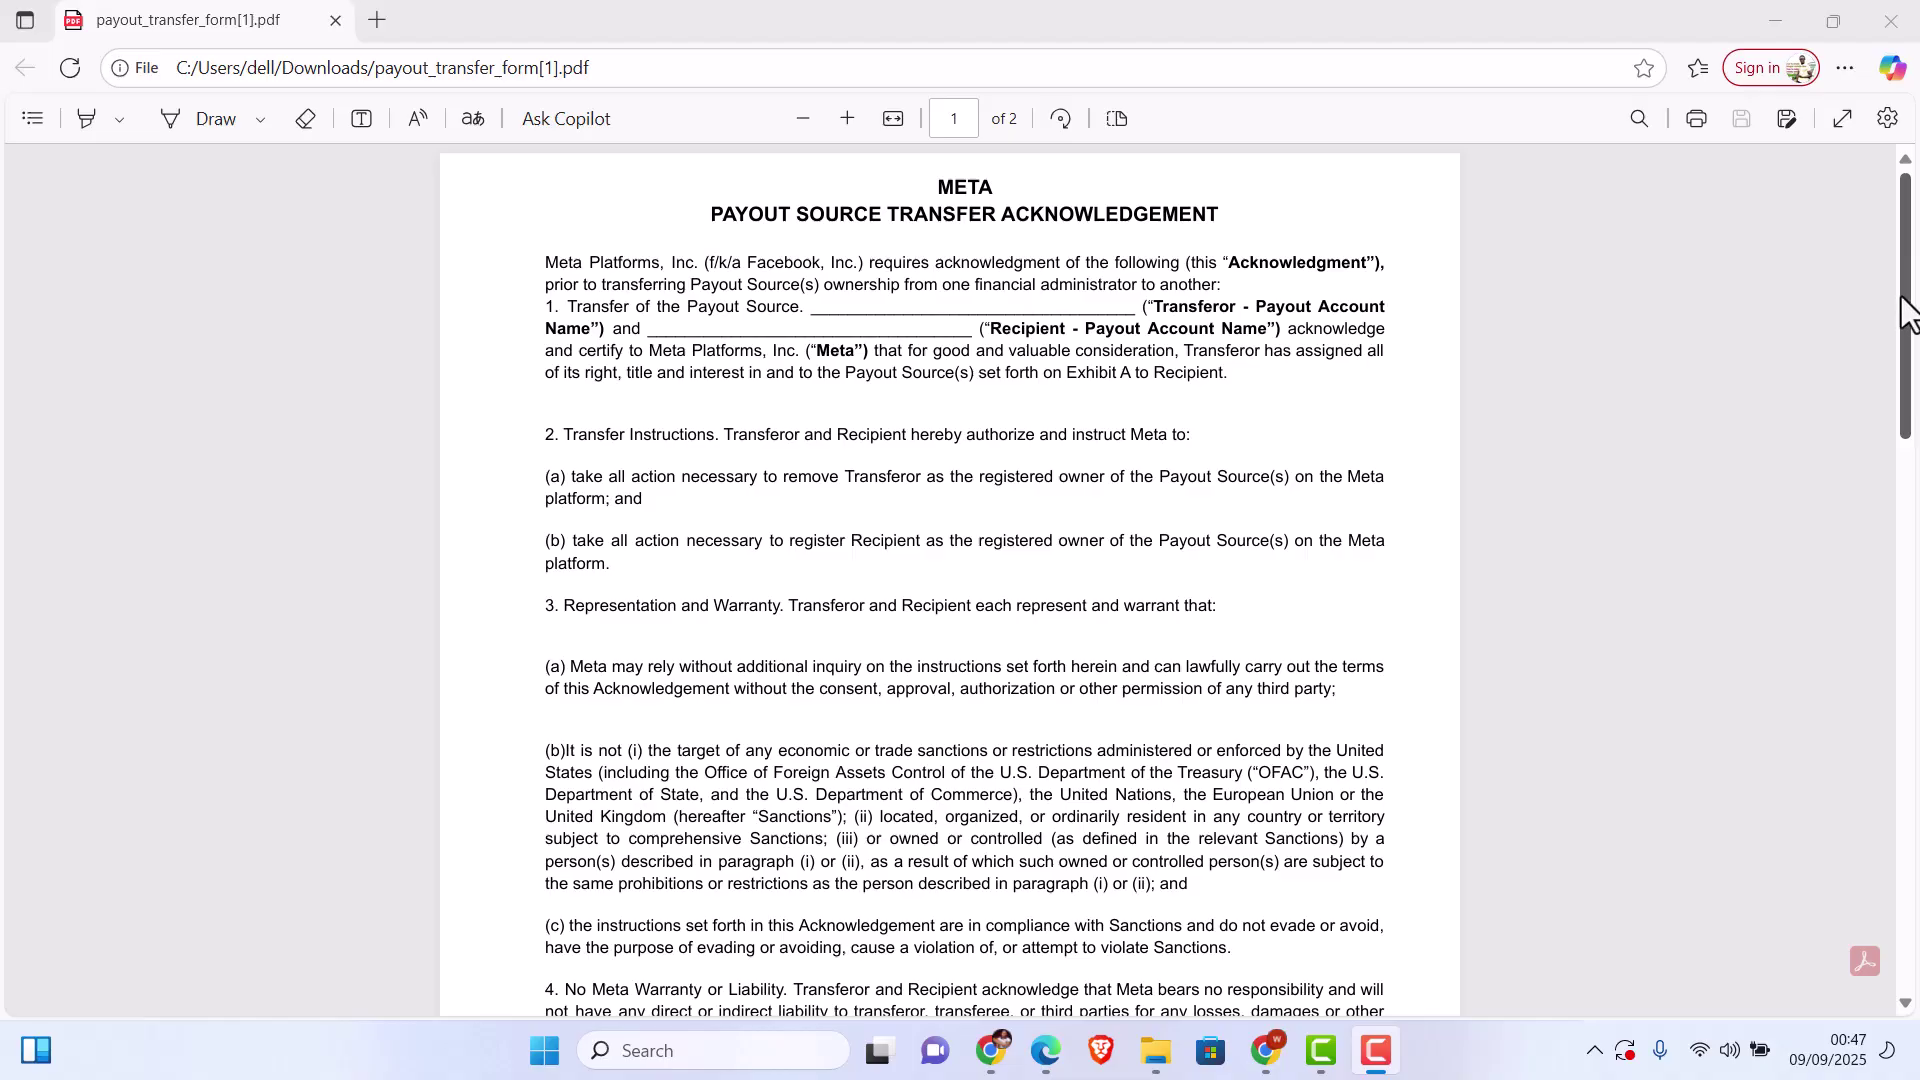
- Highlight the blank line after 'Transfer of the Payout Source.' in yellow
{"action": "left_click_drag", "start_coordinate": [1908, 270], "coordinate": [1917, 395]}
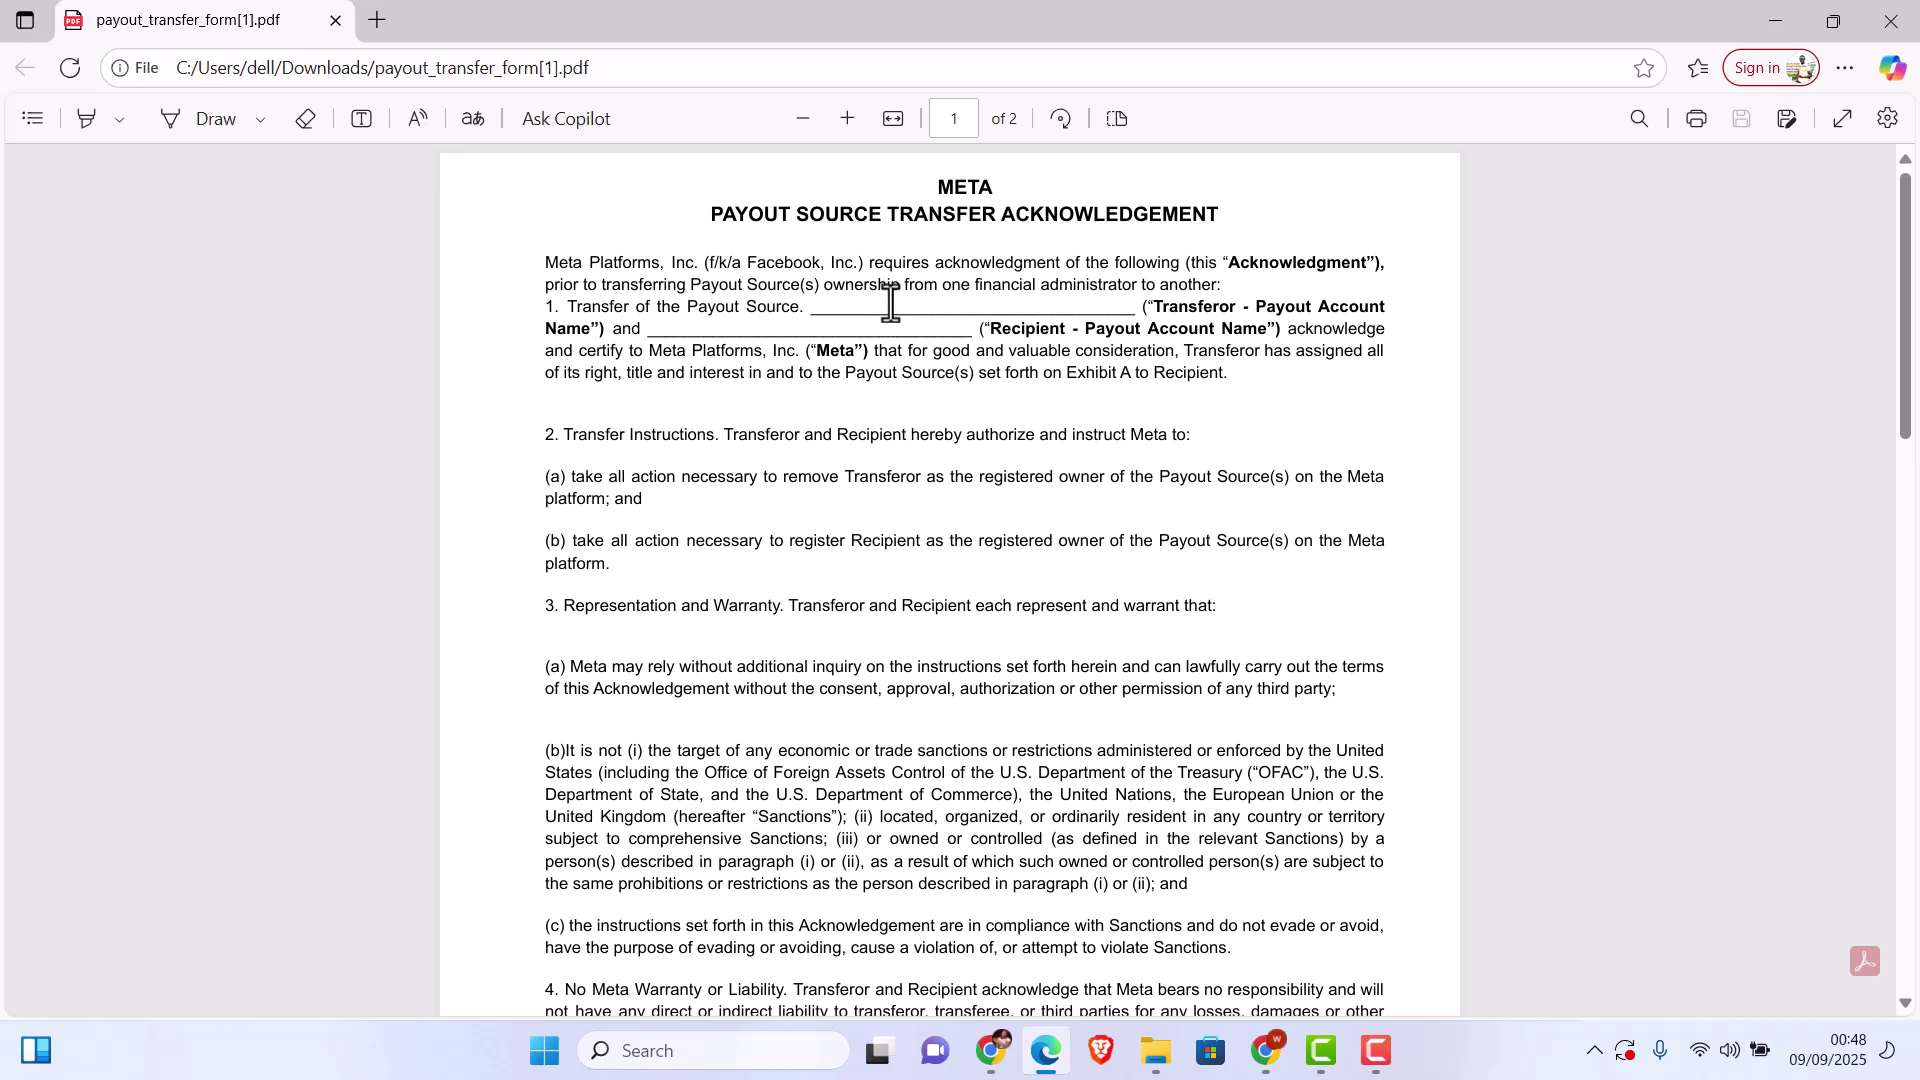
{"action": "double_click", "coordinate": [882, 306]}
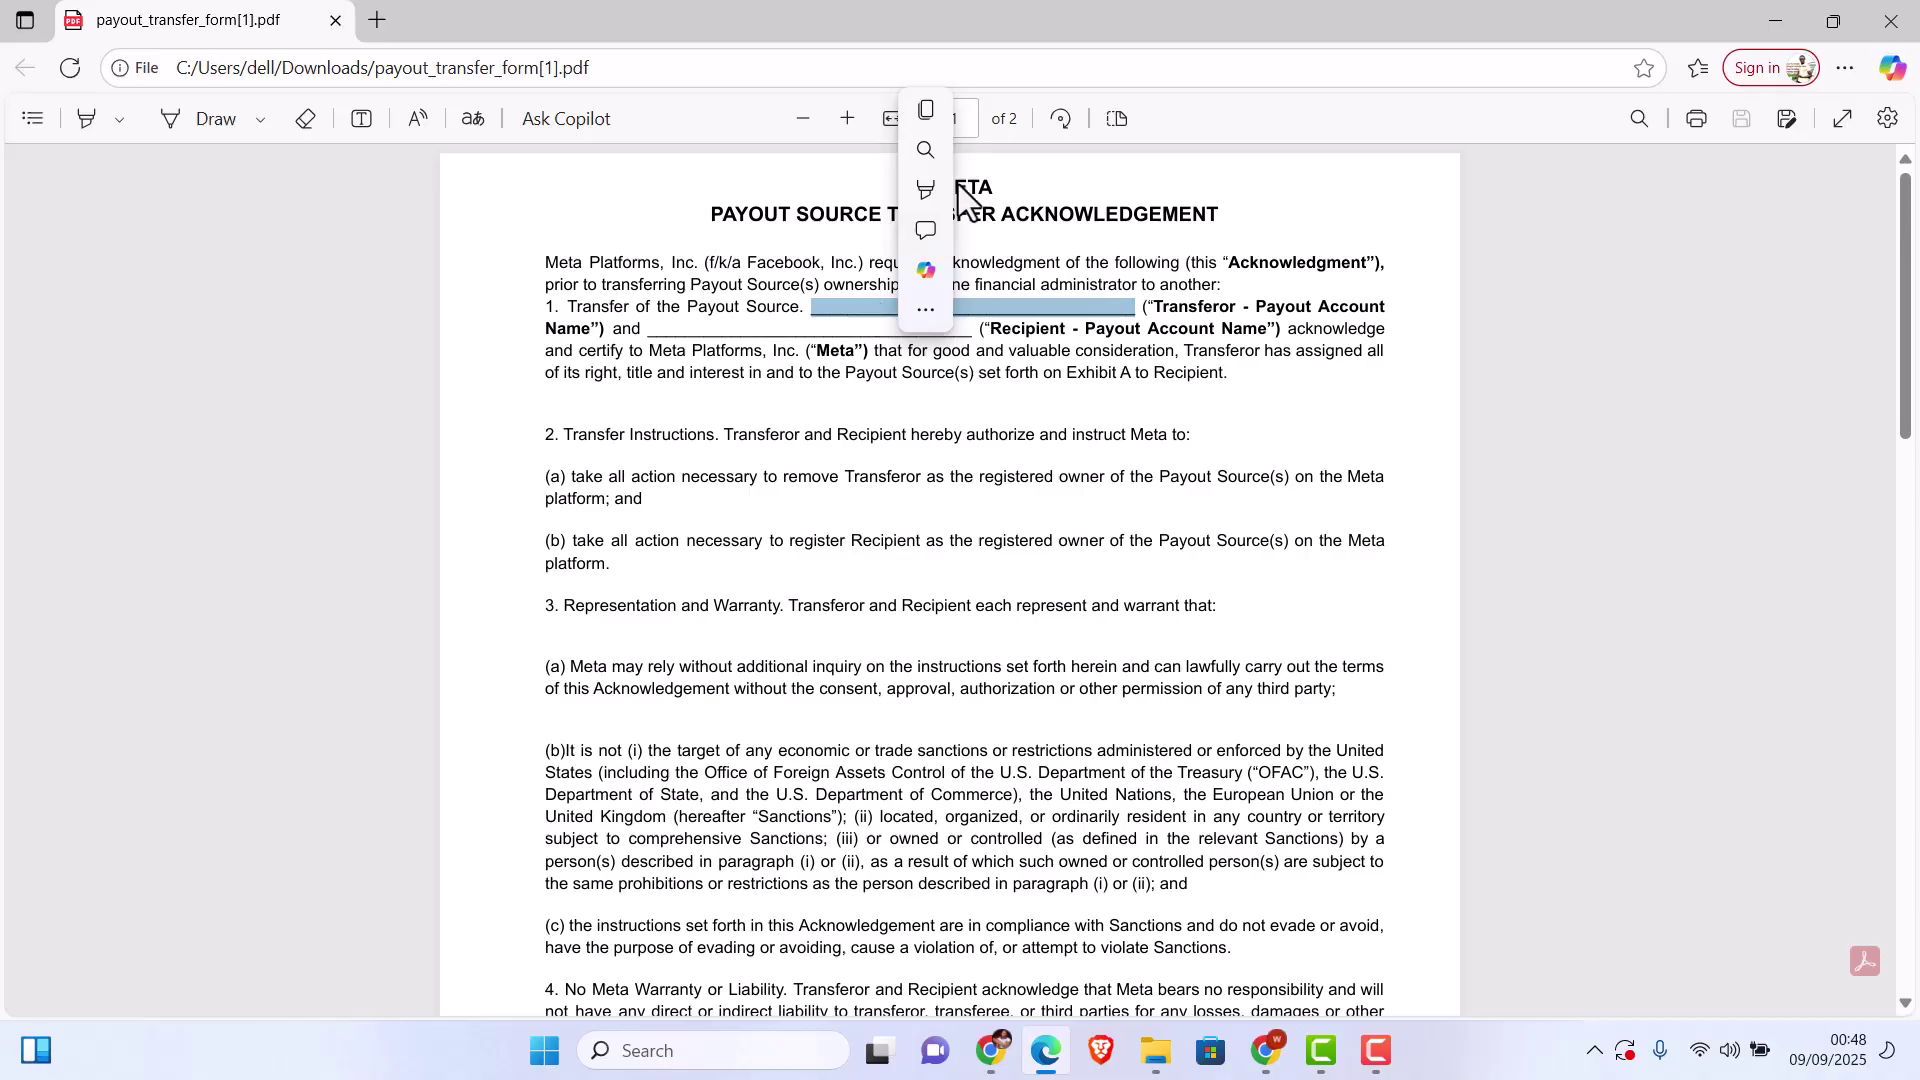
{"action": "mouse_move", "coordinate": [928, 190]}
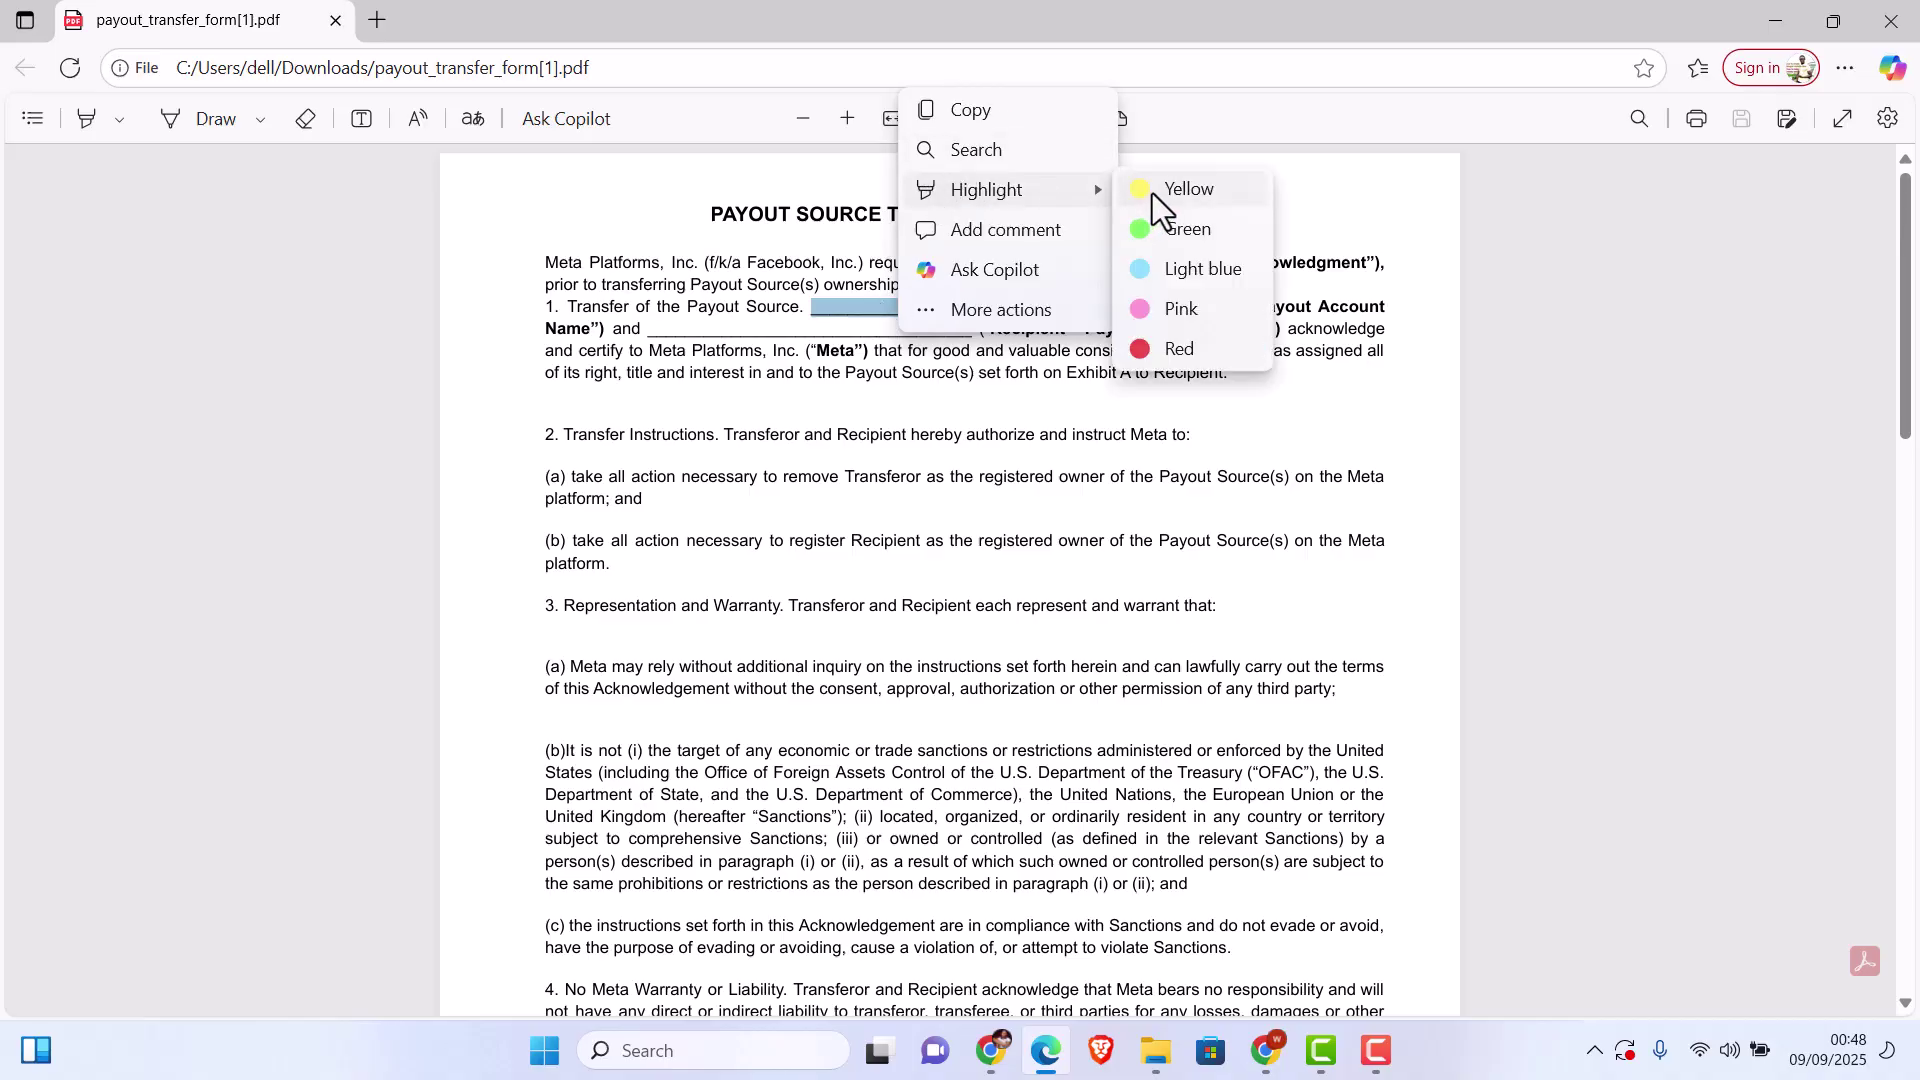
{"action": "left_click", "coordinate": [1152, 194]}
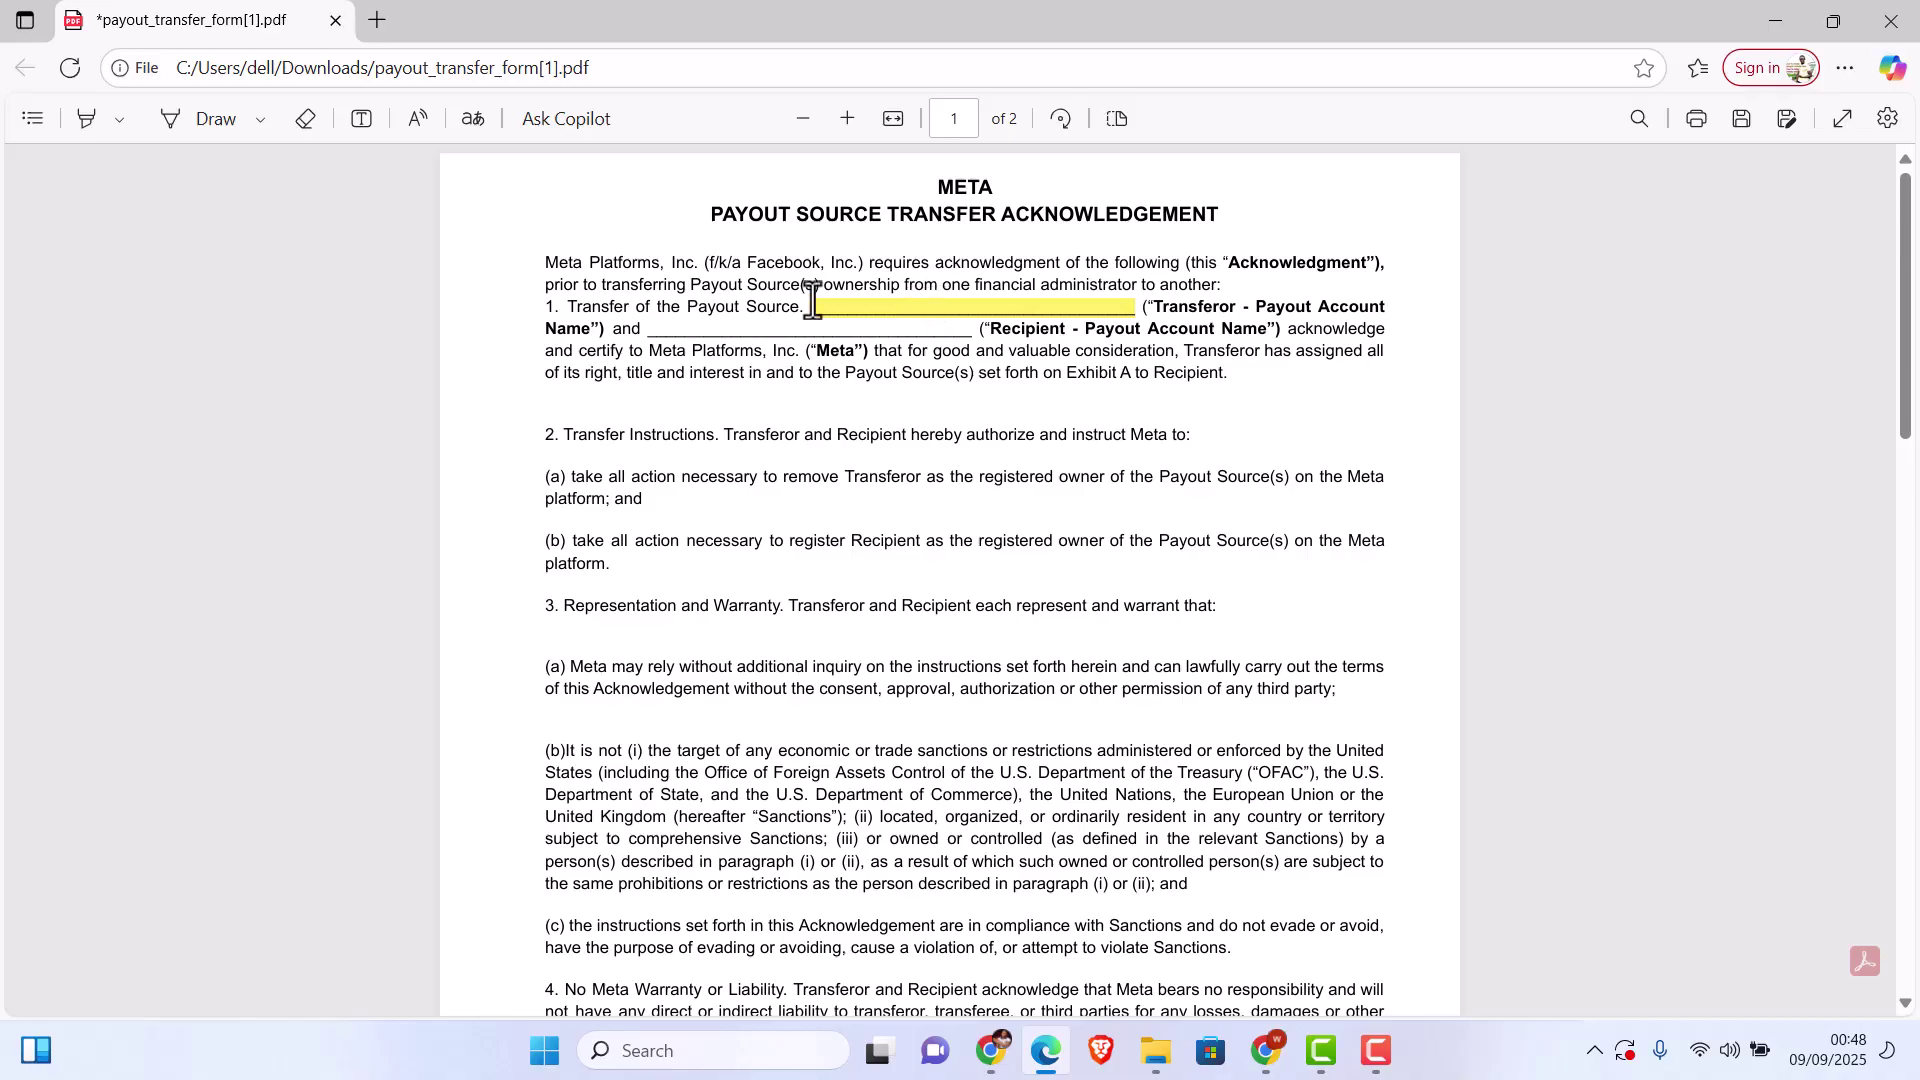
- Reselect and deselect parts of the yellow-highlighted blank to check the highlight's options
{"action": "left_click_drag", "start_coordinate": [815, 310], "coordinate": [931, 309]}
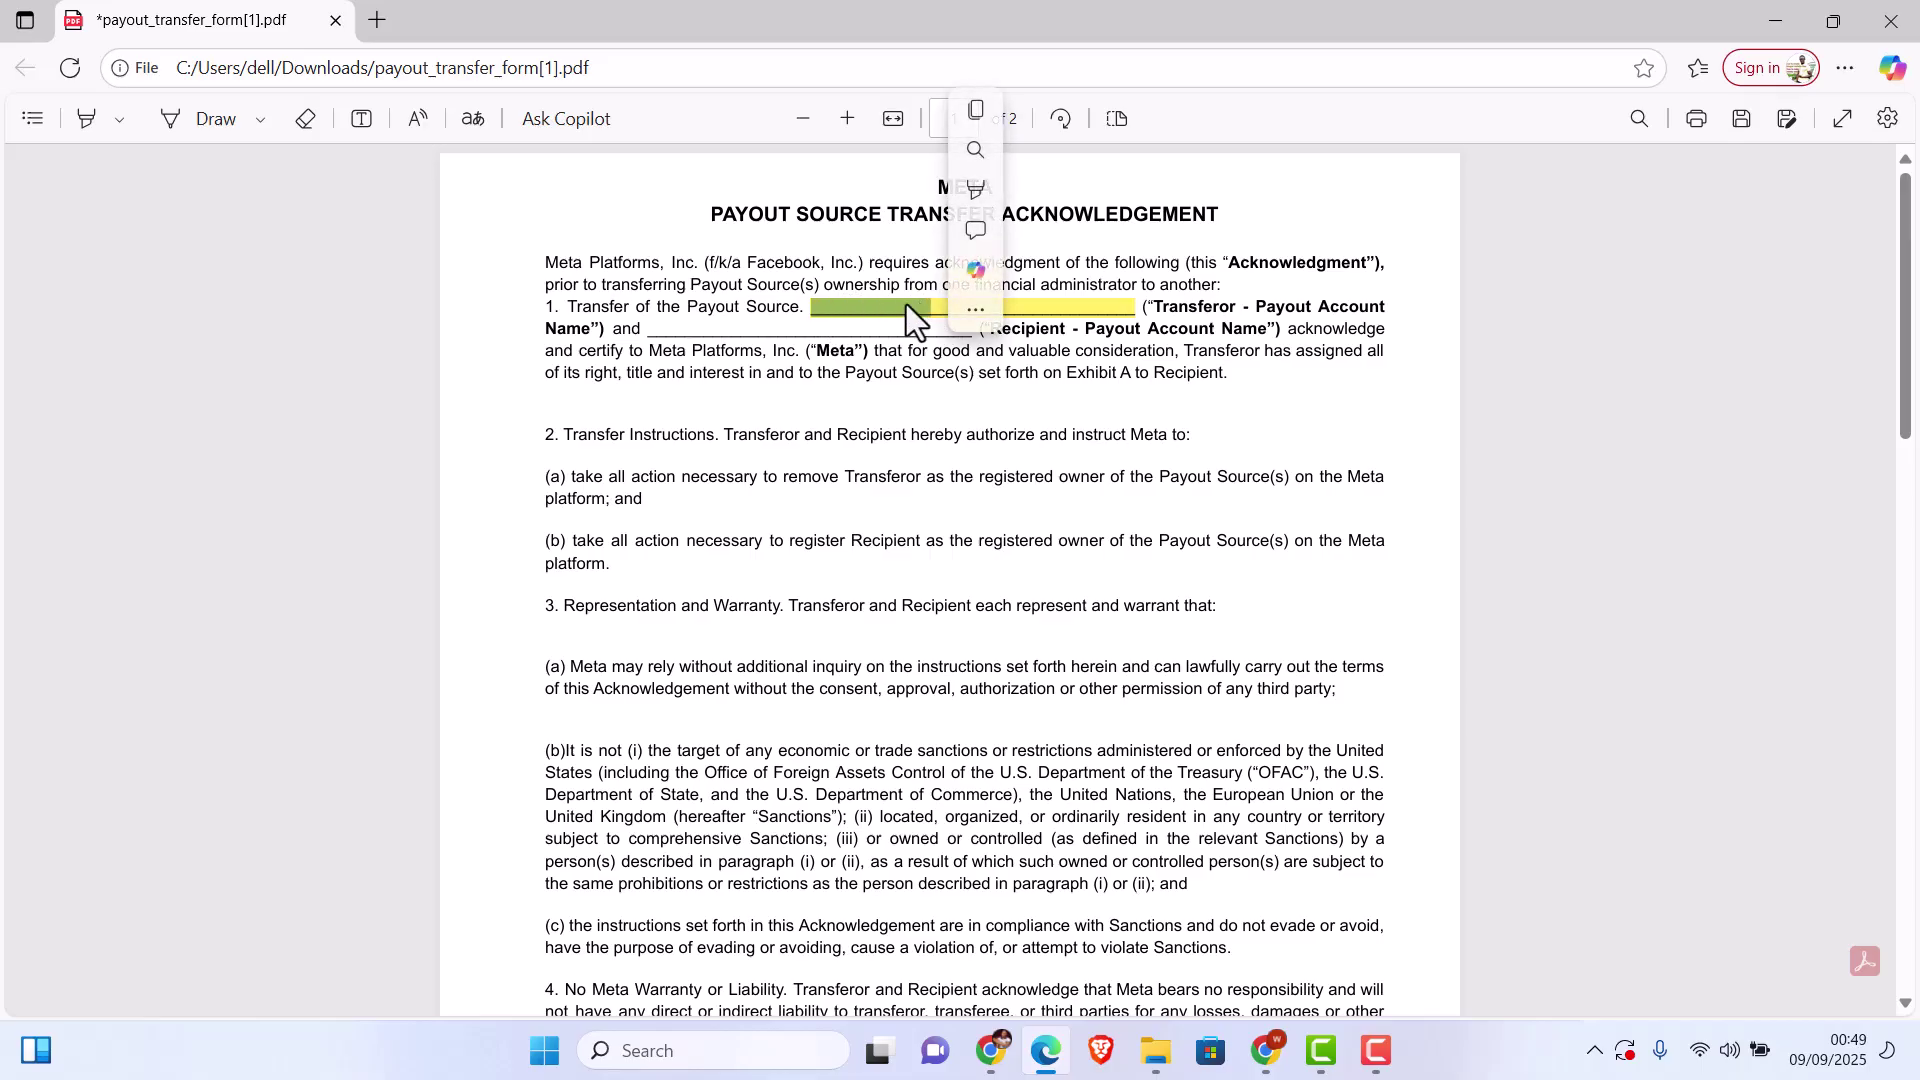
{"action": "mouse_move", "coordinate": [993, 318]}
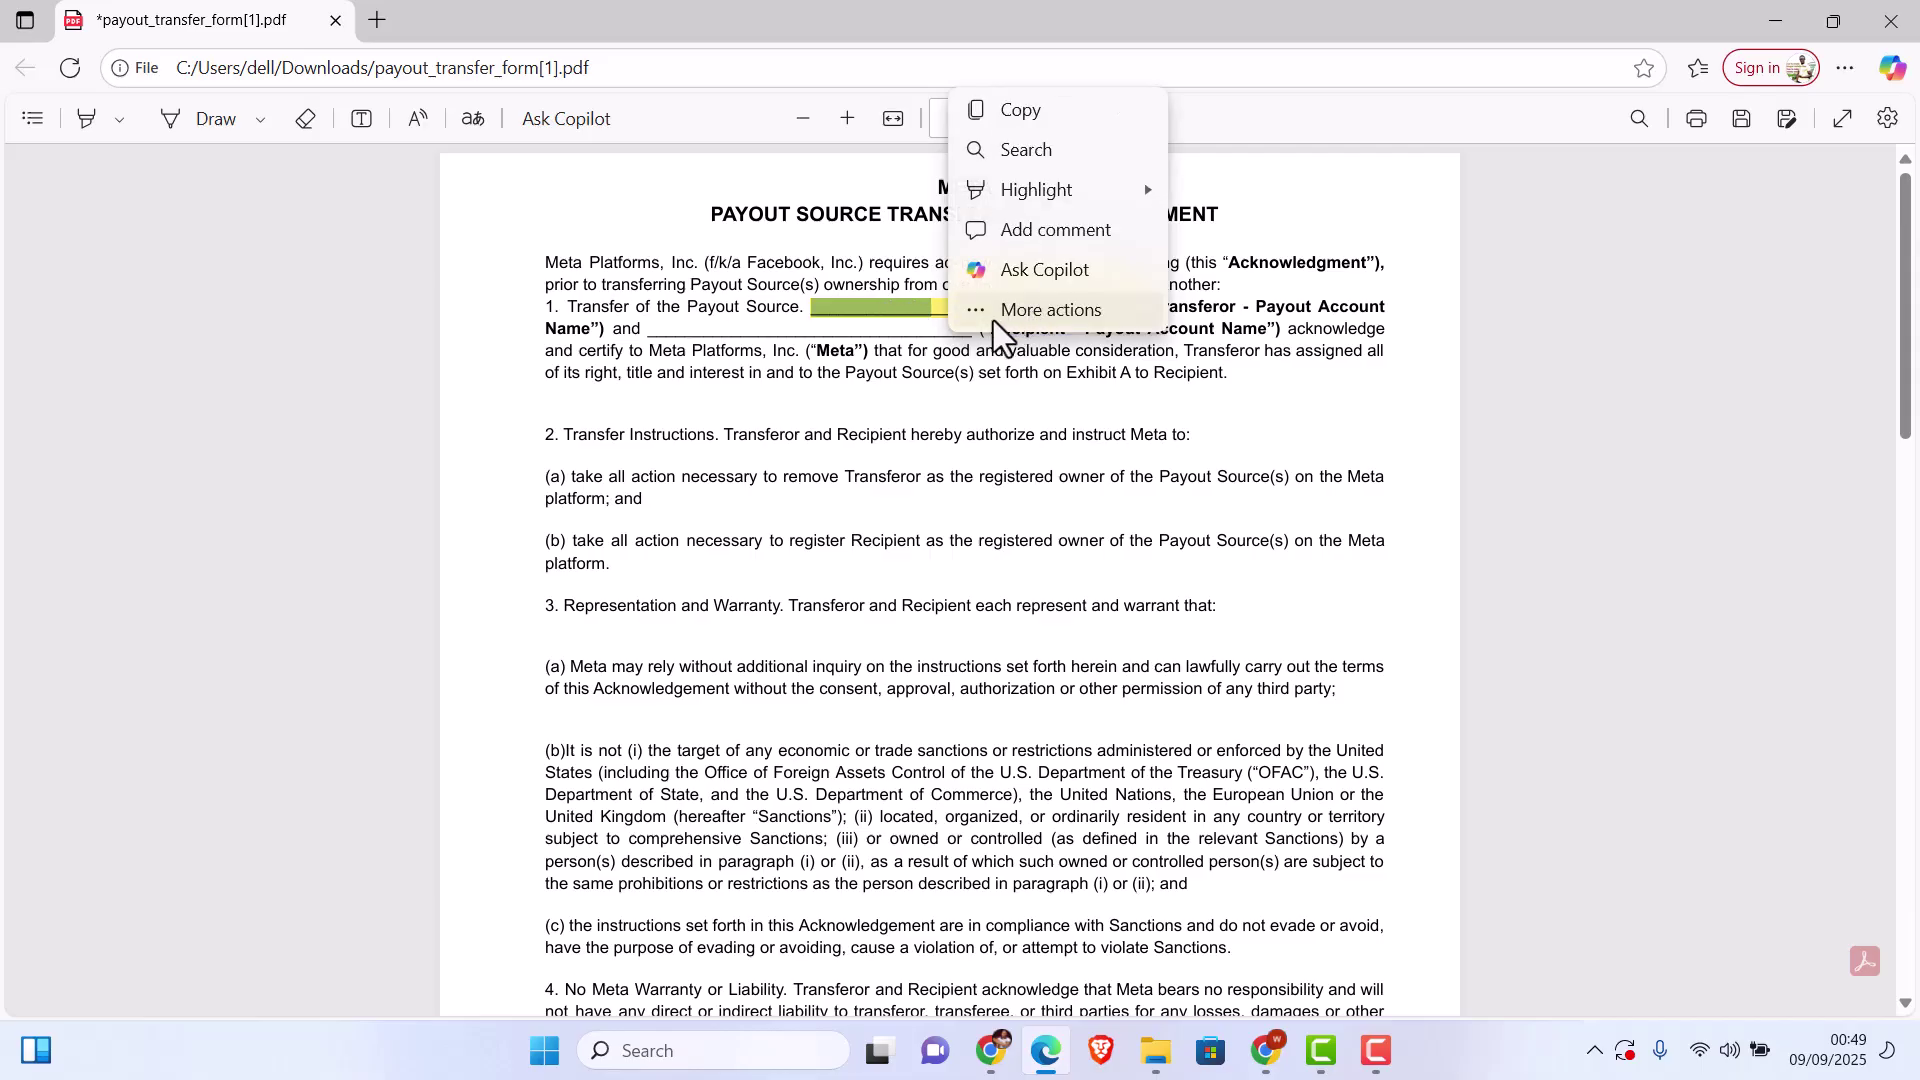
{"action": "left_click", "coordinate": [930, 304]}
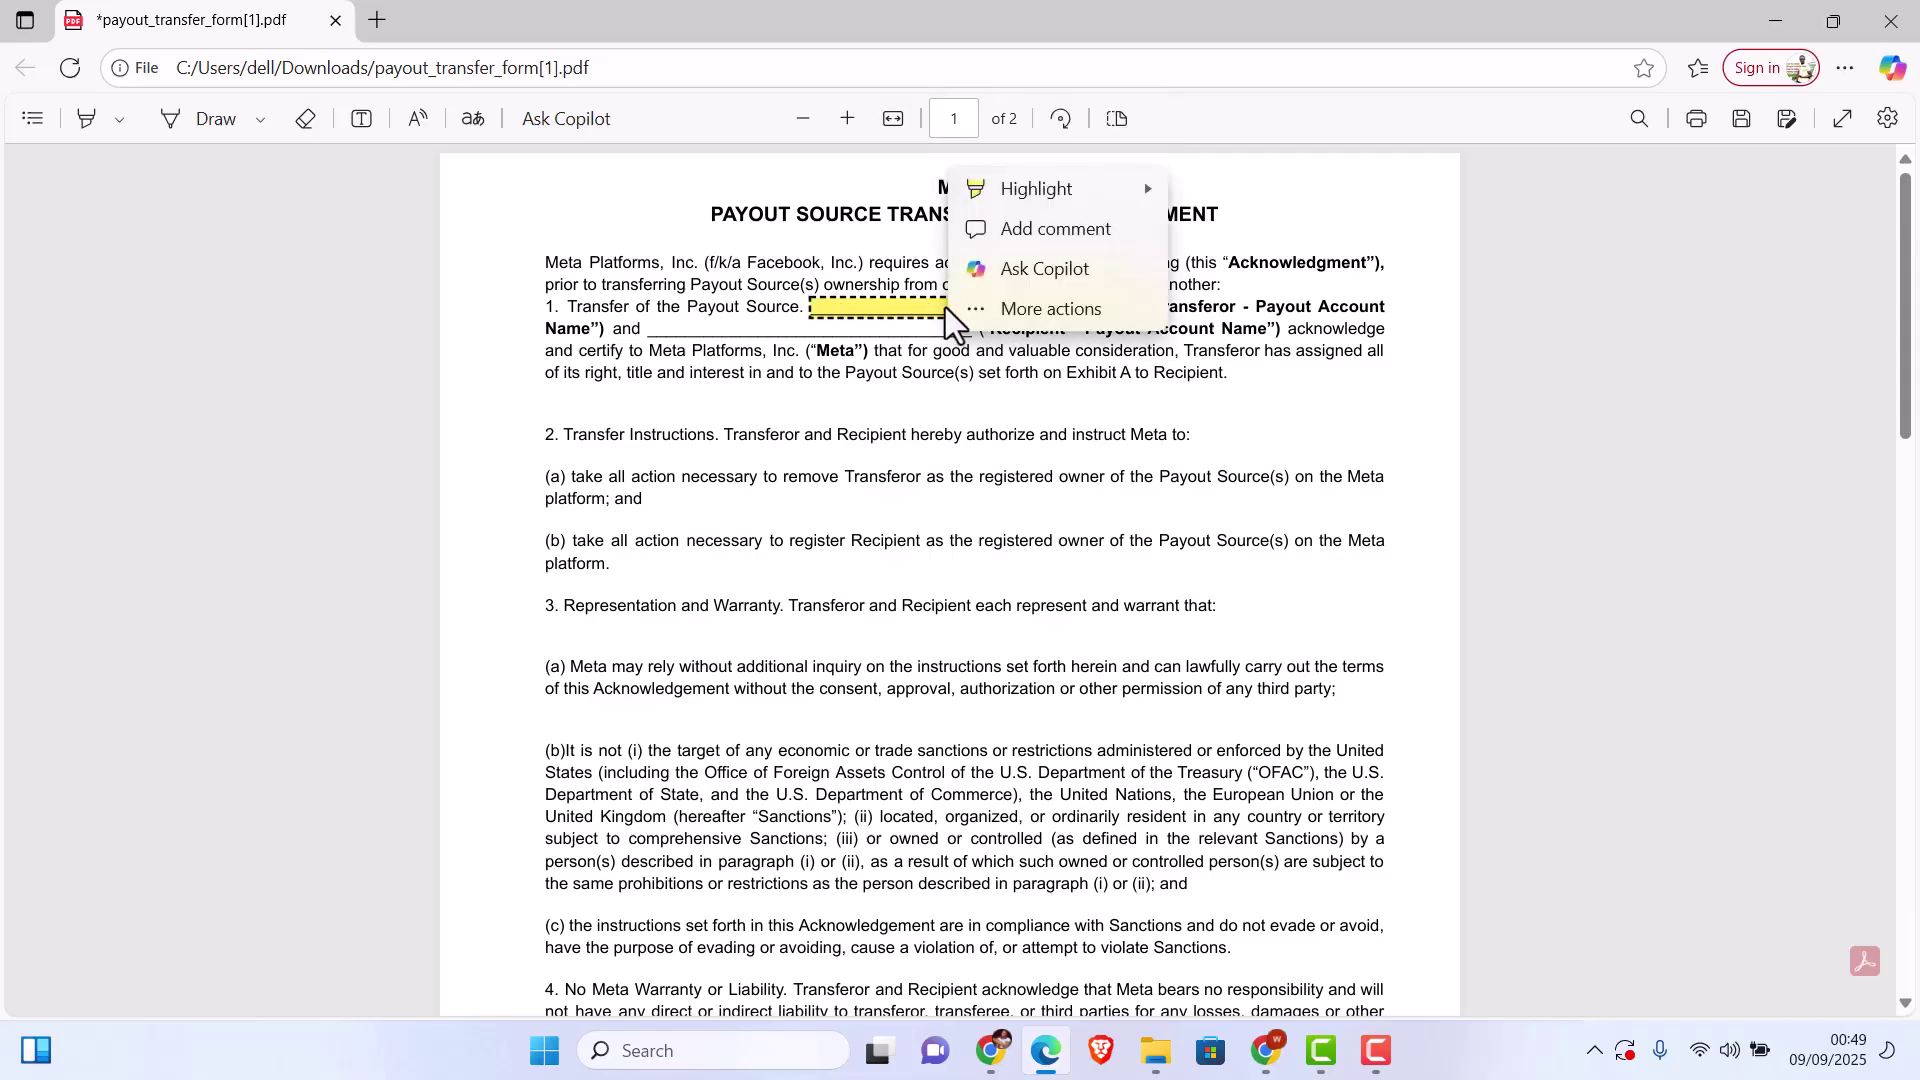
{"action": "left_click", "coordinate": [934, 303]}
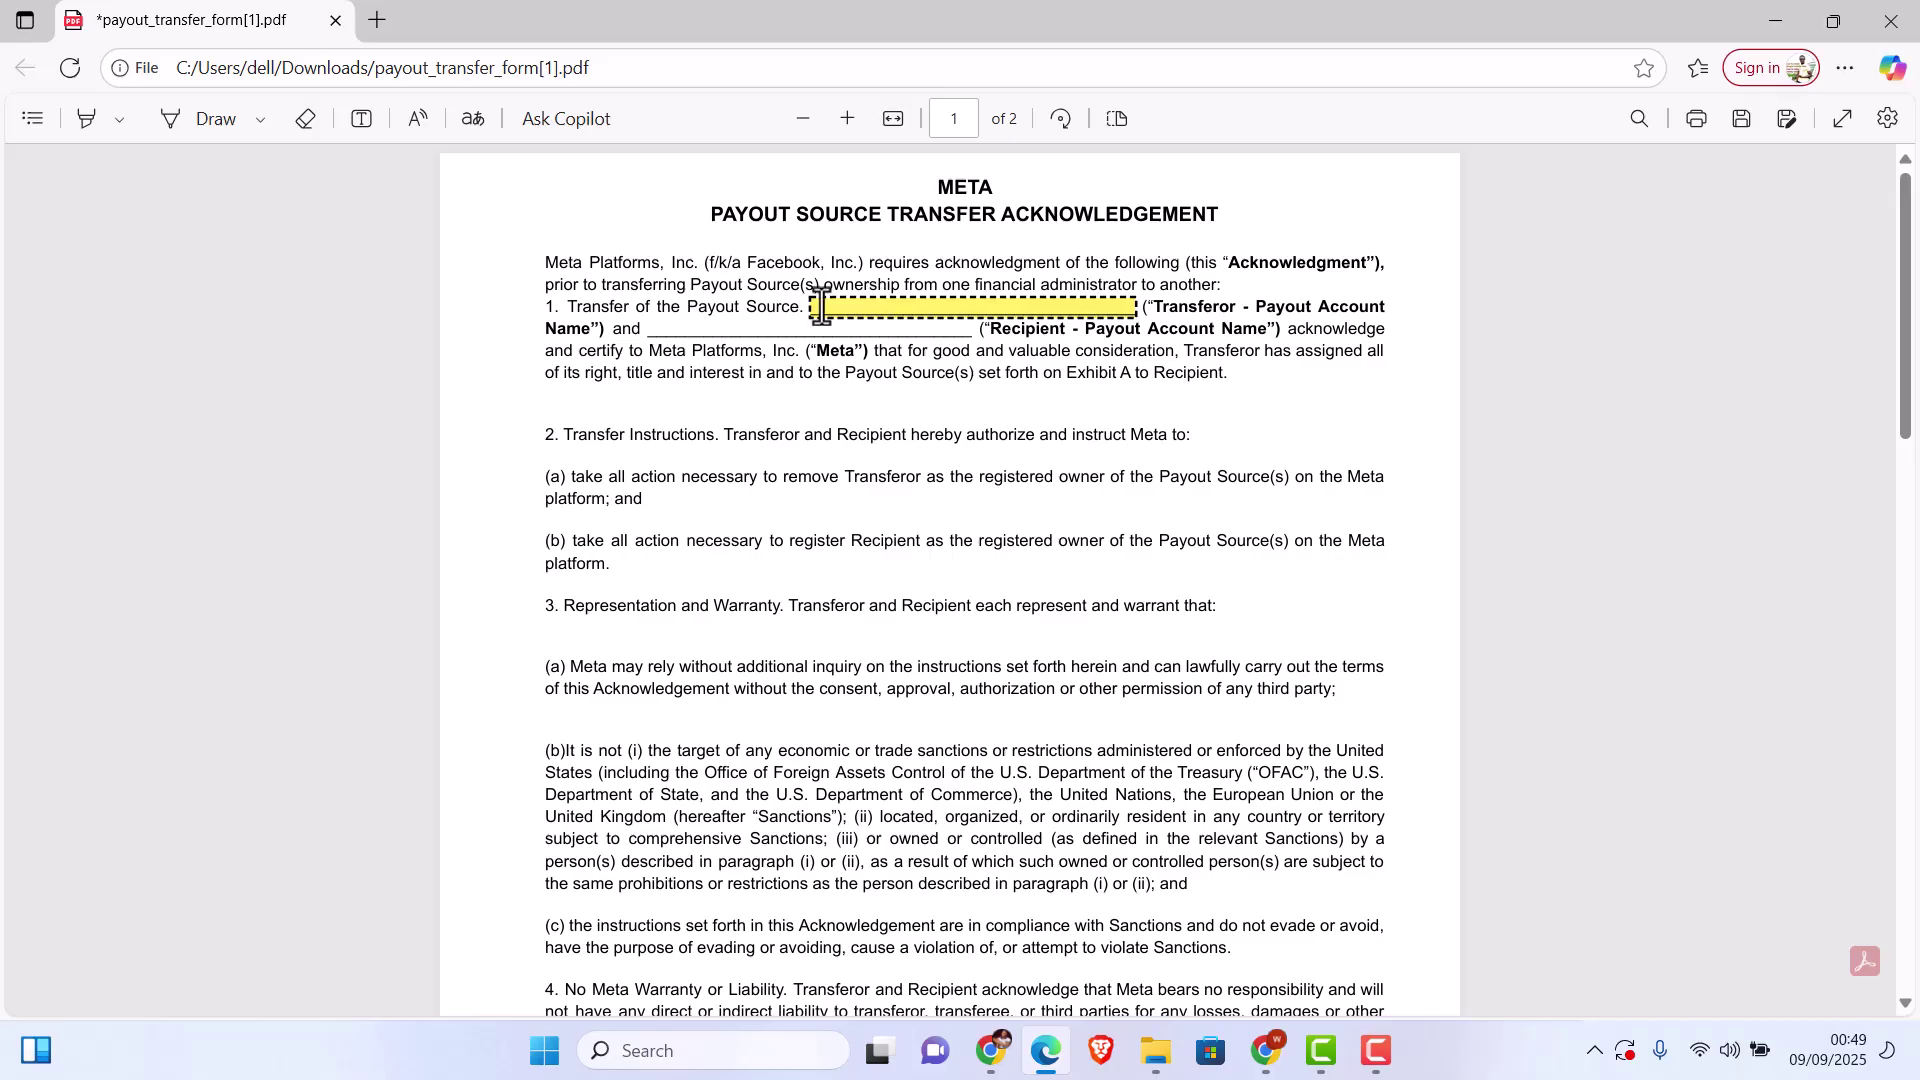
{"action": "left_click_drag", "start_coordinate": [938, 308], "coordinate": [1152, 303]}
{"action": "left_click", "coordinate": [968, 310]}
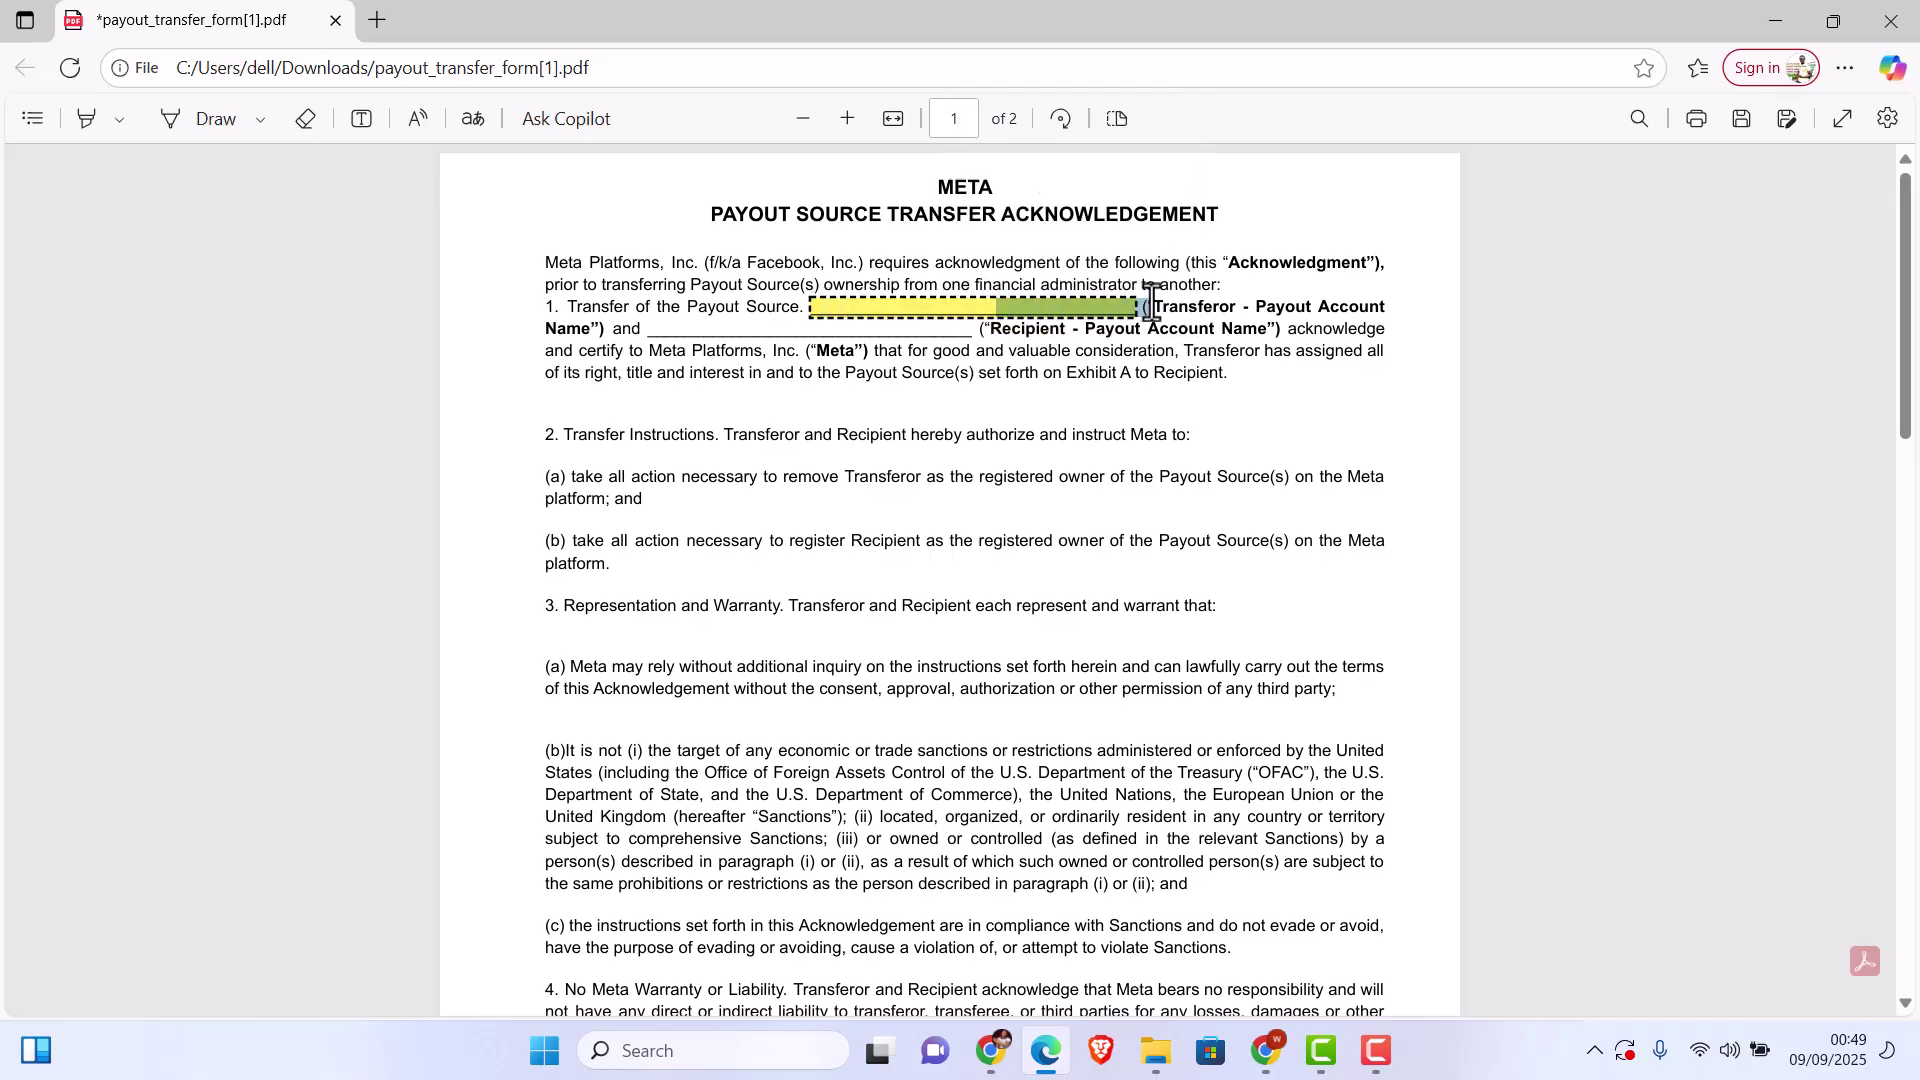
{"action": "left_click", "coordinate": [1050, 305]}
{"action": "left_click_drag", "start_coordinate": [996, 308], "coordinate": [1152, 306]}
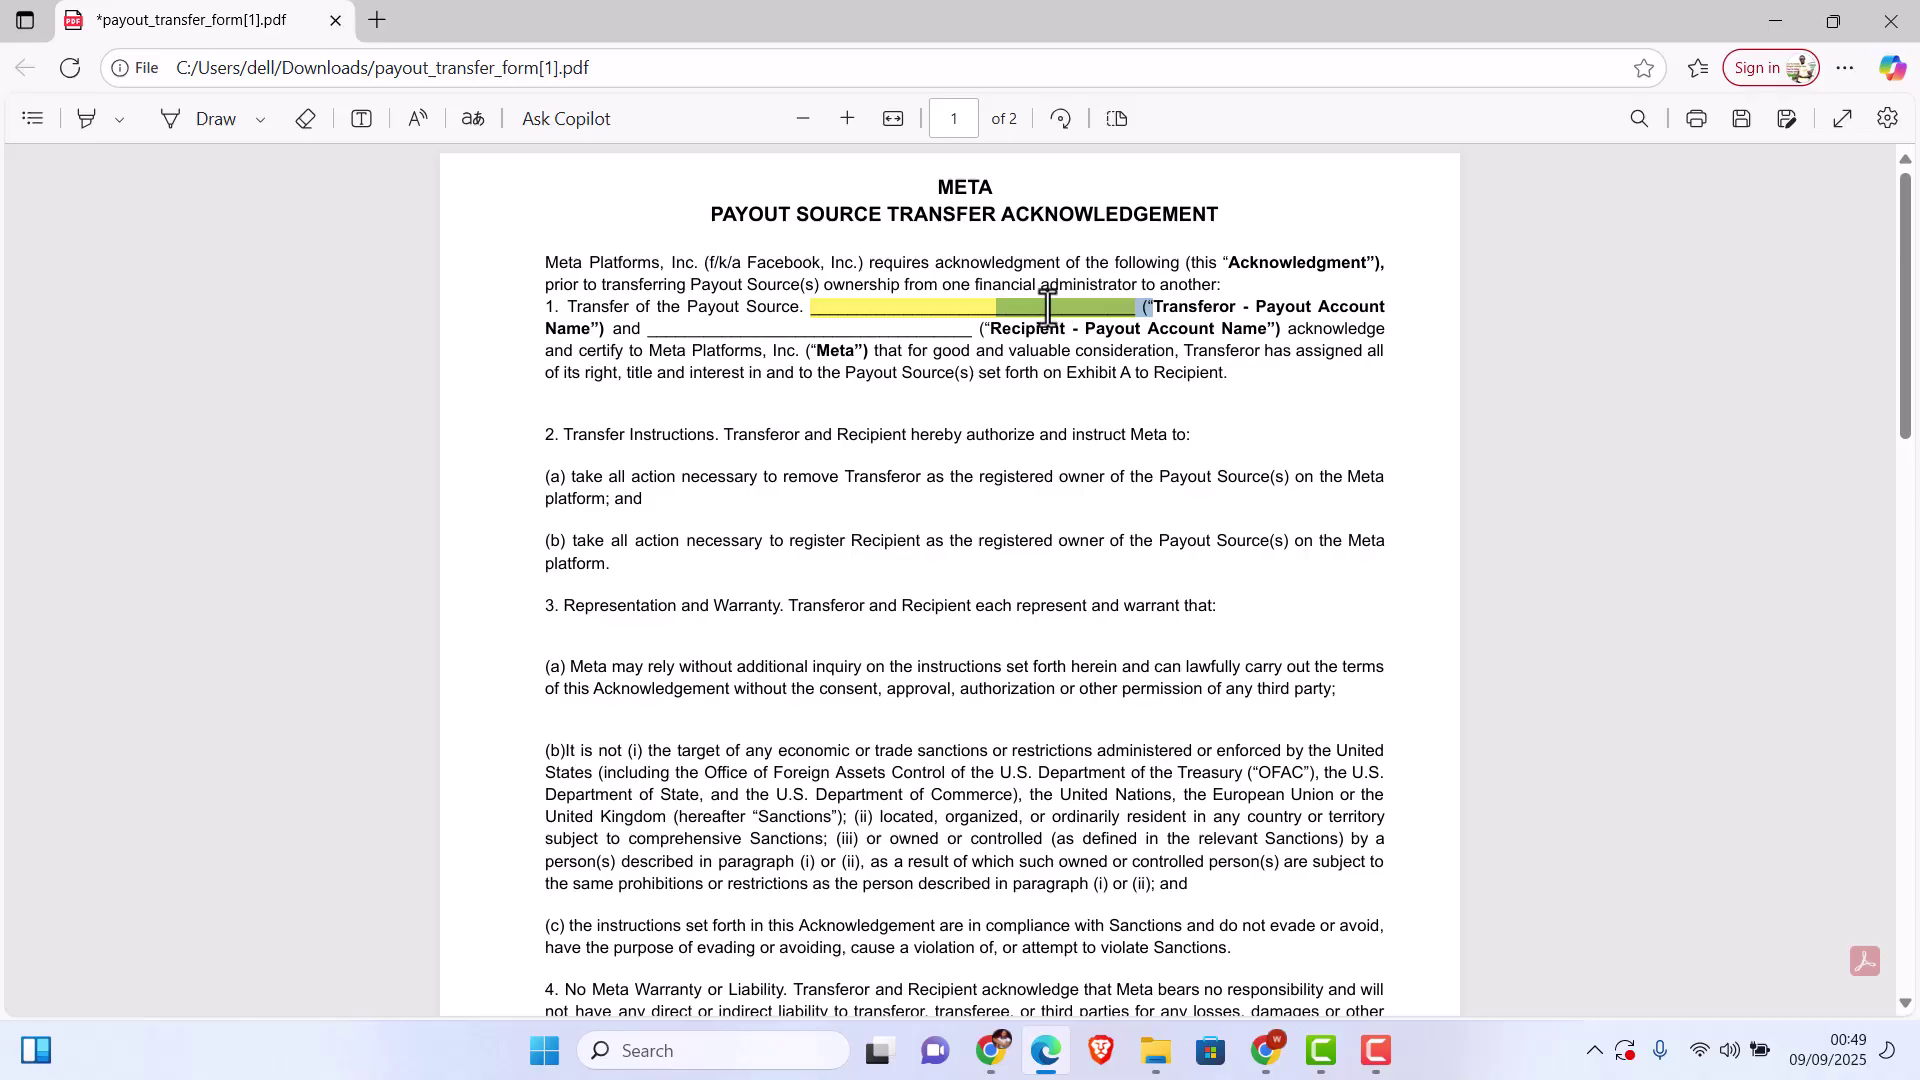
{"action": "left_click", "coordinate": [880, 305]}
{"action": "left_click", "coordinate": [884, 314]}
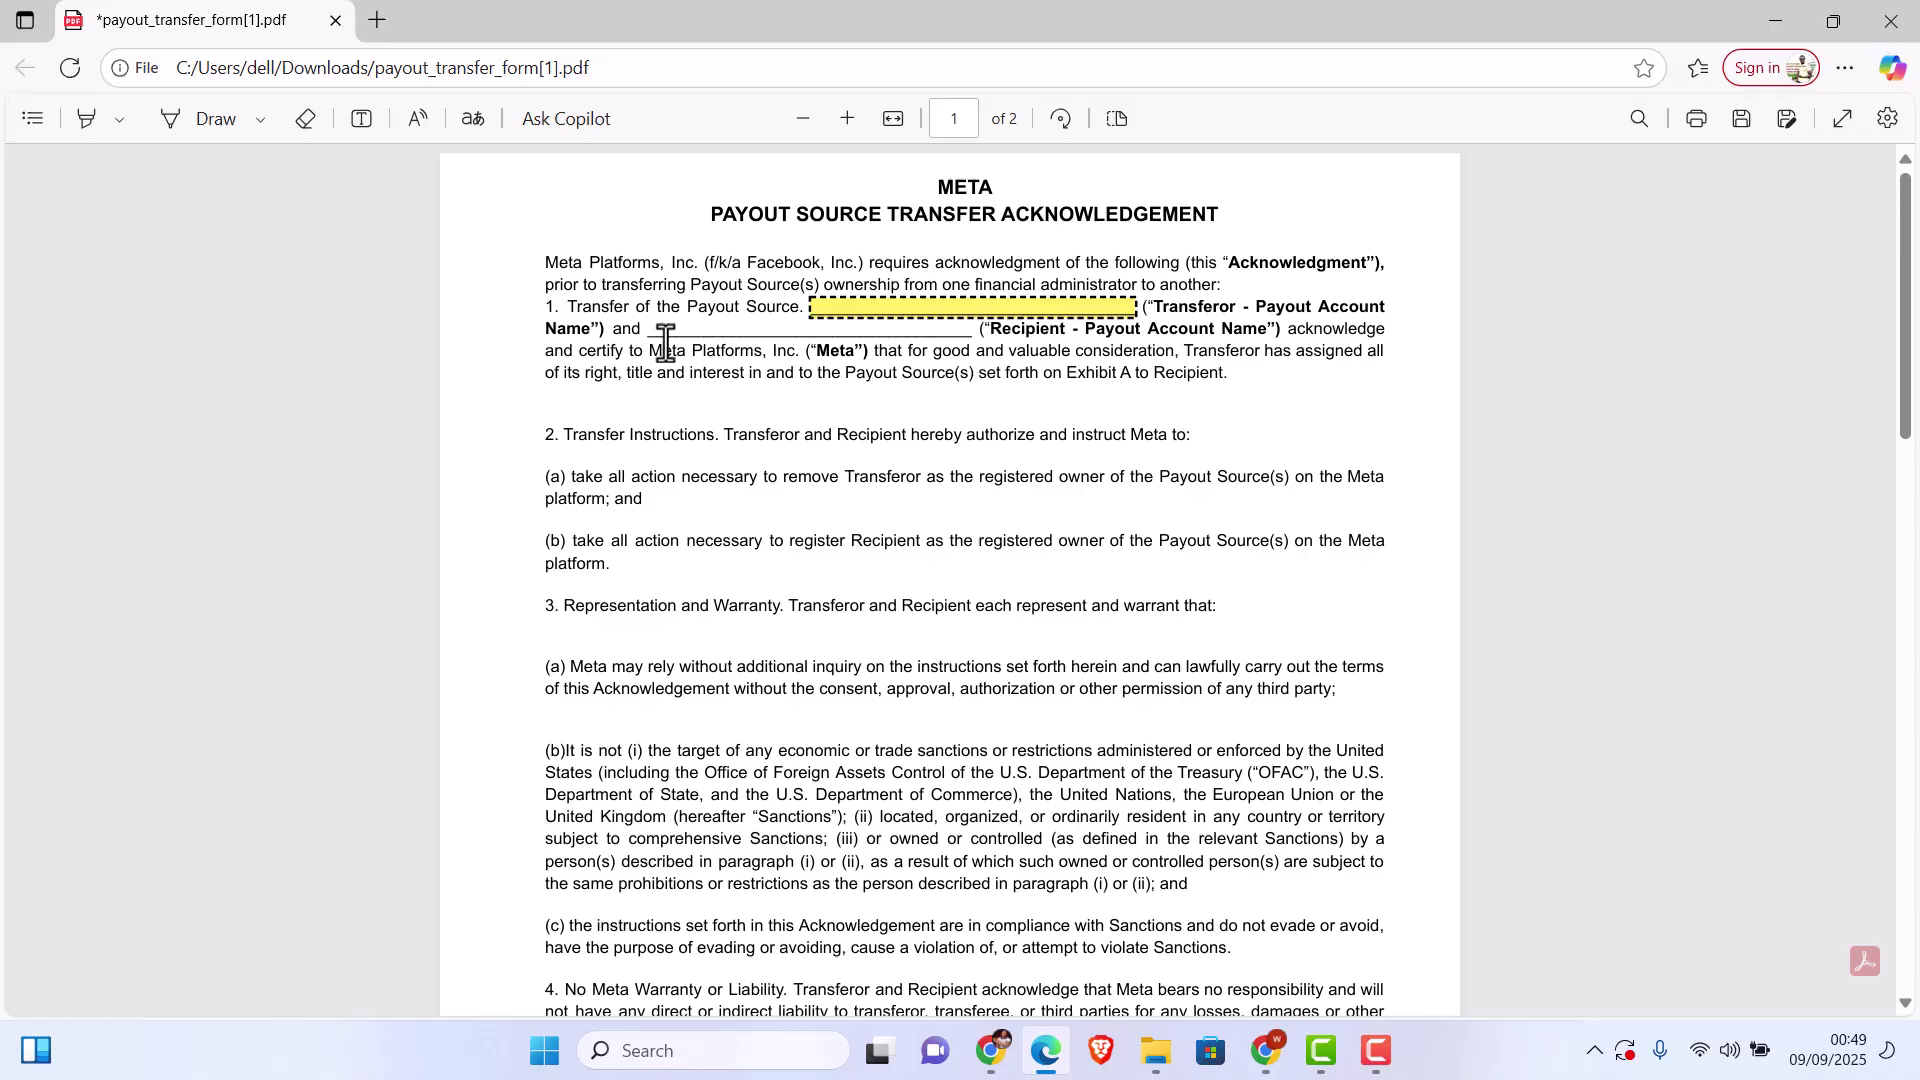
- Highlight the blank line after 'and' in green, then scroll down to page 2's transferor section
{"action": "left_click_drag", "start_coordinate": [637, 338], "coordinate": [826, 328]}
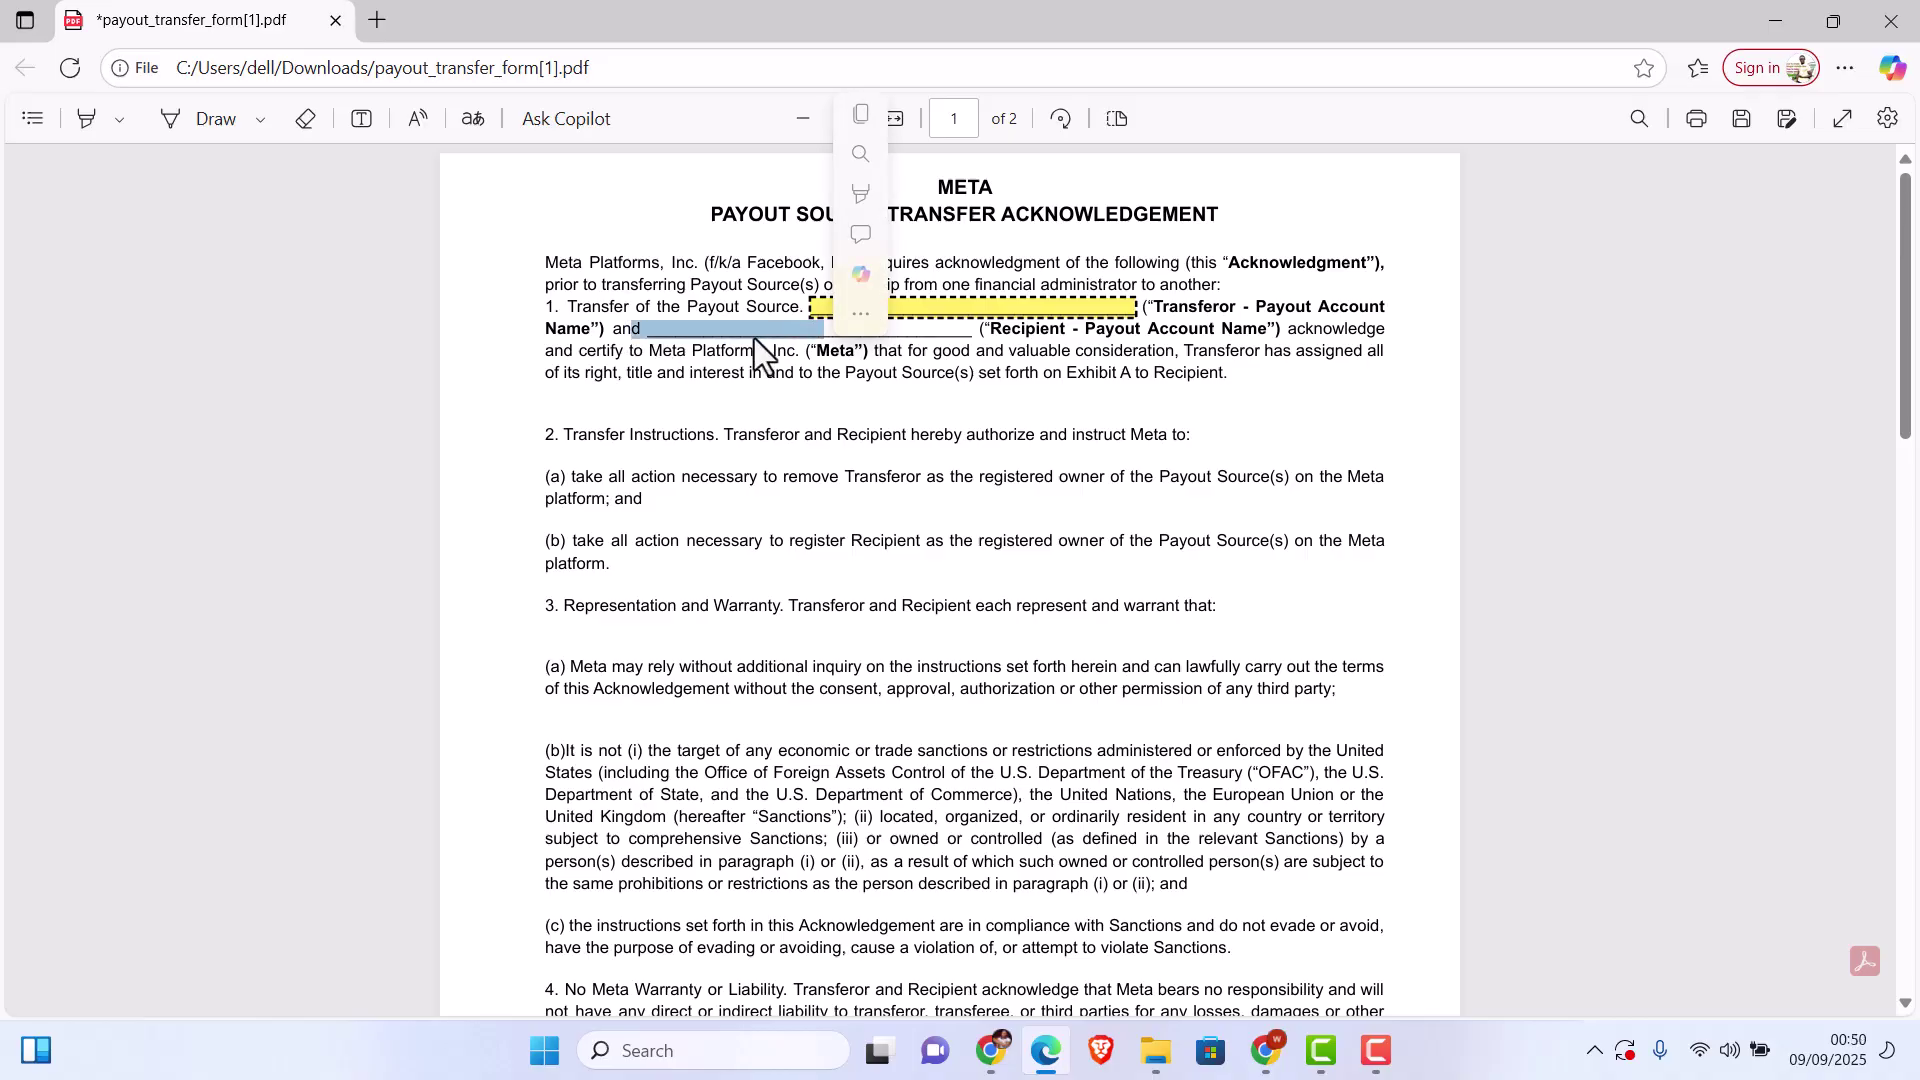
{"action": "left_click", "coordinate": [645, 340]}
{"action": "left_click_drag", "start_coordinate": [652, 338], "coordinate": [907, 331]}
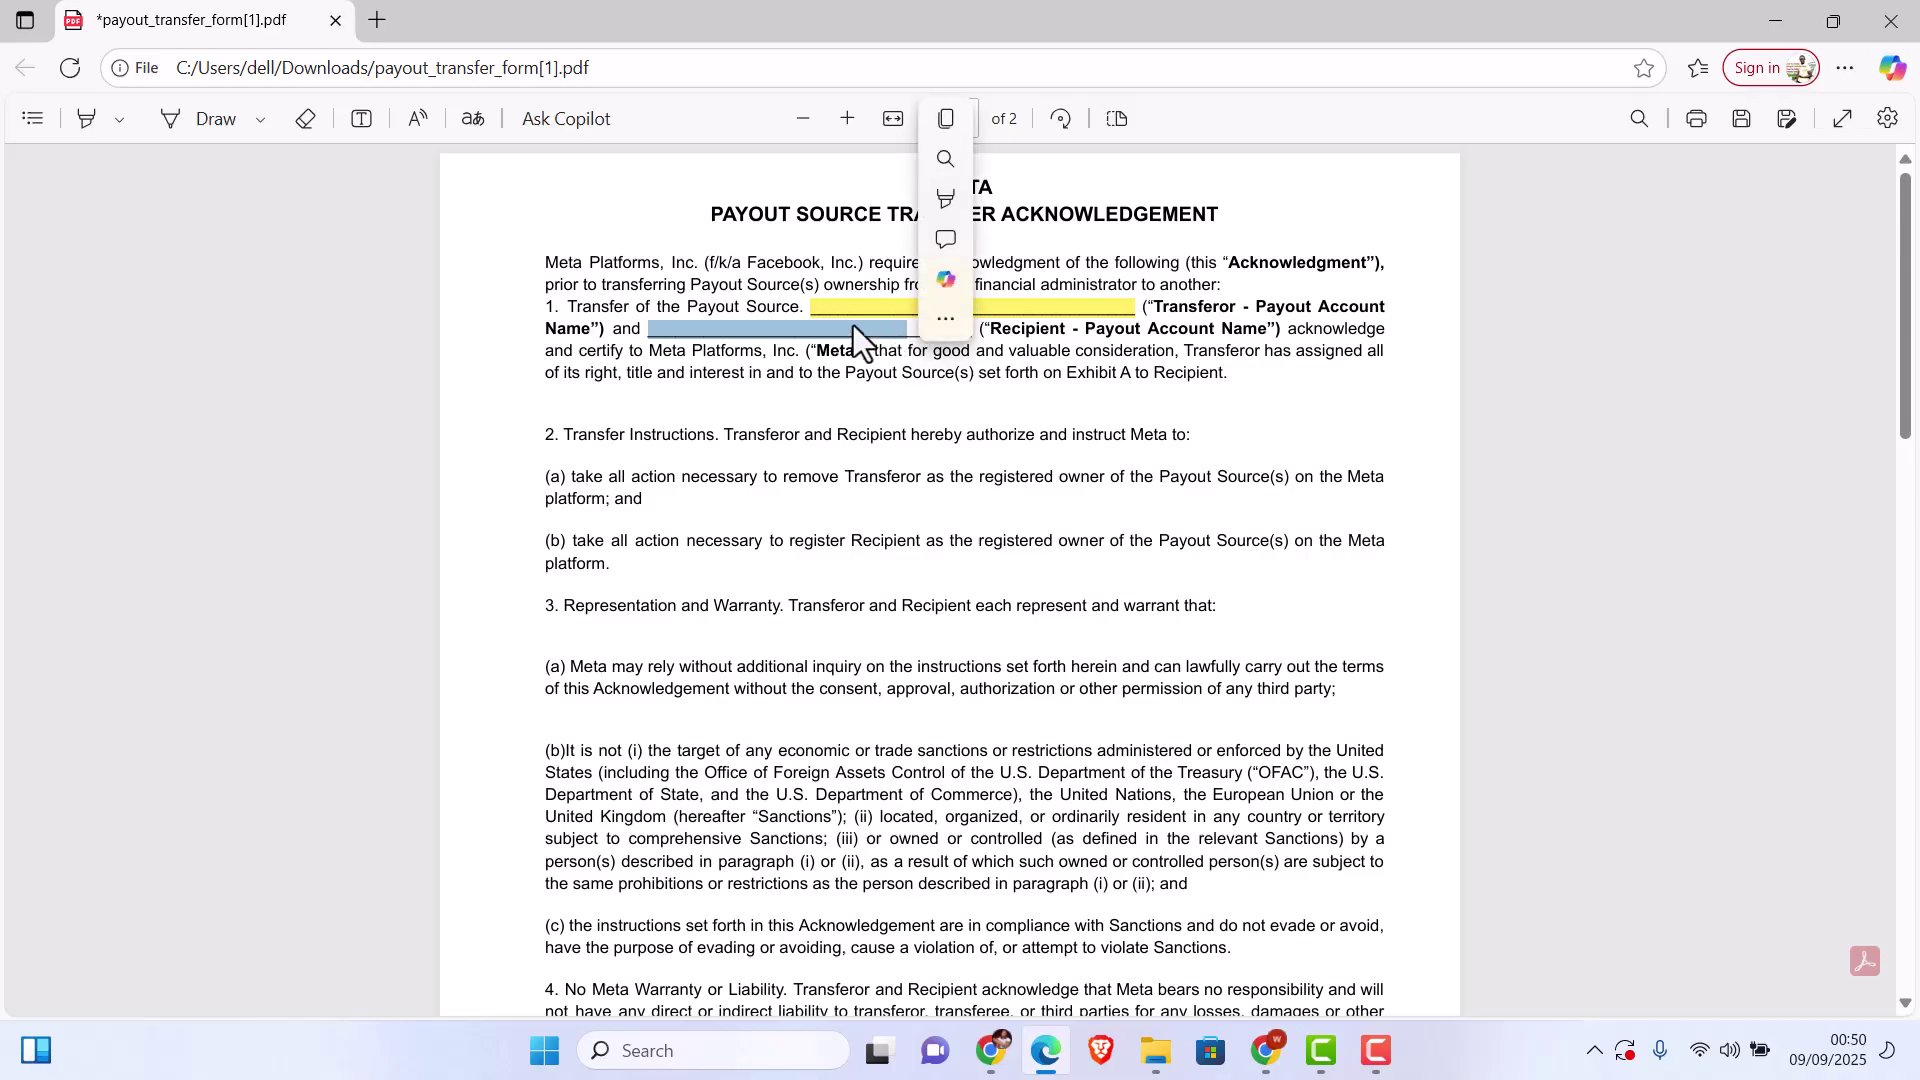
{"action": "mouse_move", "coordinate": [951, 196]}
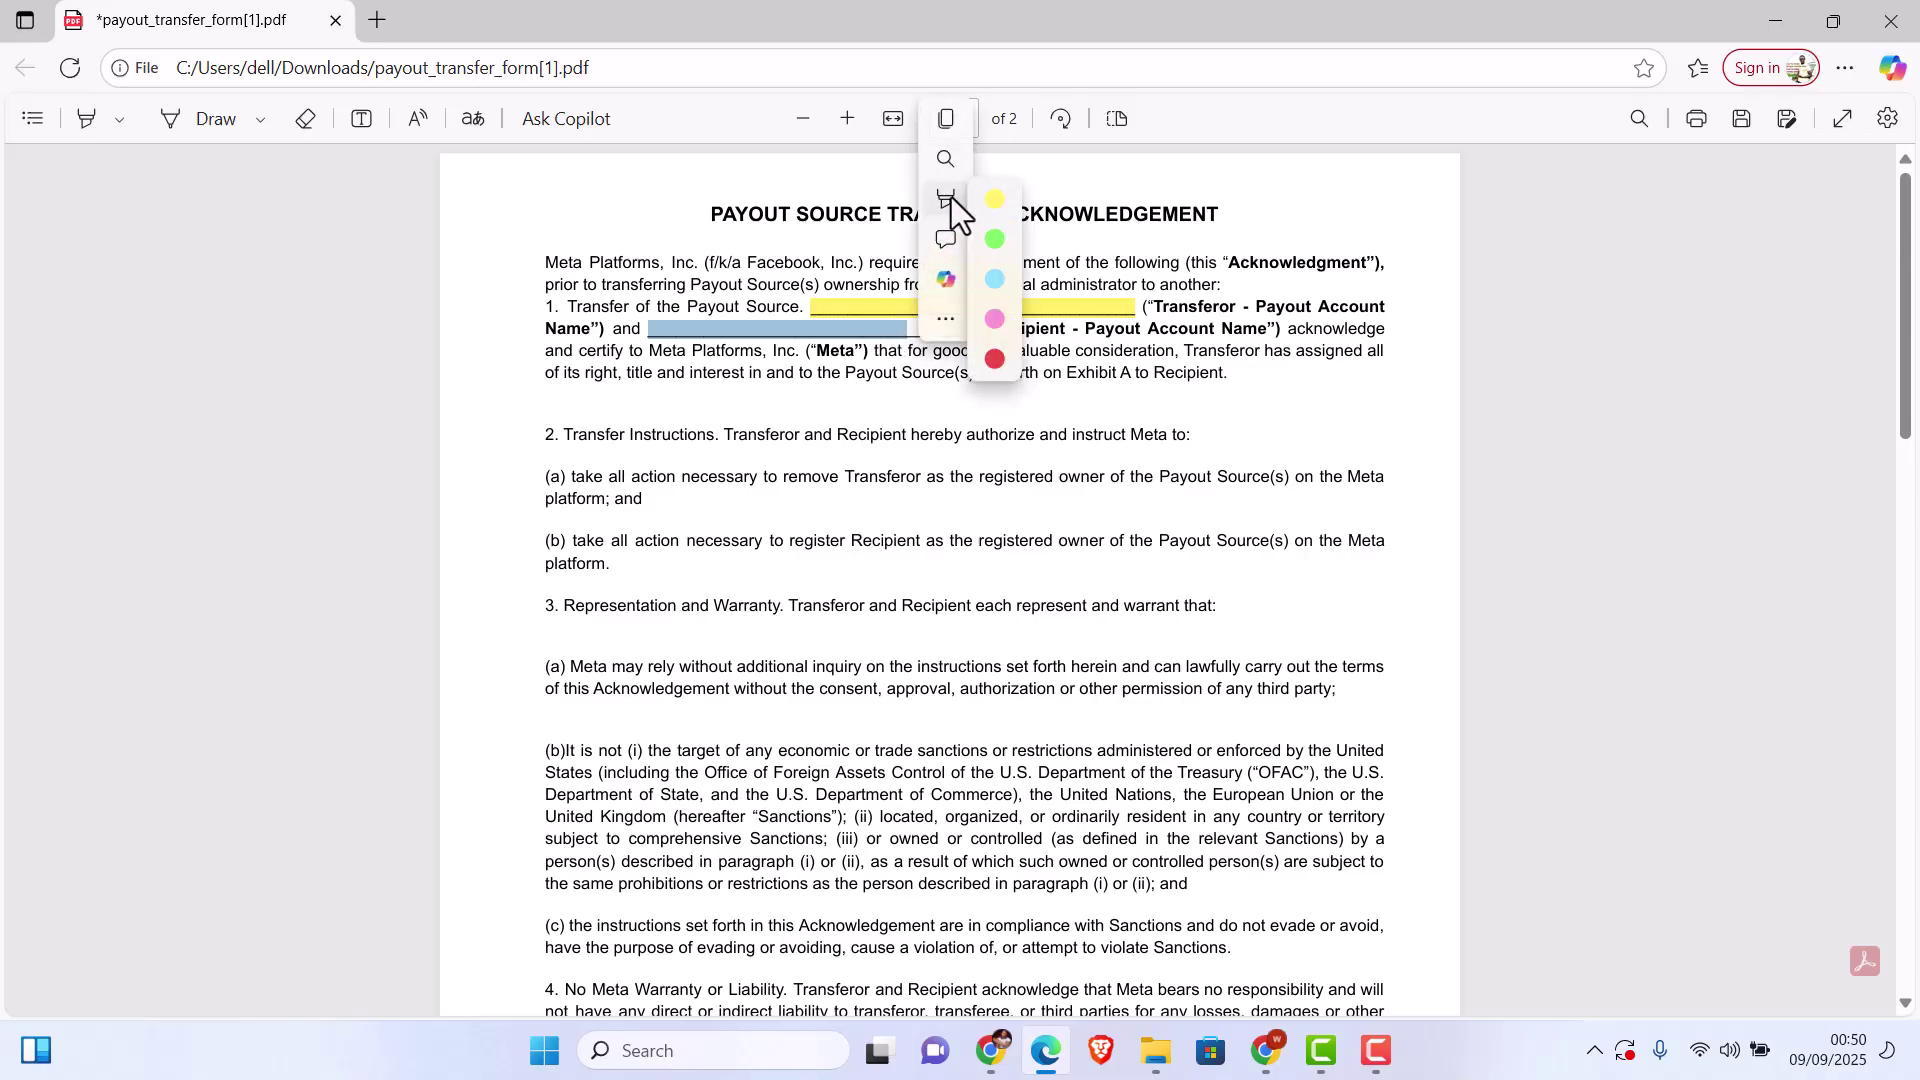
{"action": "left_click", "coordinate": [997, 240]}
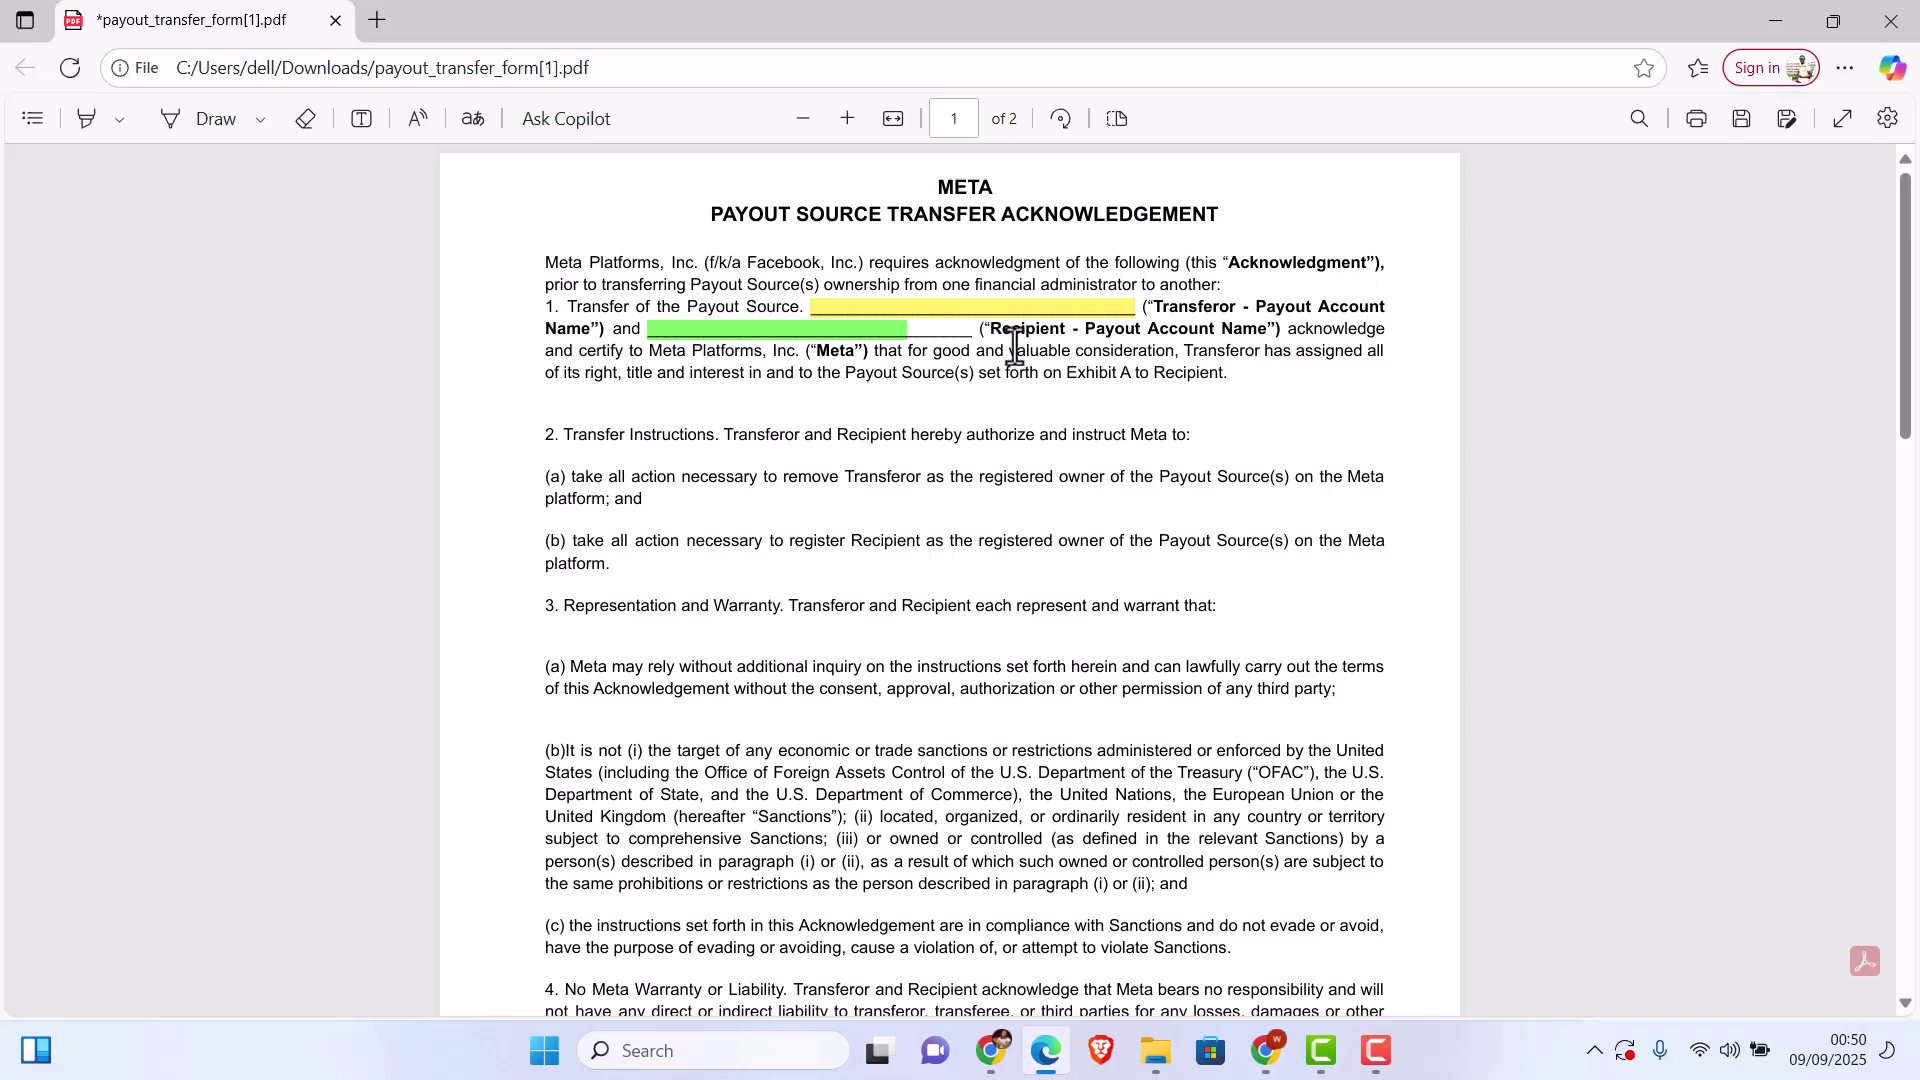
{"action": "left_click_drag", "start_coordinate": [1912, 262], "coordinate": [1916, 668]}
{"action": "scroll", "coordinate": [1915, 668], "scroll_direction": "up", "scroll_amount": 1}
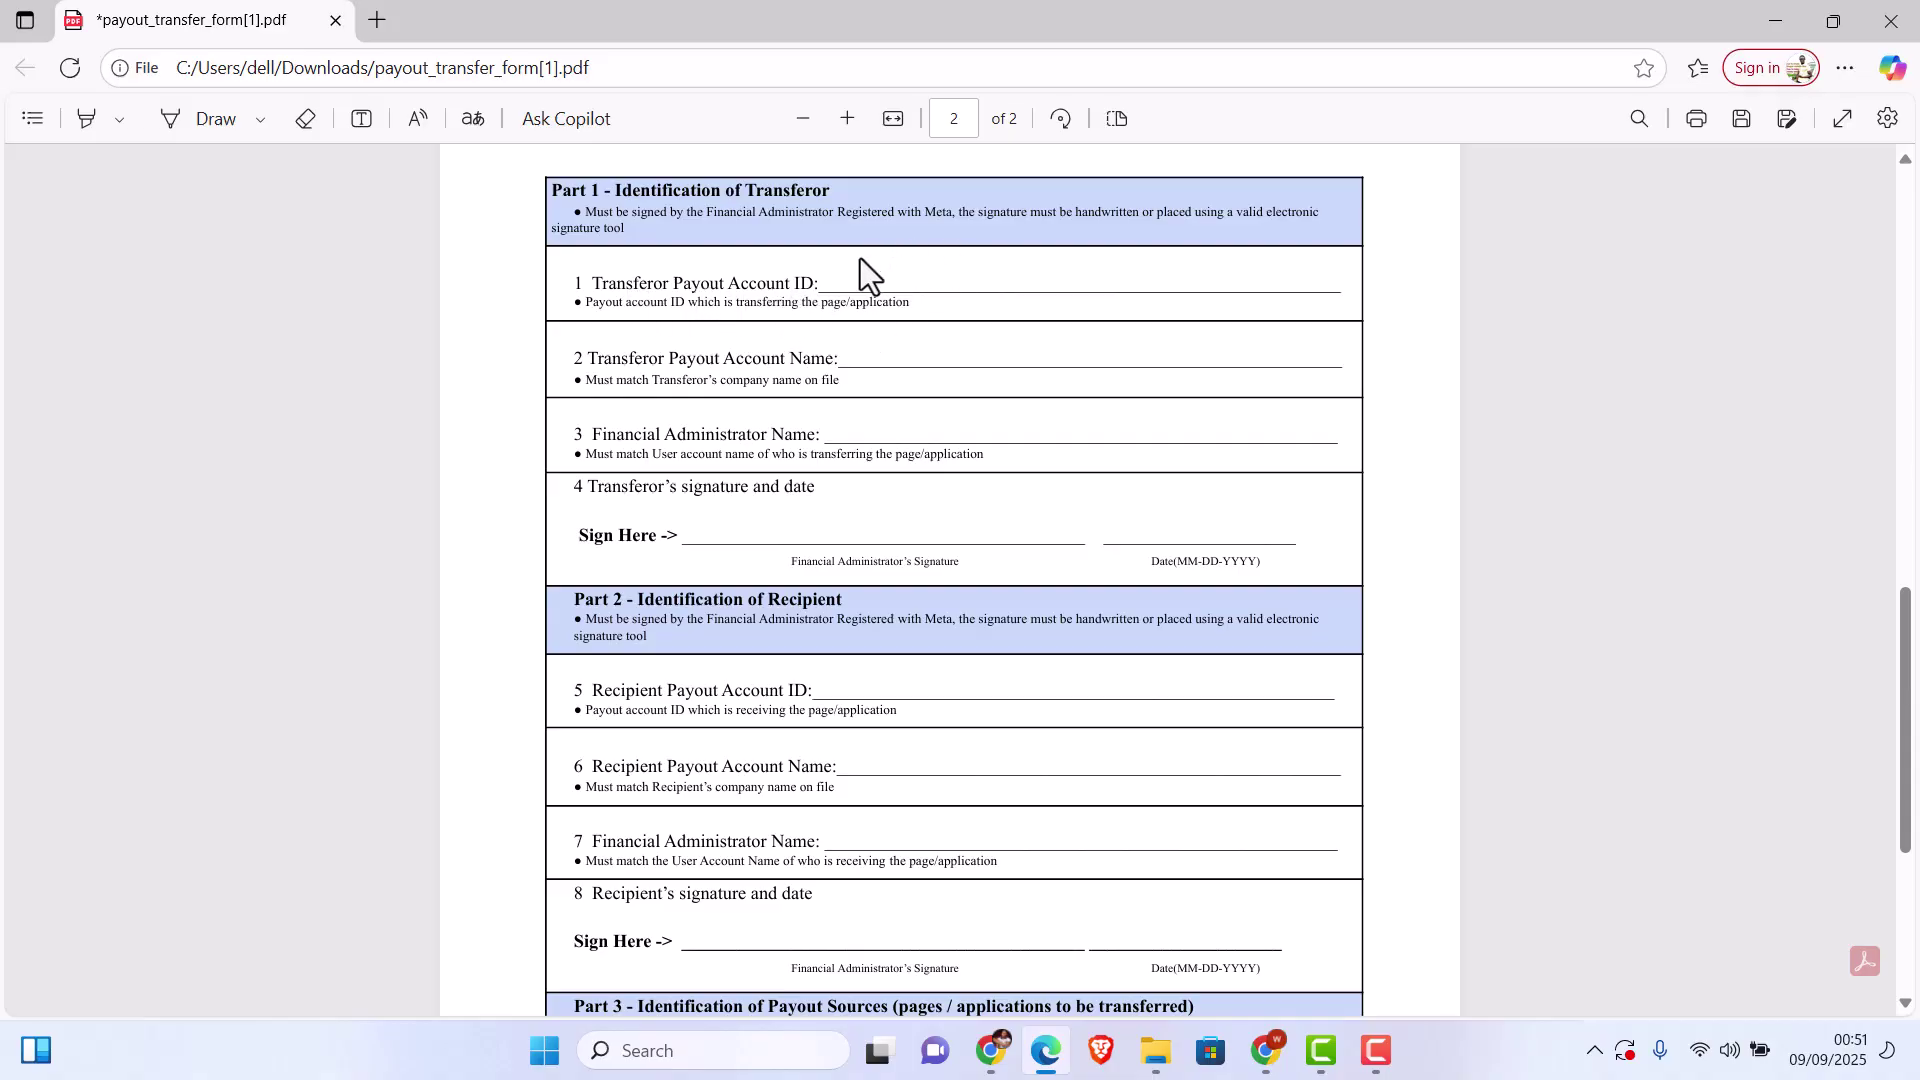
- Highlight the Transferor Payout Account ID blank (line 1) in pink
{"action": "left_click_drag", "start_coordinate": [831, 279], "coordinate": [1063, 291]}
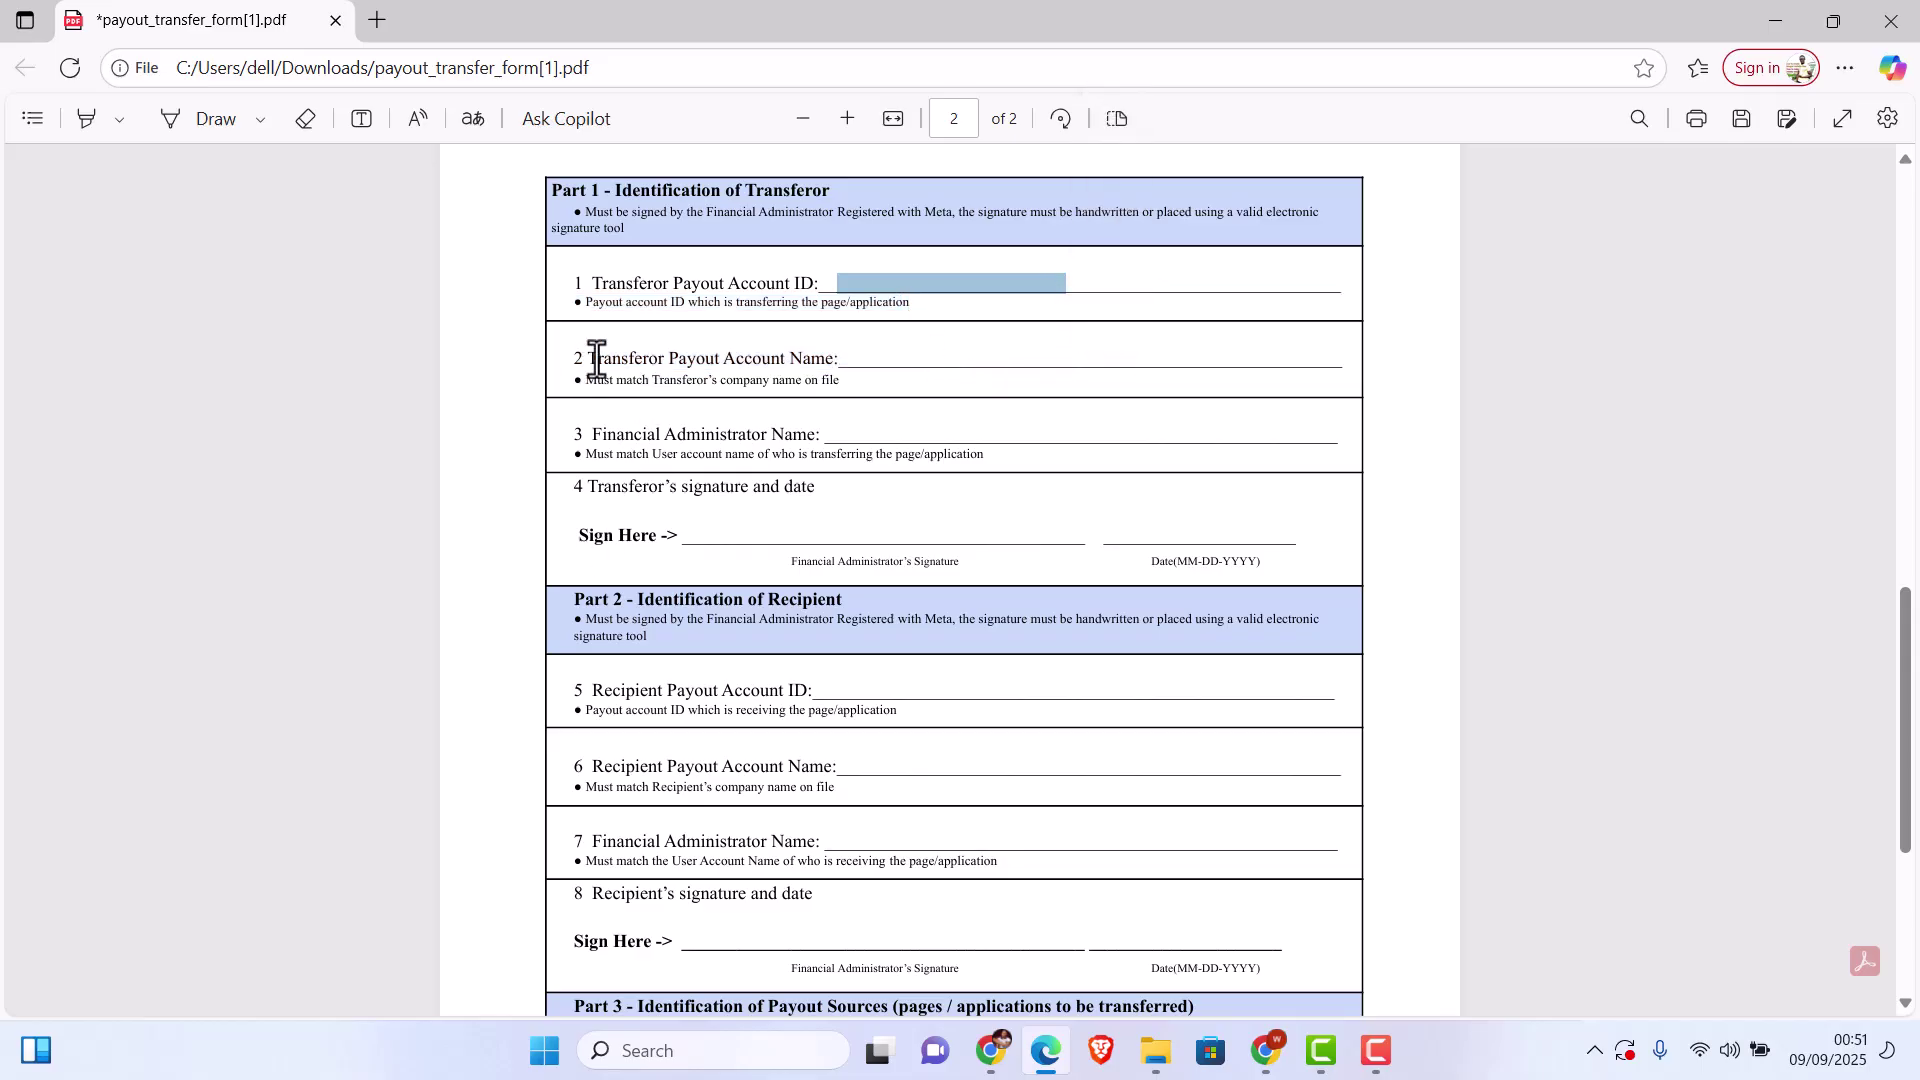
{"action": "left_click_drag", "start_coordinate": [879, 356], "coordinate": [1021, 339]}
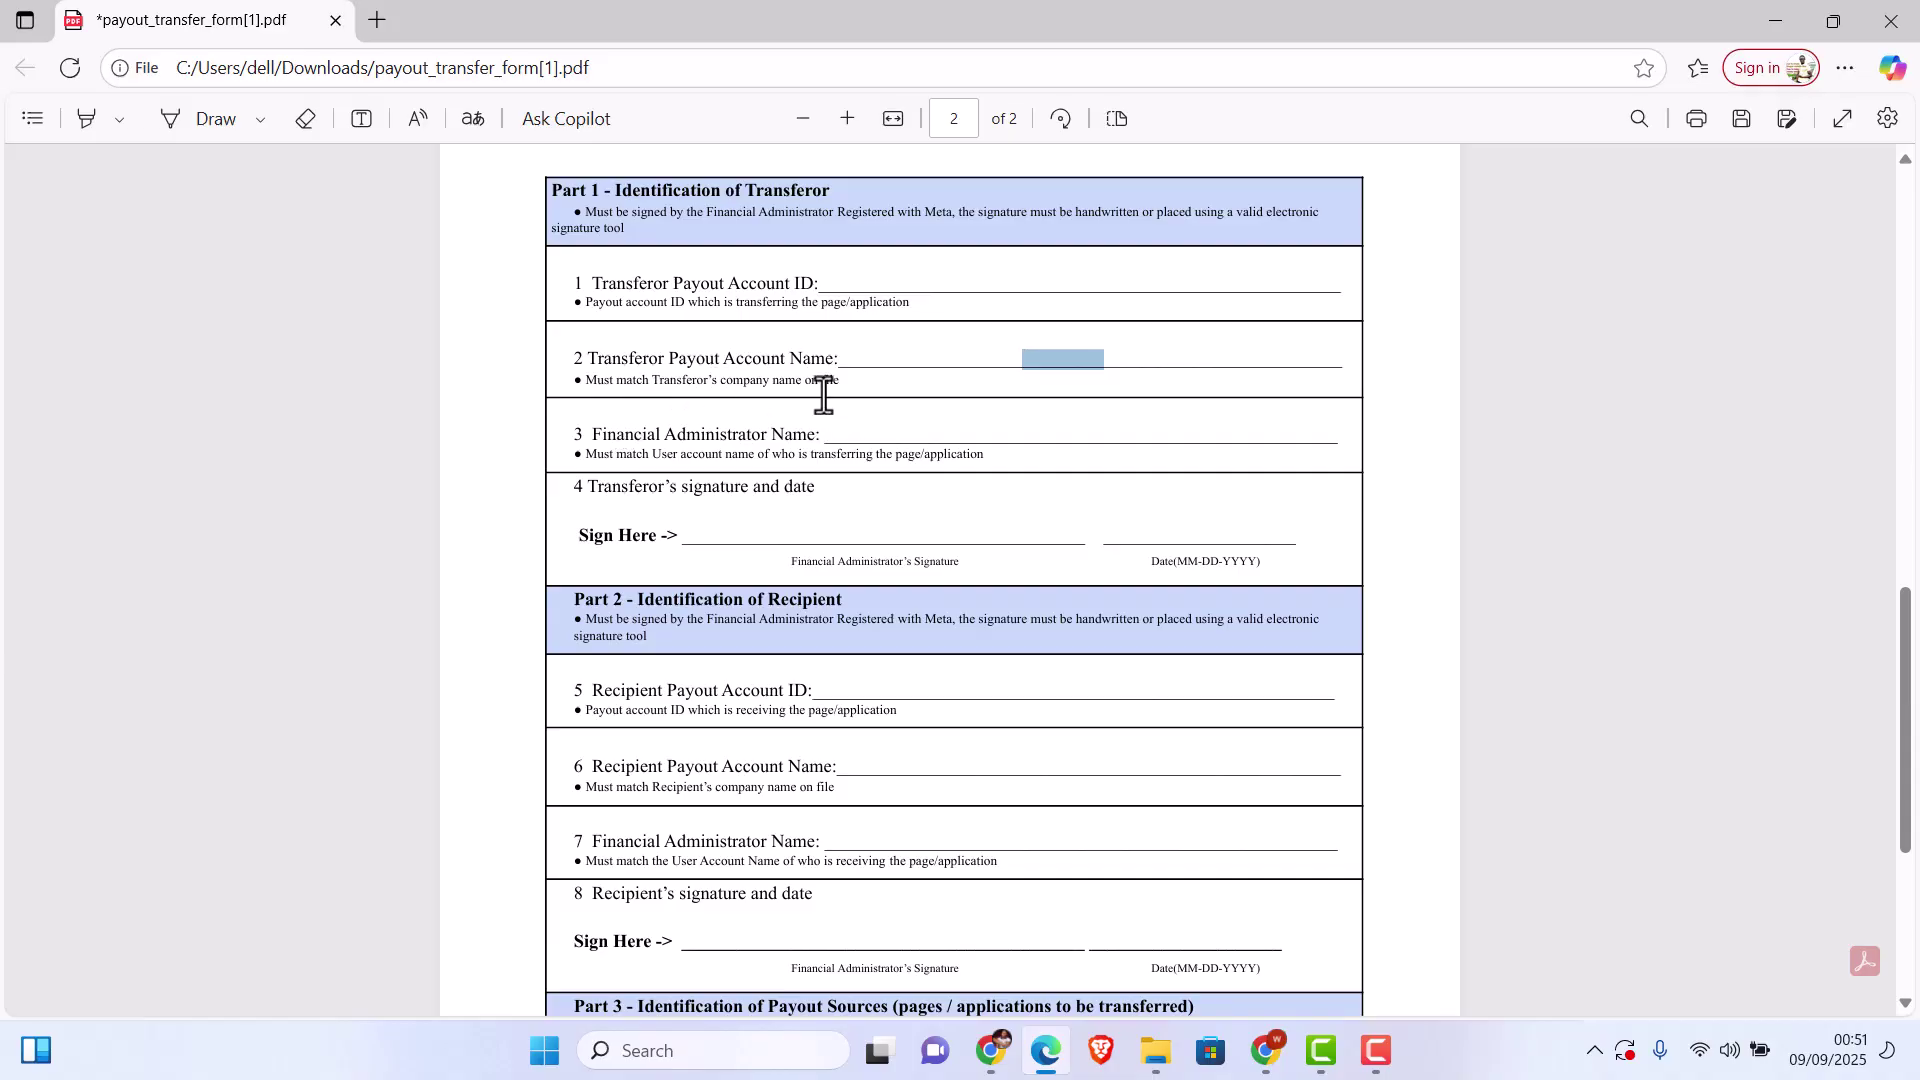
{"action": "double_click", "coordinate": [965, 365]}
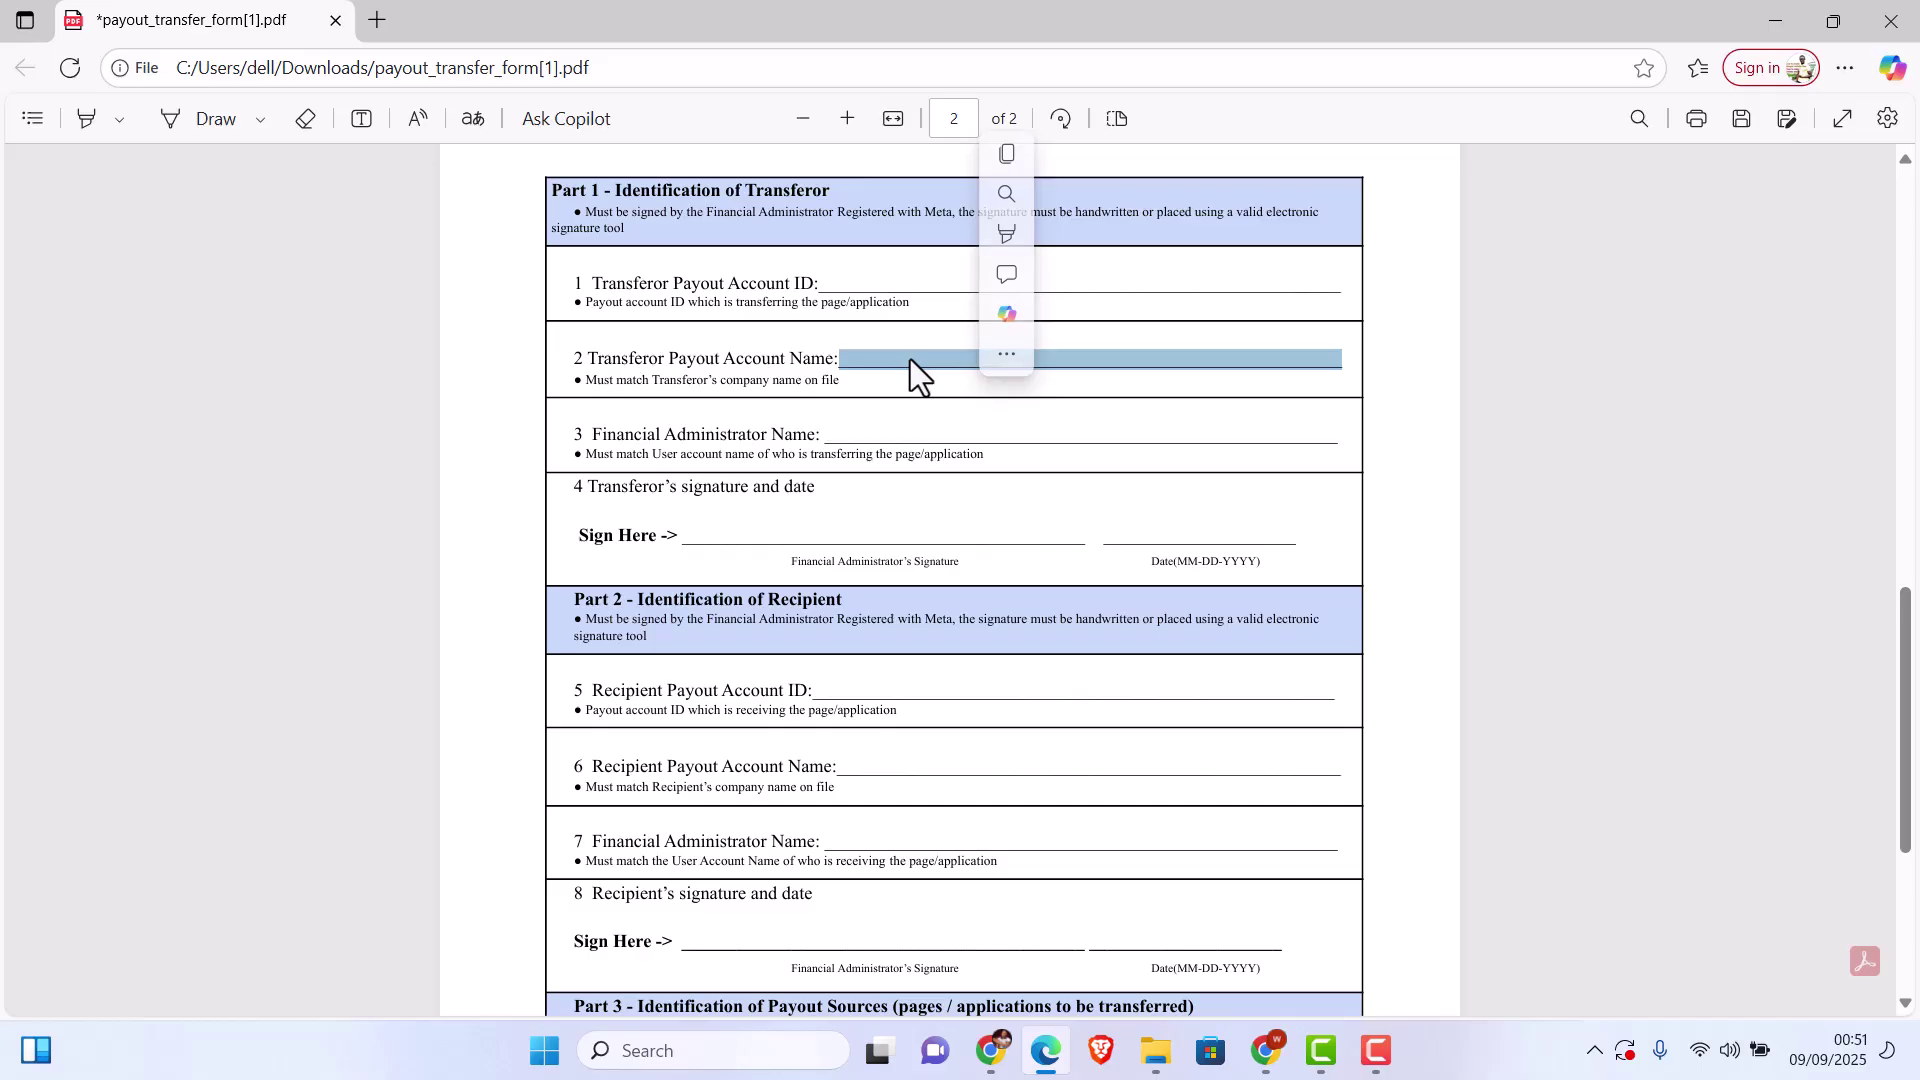
{"action": "left_click", "coordinate": [885, 438]}
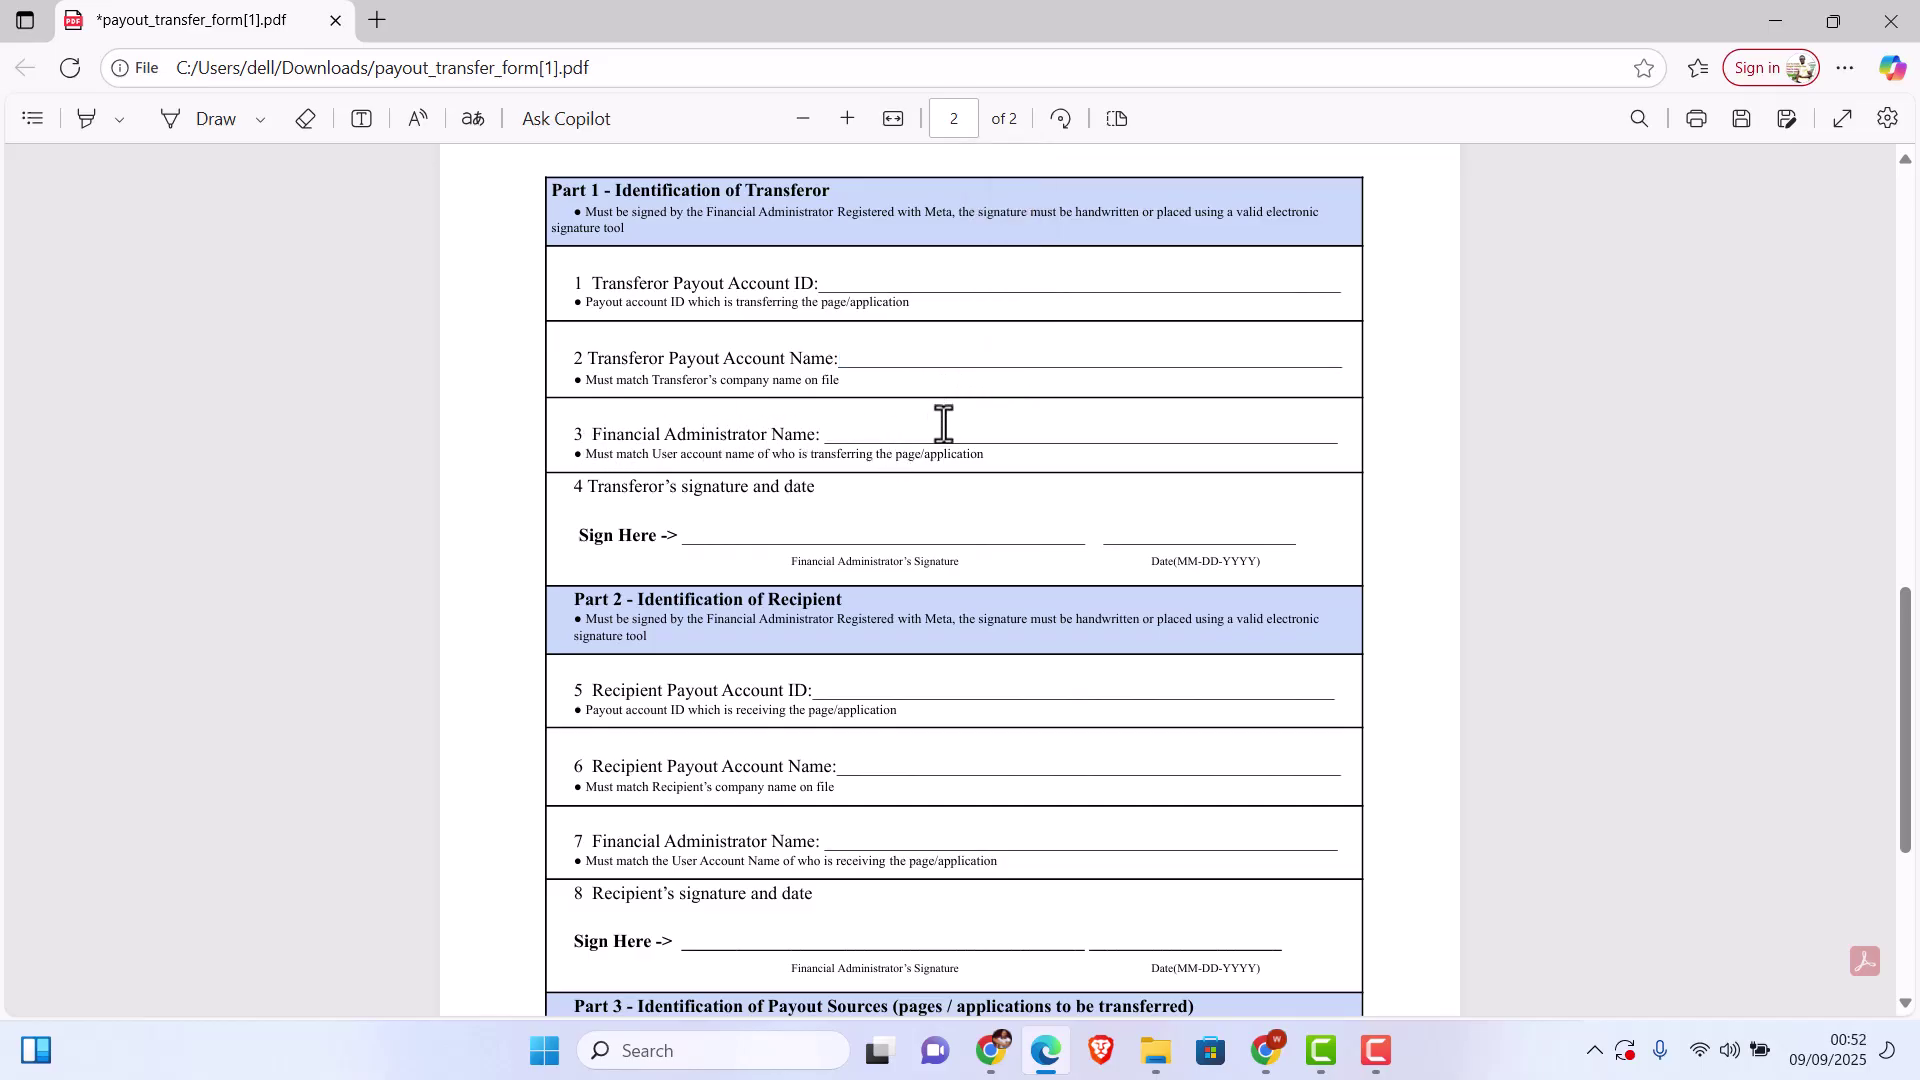
{"action": "right_click", "coordinate": [904, 291]}
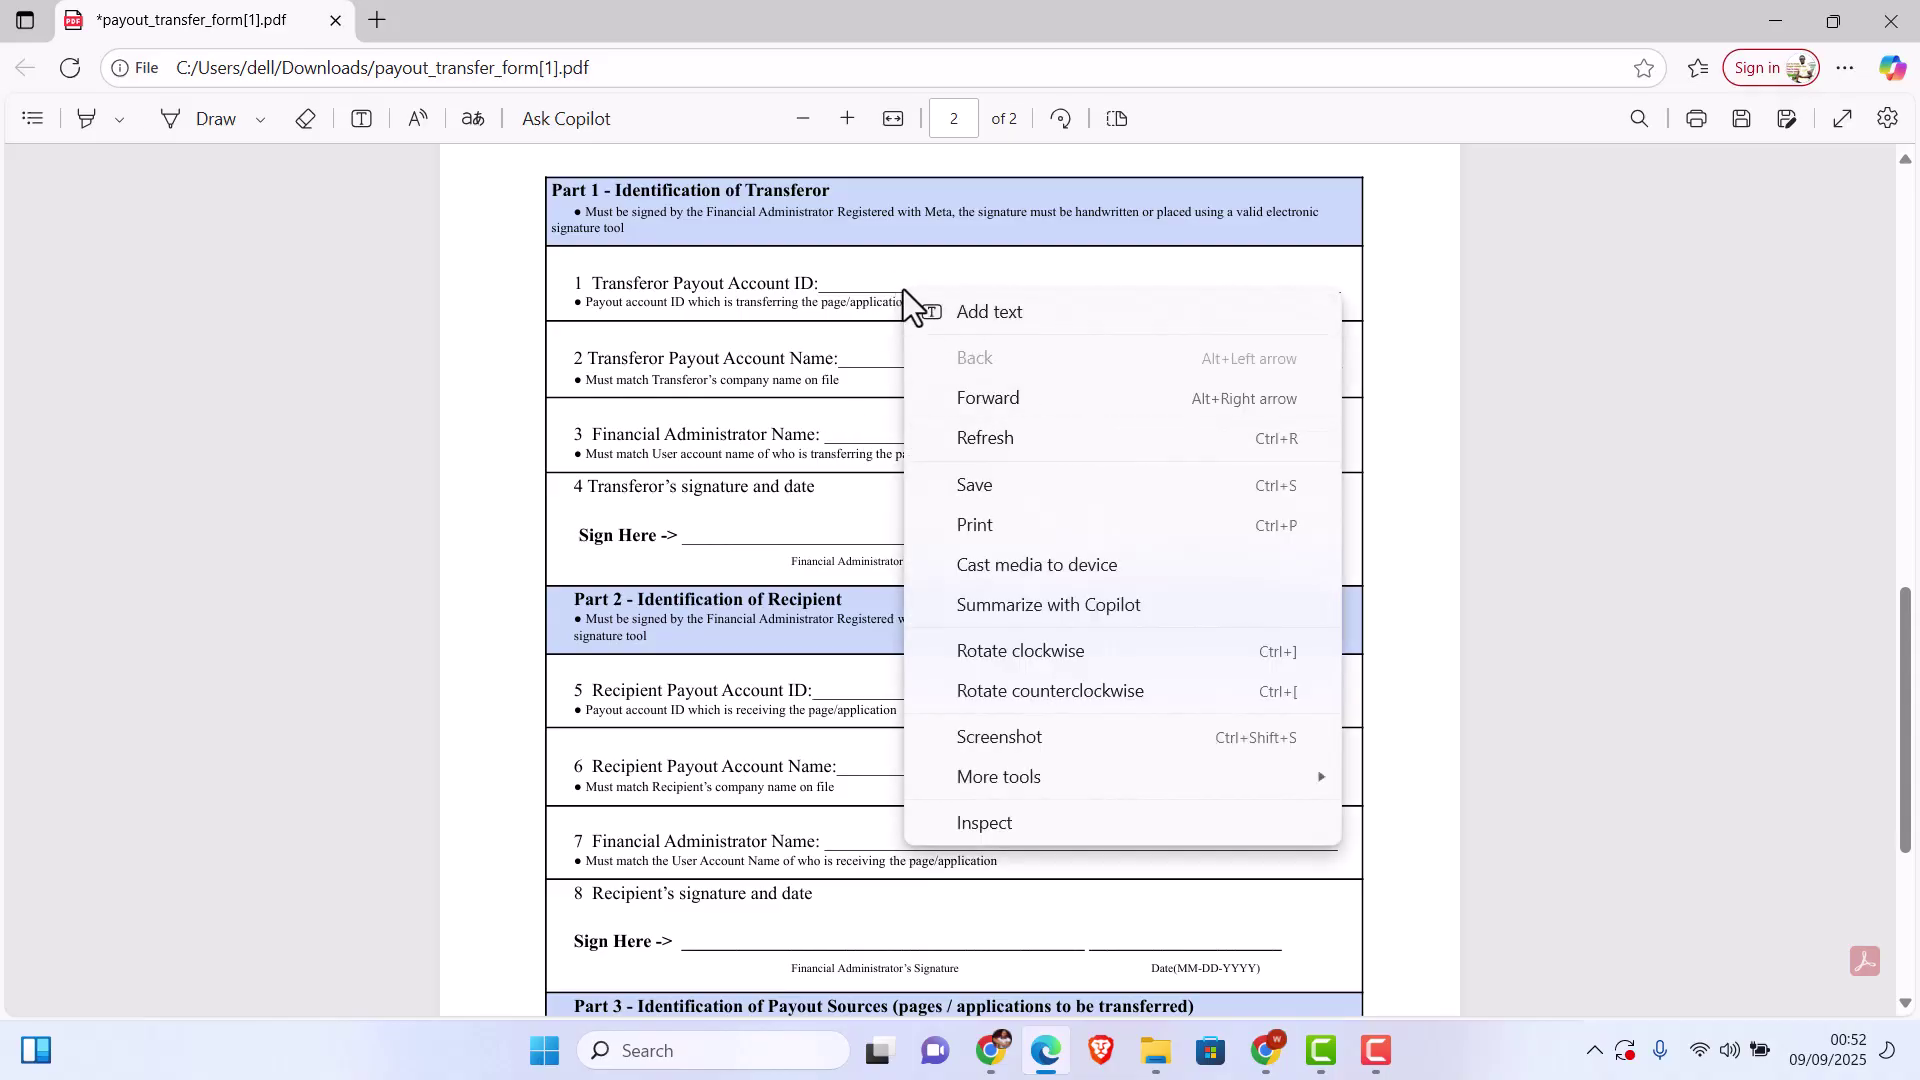
{"action": "left_click", "coordinate": [902, 290]}
{"action": "double_click", "coordinate": [896, 284]}
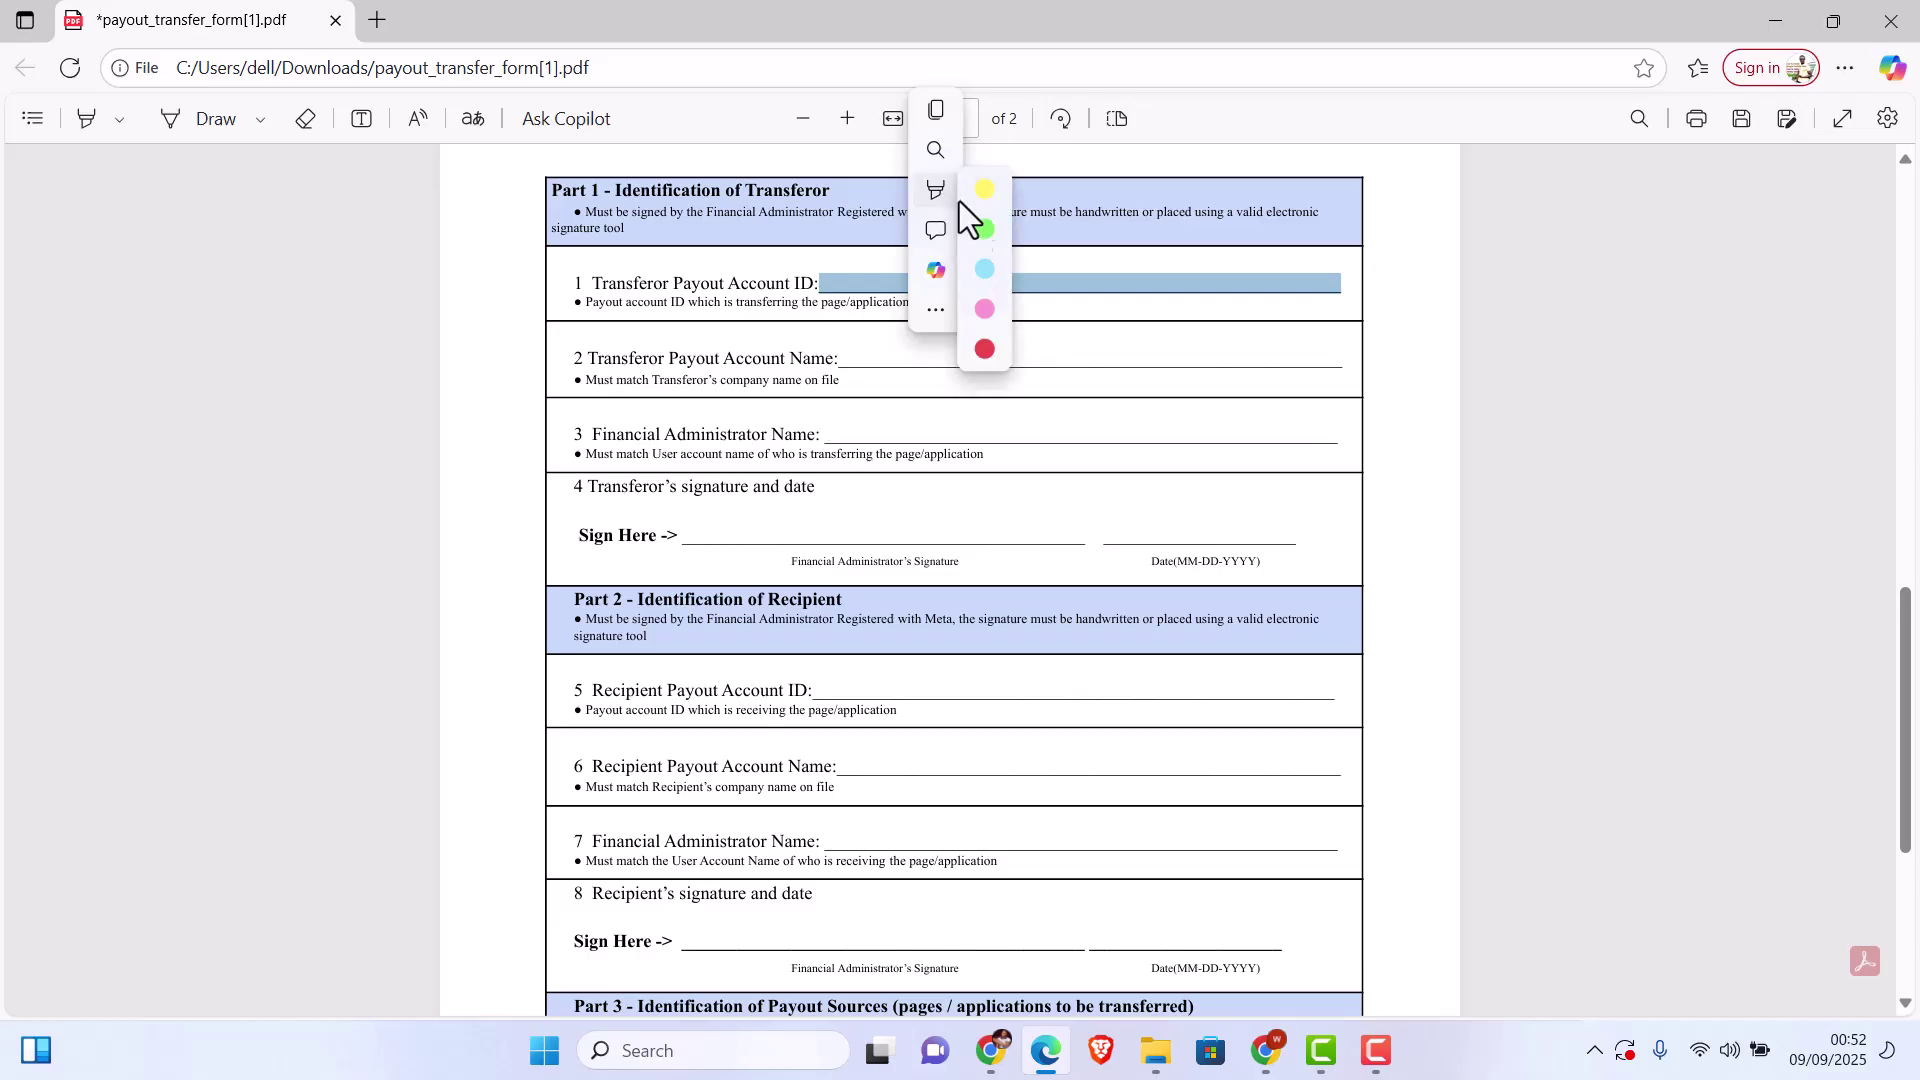
{"action": "mouse_move", "coordinate": [1066, 190]}
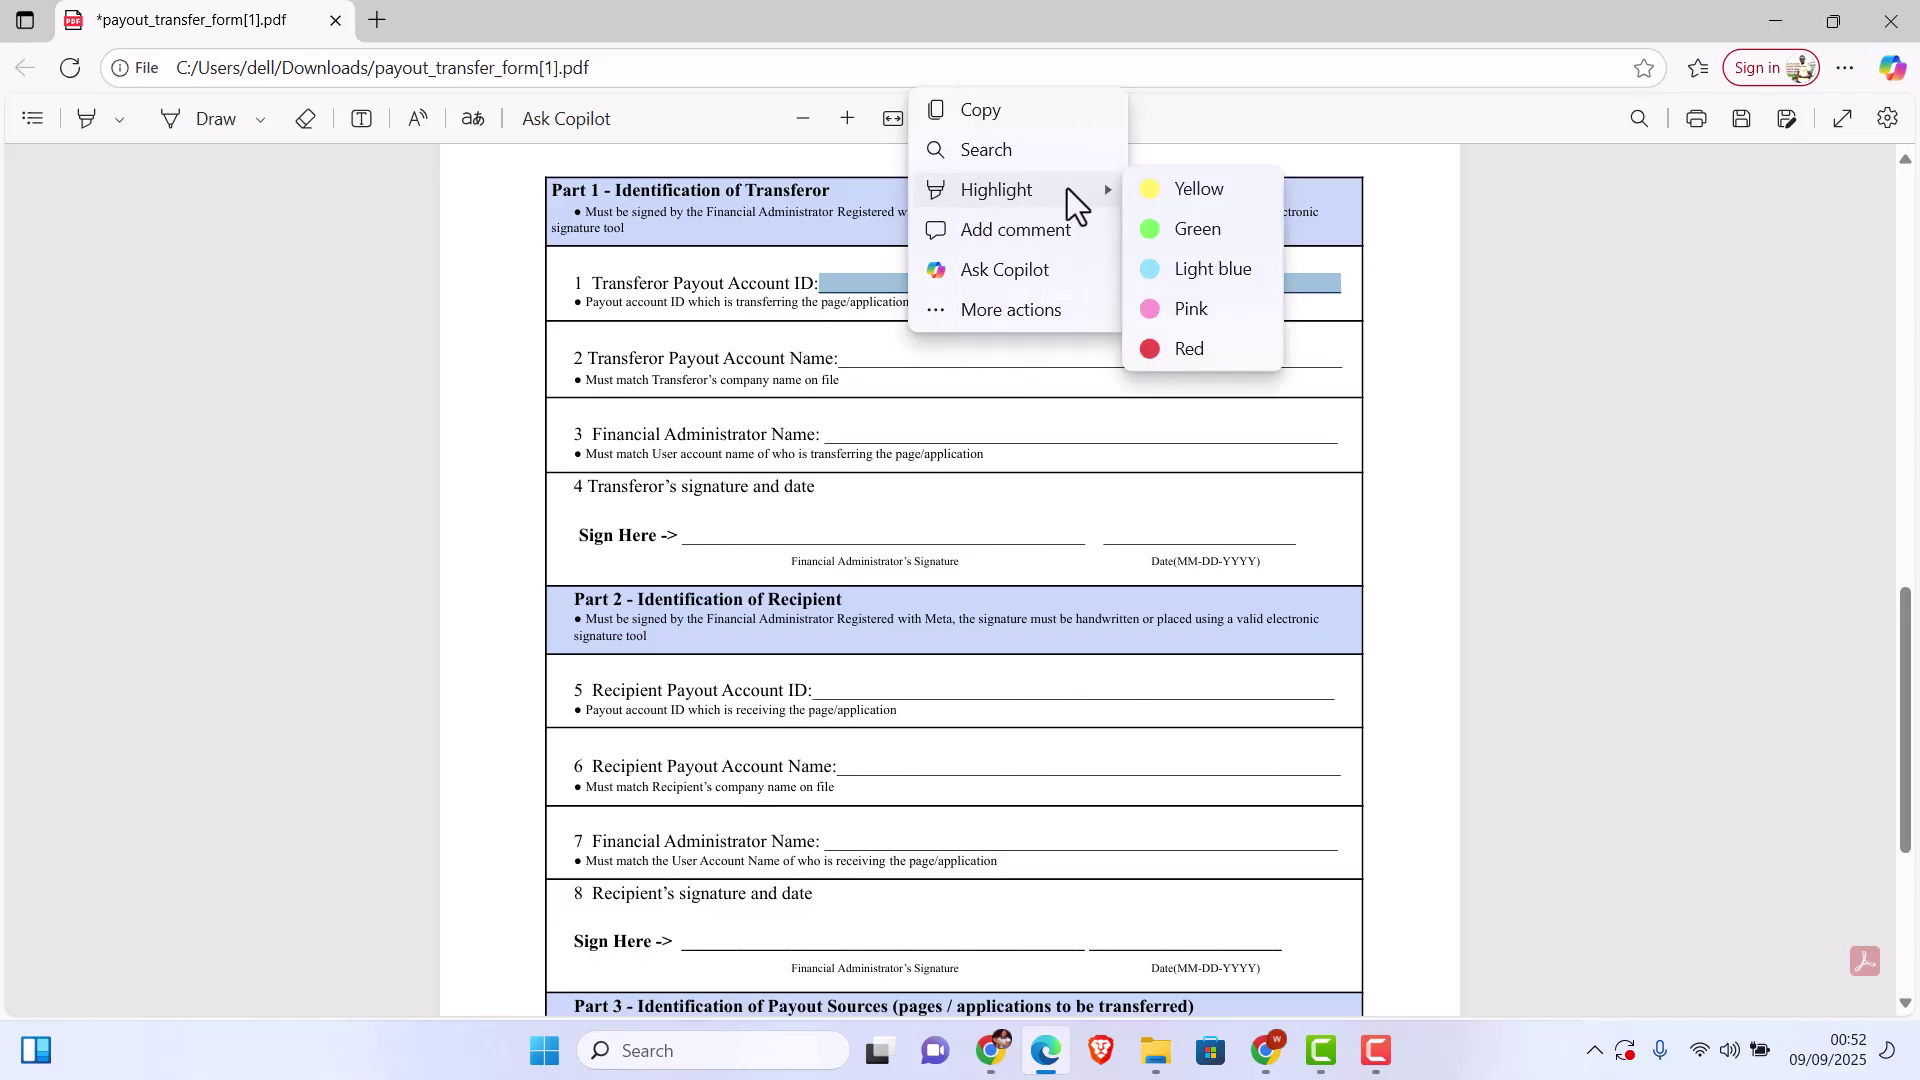
{"action": "left_click", "coordinate": [1180, 318]}
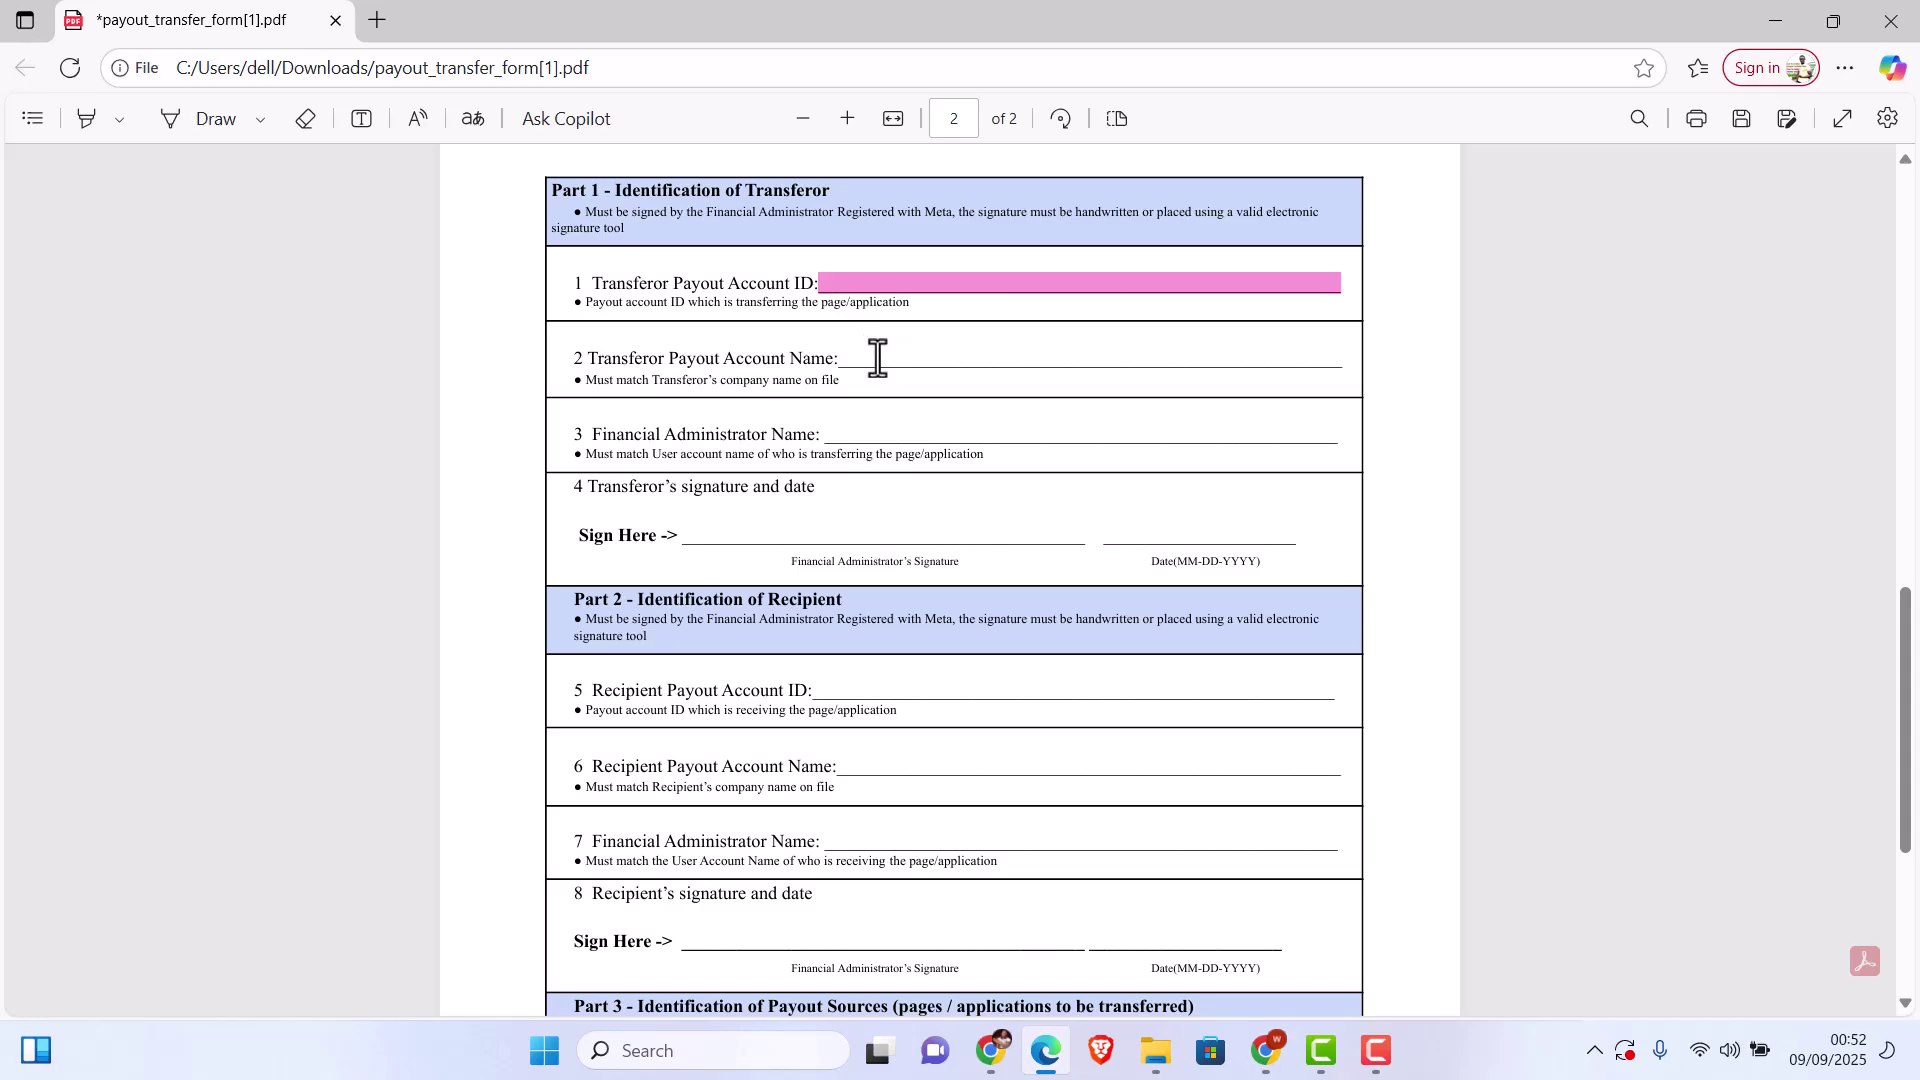
- Add a comment '2' on the Transferor Payout Account Name blank, leaving it highlighted yellow
{"action": "double_click", "coordinate": [874, 358]}
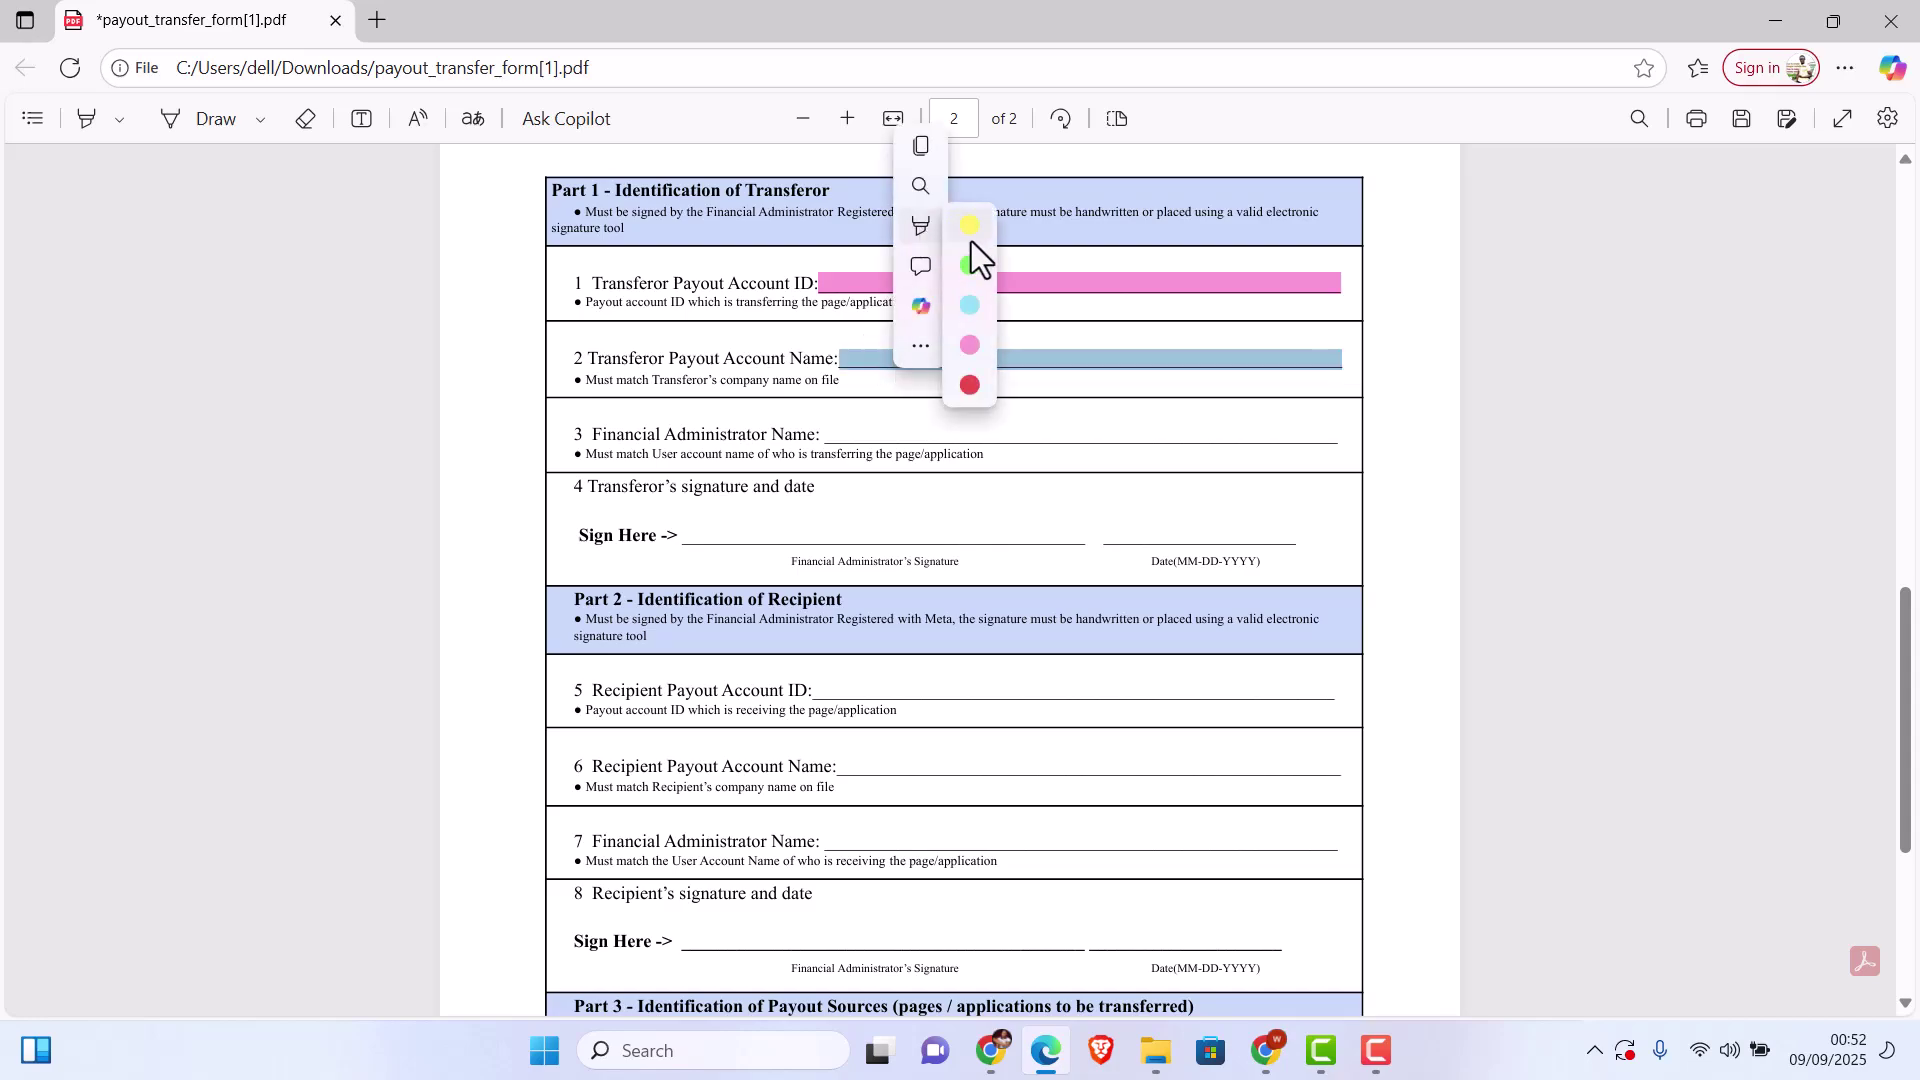
{"action": "left_click", "coordinate": [920, 266]}
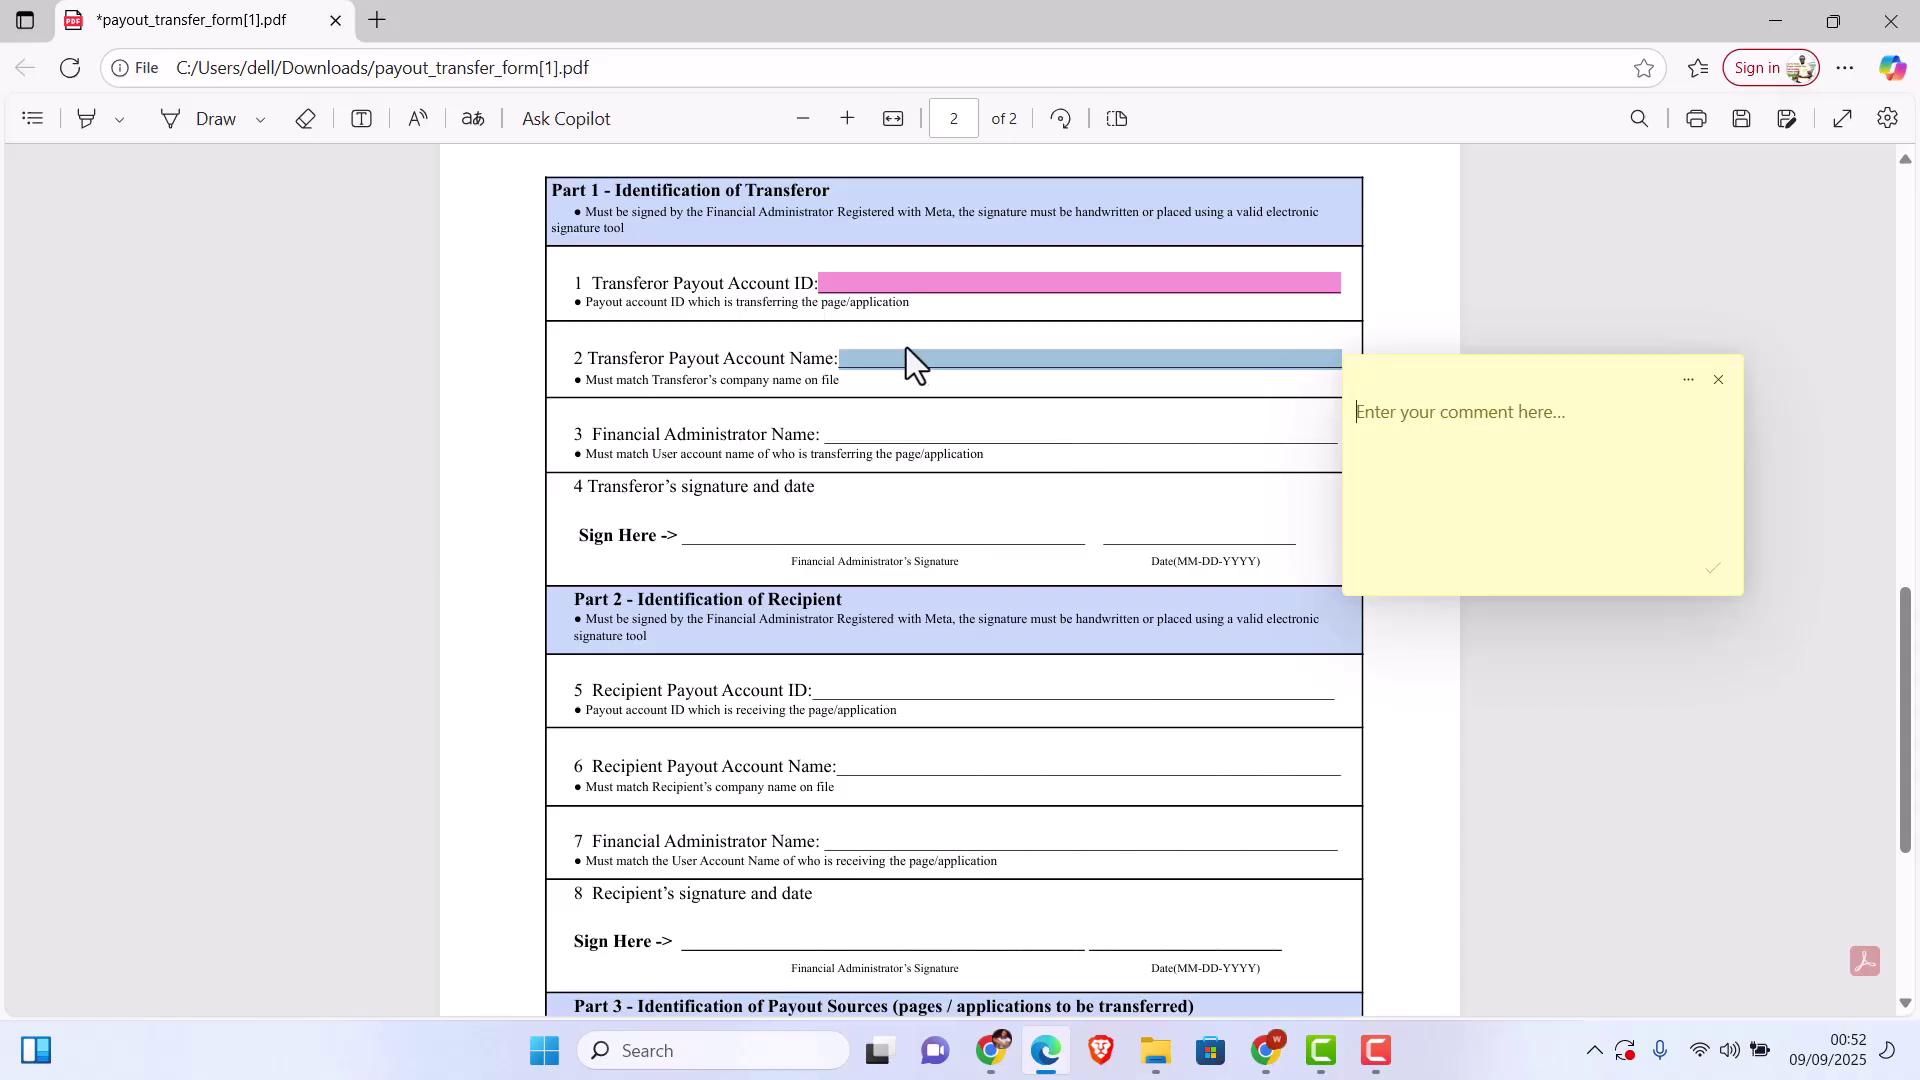
{"action": "type", "text": "2"}
{"action": "left_click", "coordinate": [1712, 570]}
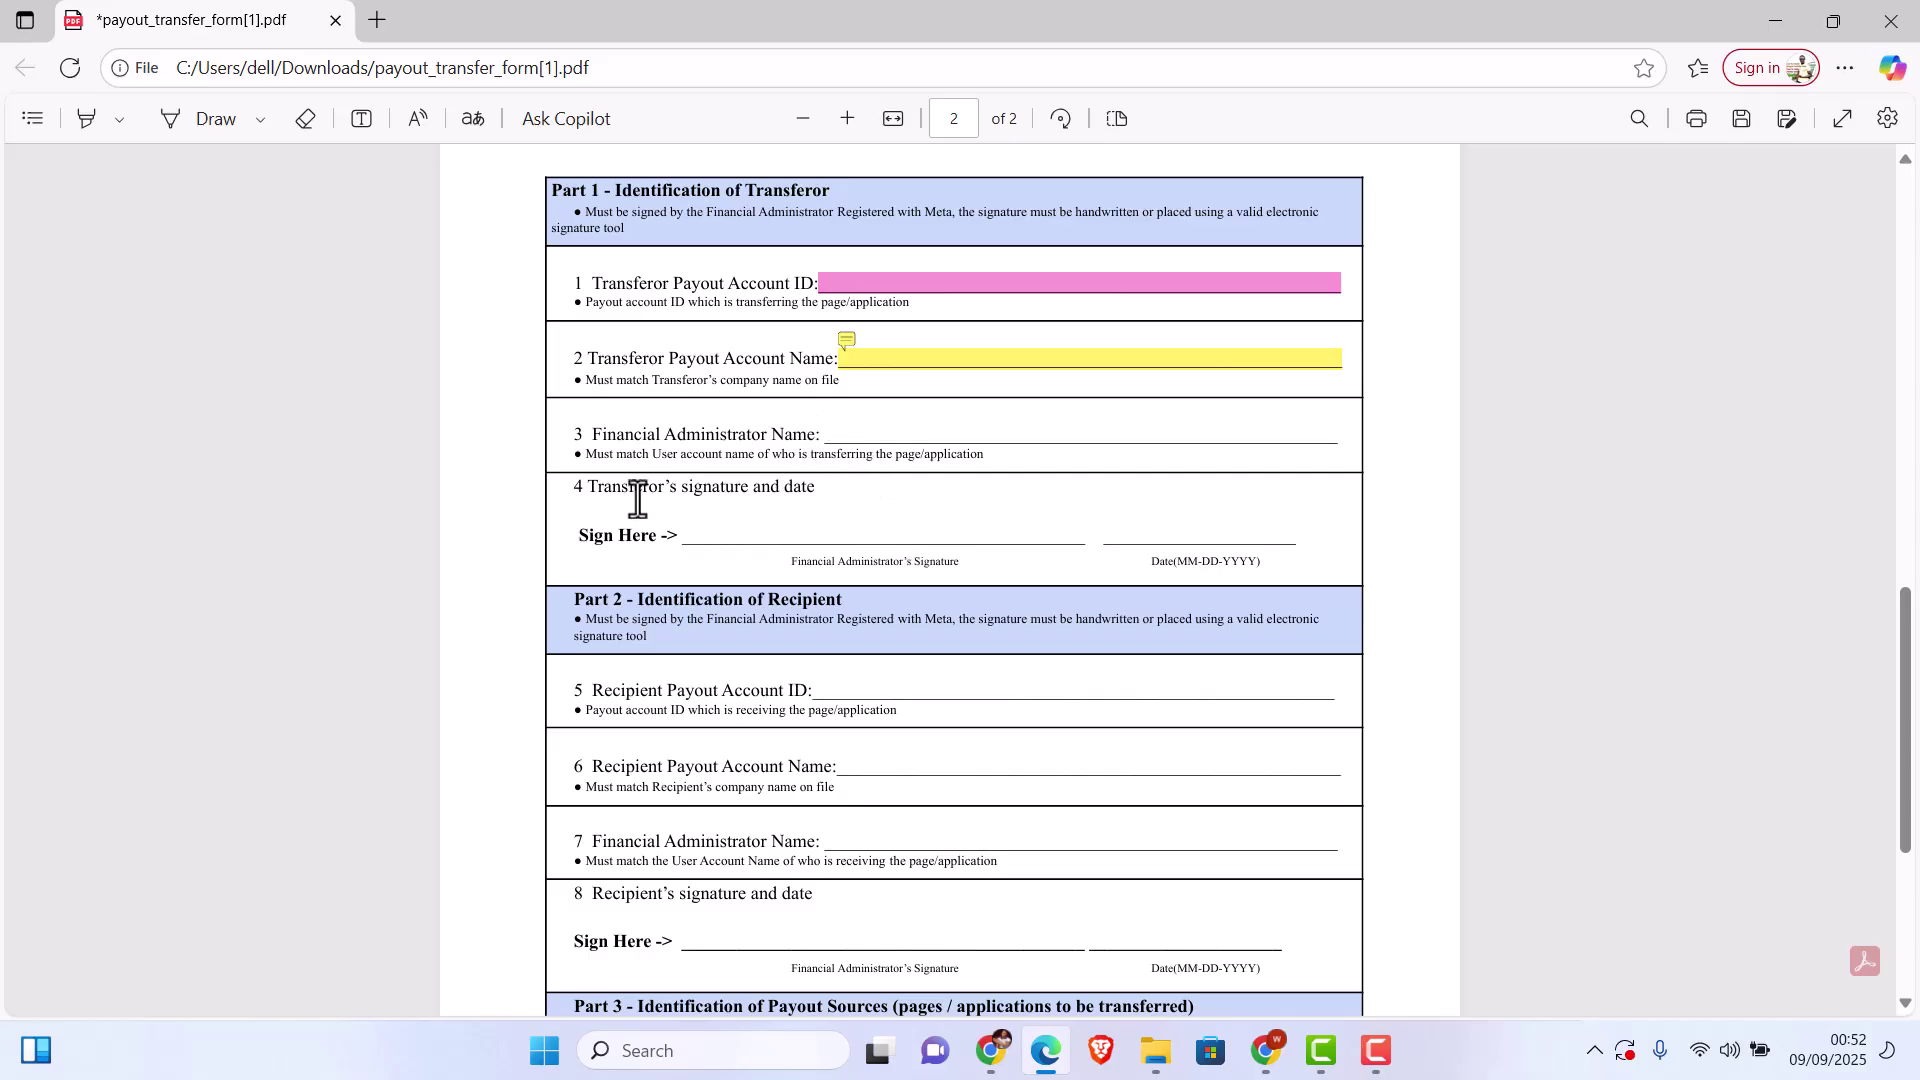
- Highlight the line 3 blank after Financial Administrator Name in light blue
{"action": "double_click", "coordinate": [872, 441]}
{"action": "mouse_move", "coordinate": [918, 314]}
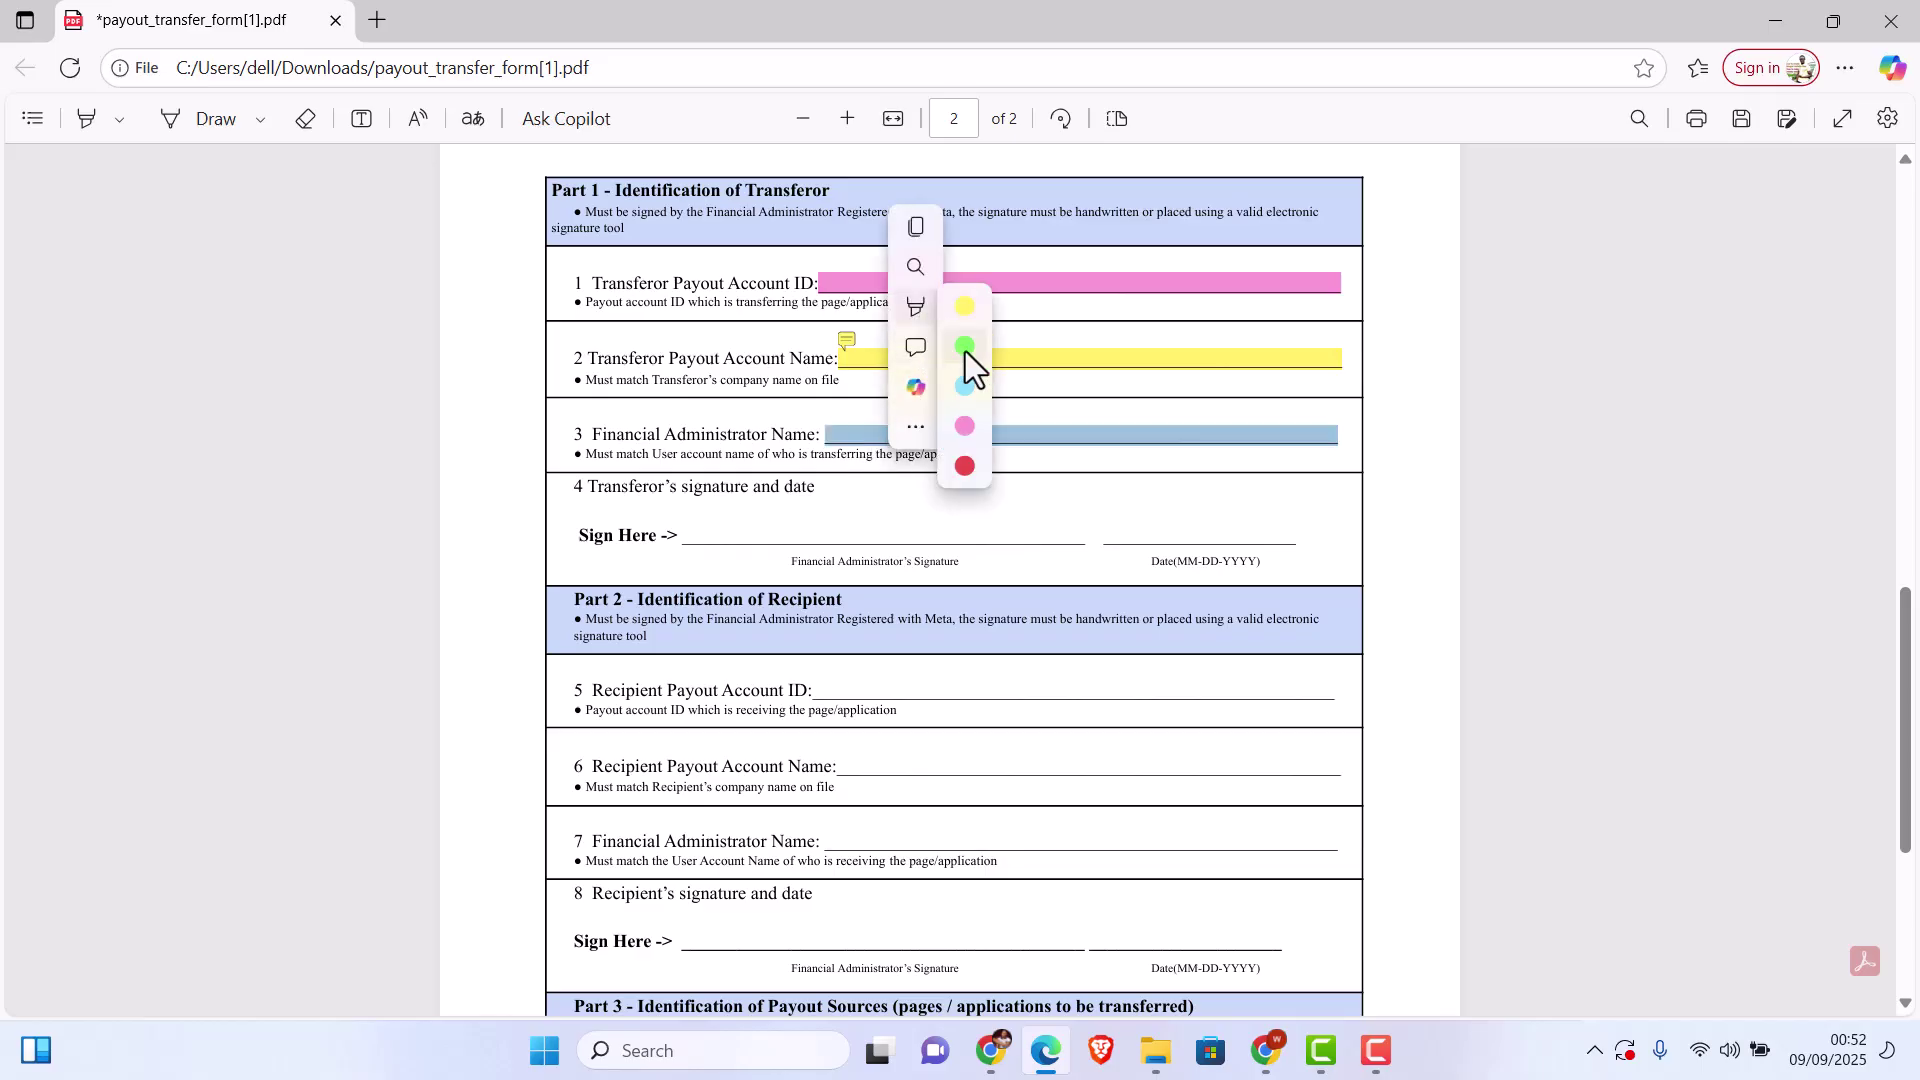
{"action": "left_click", "coordinate": [965, 386]}
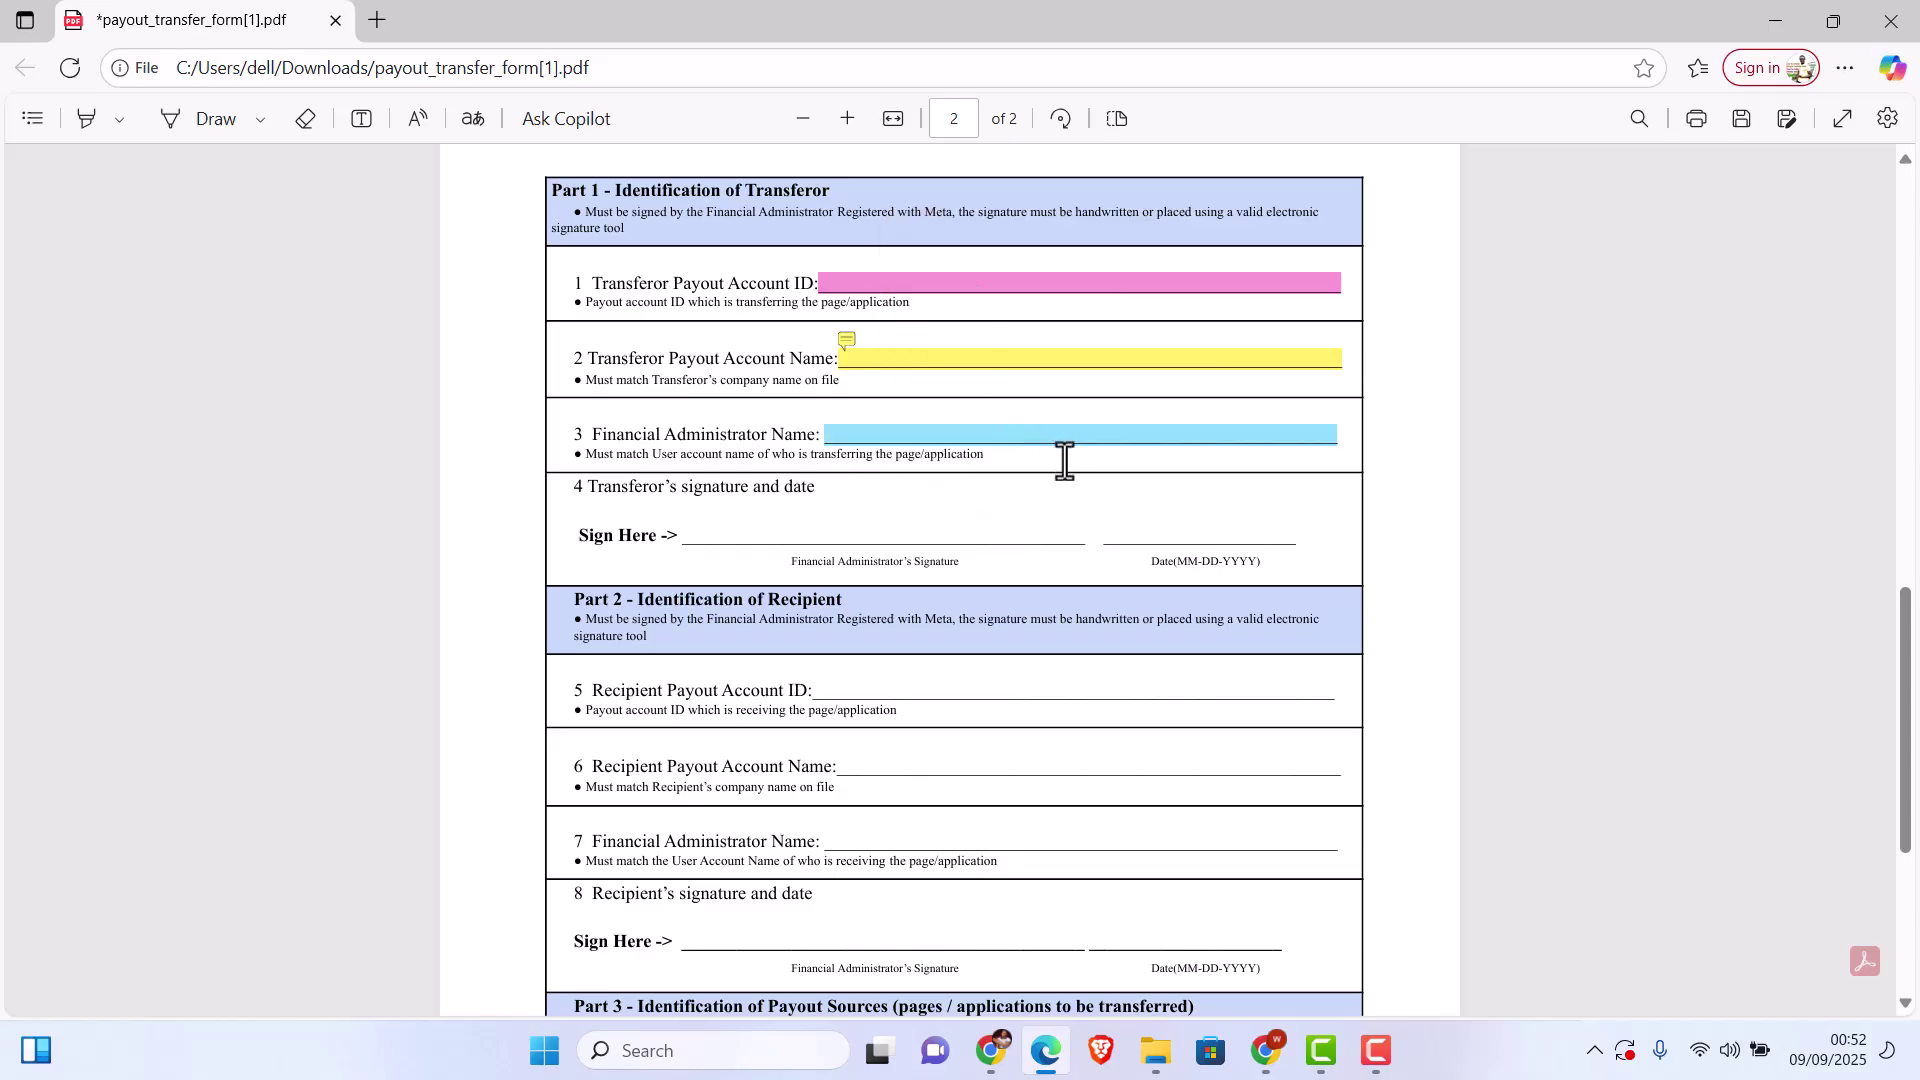
{"action": "left_click", "coordinate": [918, 441]}
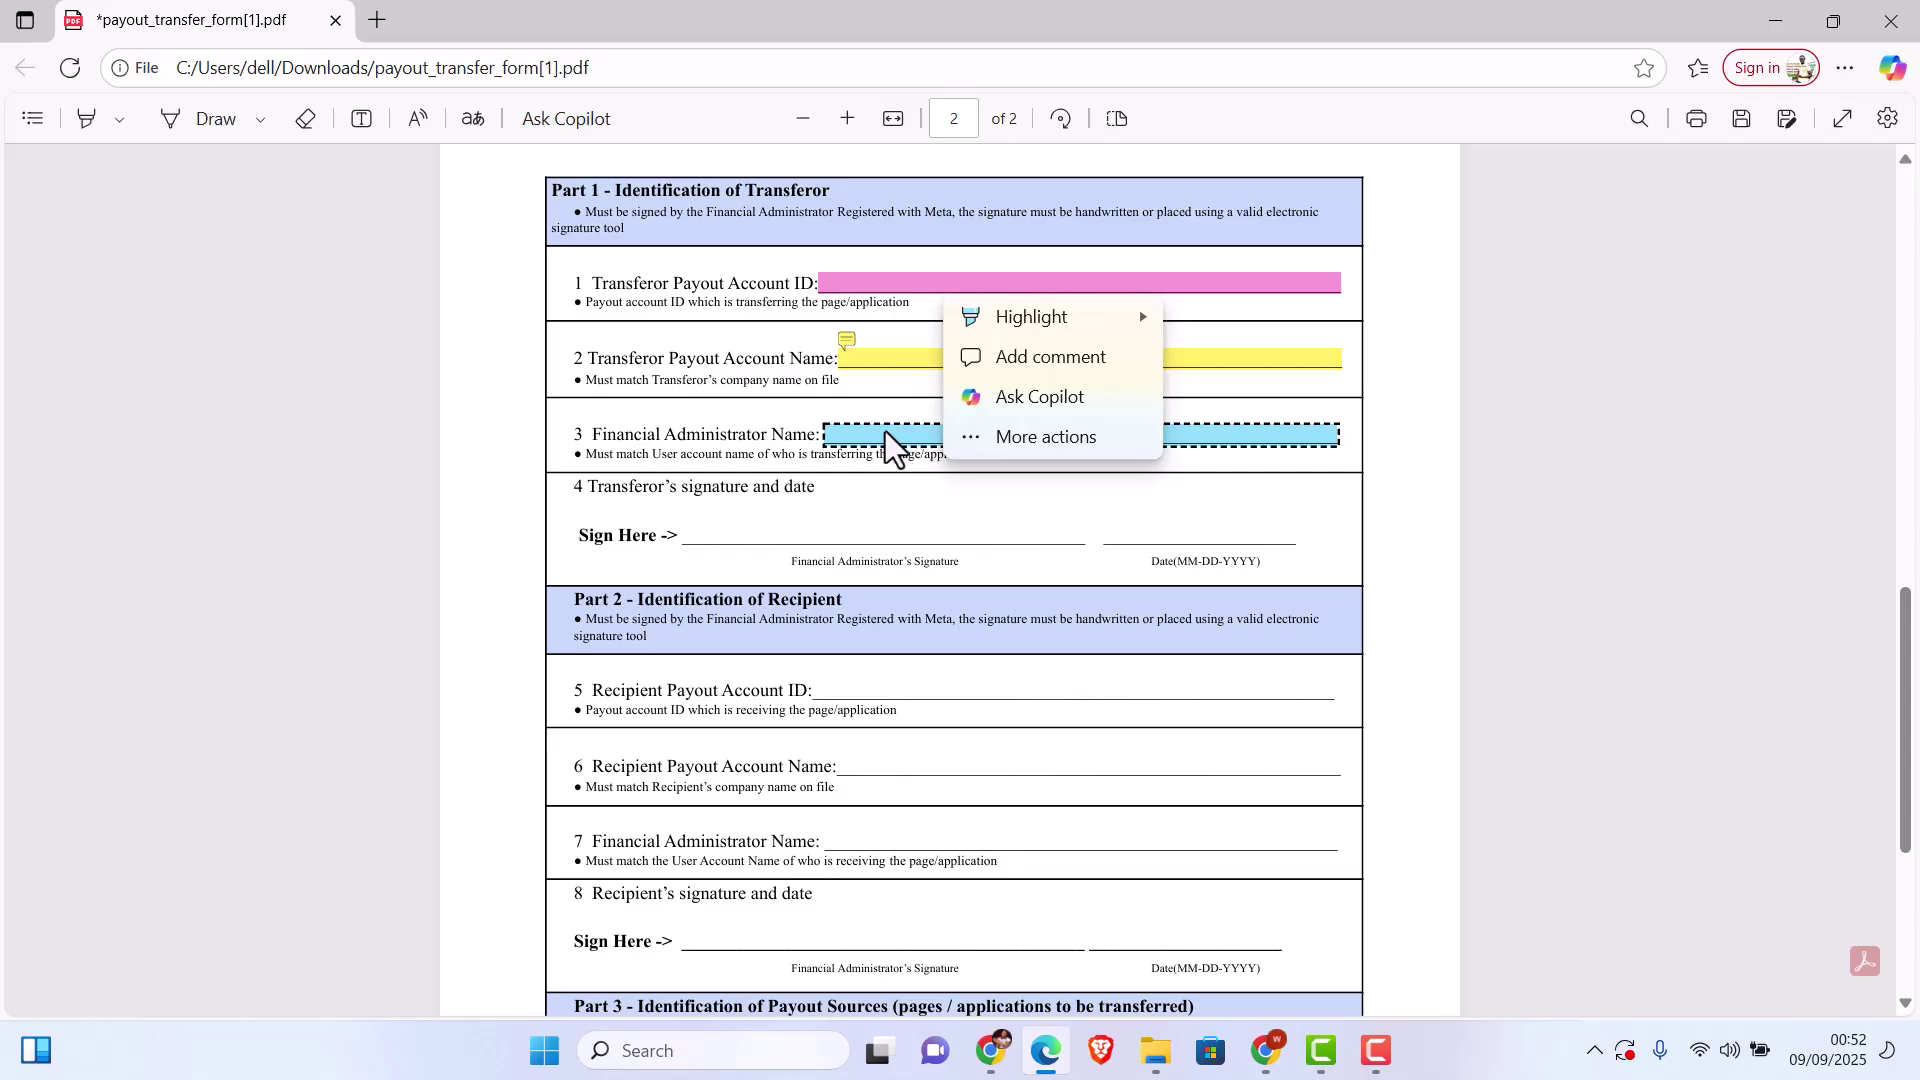
- Attach a comment asking for your FB Name to the light blue Financial Administrator Name highlight
{"action": "left_click", "coordinate": [1012, 358]}
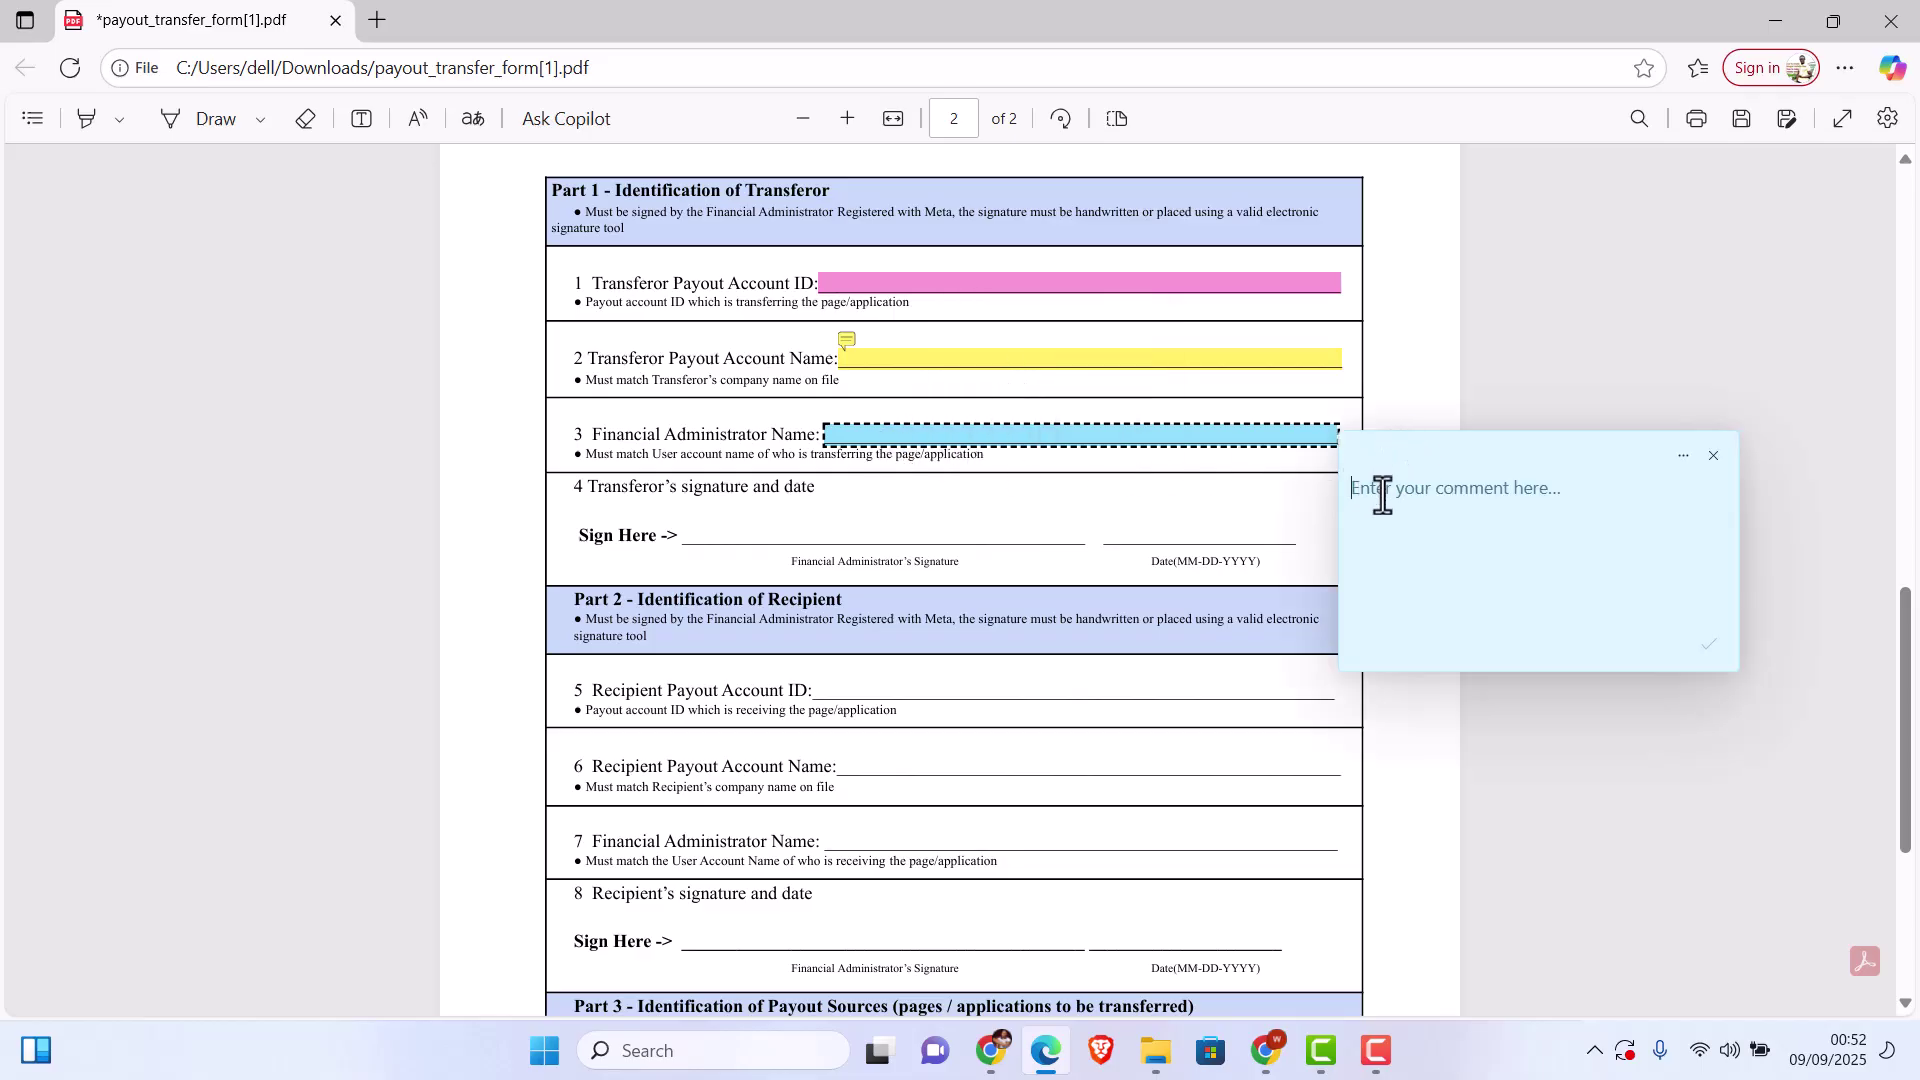
{"action": "type", "text": "you"}
{"action": "key", "text": "BackSpace"}
{"action": "type", "text": "u"}
{"action": "type", "text": " fa"}
{"action": "type", "text": "FB"}
{"action": "type", "text": " n"}
{"action": "key", "text": "BackSpace"}
{"action": "type", "text": "N ame"}
{"action": "left_click_drag", "start_coordinate": [1359, 490], "coordinate": [1334, 490]}
{"action": "type", "text": "Y"}
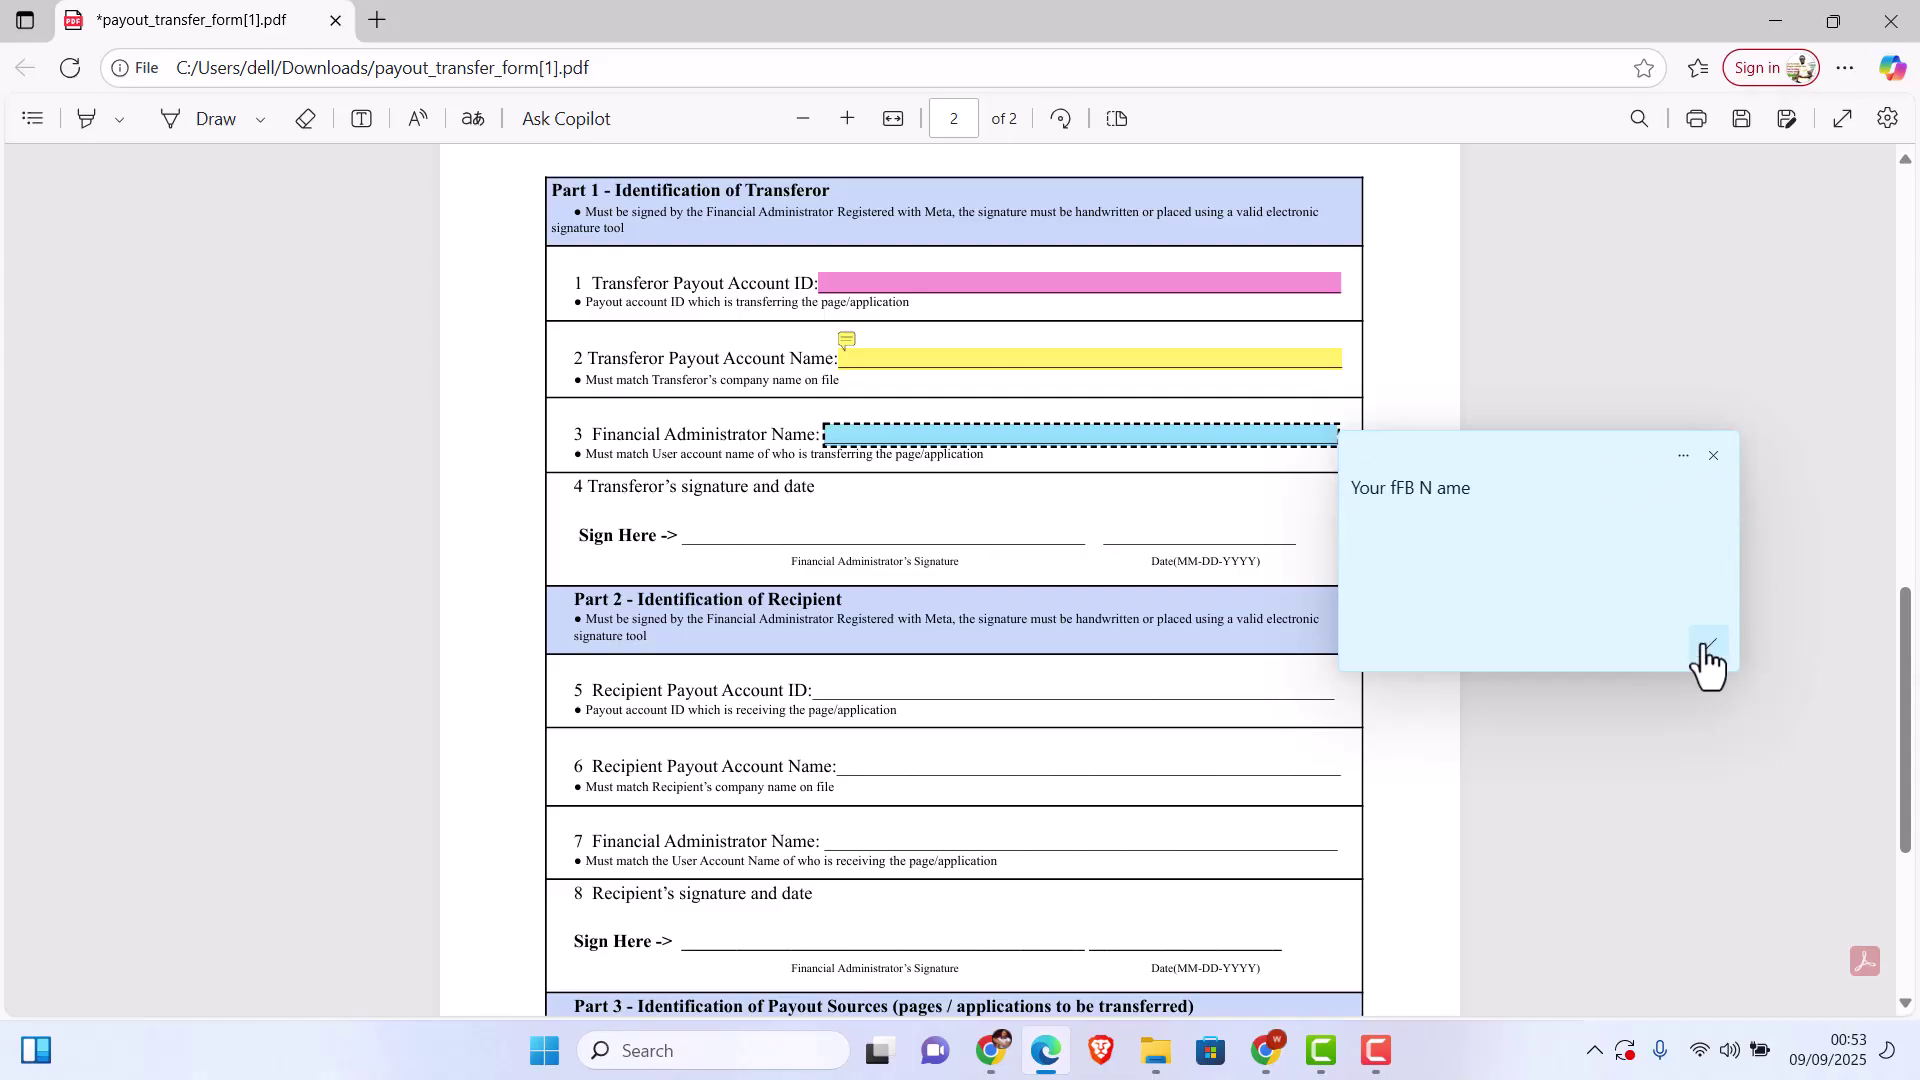
{"action": "left_click", "coordinate": [1708, 645]}
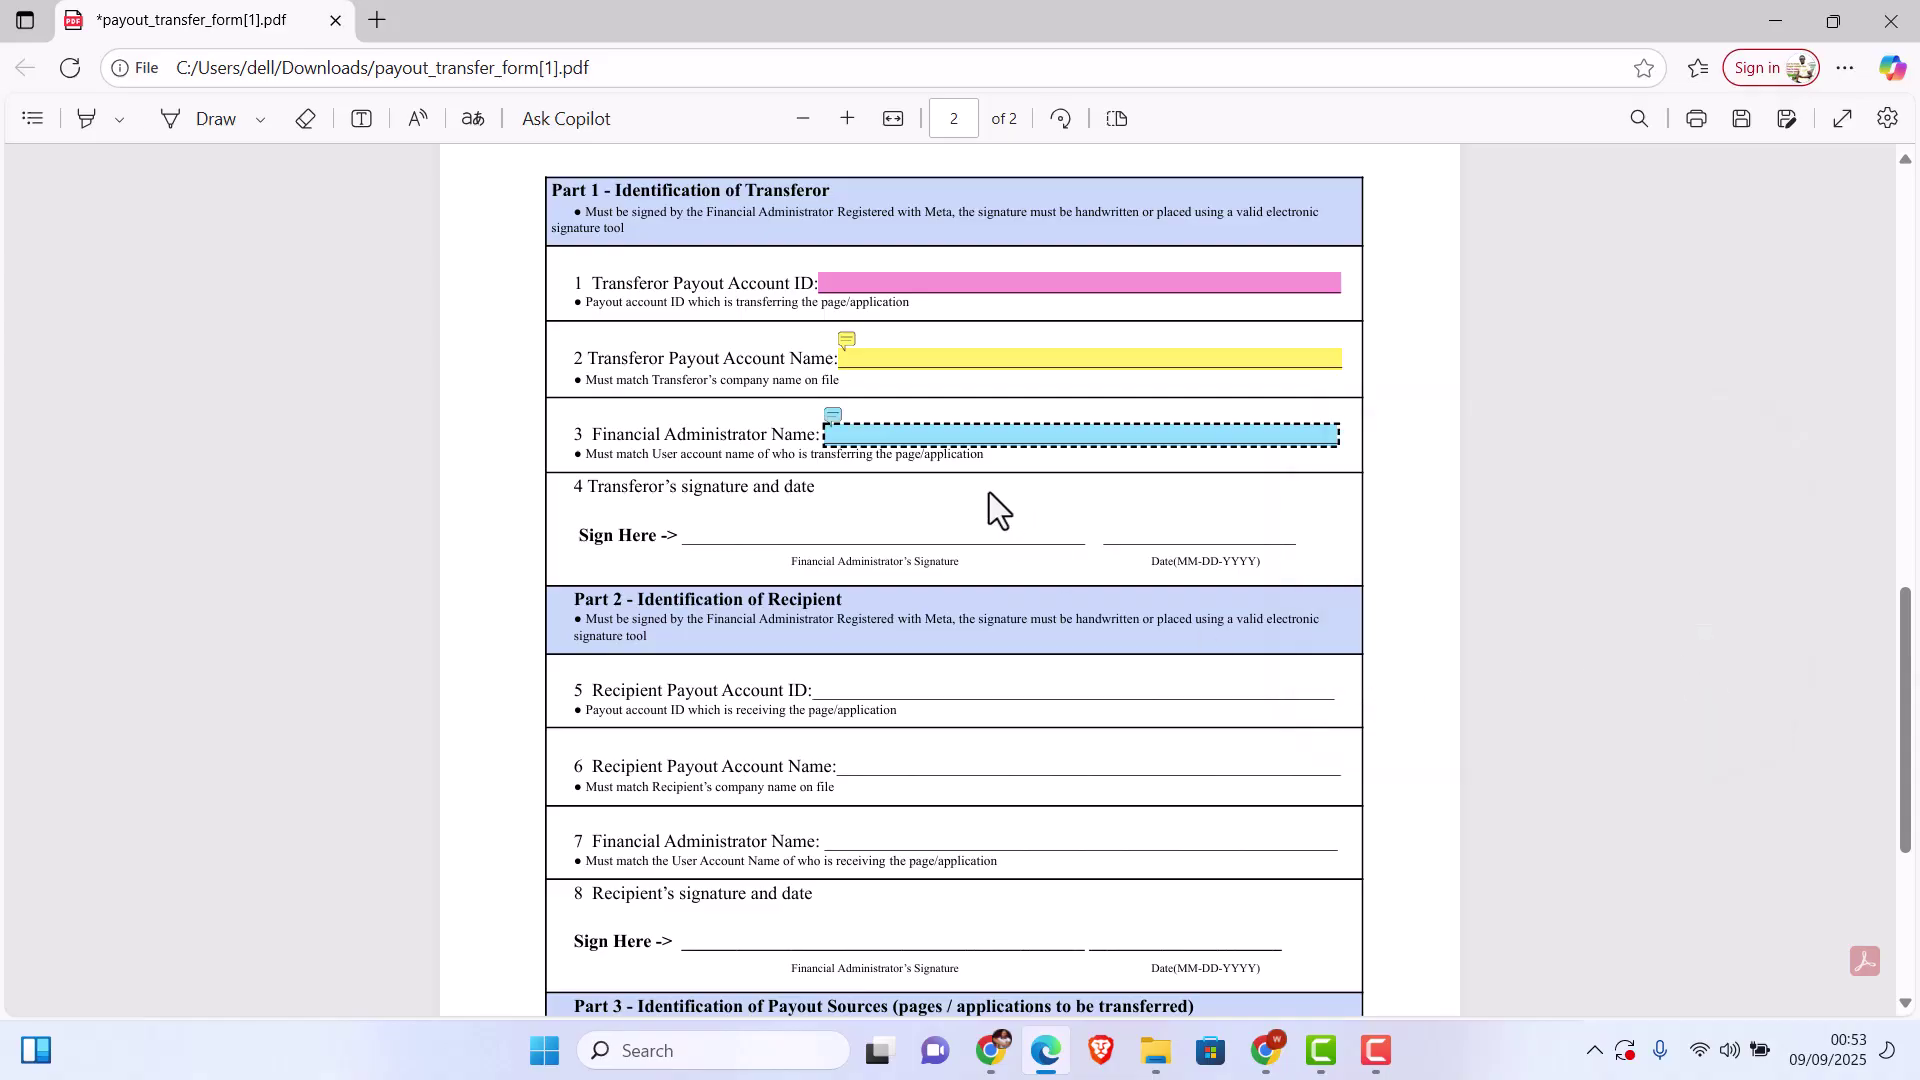
{"action": "left_click", "coordinate": [928, 397]}
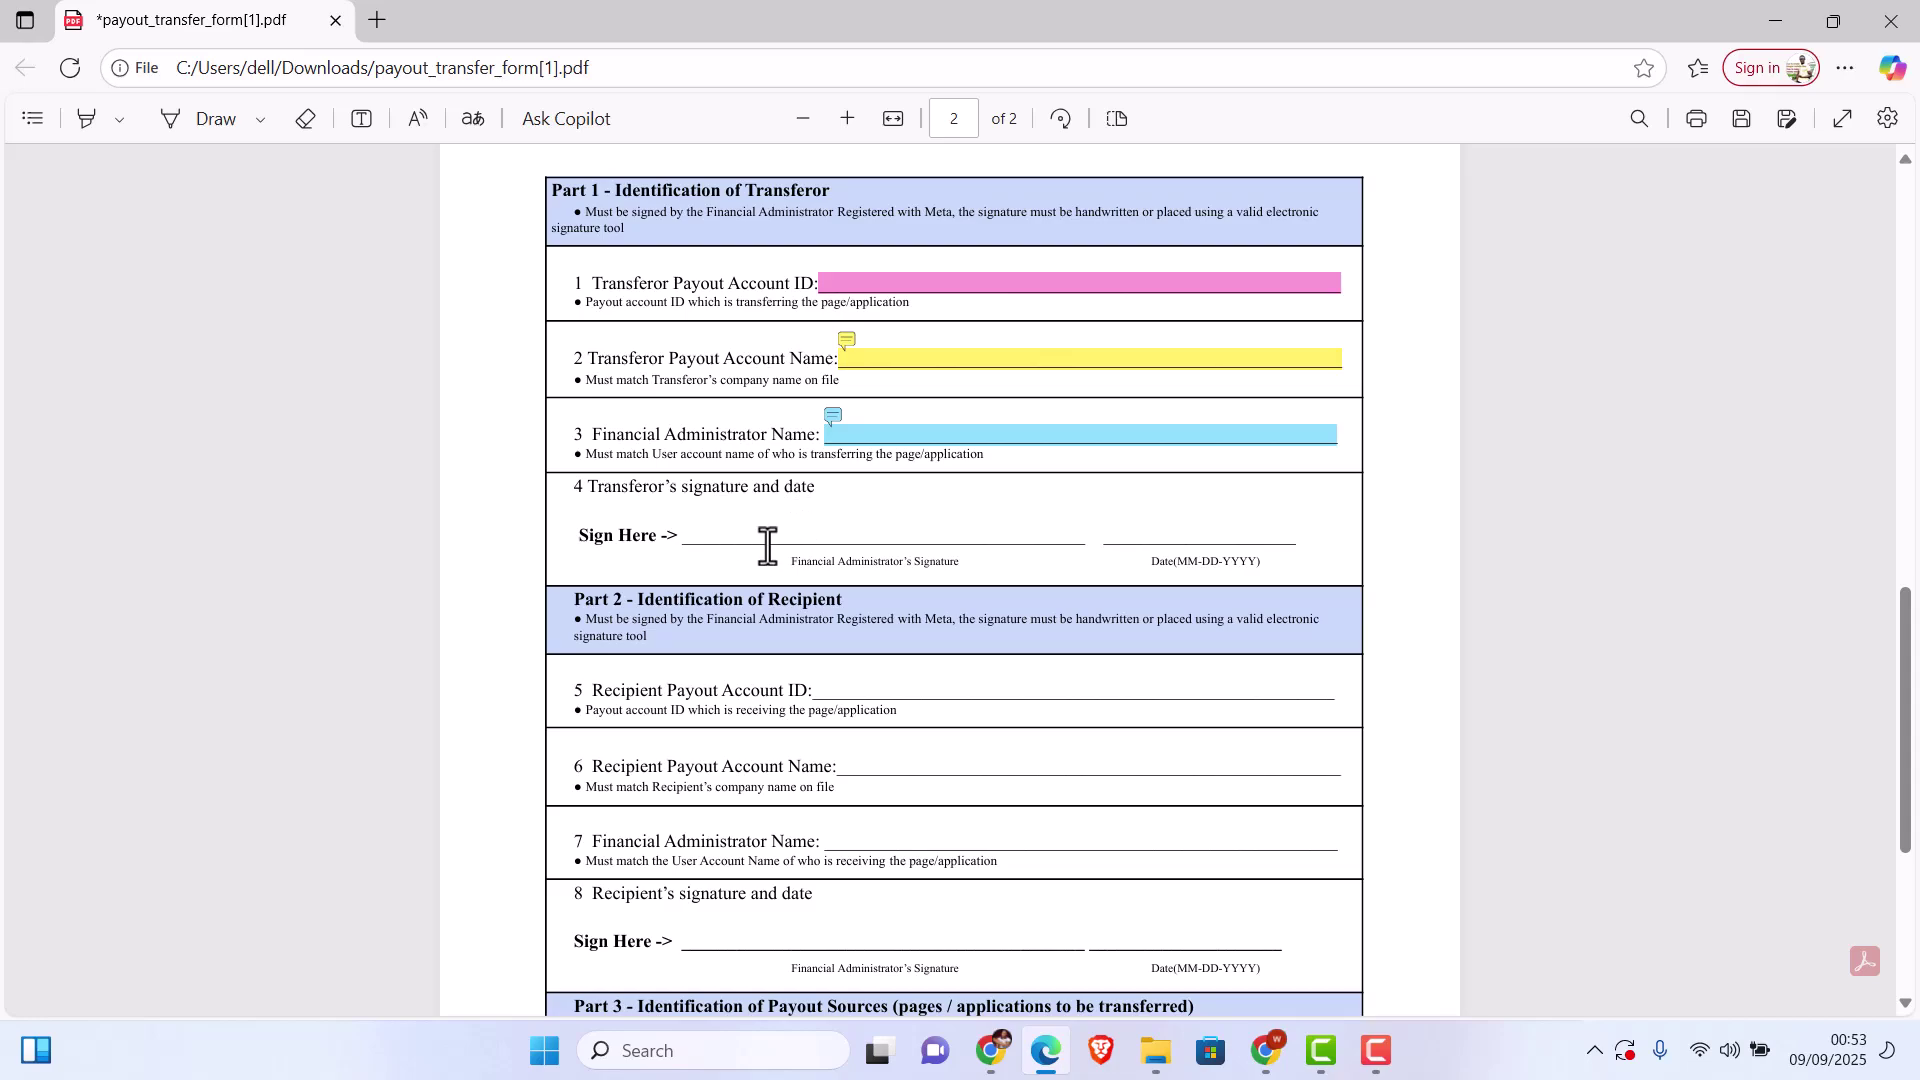
- Highlight the Transferor's signature line blank in red
{"action": "right_click", "coordinate": [795, 537]}
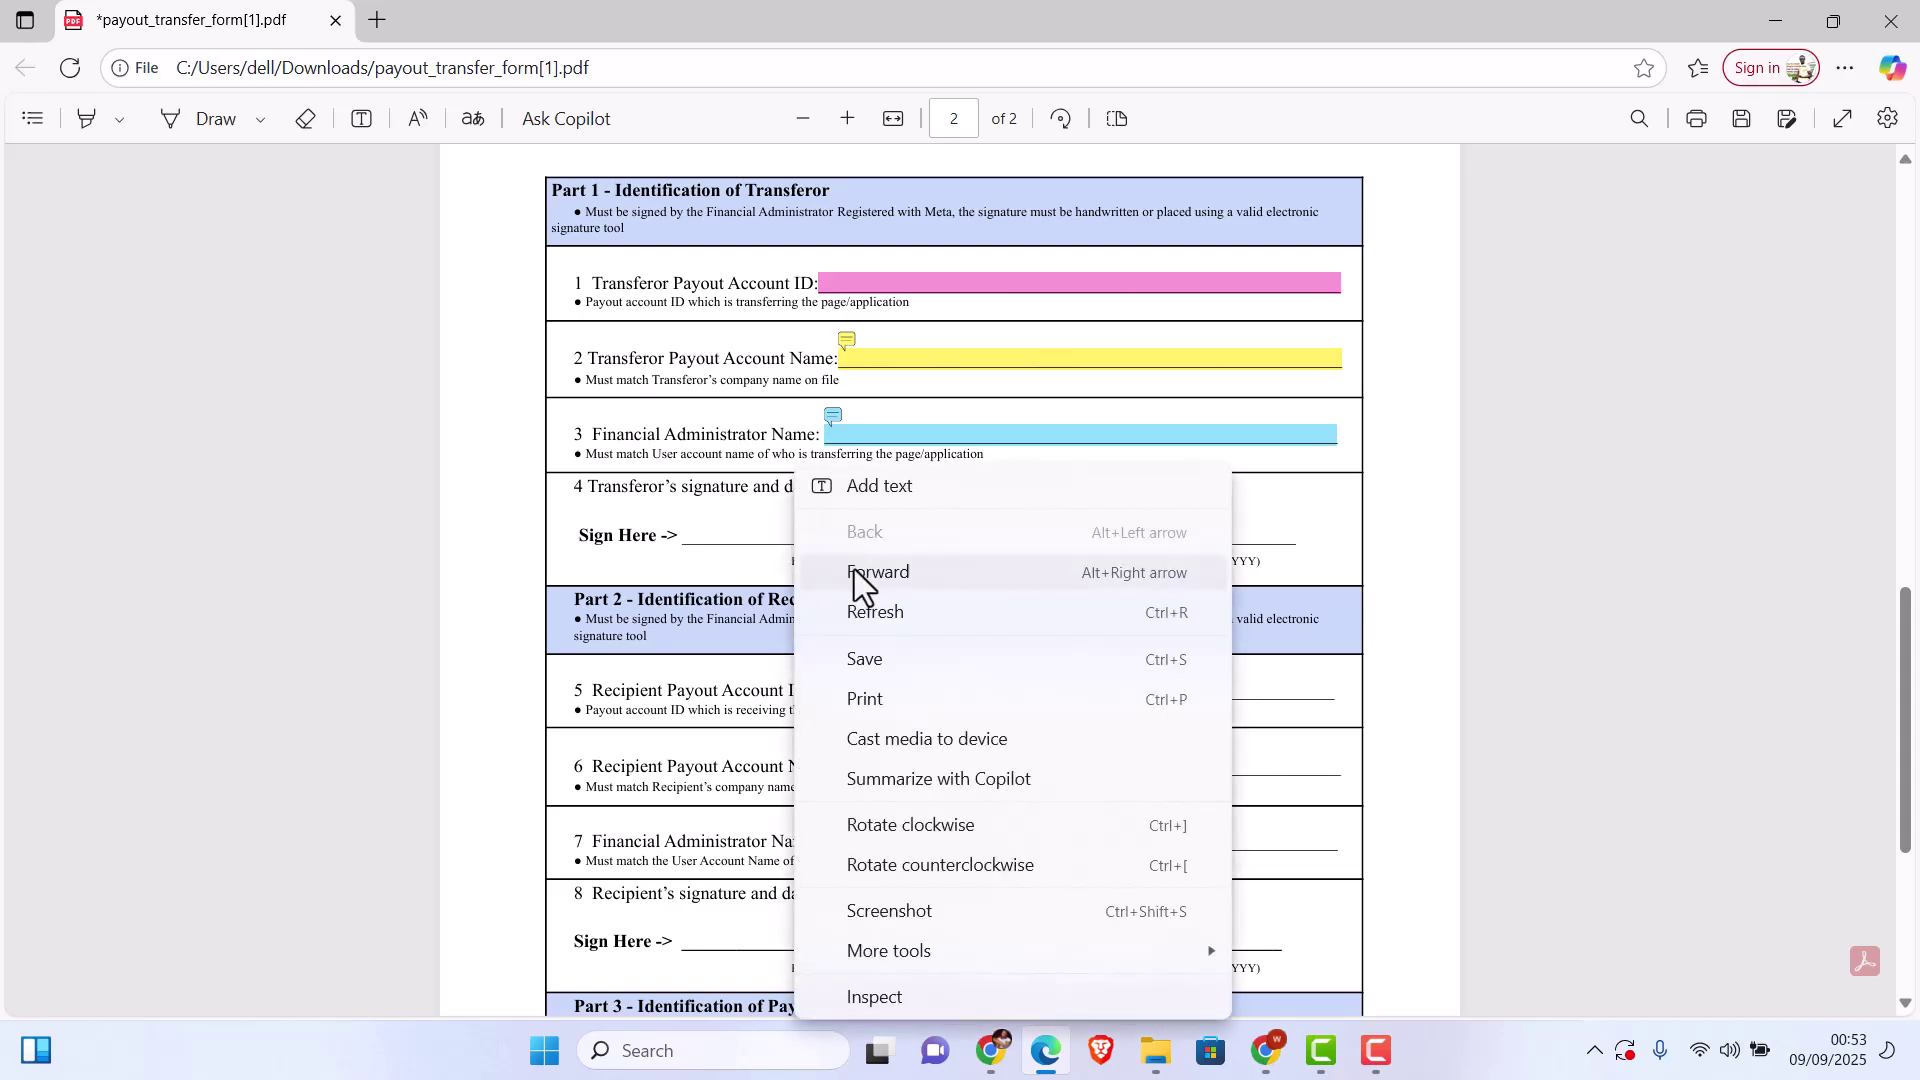
{"action": "left_click", "coordinate": [738, 540]}
{"action": "double_click", "coordinate": [747, 532]}
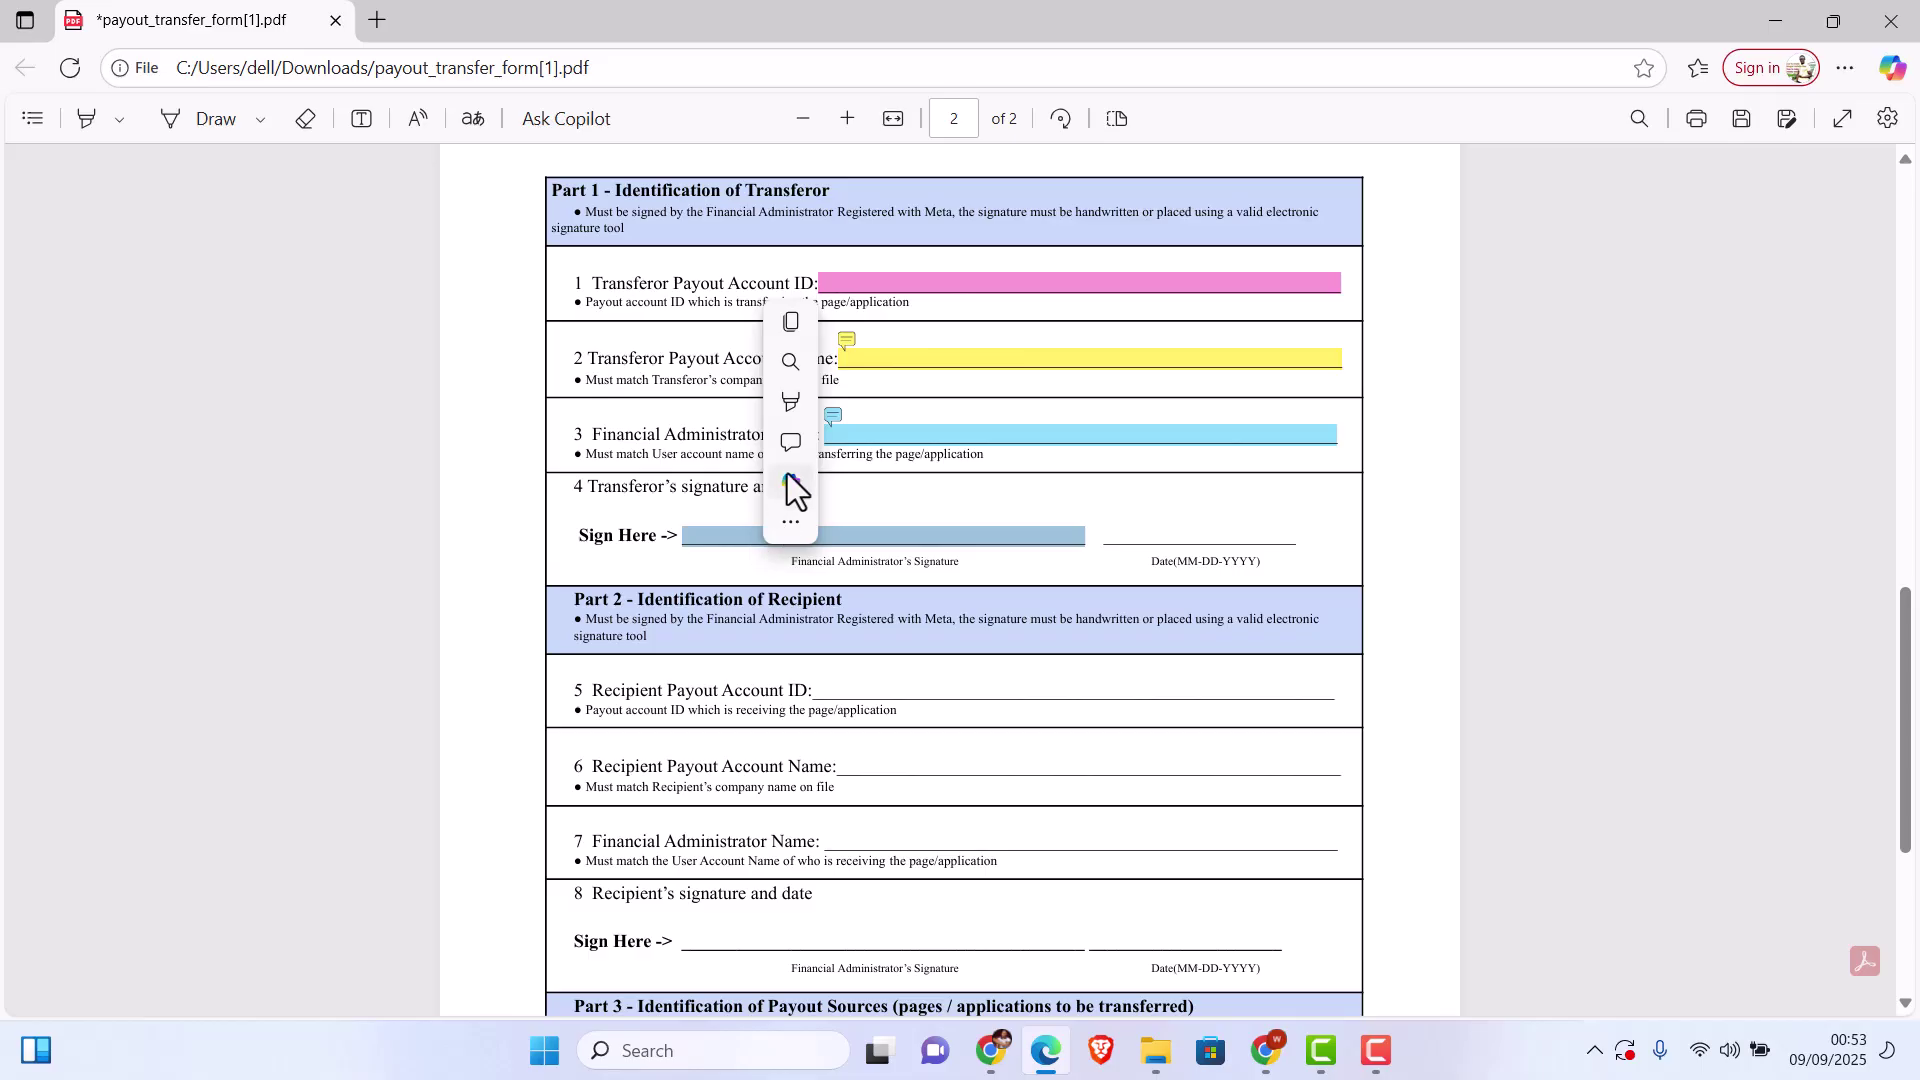
{"action": "mouse_move", "coordinate": [790, 404]}
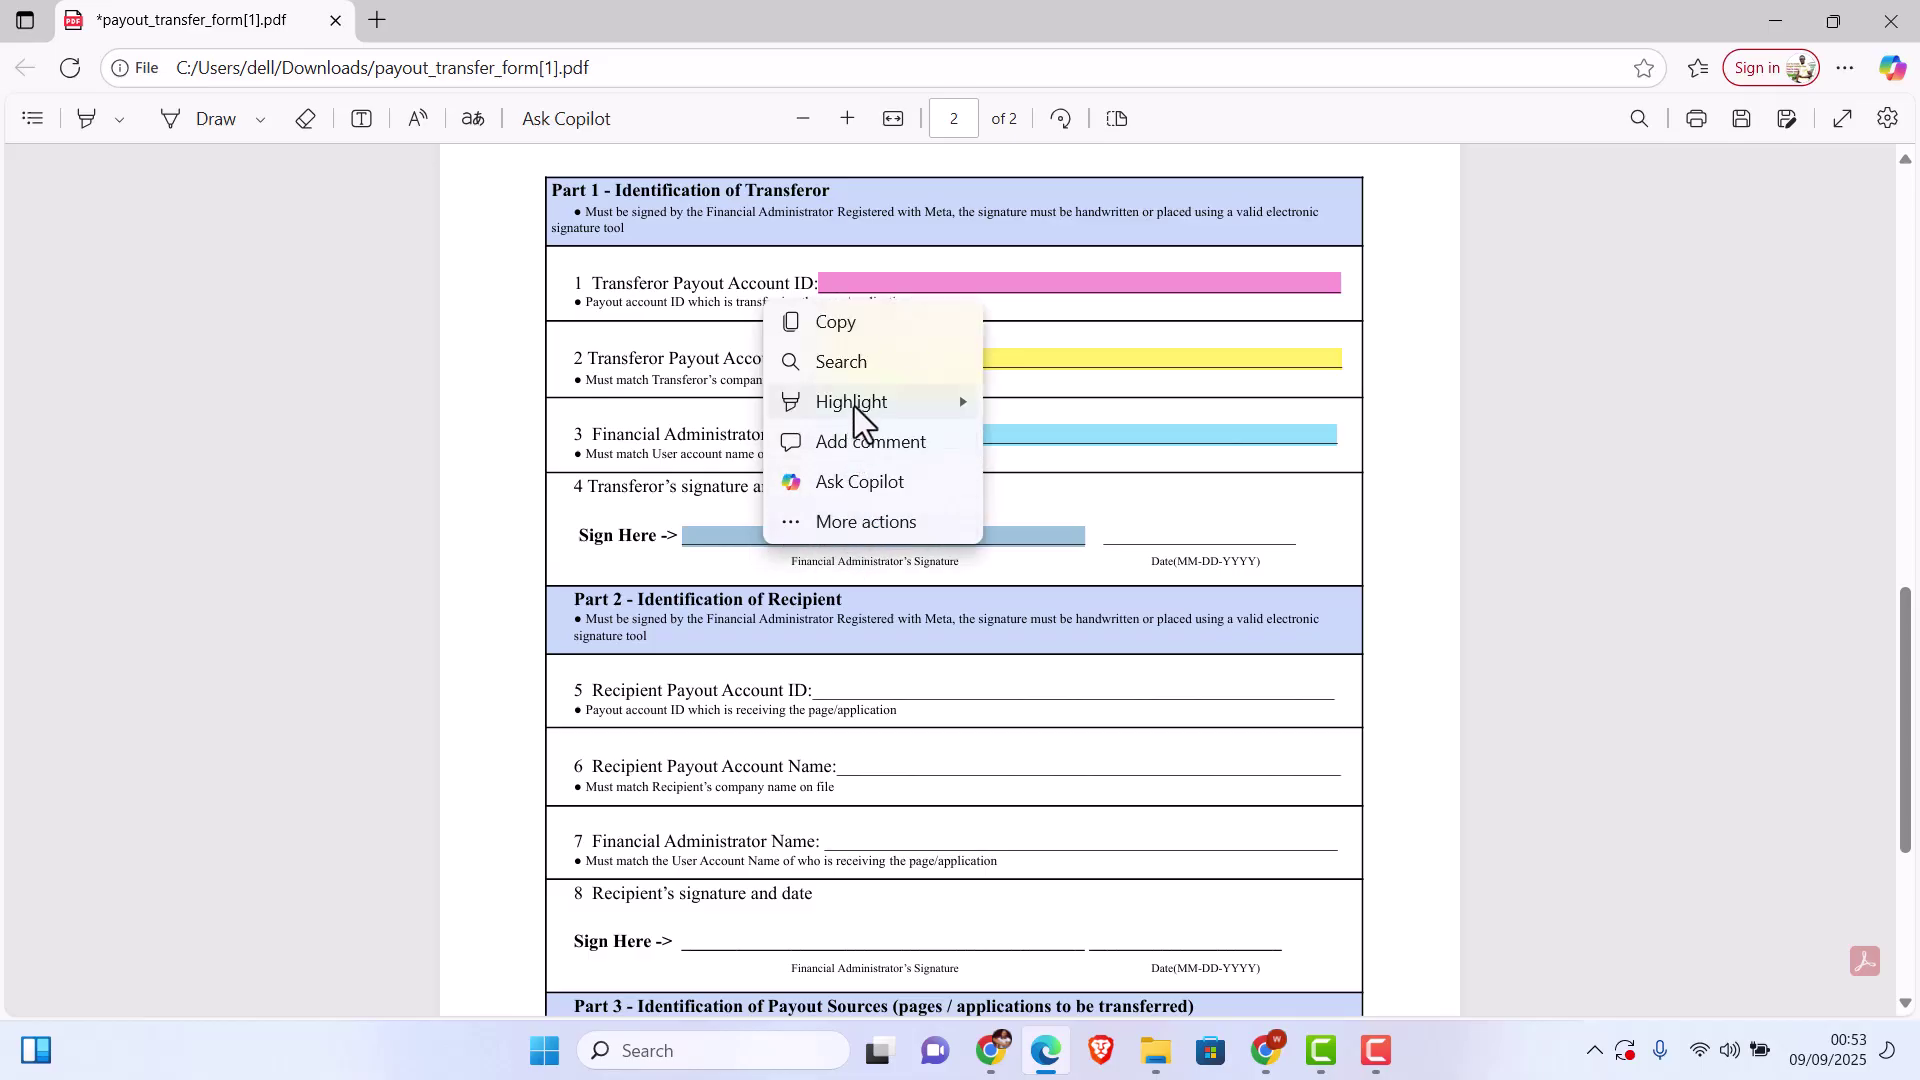
{"action": "mouse_move", "coordinate": [963, 410]}
{"action": "left_click", "coordinate": [1020, 565]}
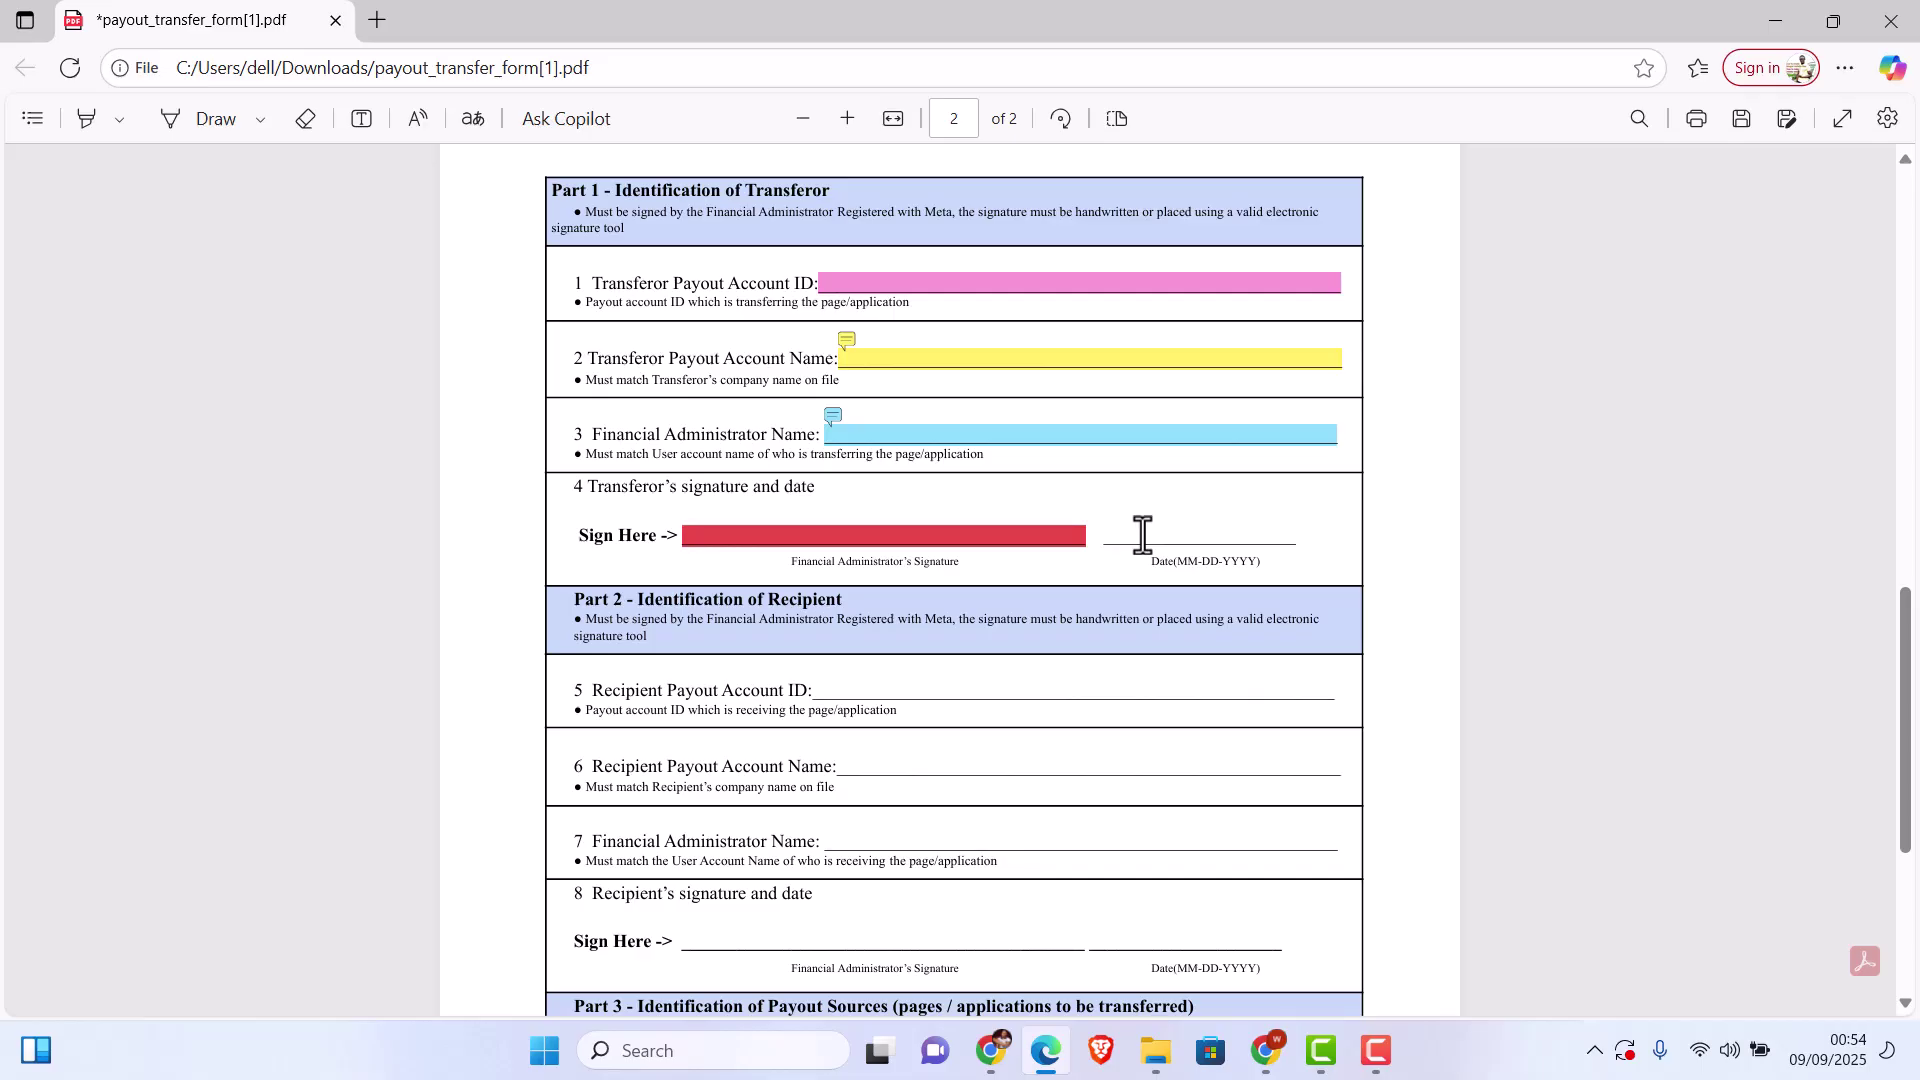
- Select the blank on the date line next to the signature
{"action": "right_click", "coordinate": [1148, 535]}
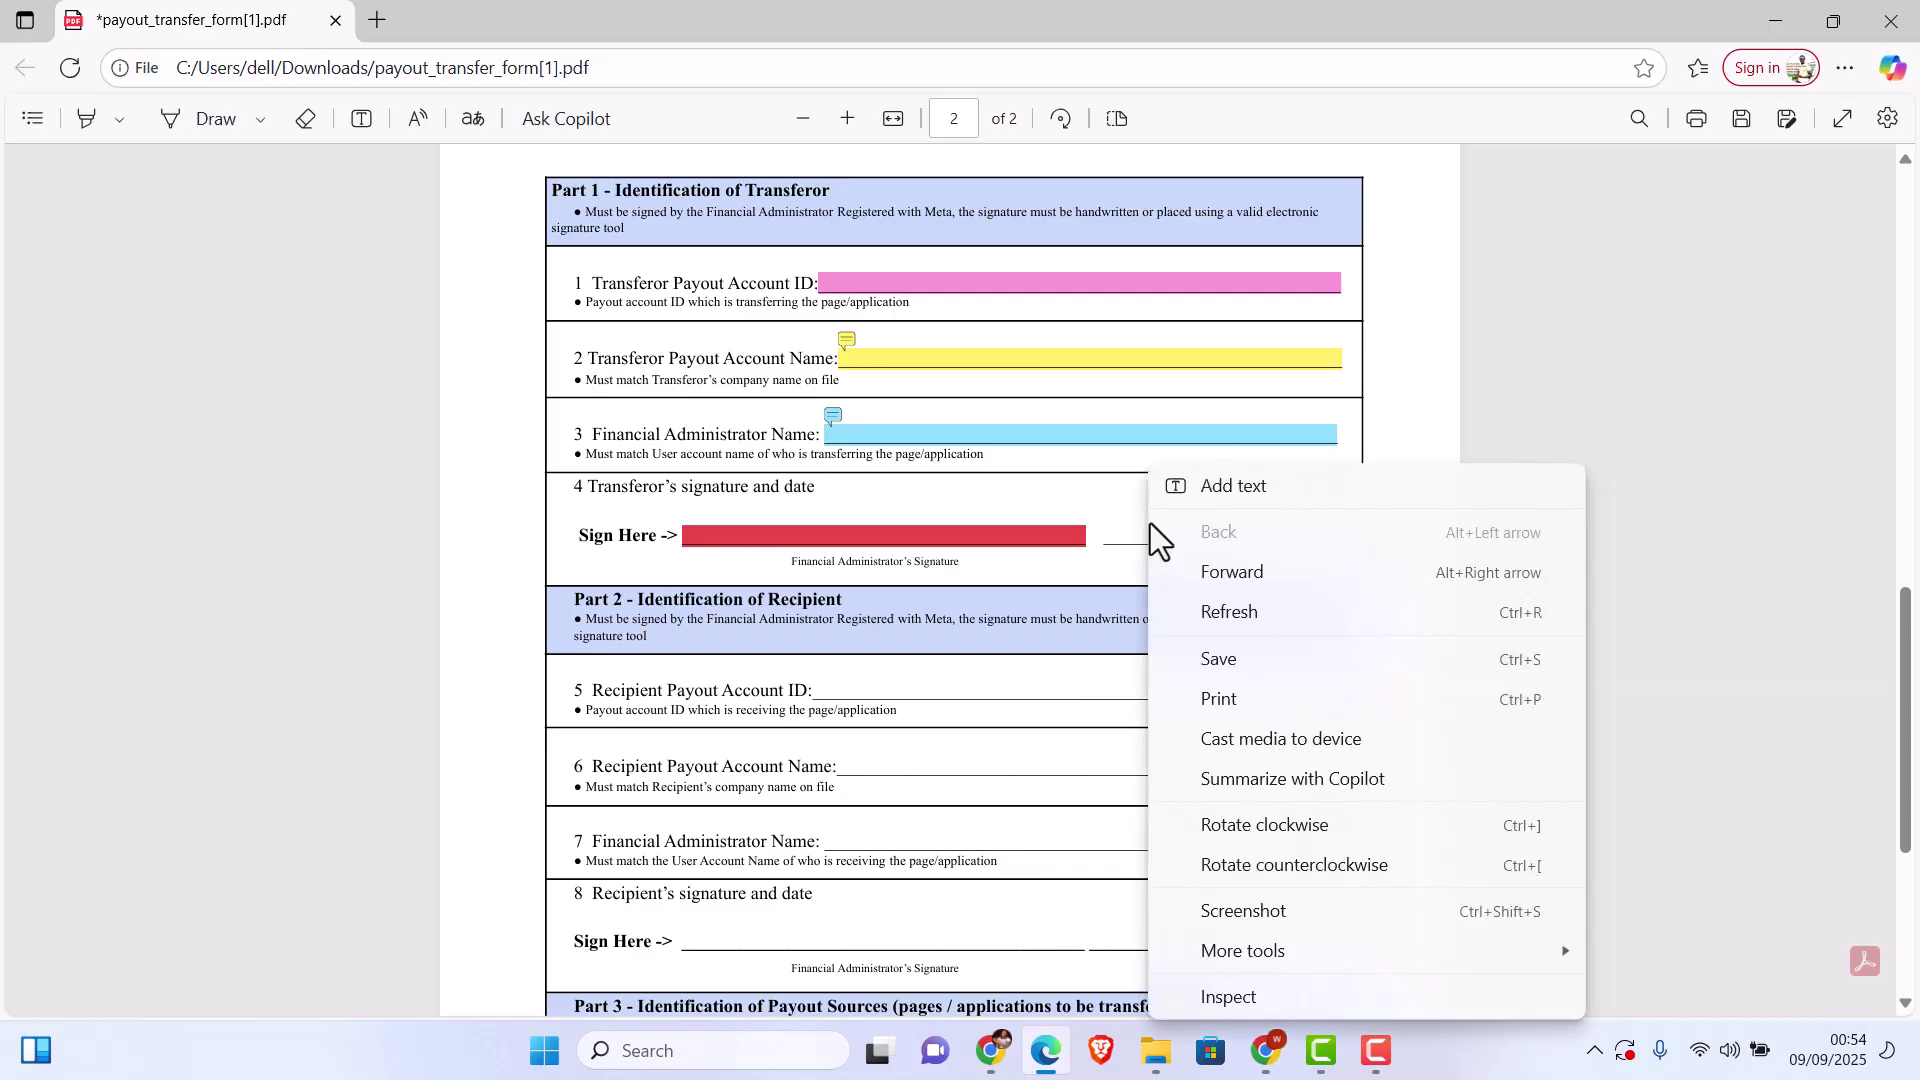
{"action": "double_click", "coordinate": [1122, 537]}
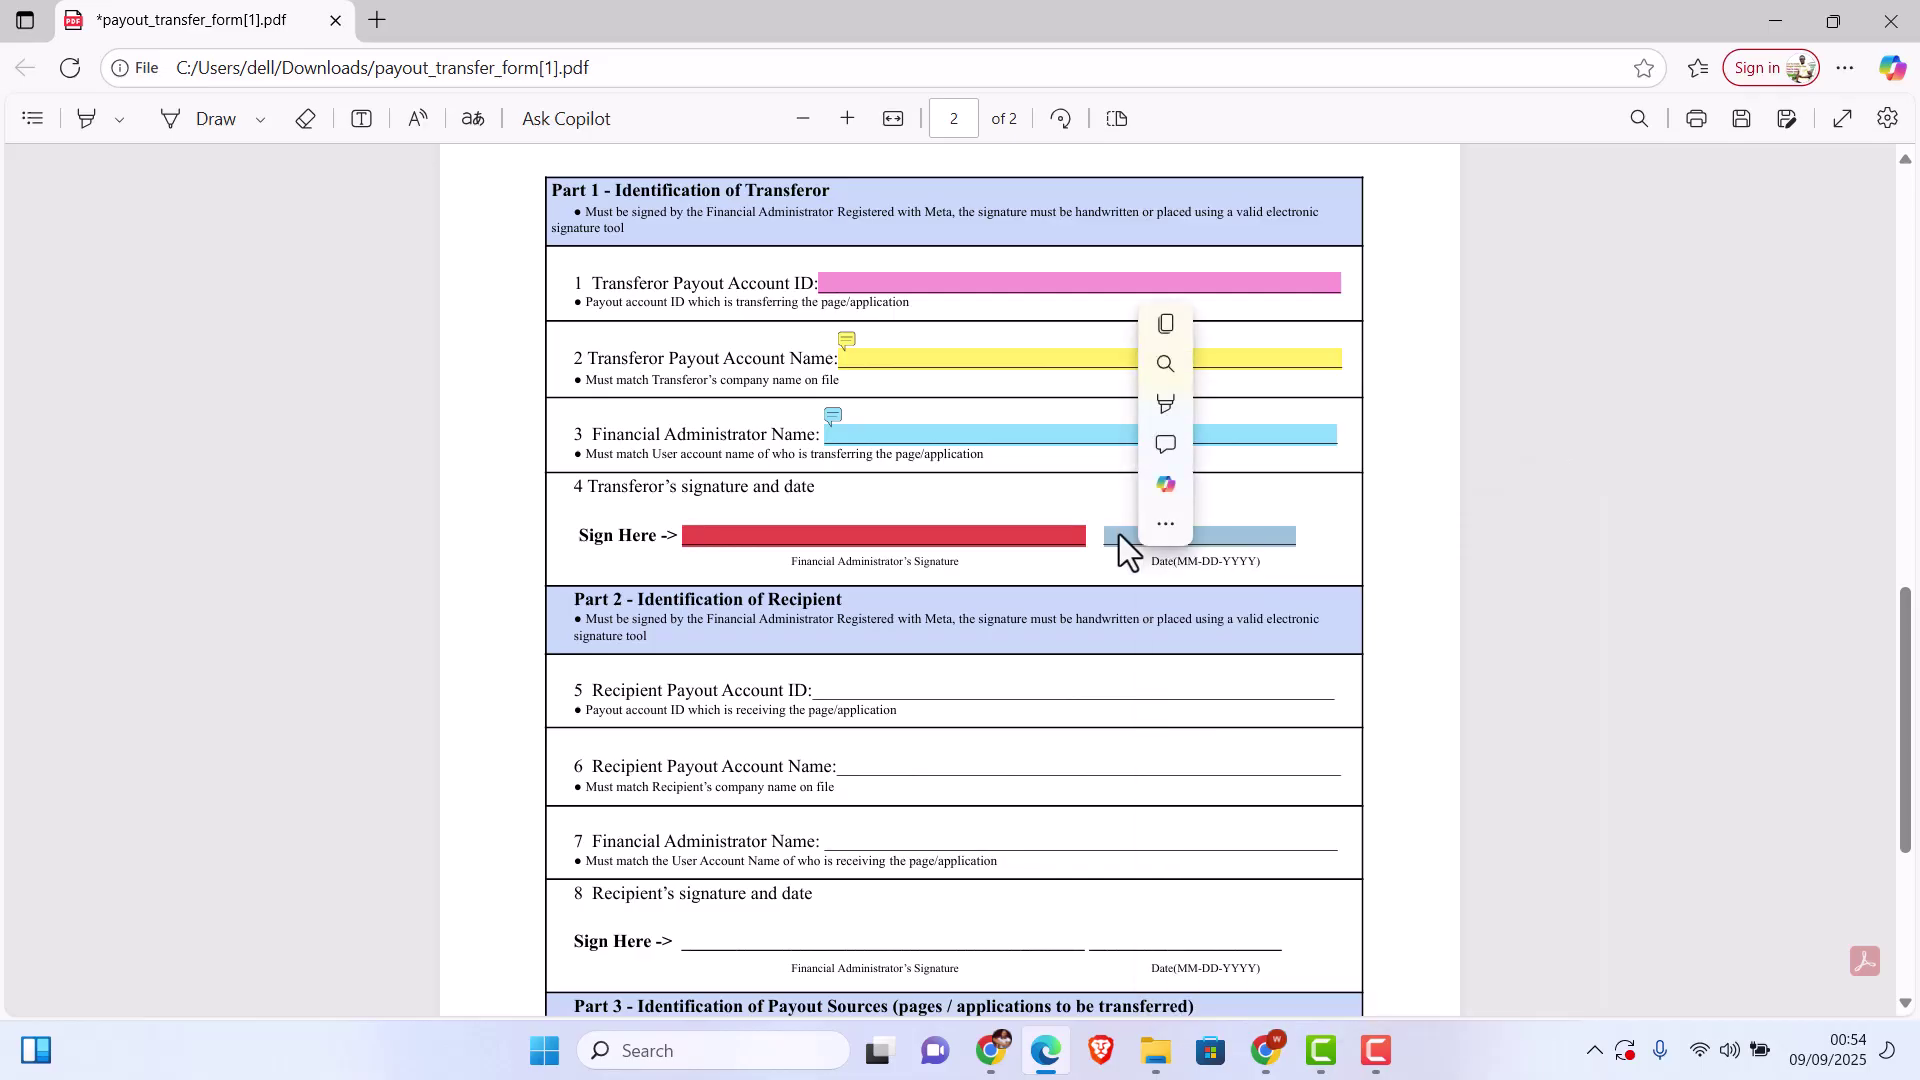
{"action": "mouse_move", "coordinate": [1176, 405]}
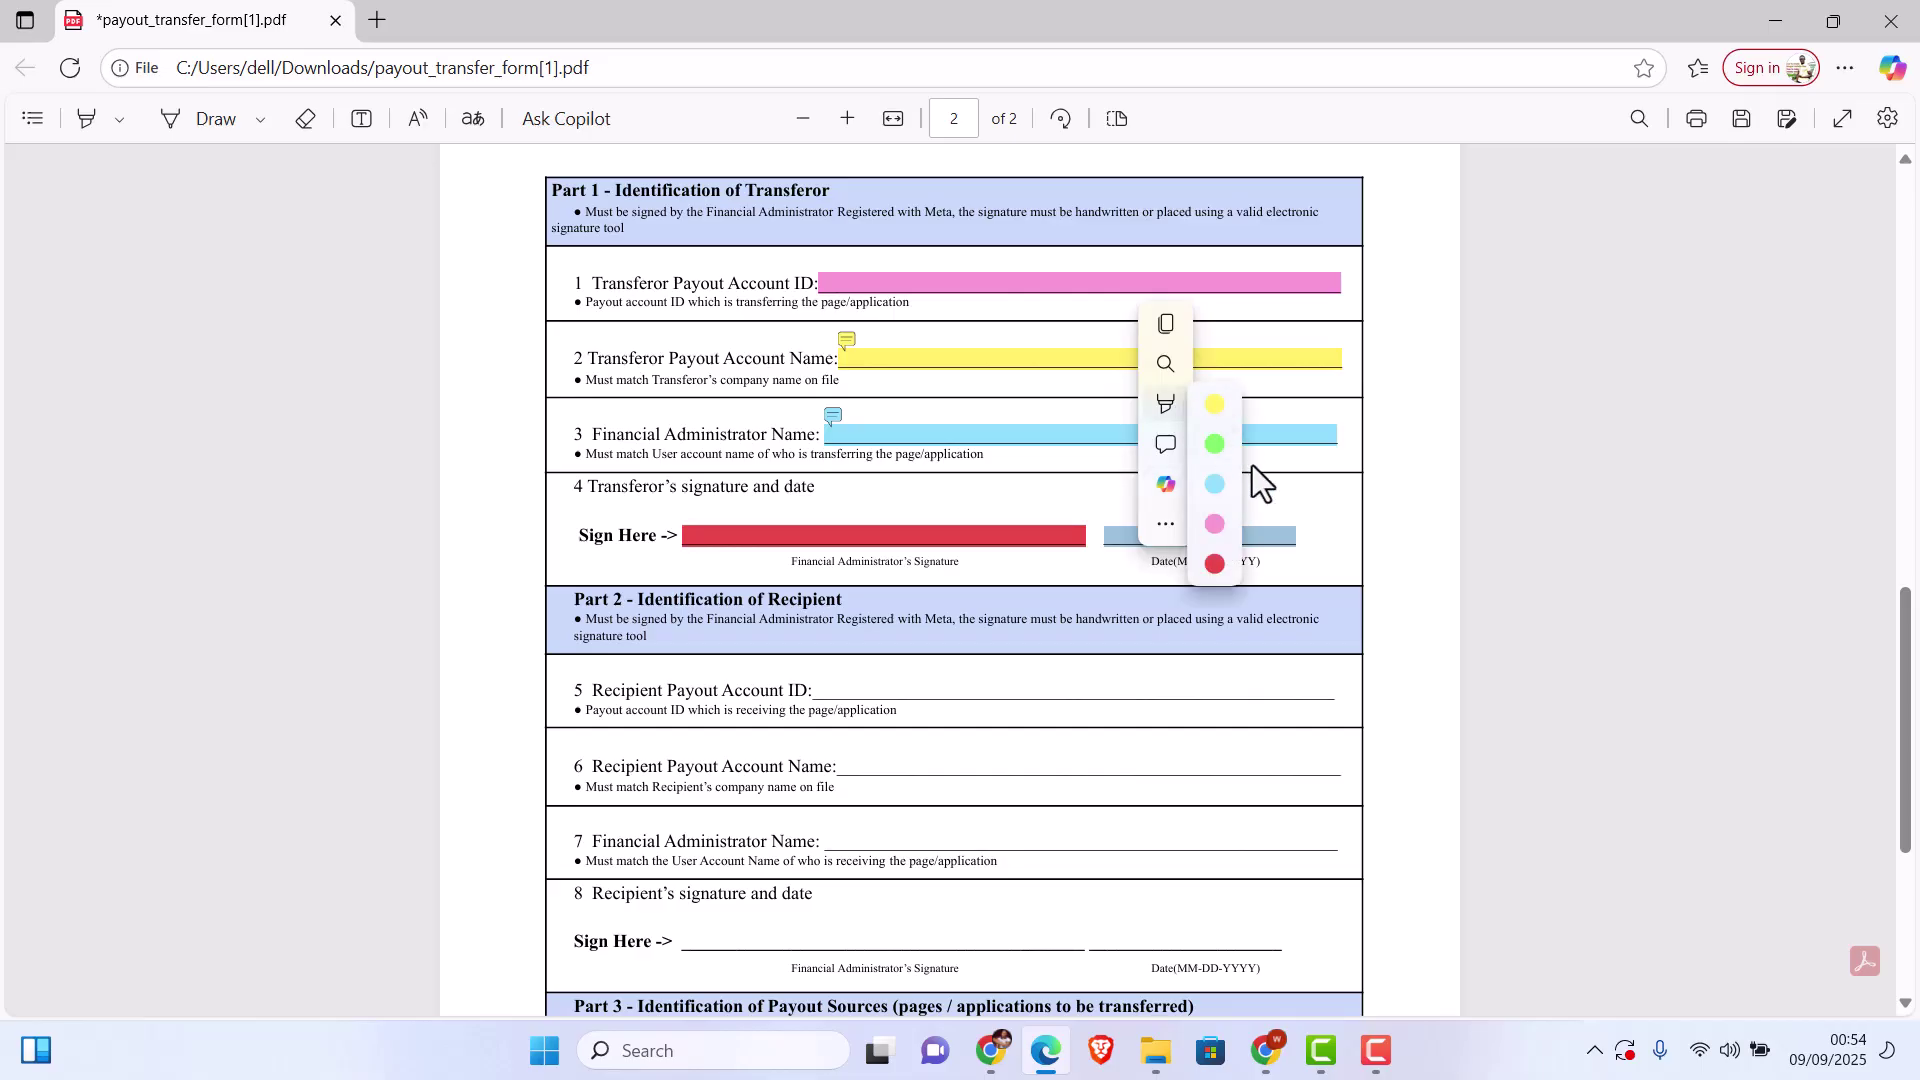
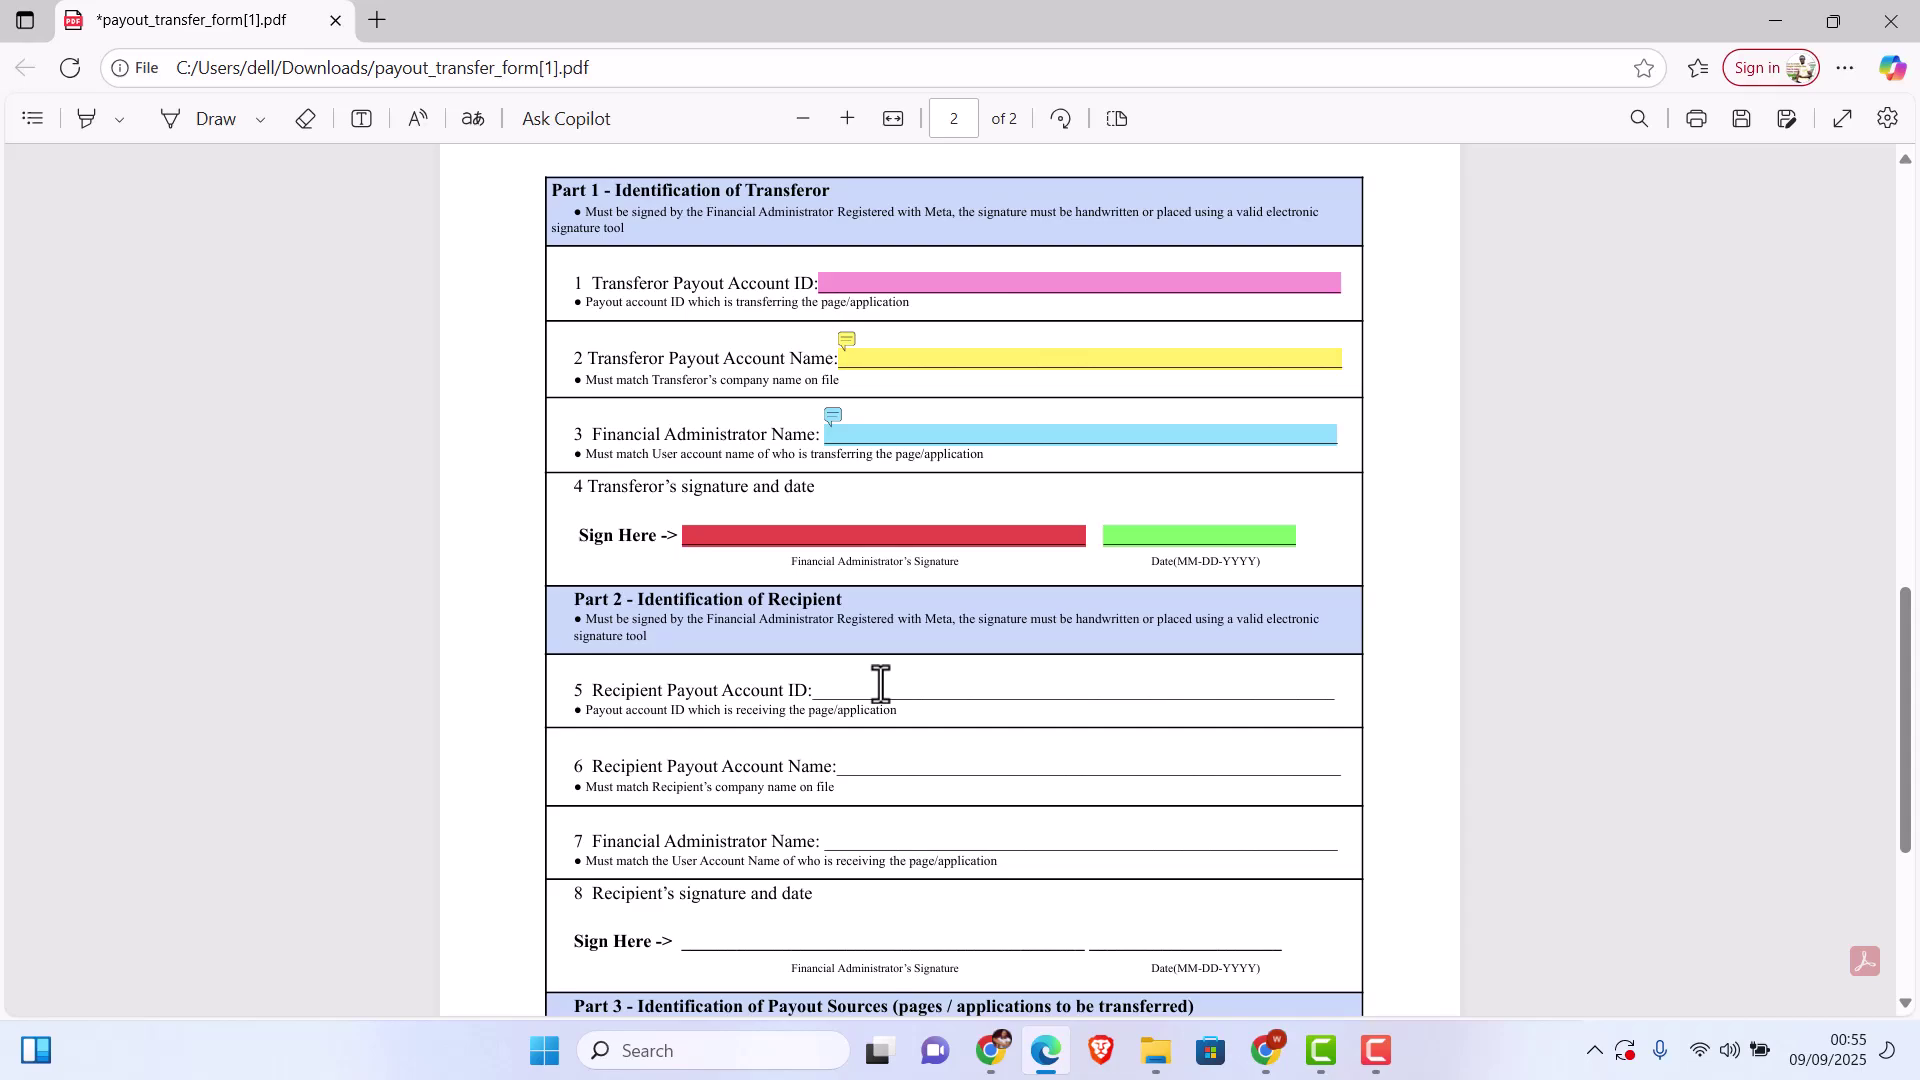
- Select the field 5 and field 7 blanks, then clear both selections and scroll down
{"action": "double_click", "coordinate": [845, 694]}
{"action": "left_click", "coordinate": [841, 692]}
{"action": "double_click", "coordinate": [870, 840]}
{"action": "right_click", "coordinate": [955, 840]}
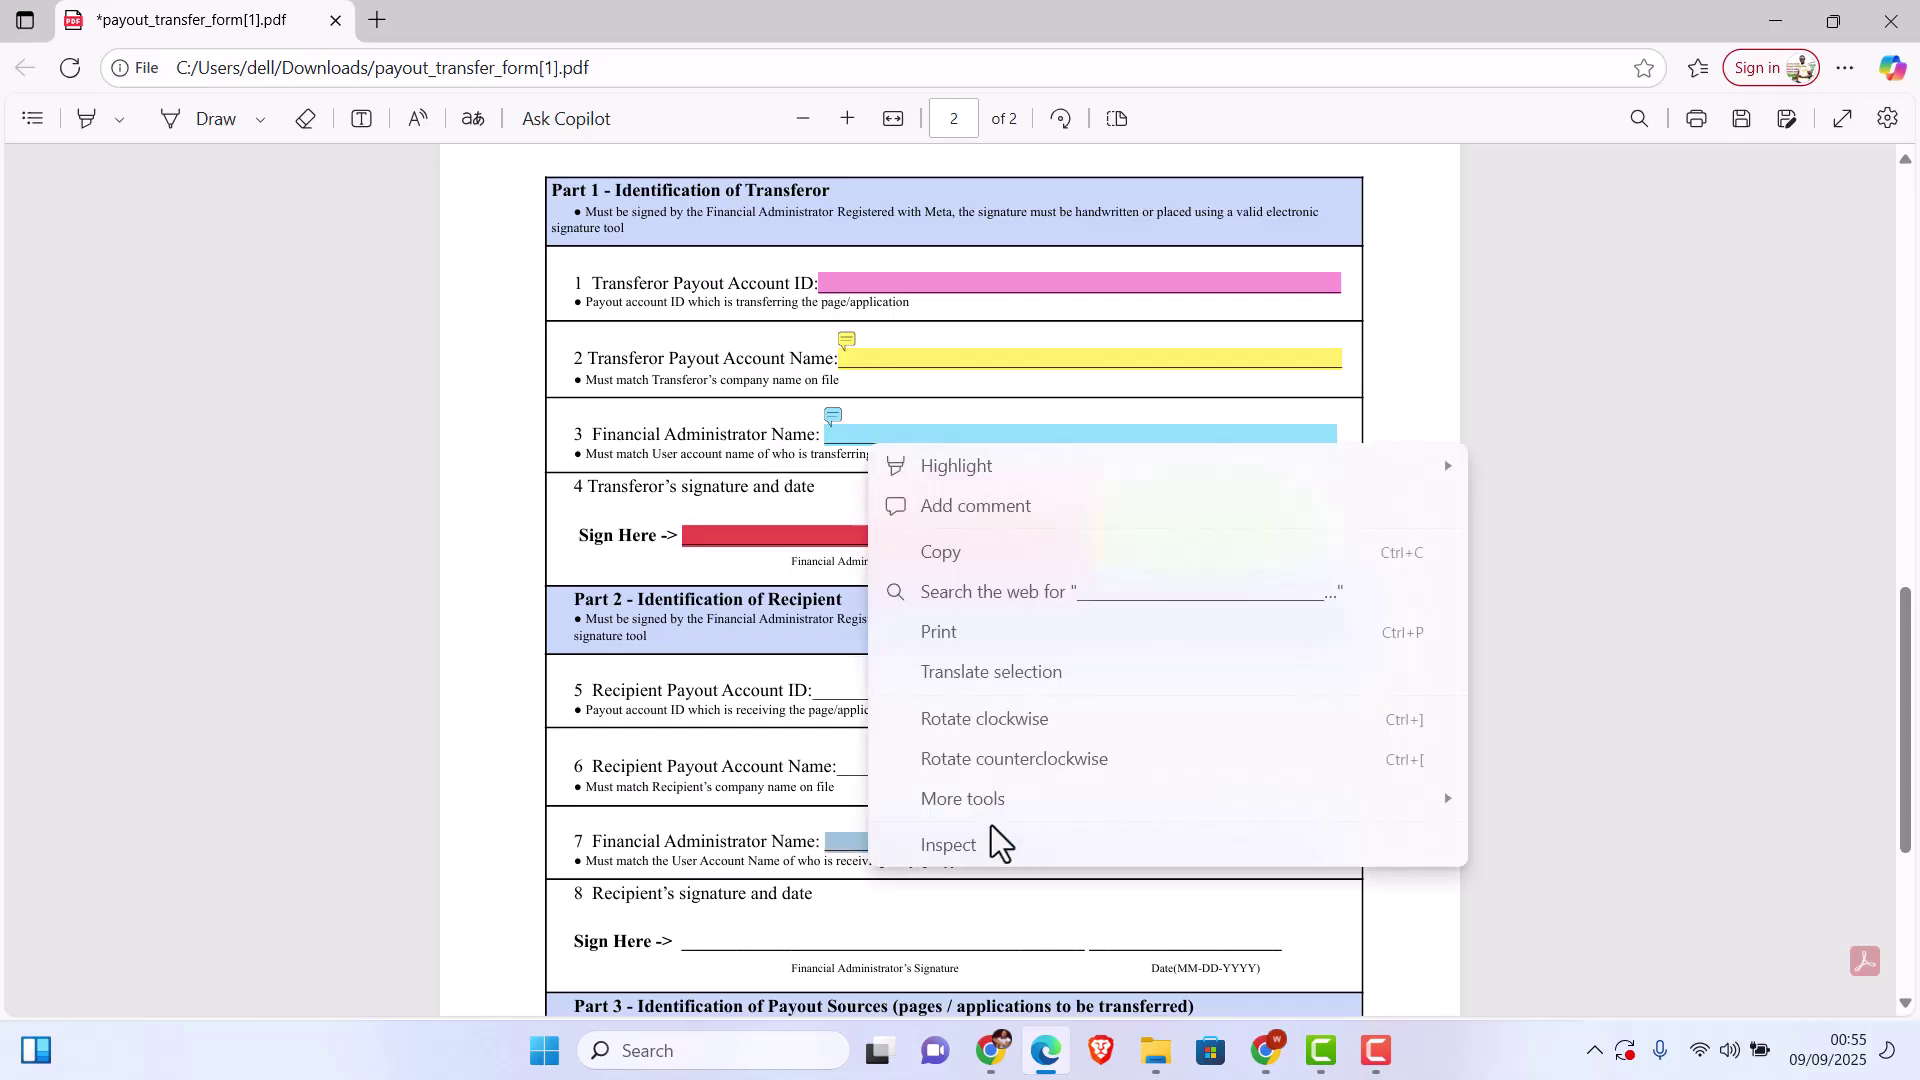
{"action": "left_click", "coordinate": [824, 826]}
{"action": "left_click", "coordinate": [605, 850]}
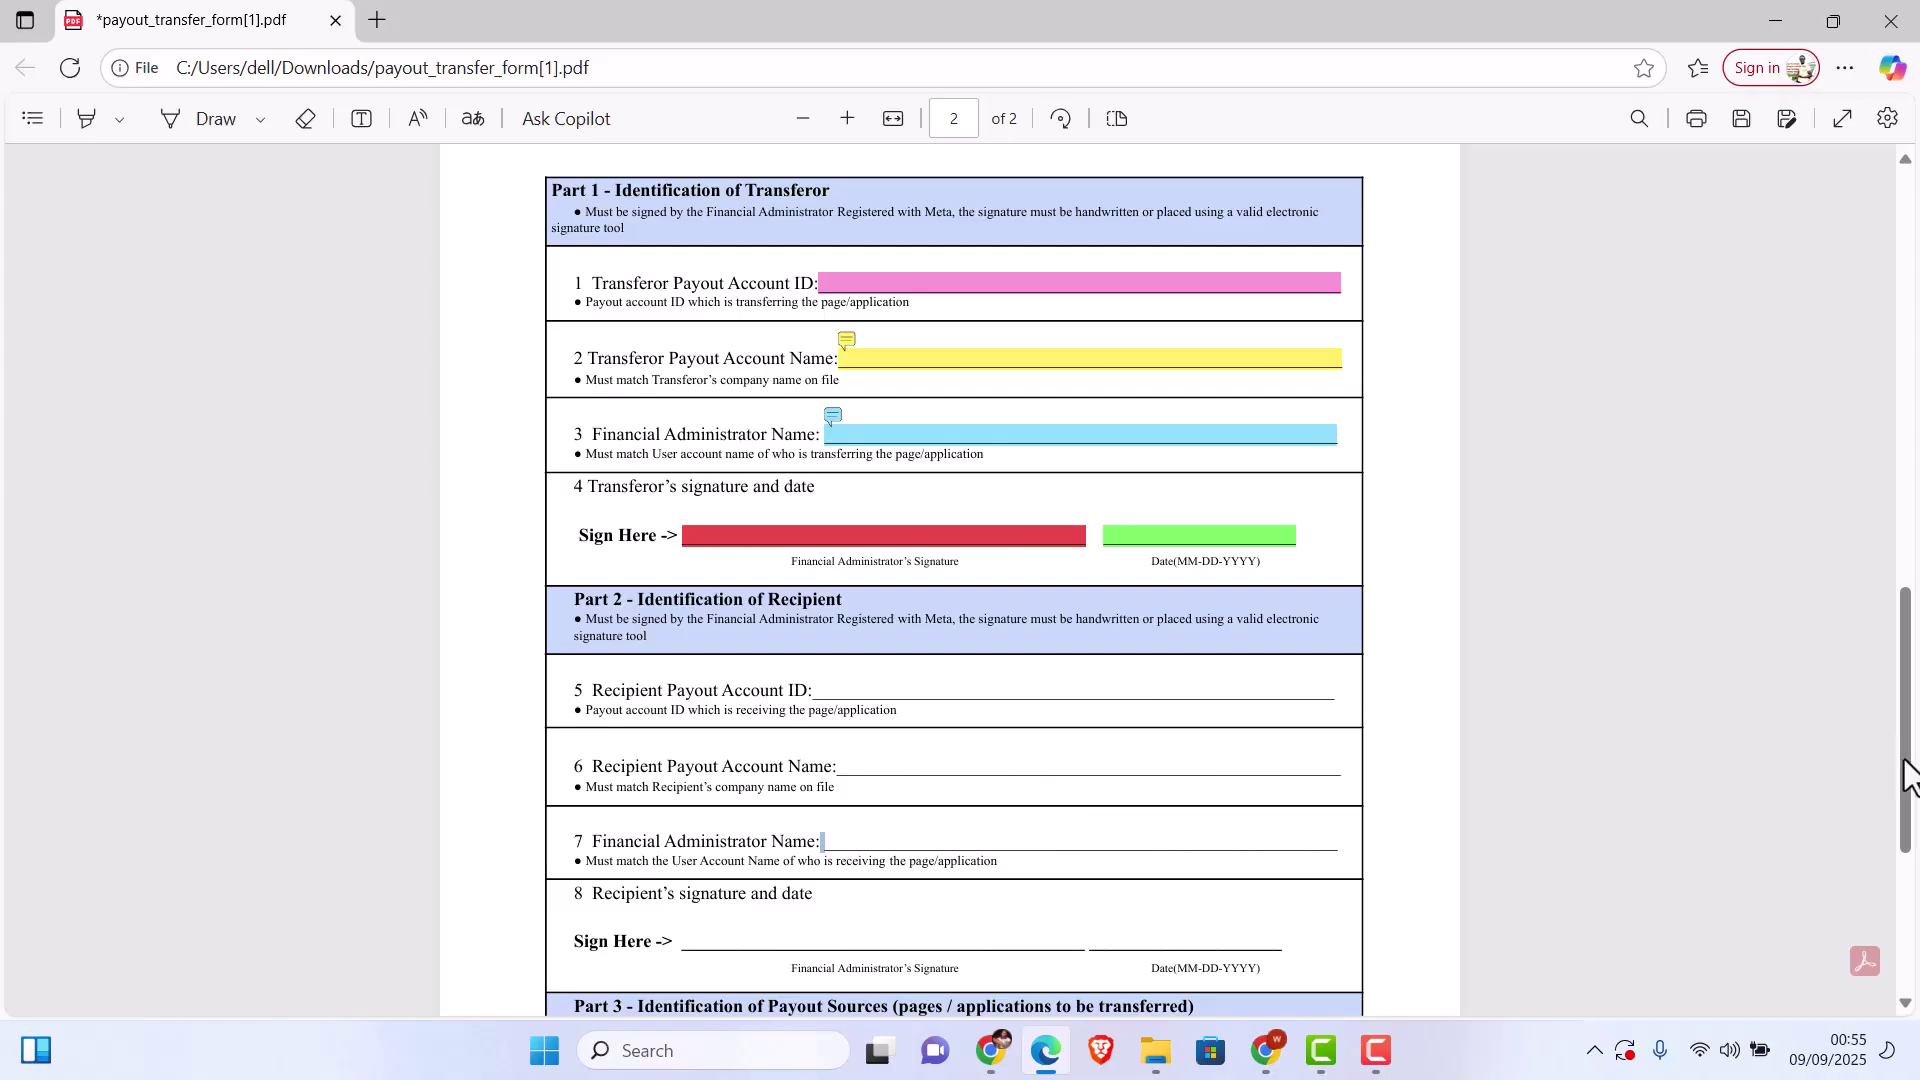
{"action": "scroll", "coordinate": [1204, 570], "scroll_direction": "down", "scroll_amount": 4}
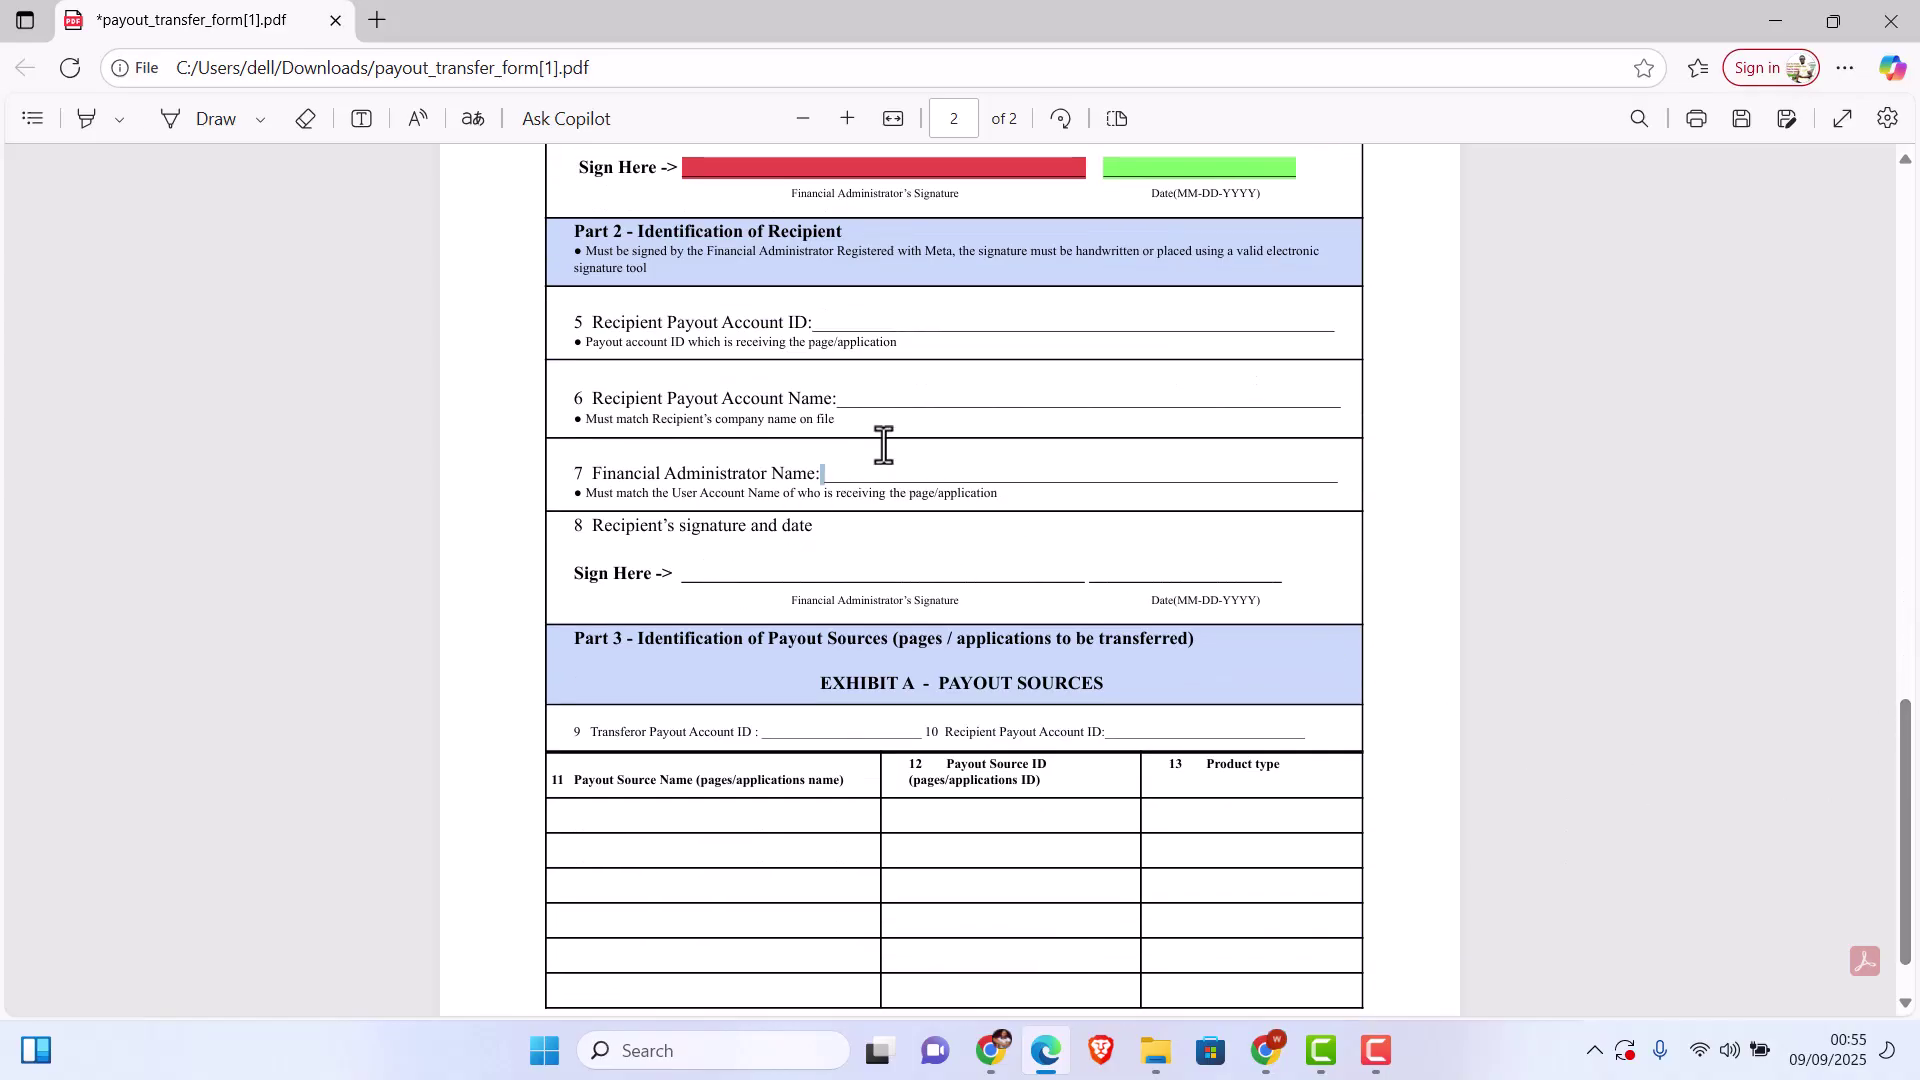
- Highlight the Part 2 blanks: field 5 light blue, field 6 green, field 7 red
{"action": "double_click", "coordinate": [913, 304]}
{"action": "mouse_move", "coordinate": [960, 190]}
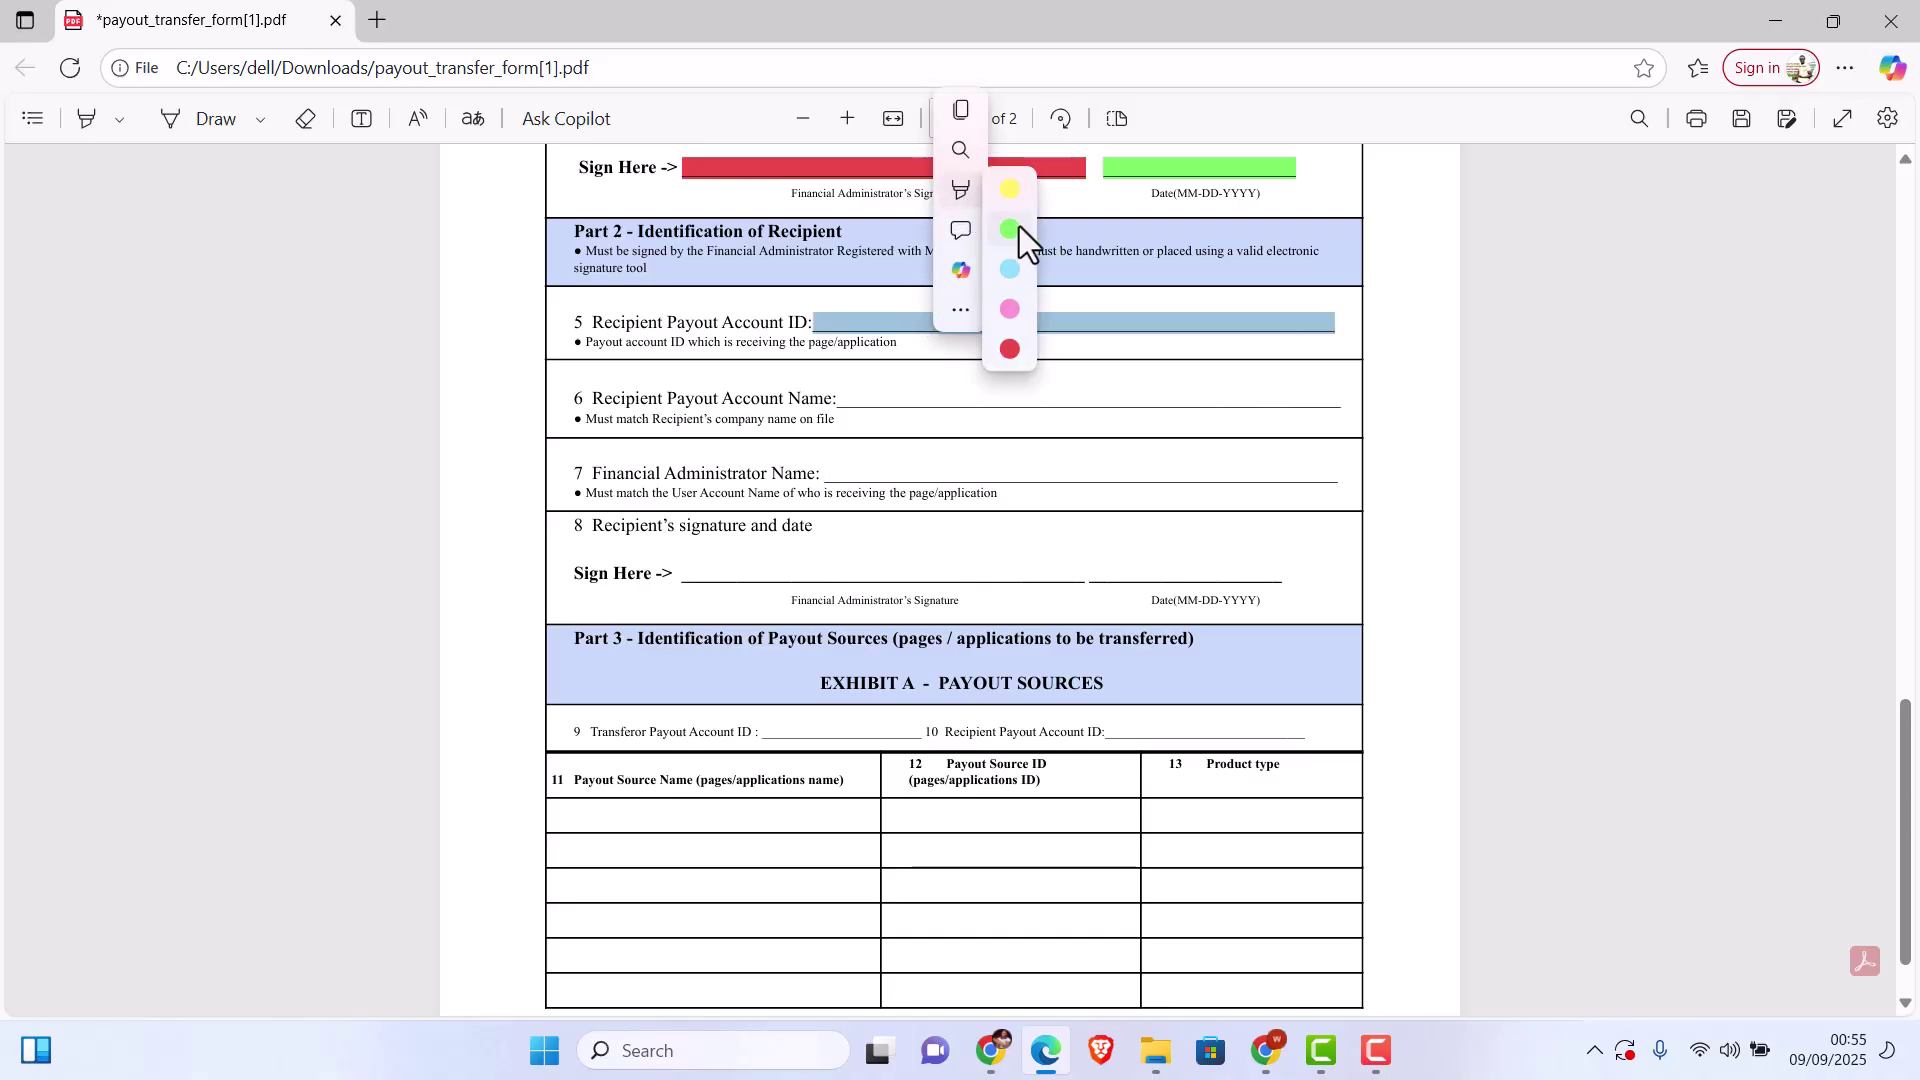
{"action": "left_click", "coordinate": [1010, 270]}
{"action": "double_click", "coordinate": [906, 398]}
{"action": "mouse_move", "coordinate": [957, 272]}
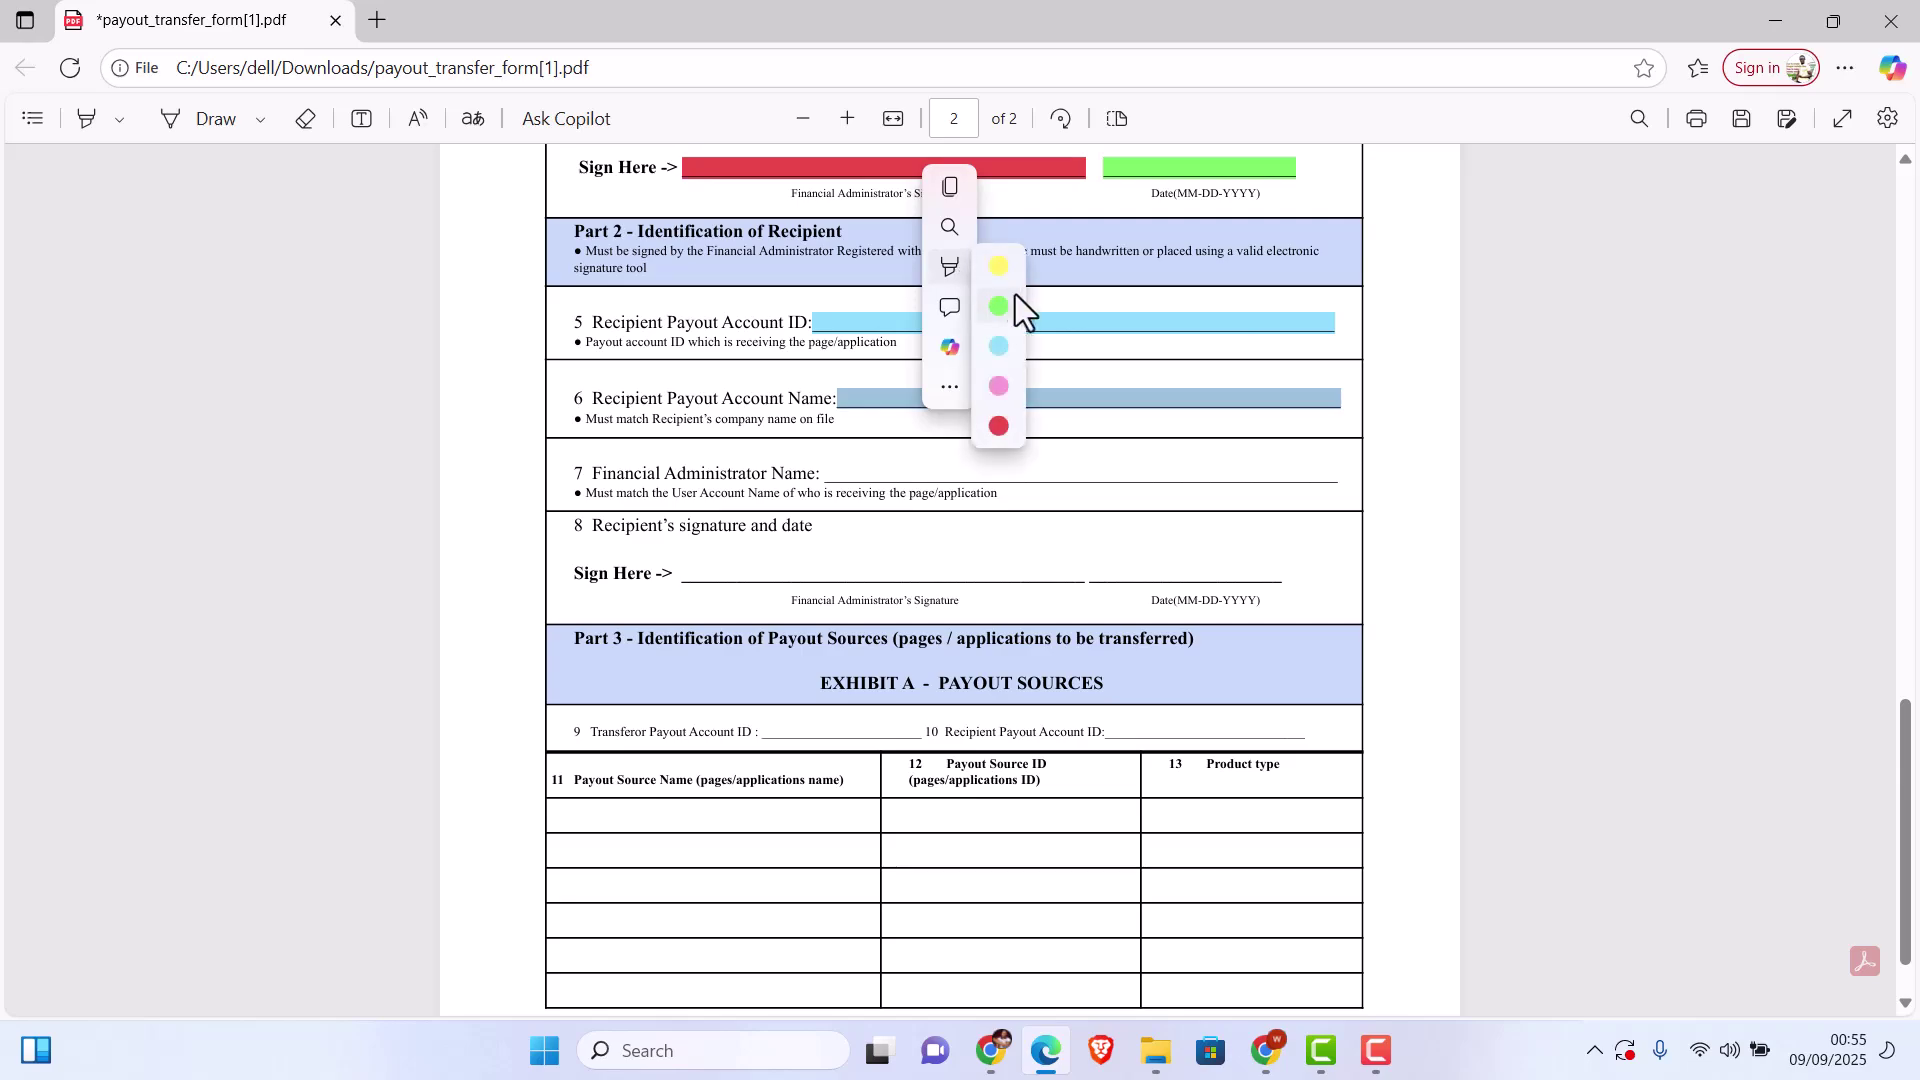
{"action": "left_click", "coordinate": [997, 306]}
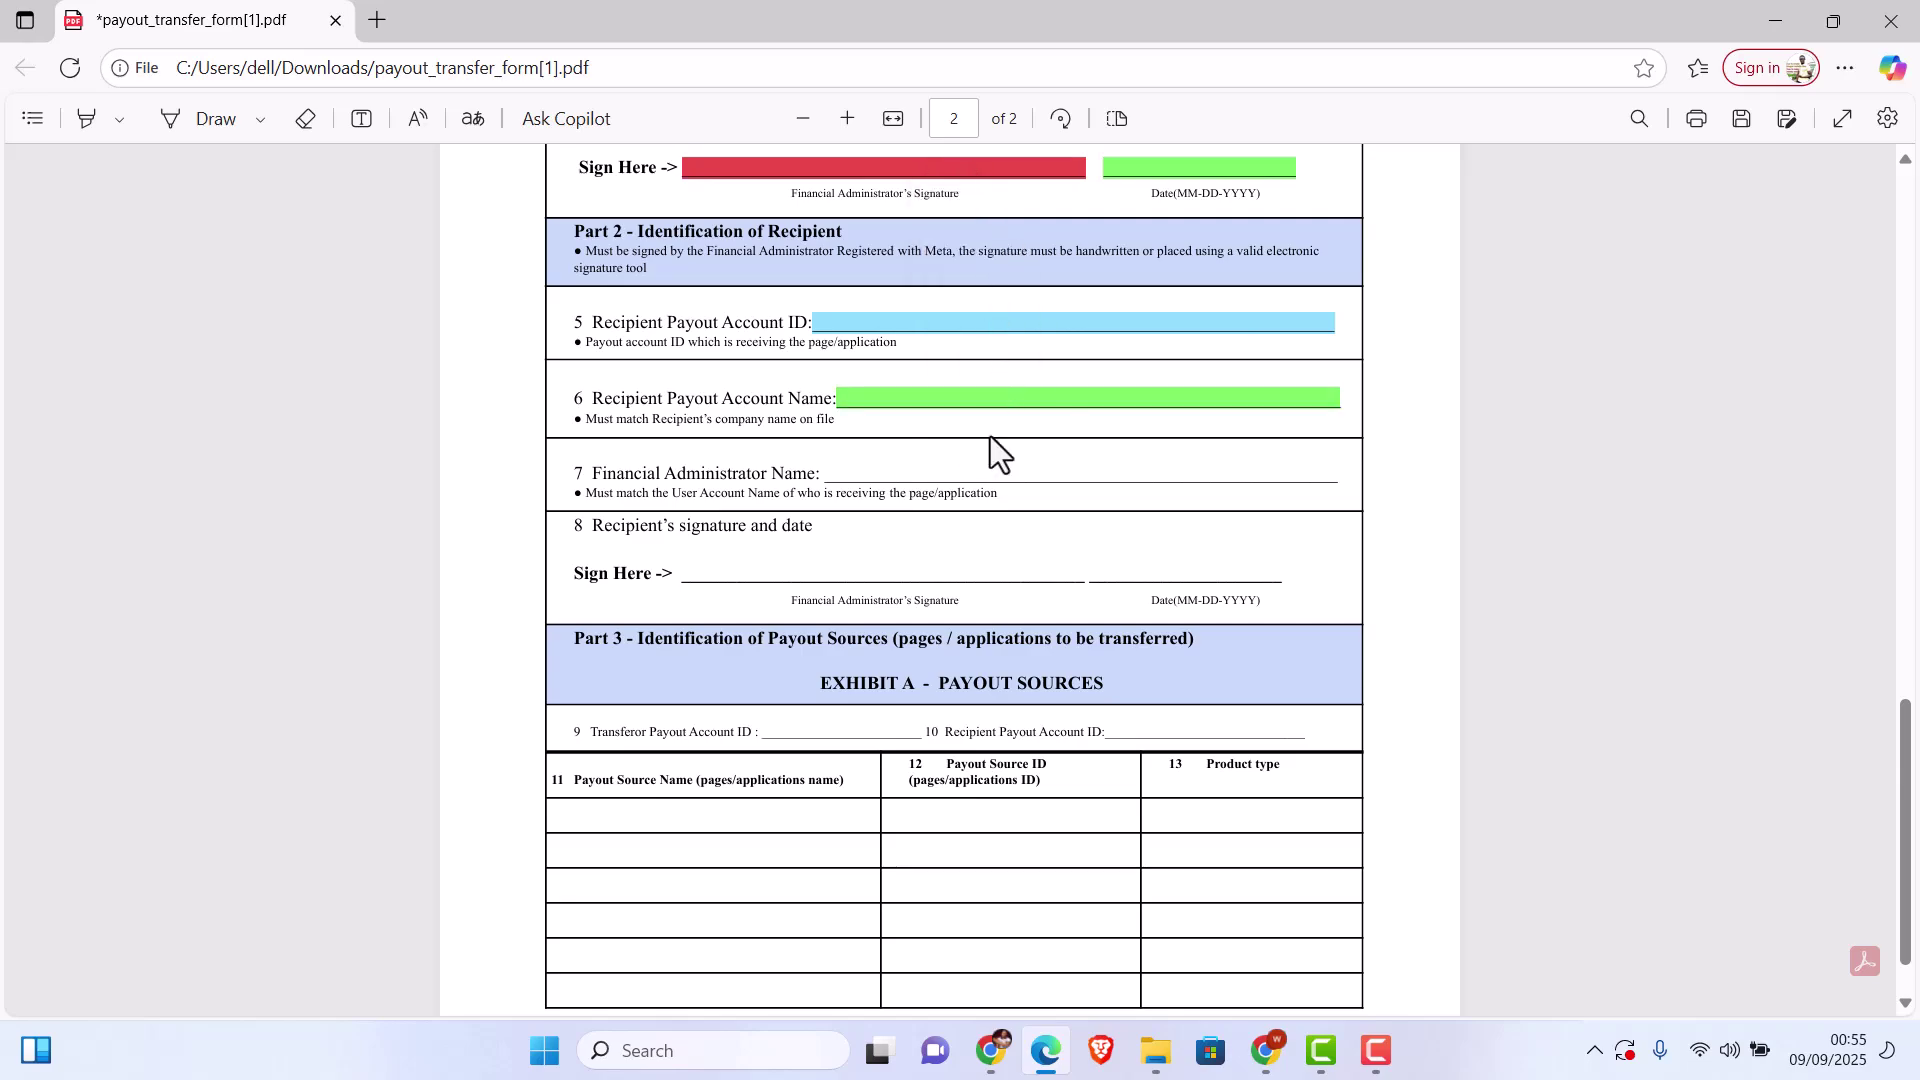
{"action": "double_click", "coordinate": [920, 475]}
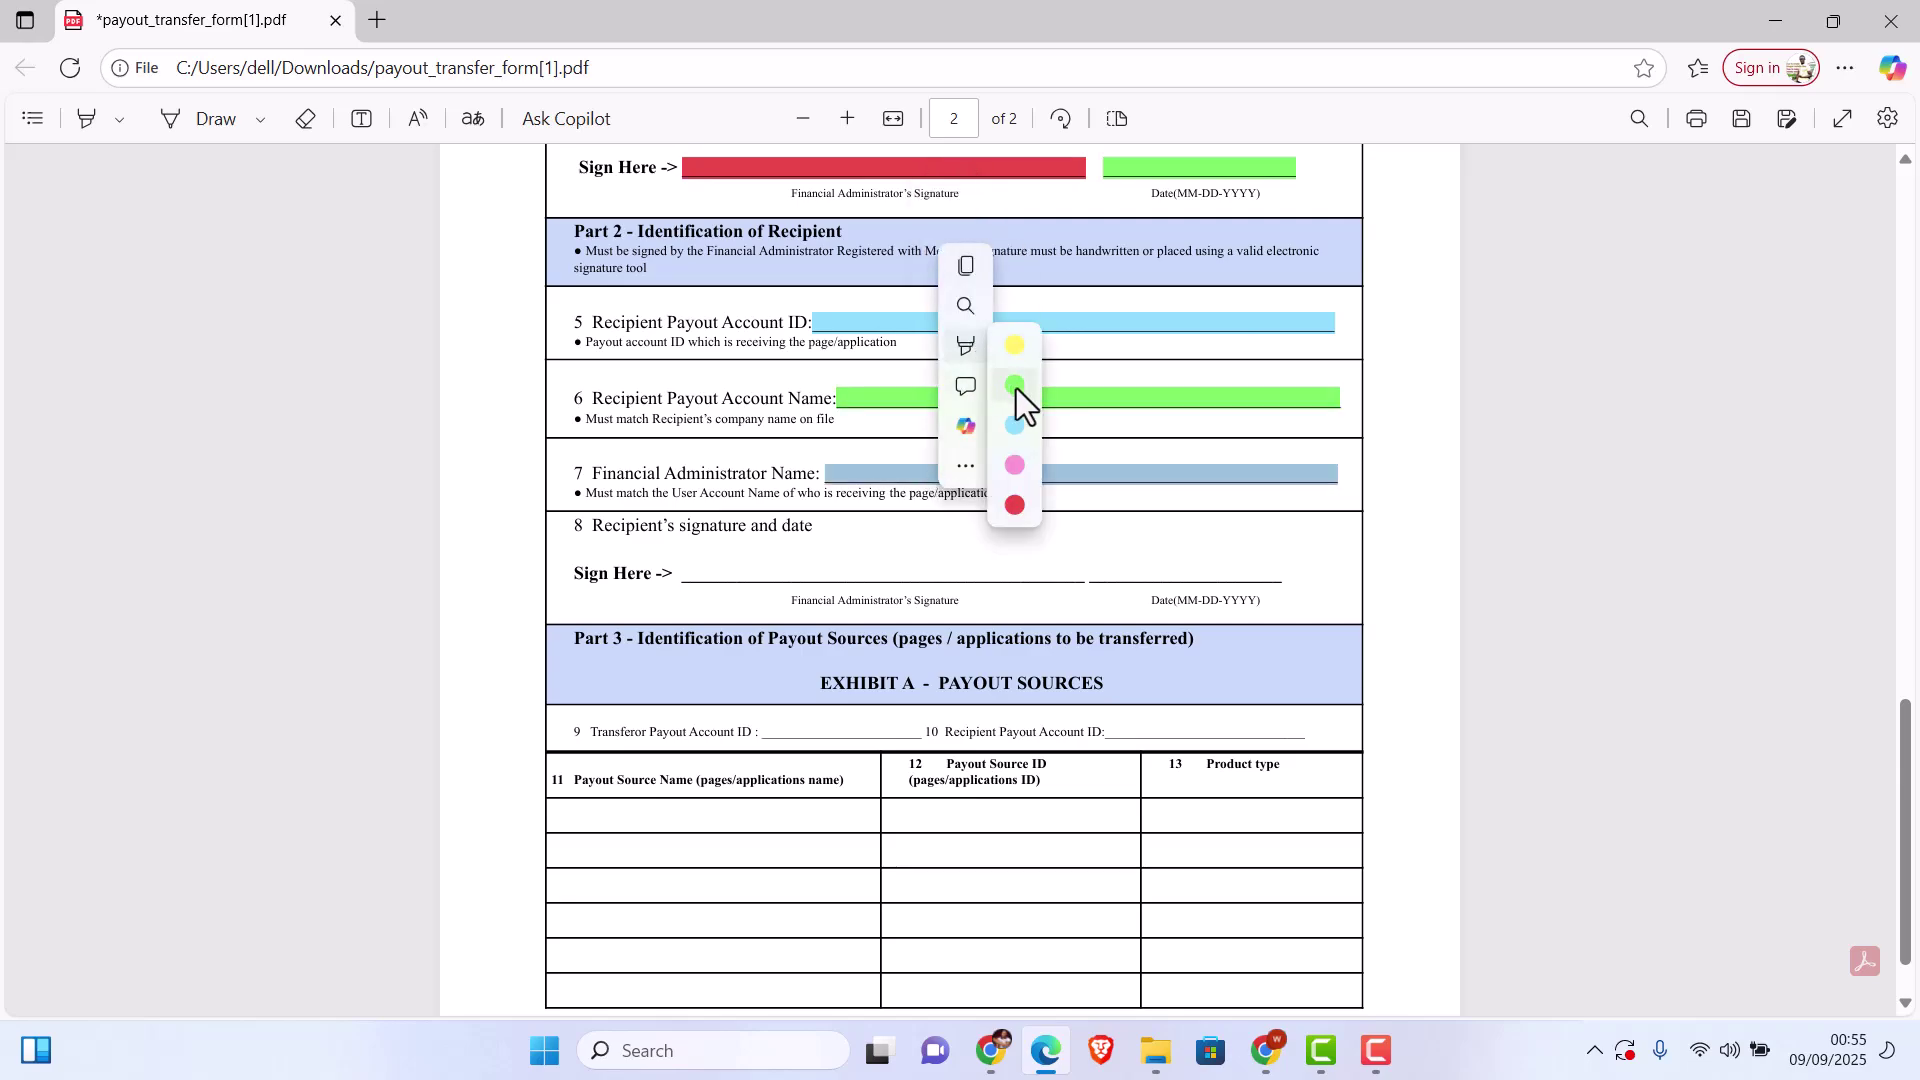
{"action": "mouse_move", "coordinate": [1126, 345]}
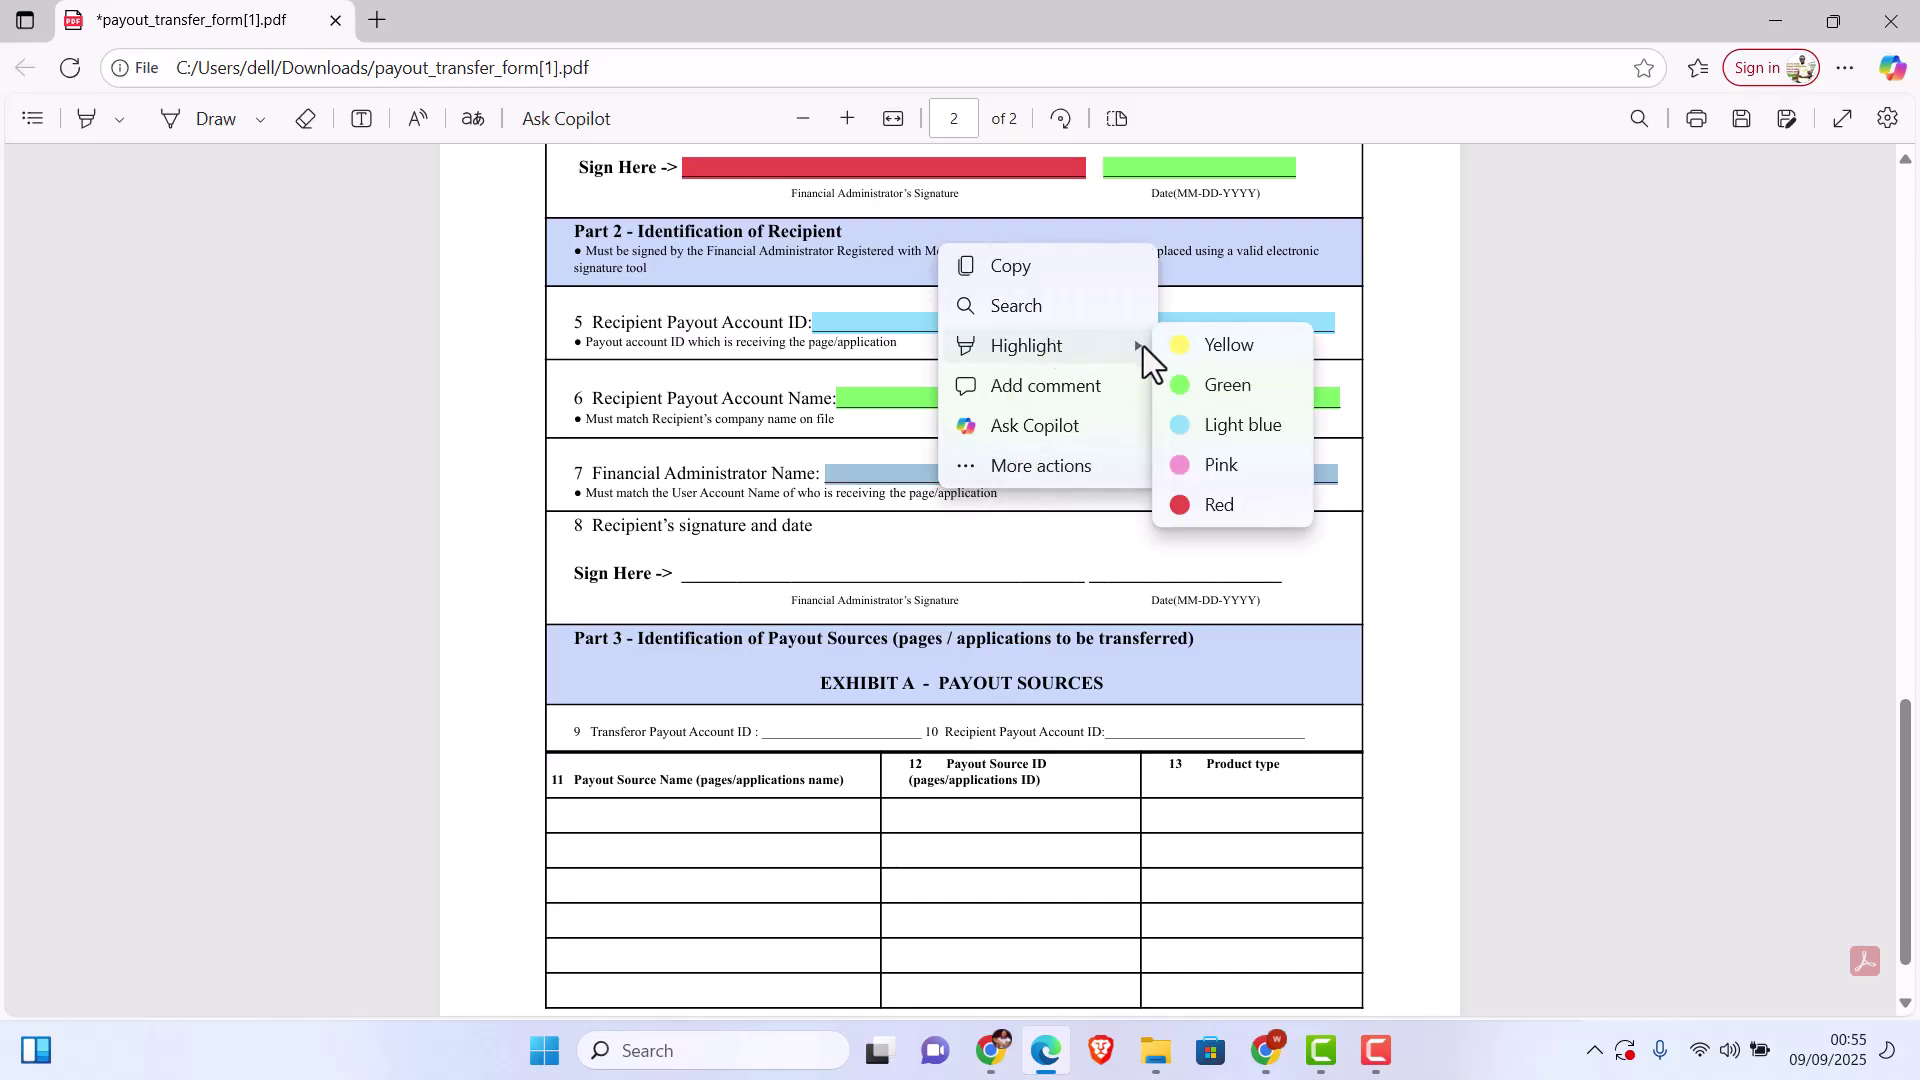
{"action": "left_click", "coordinate": [1214, 506]}
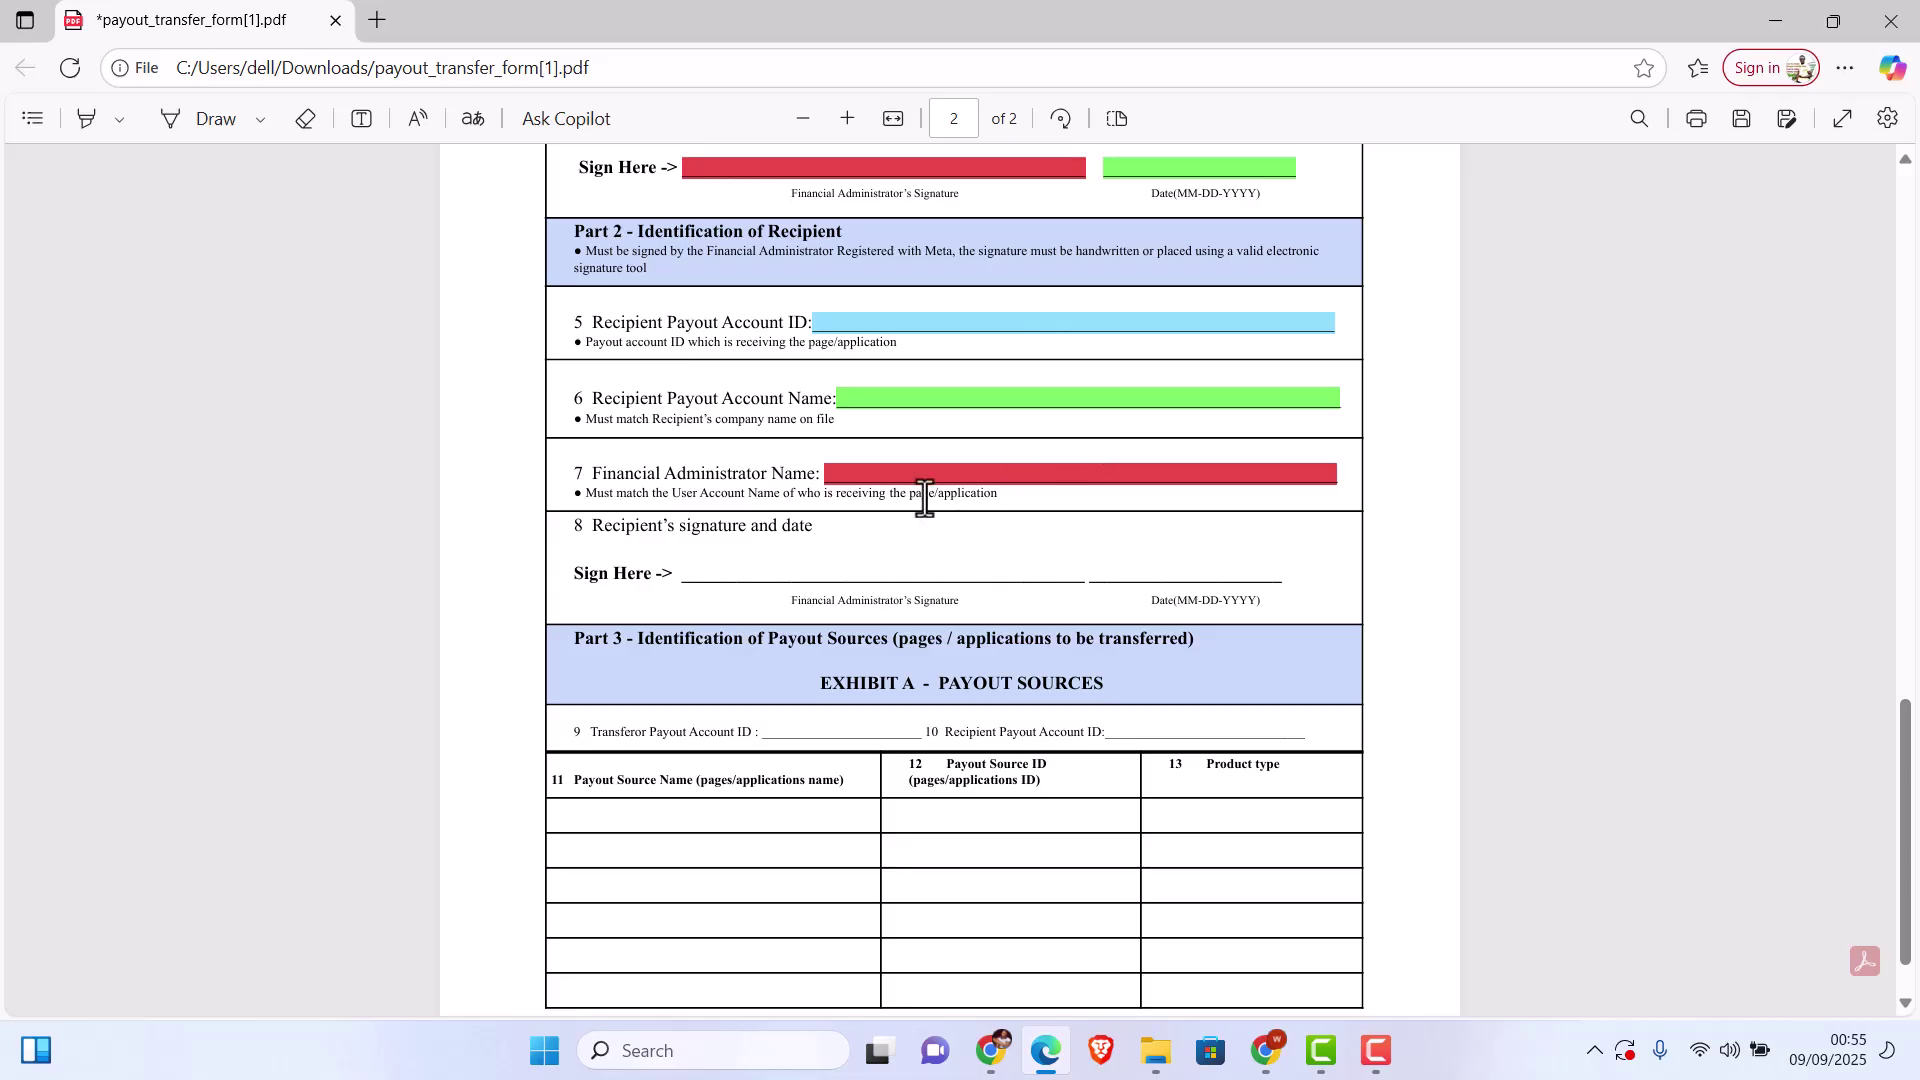
- Highlight the recipient signature blank yellow and the date blank green
{"action": "double_click", "coordinate": [776, 578]}
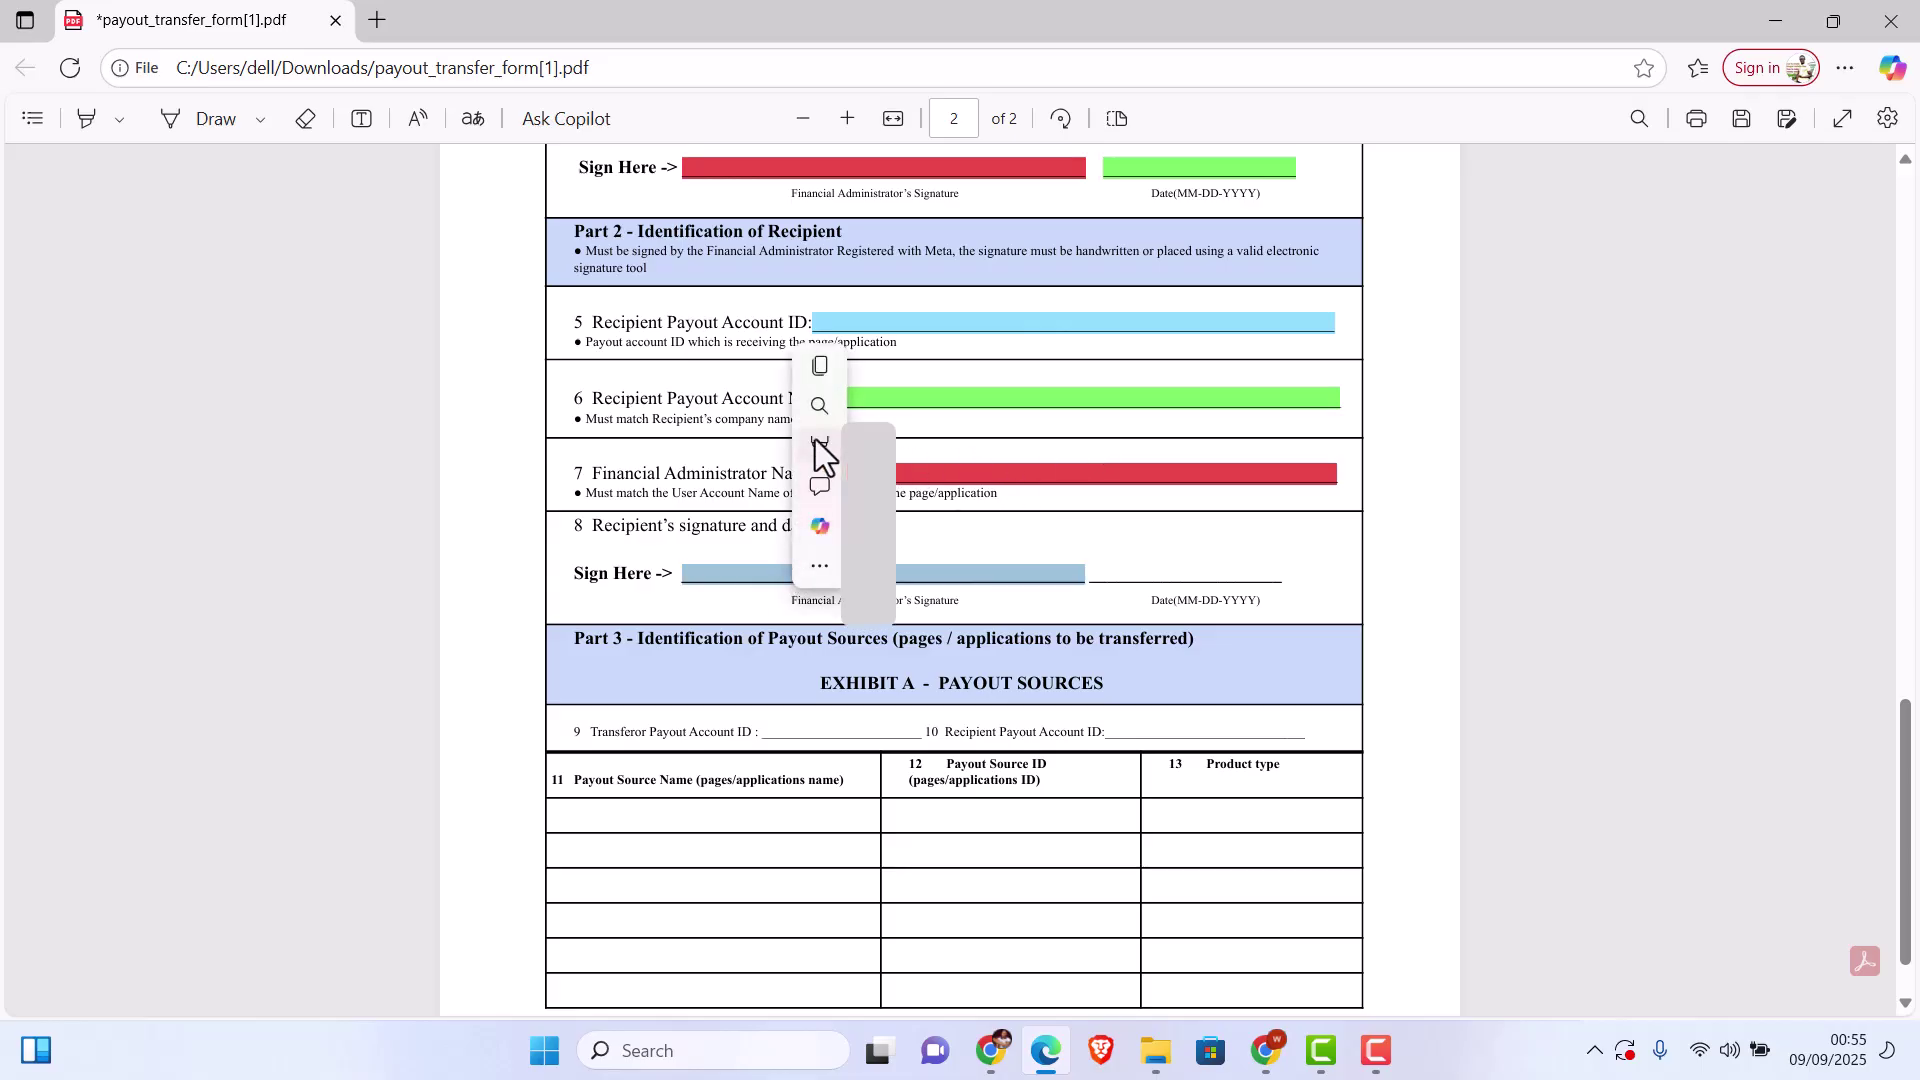
{"action": "left_click", "coordinate": [861, 454]}
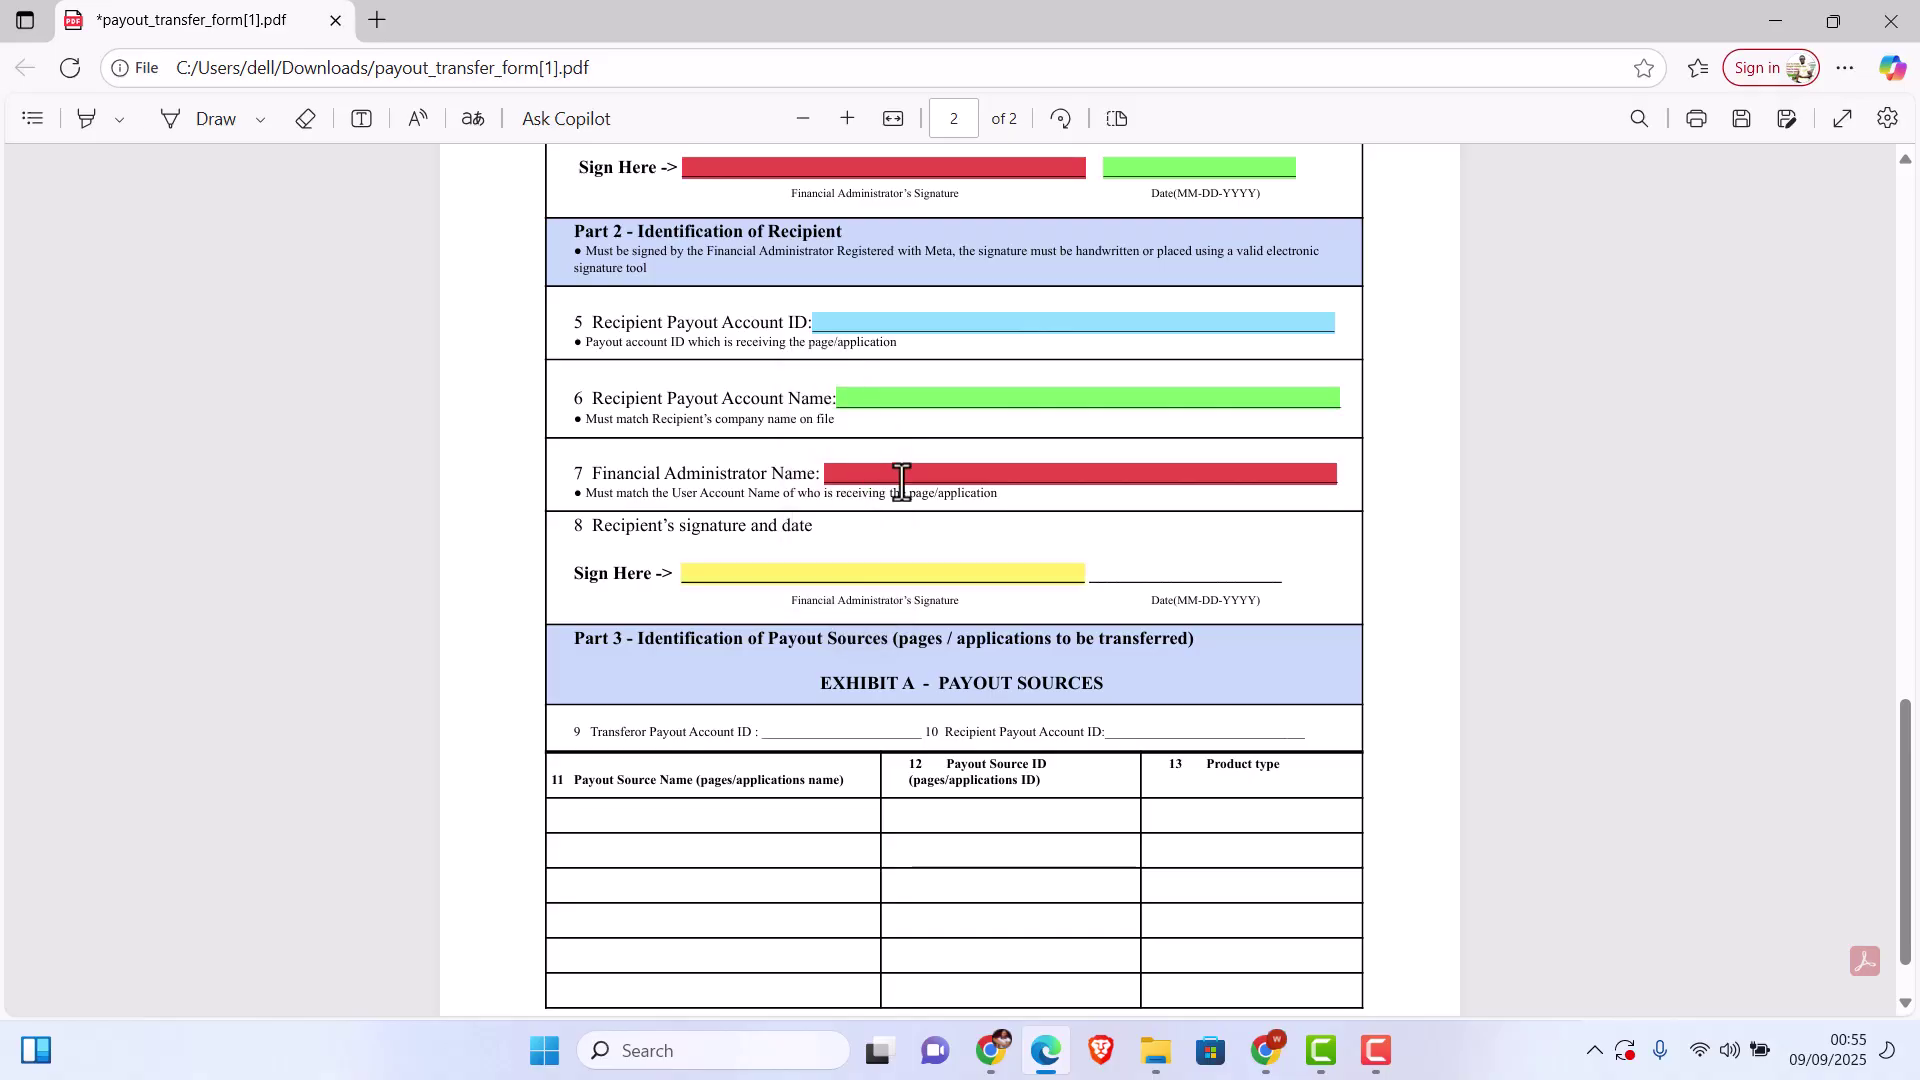
{"action": "double_click", "coordinate": [1168, 574]}
{"action": "mouse_move", "coordinate": [1214, 452]}
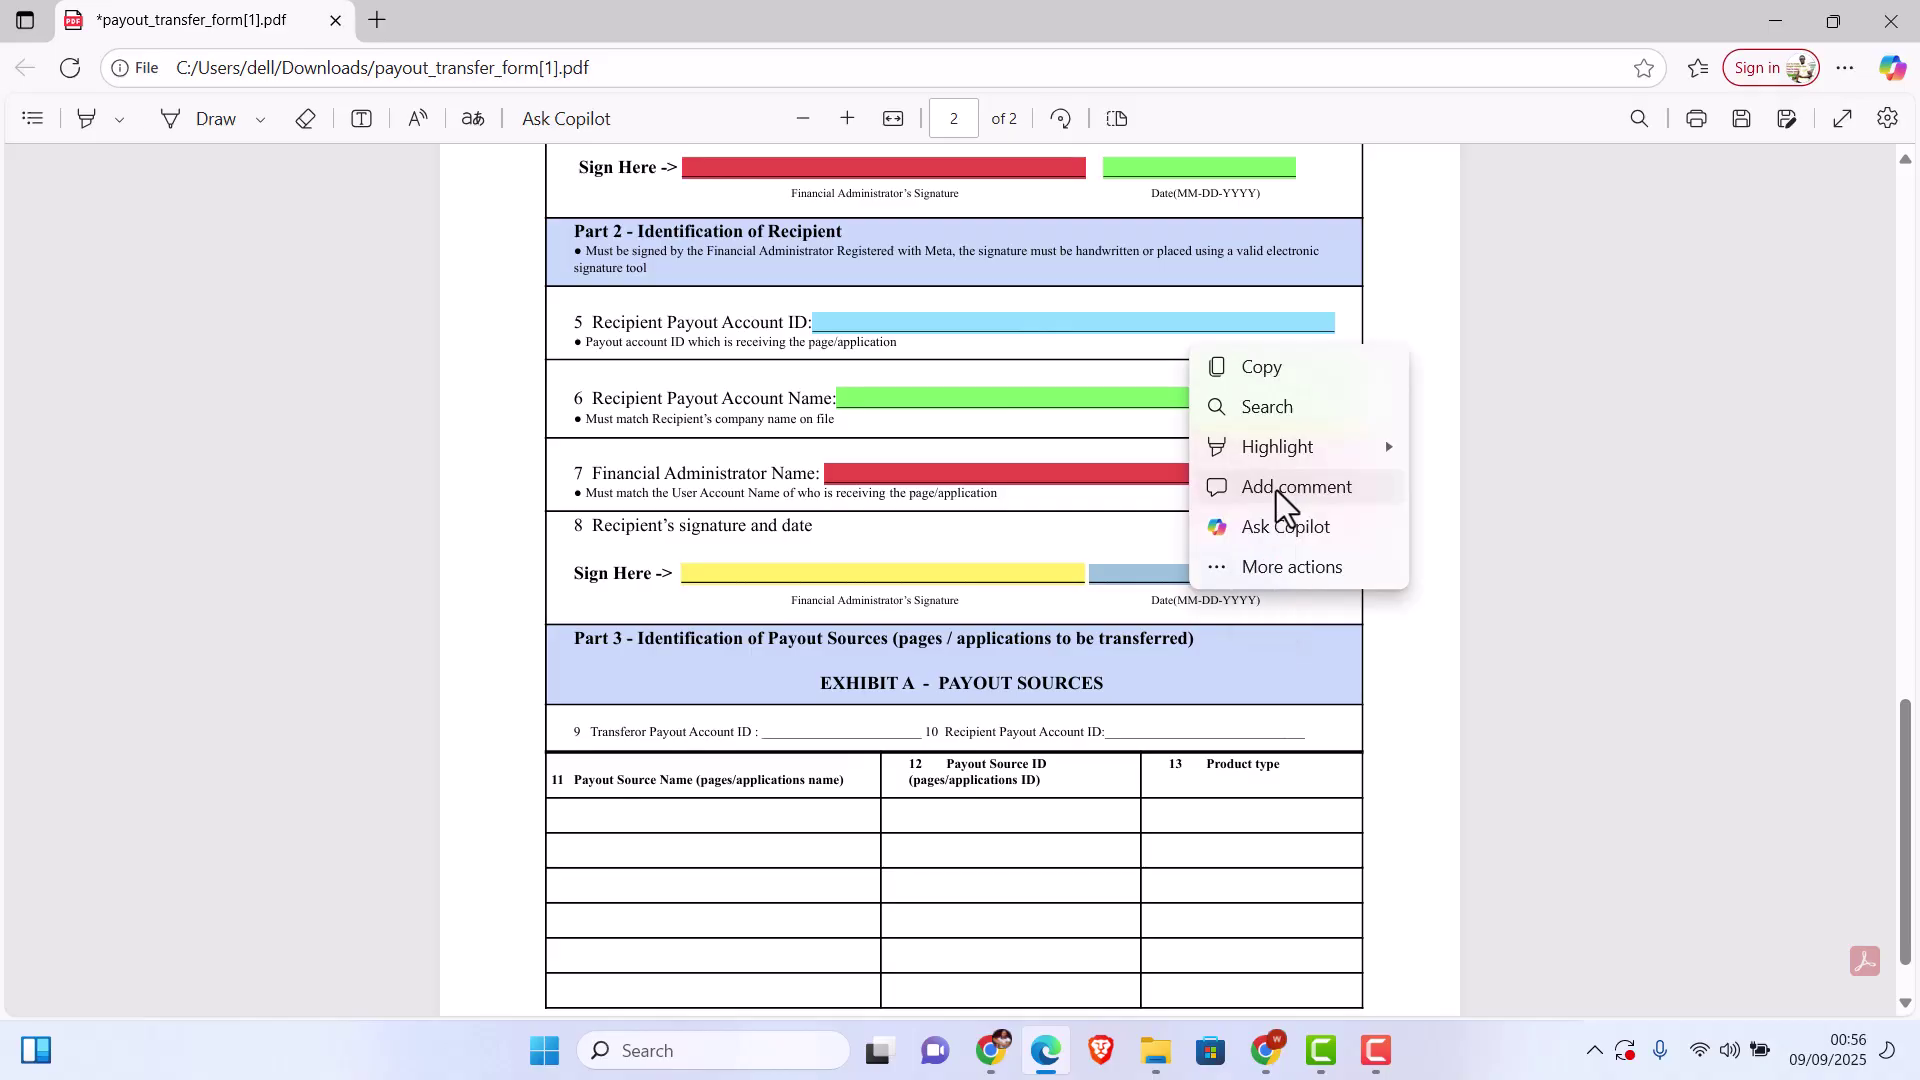
{"action": "mouse_move", "coordinate": [1300, 450]}
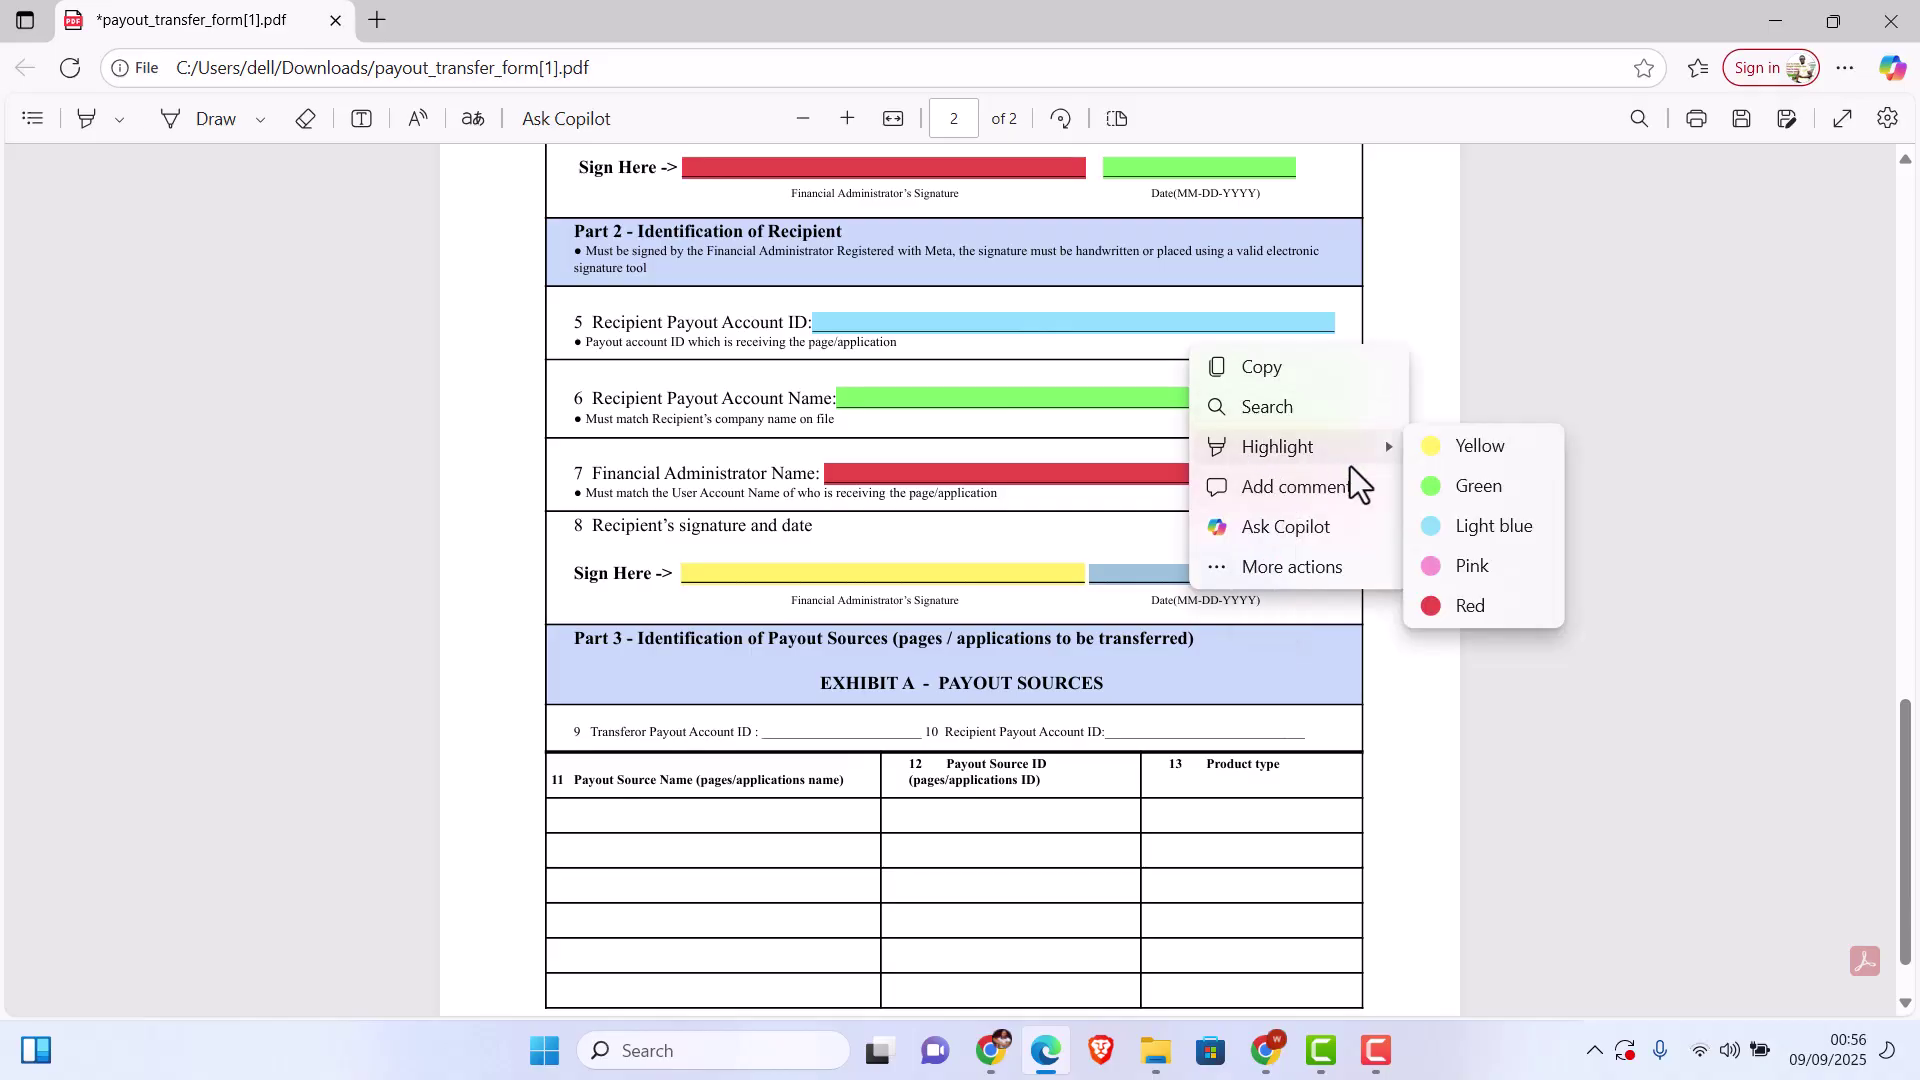
{"action": "left_click", "coordinate": [1455, 492]}
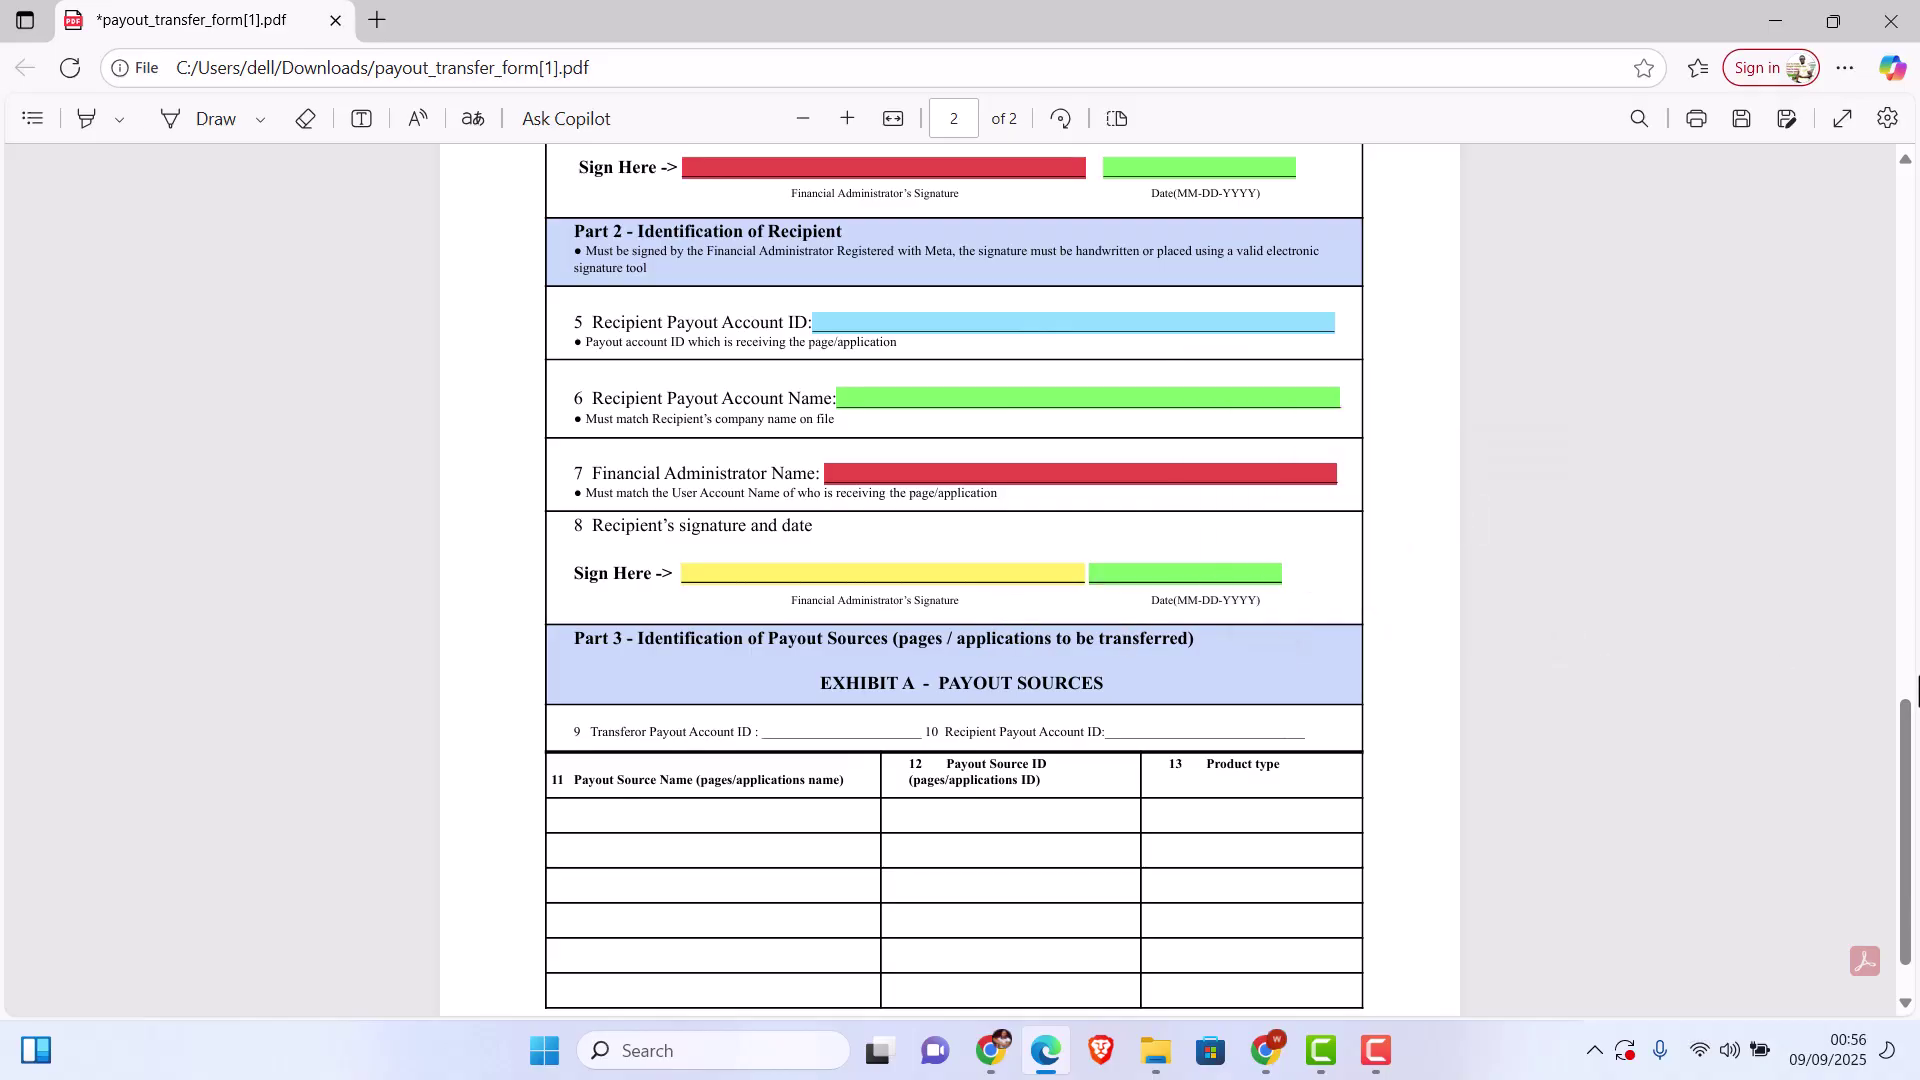
{"action": "scroll", "coordinate": [1915, 830], "scroll_direction": "down", "scroll_amount": 1}
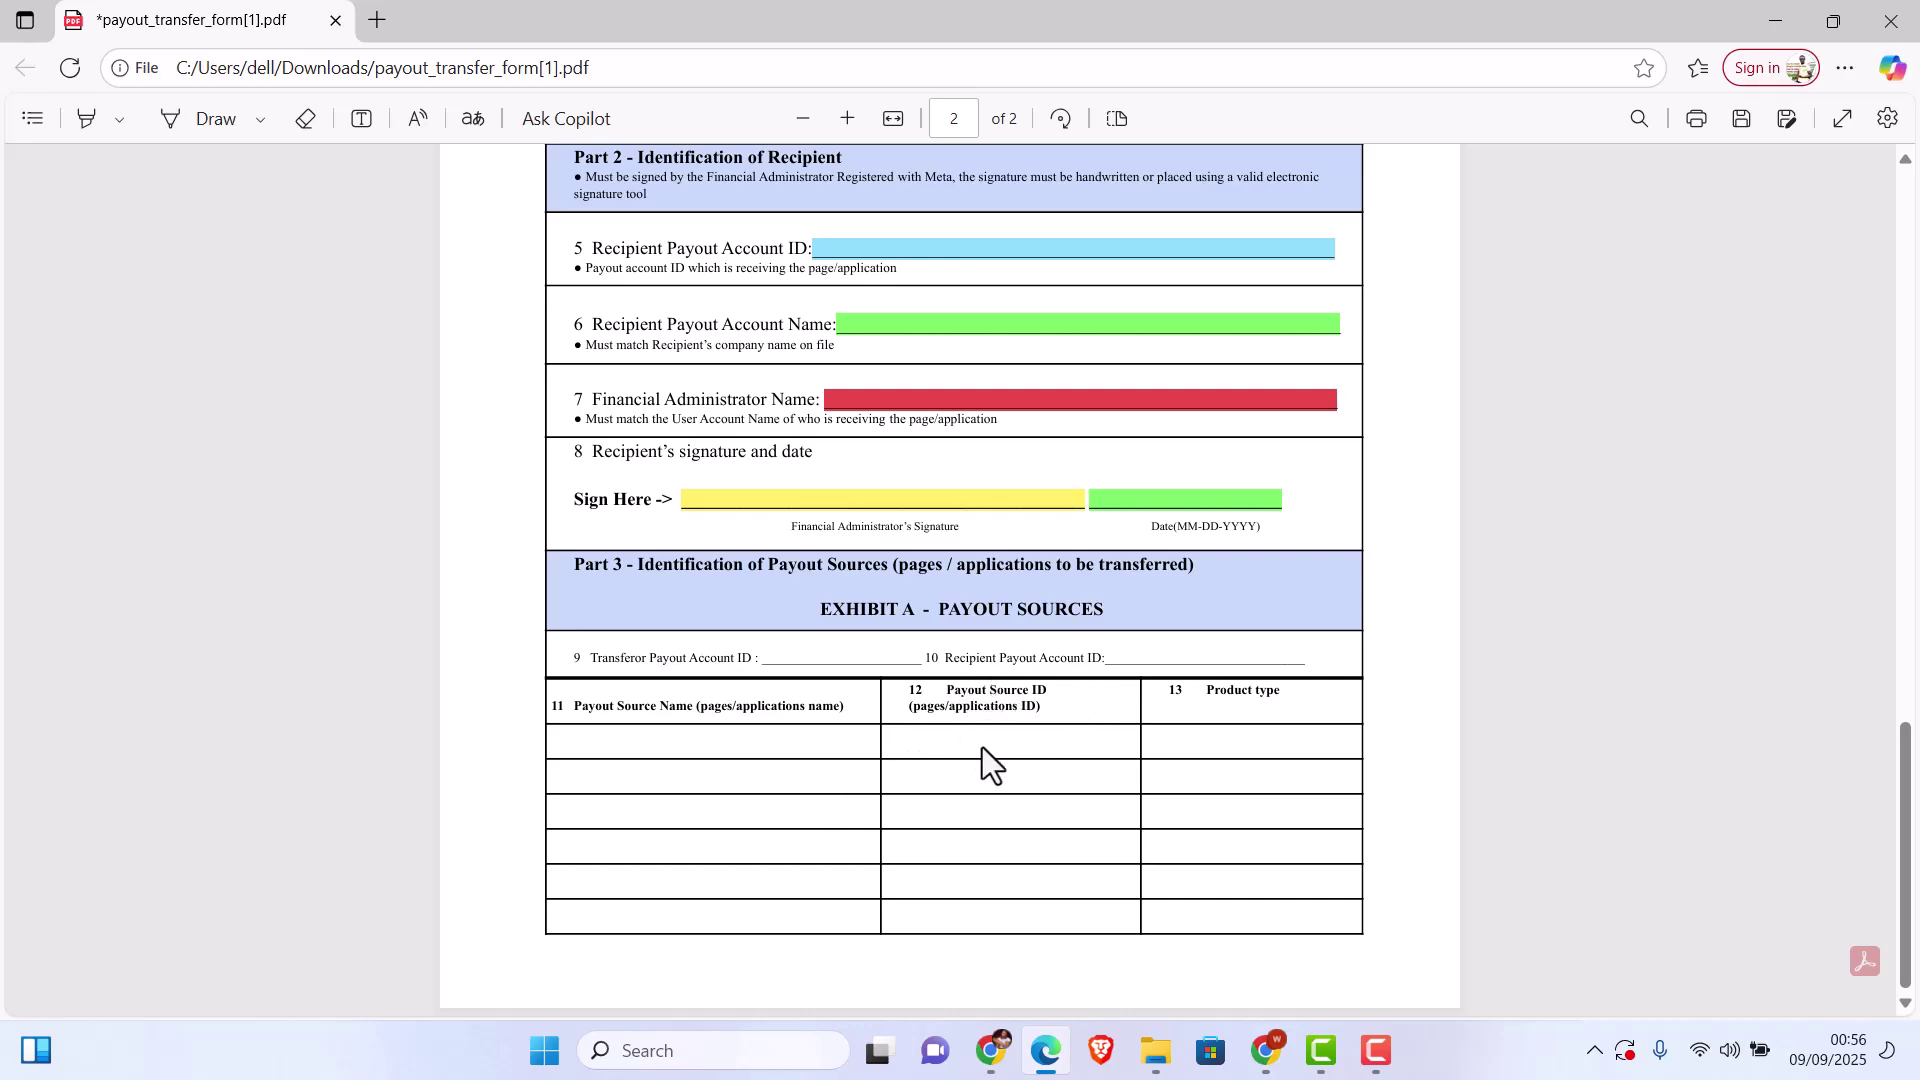
{"action": "right_click", "coordinate": [713, 739]}
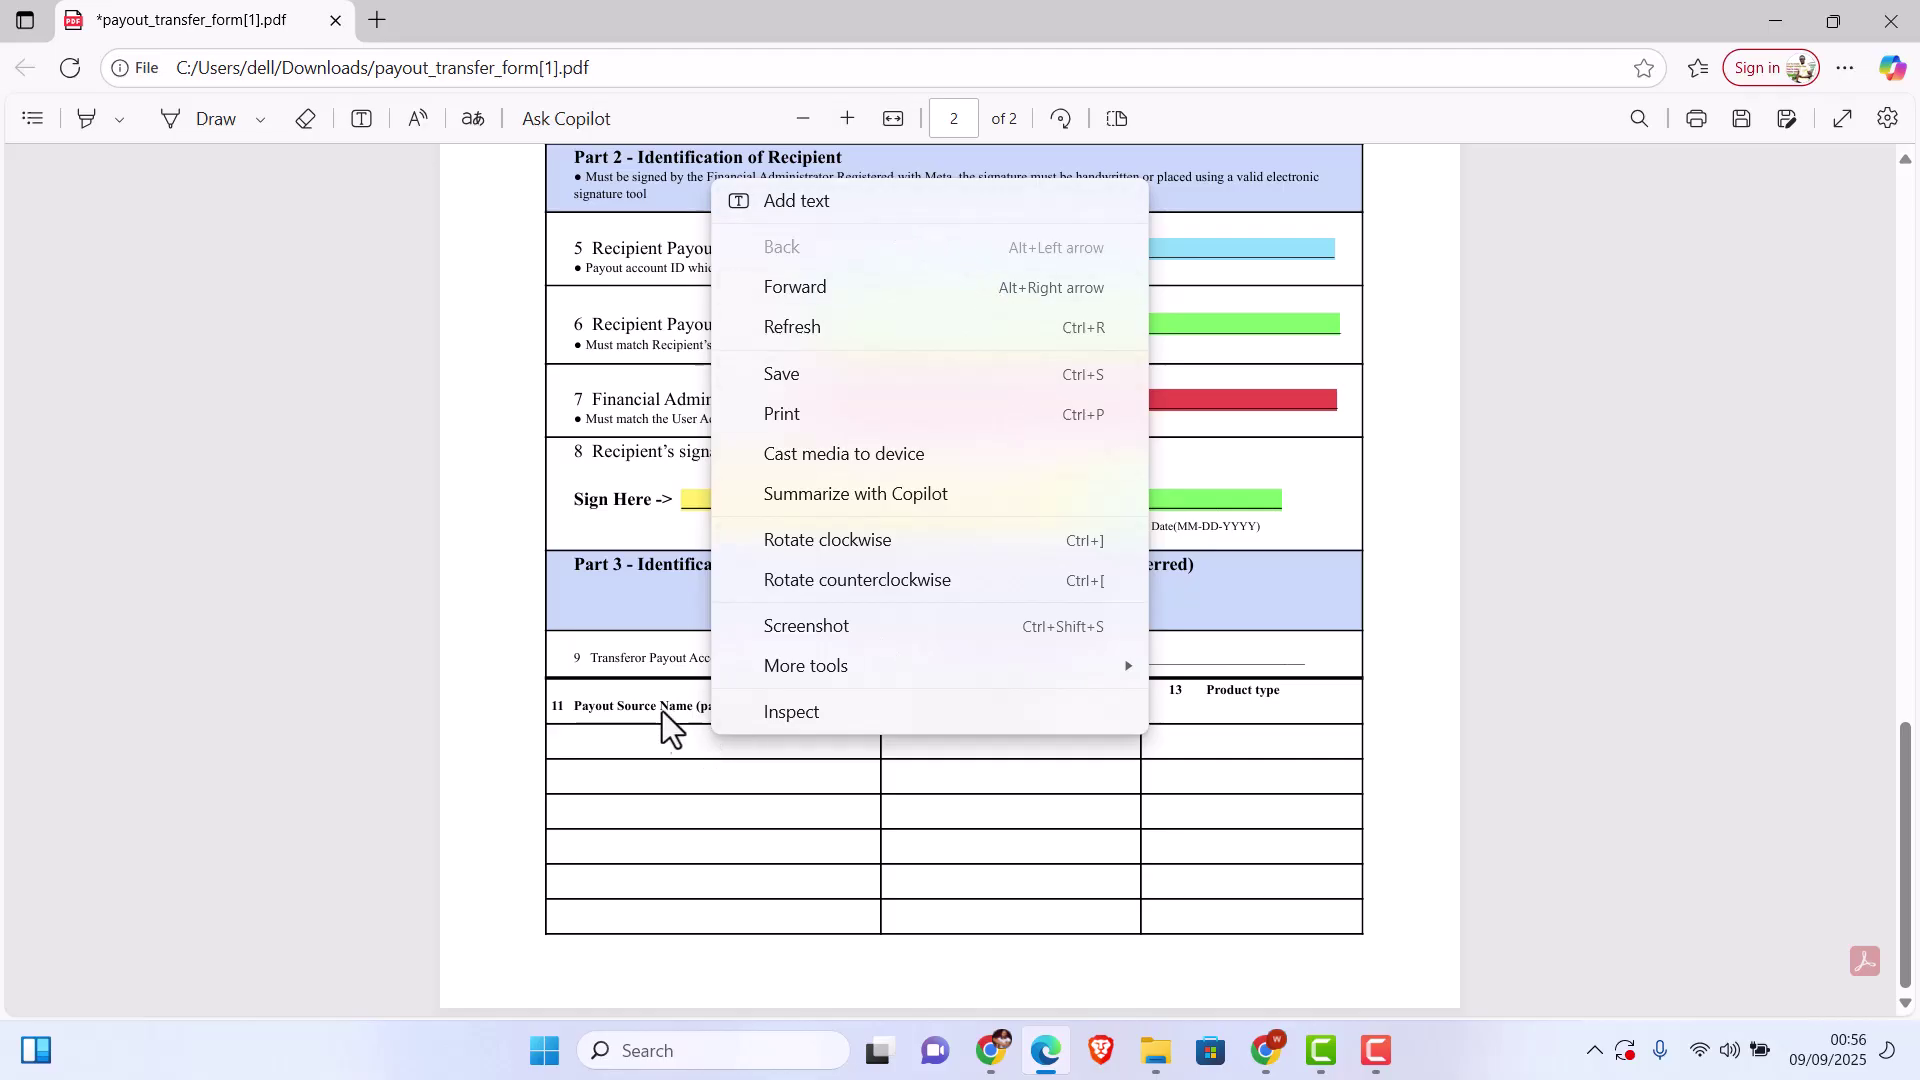
{"action": "left_click", "coordinate": [792, 201]}
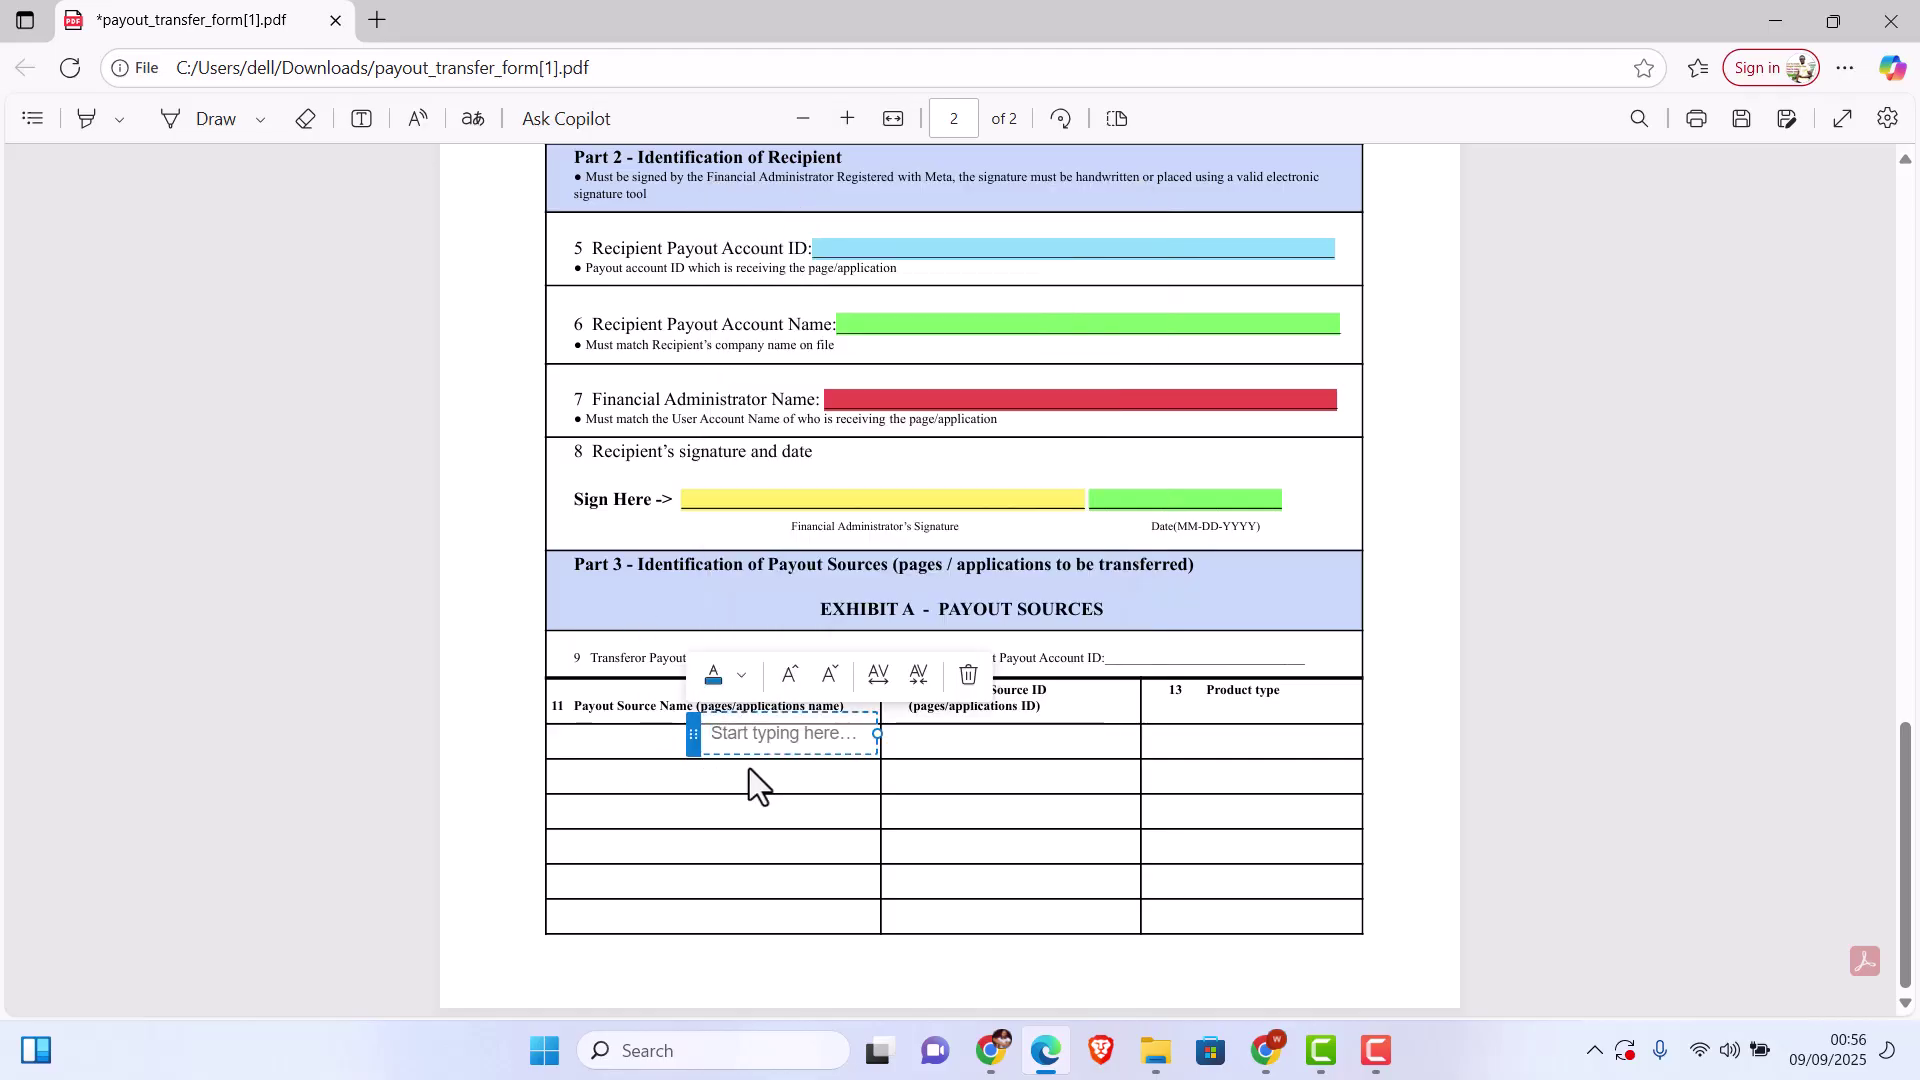
{"action": "left_click", "coordinate": [918, 812]}
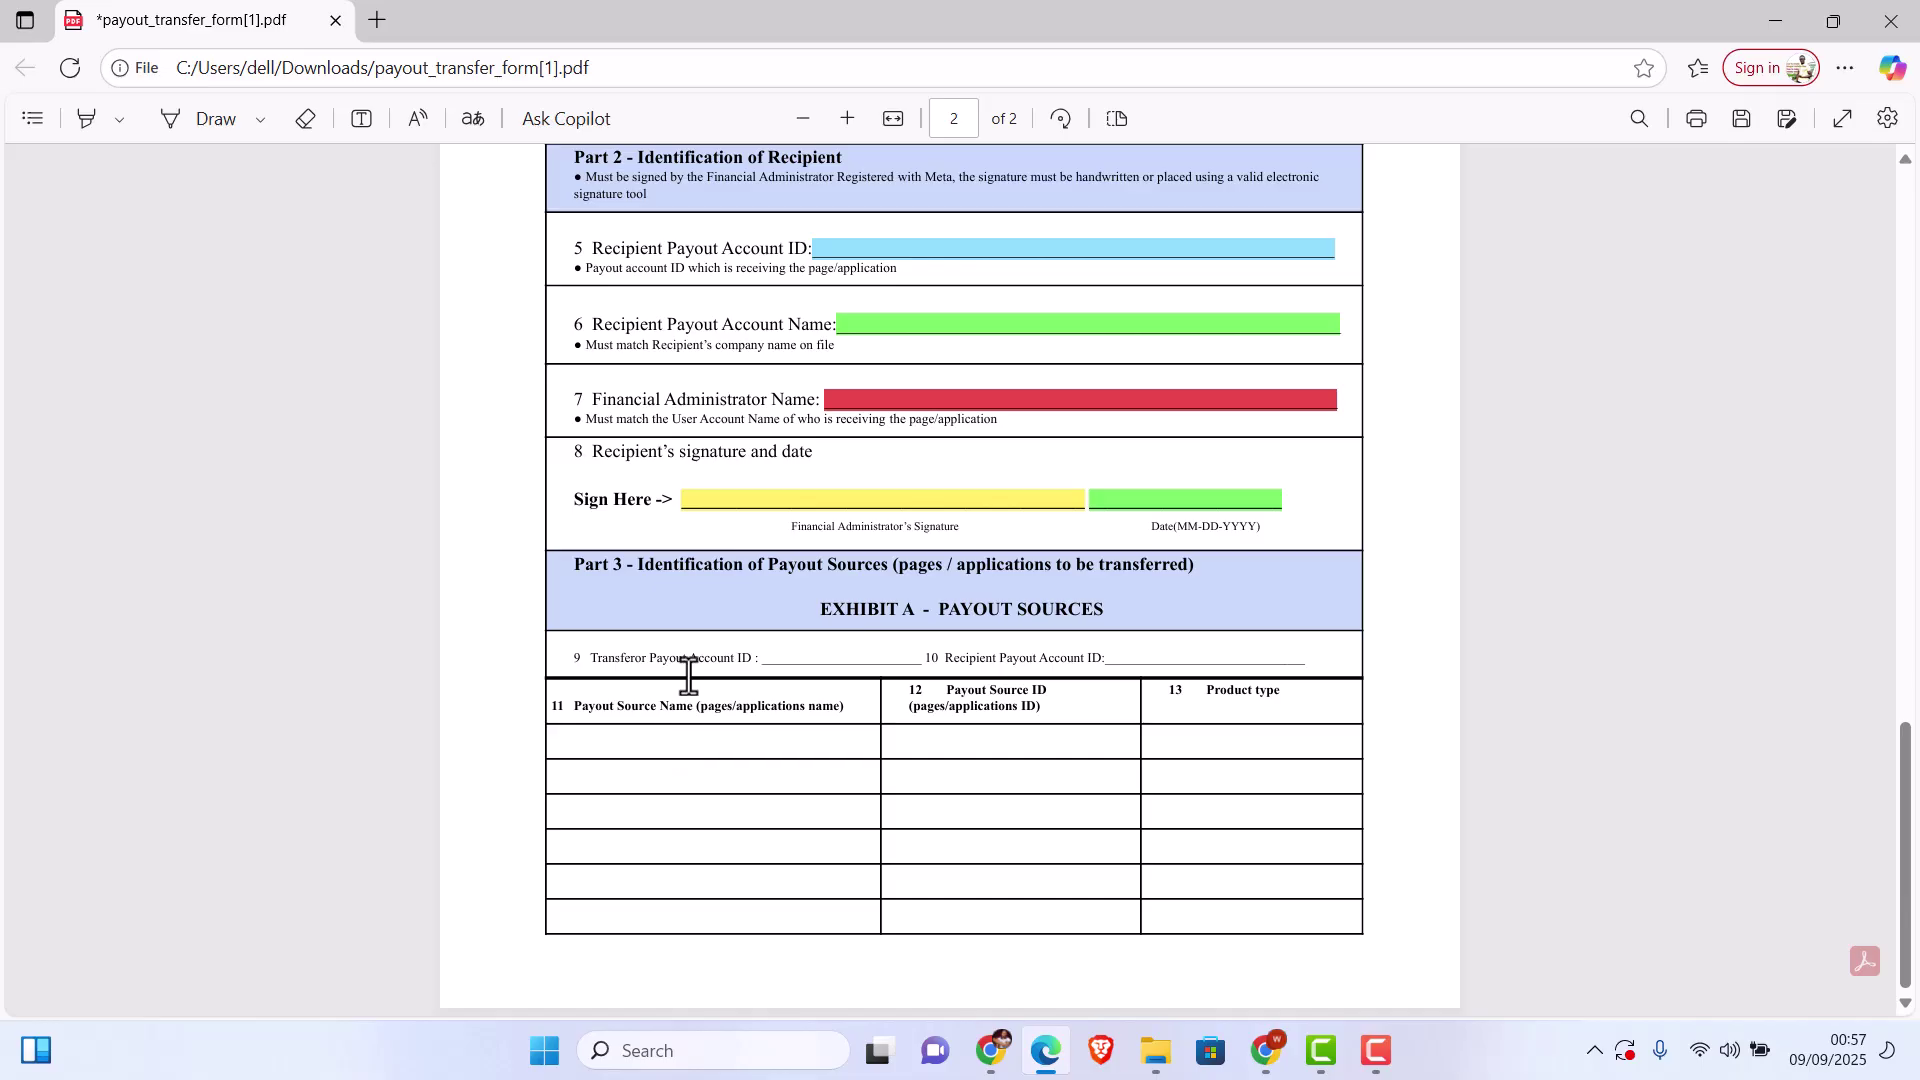
{"action": "left_click_drag", "start_coordinate": [646, 773], "coordinate": [765, 672]}
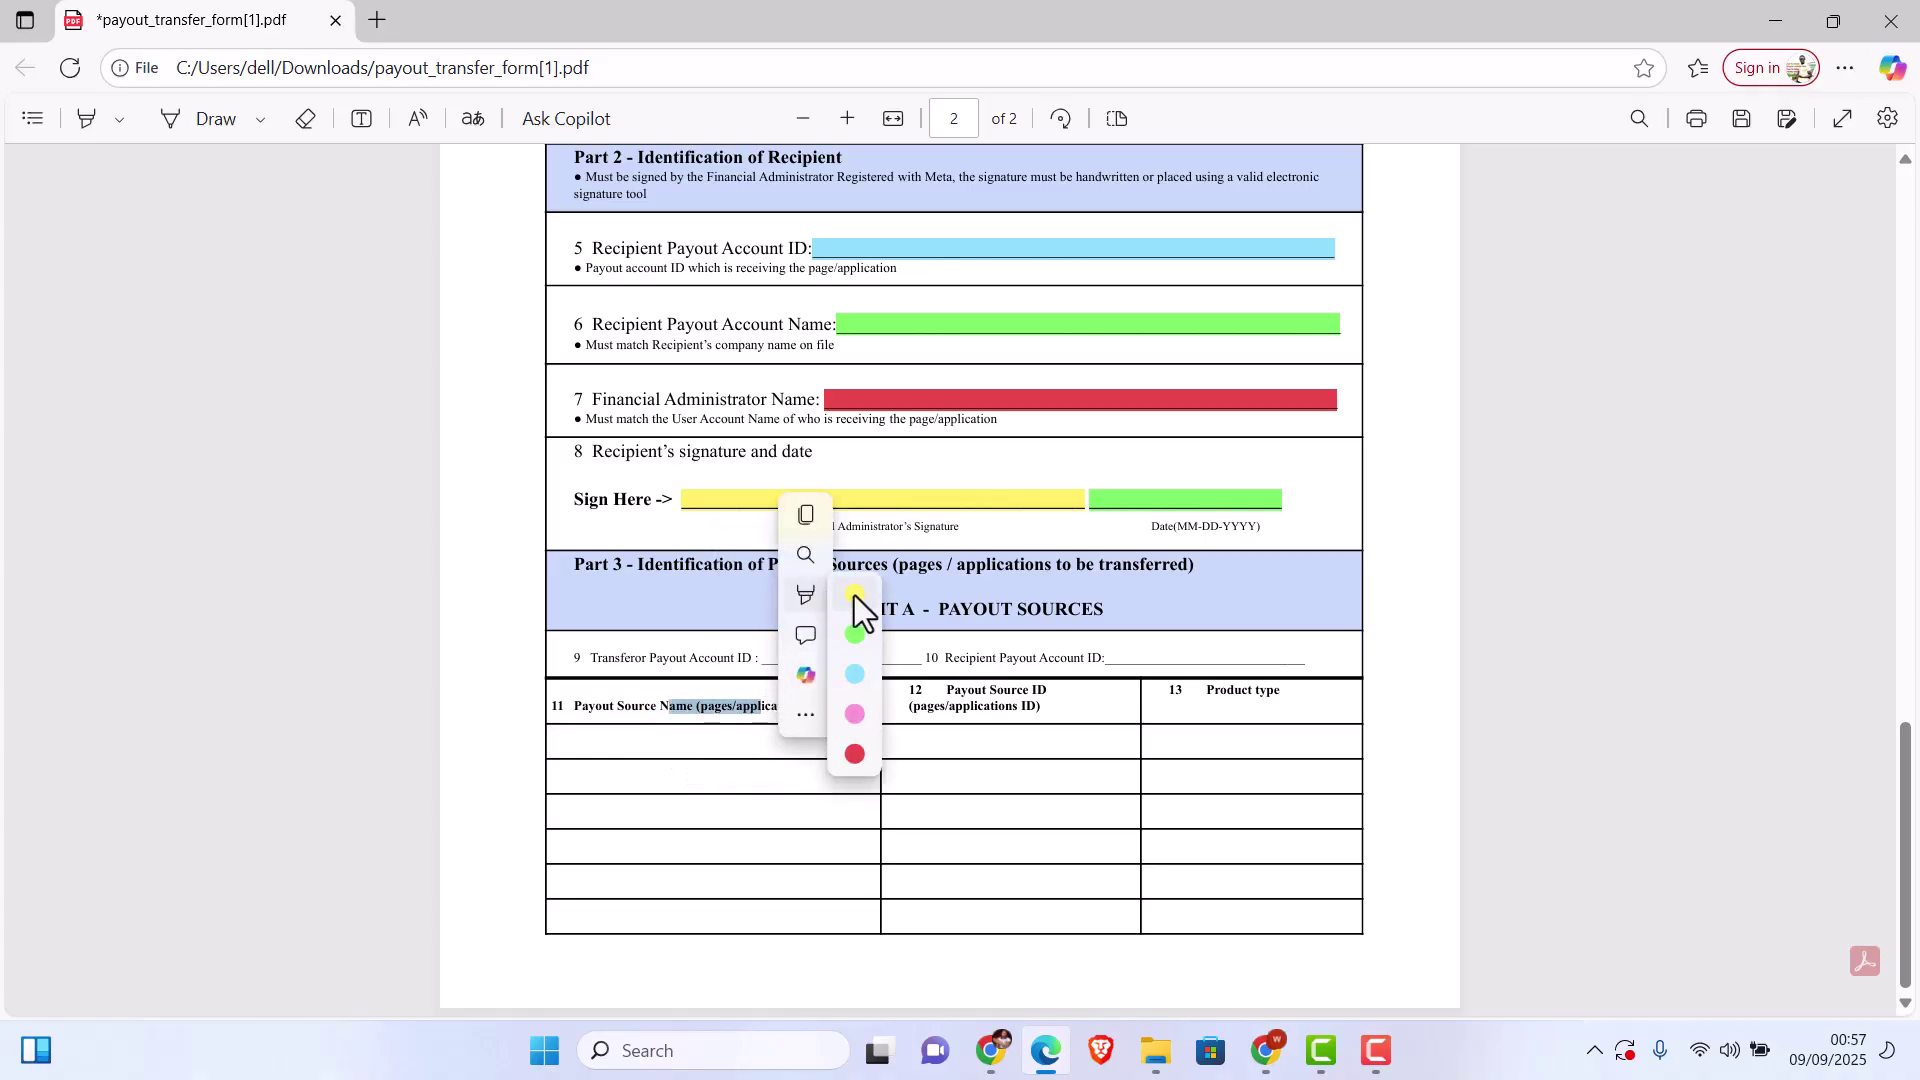
- Highlight the selected column 11 header text yellow
{"action": "left_click", "coordinate": [854, 596]}
{"action": "left_click", "coordinate": [710, 735]}
{"action": "left_click", "coordinate": [688, 746]}
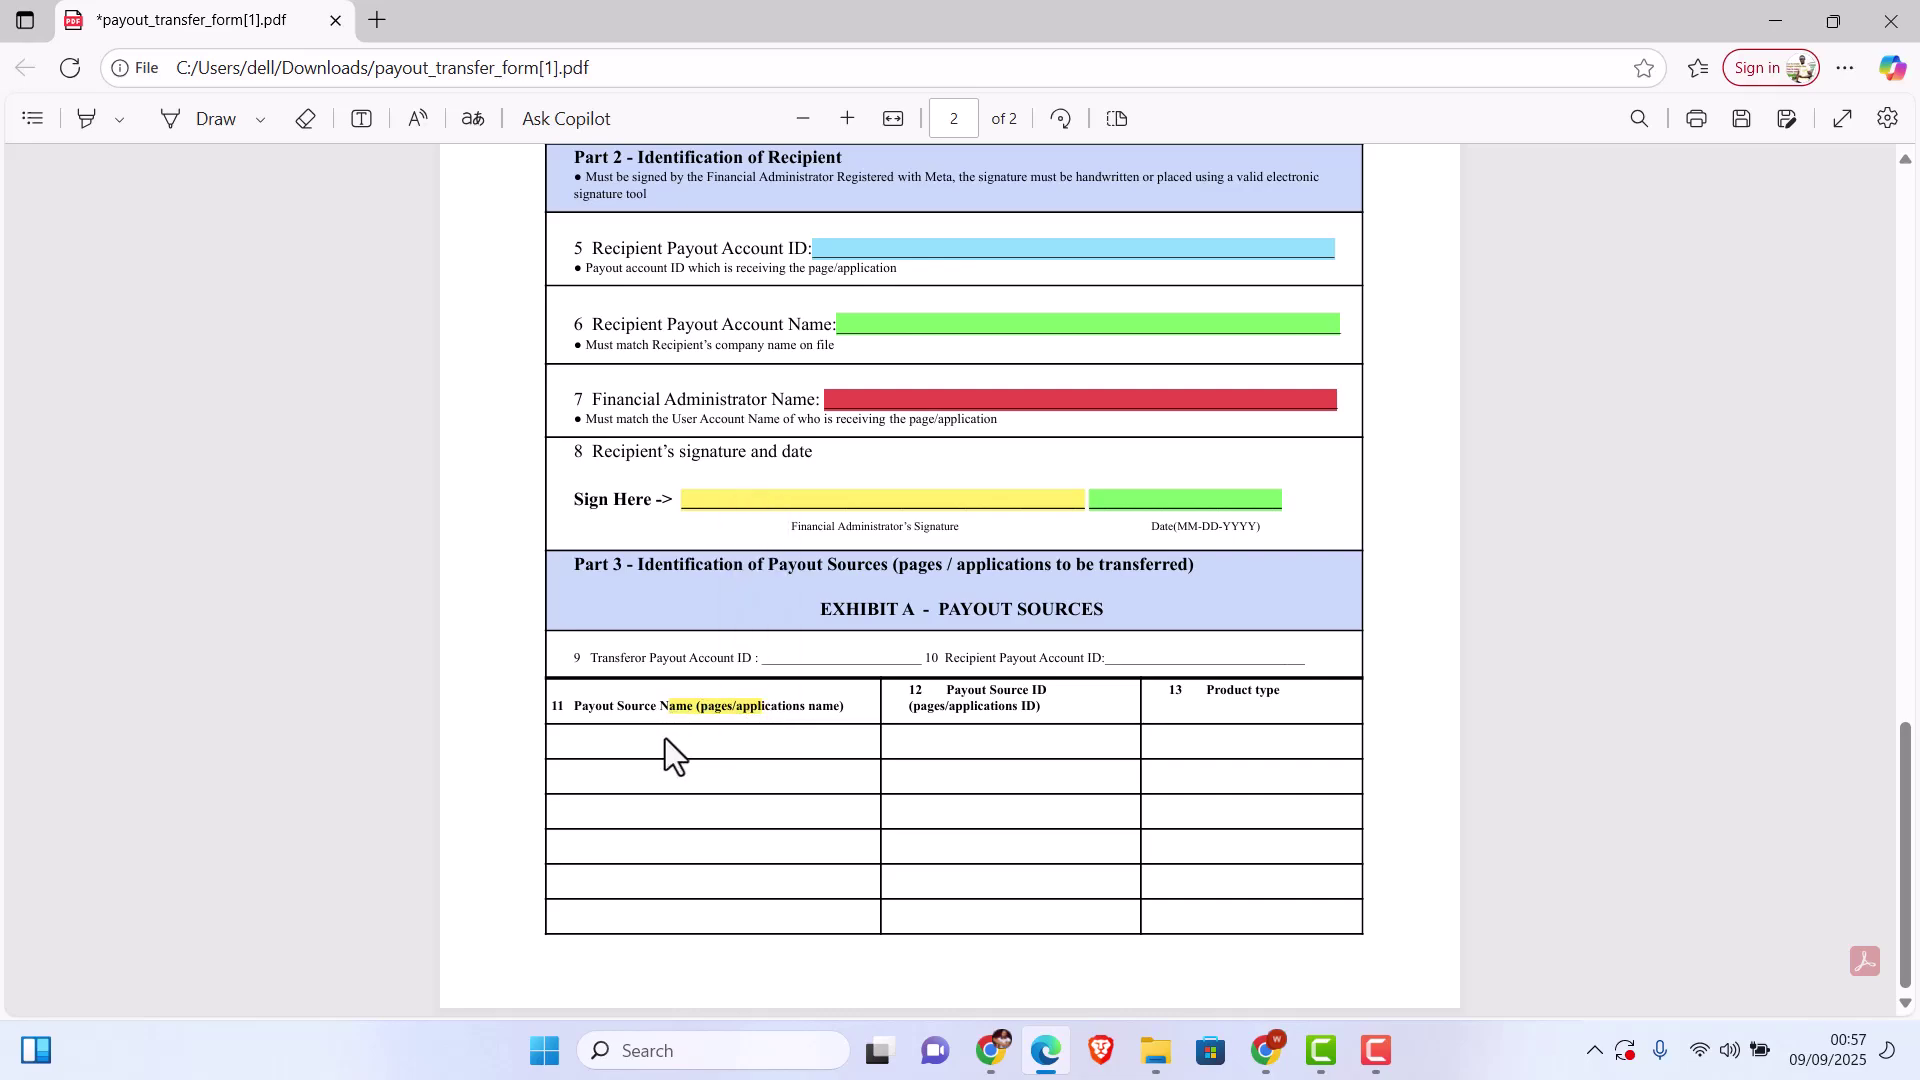
- Highlight the word 'applications' in column 12's header green
{"action": "double_click", "coordinate": [962, 706]}
{"action": "right_click", "coordinate": [990, 705]}
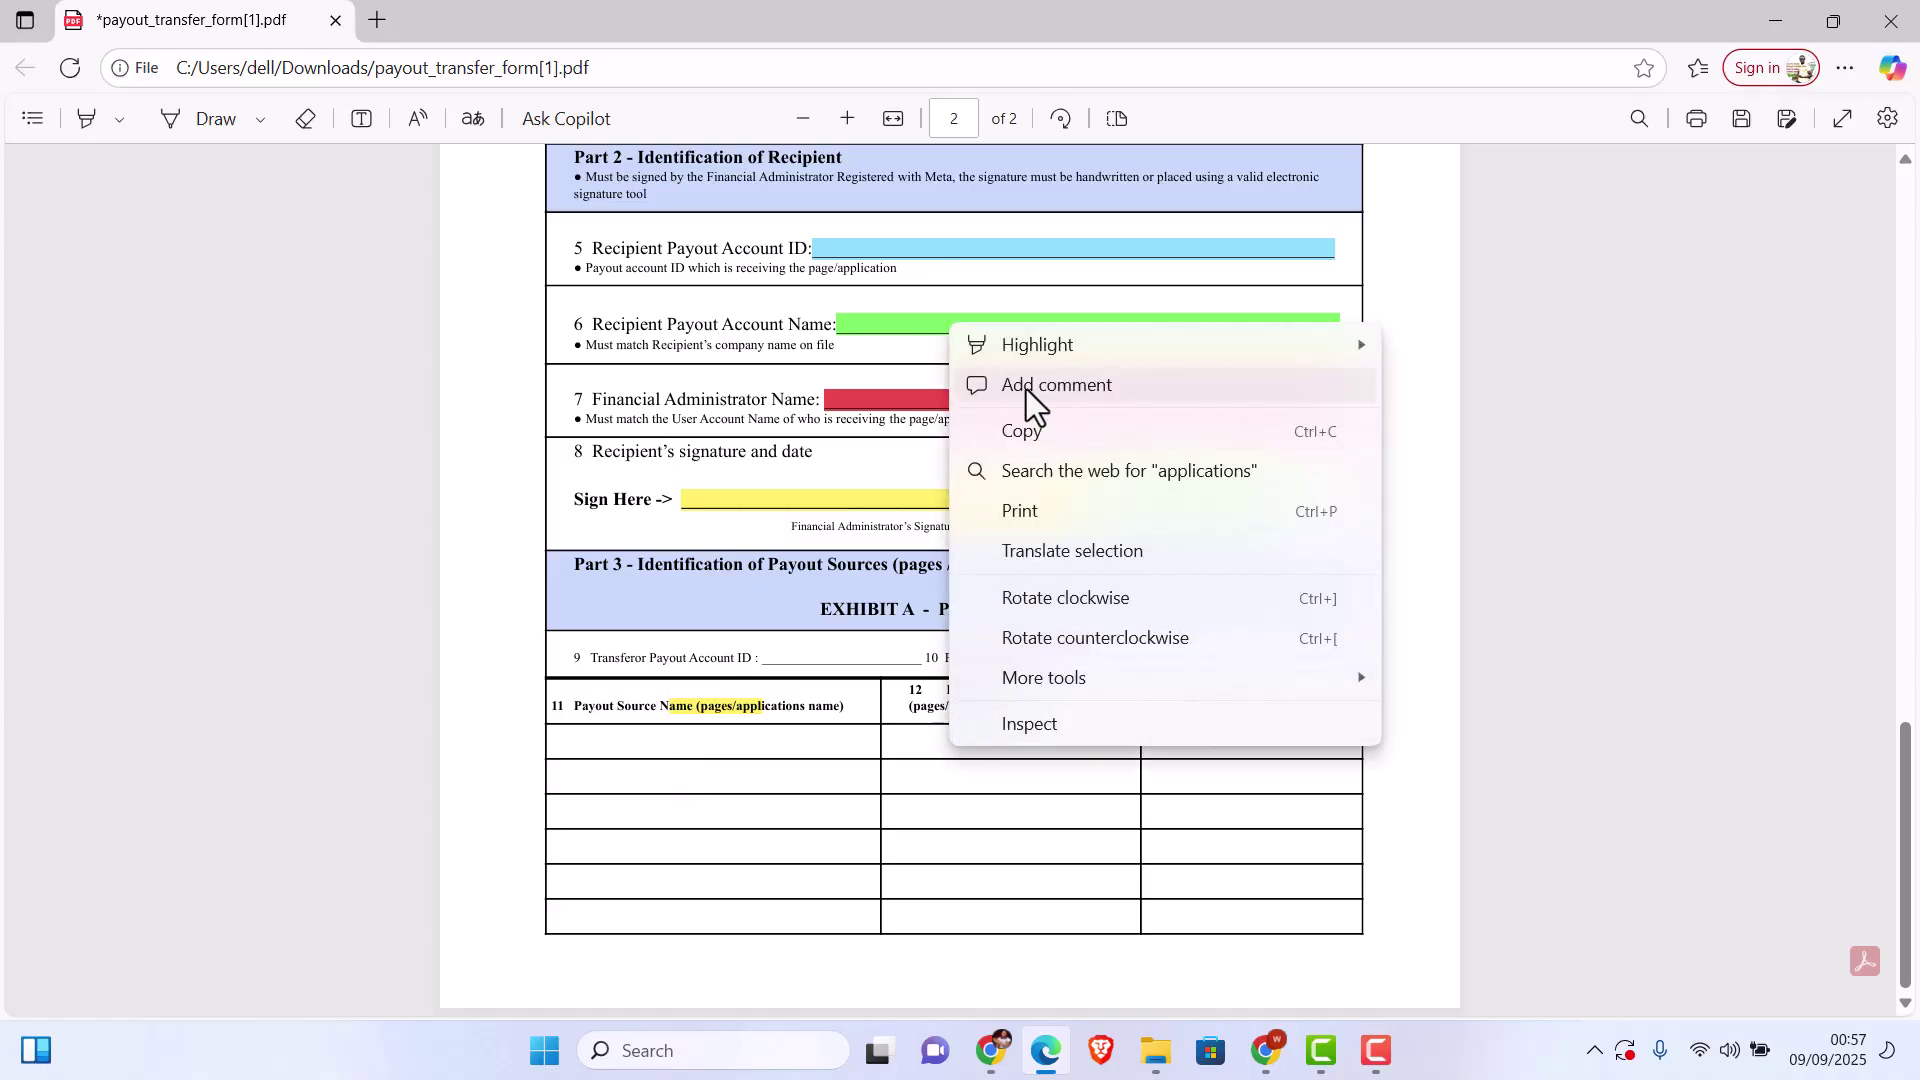
{"action": "mouse_move", "coordinate": [1037, 348]}
{"action": "left_click", "coordinate": [1455, 387]}
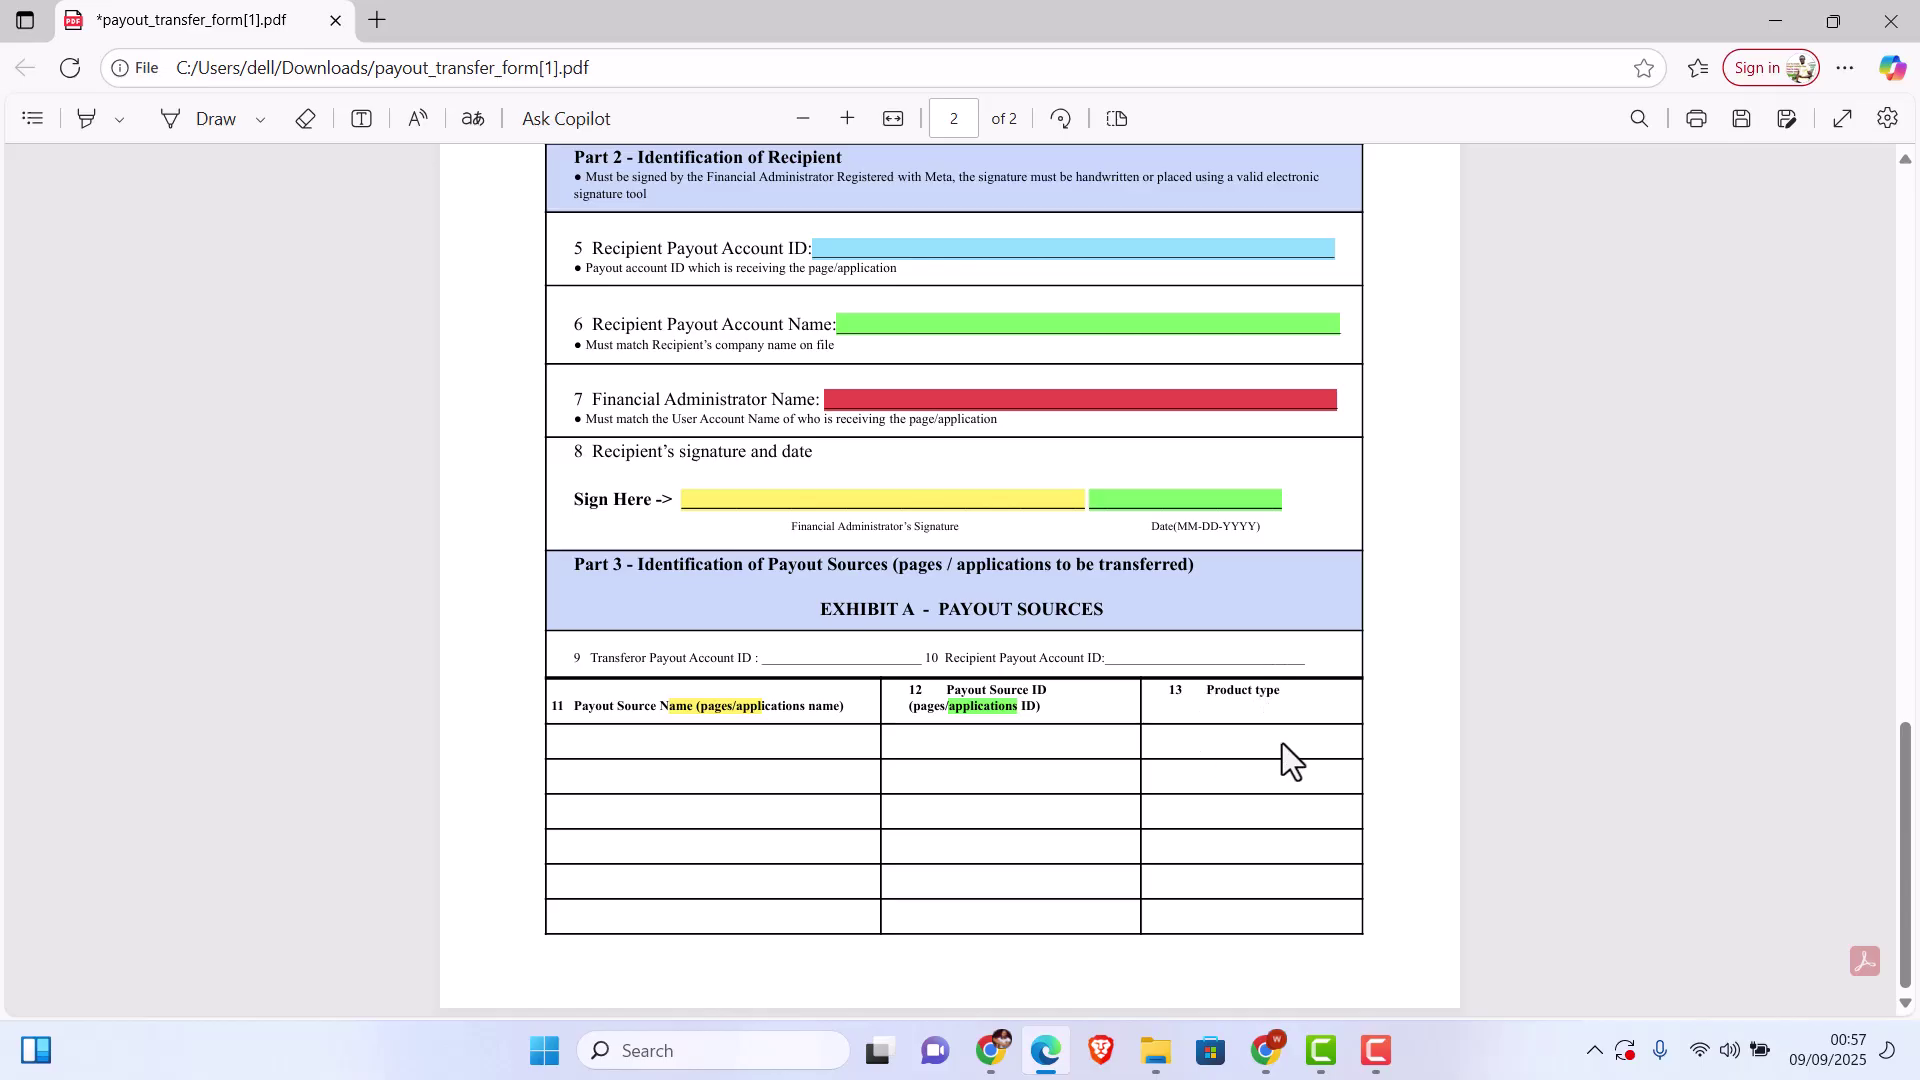
{"action": "left_click_drag", "start_coordinate": [1232, 712], "coordinate": [1293, 705]}
{"action": "left_click", "coordinate": [1251, 699]}
- Highlight 'Product' in the Product type header pink, replacing the first light-blue highlight
{"action": "double_click", "coordinate": [1242, 697]}
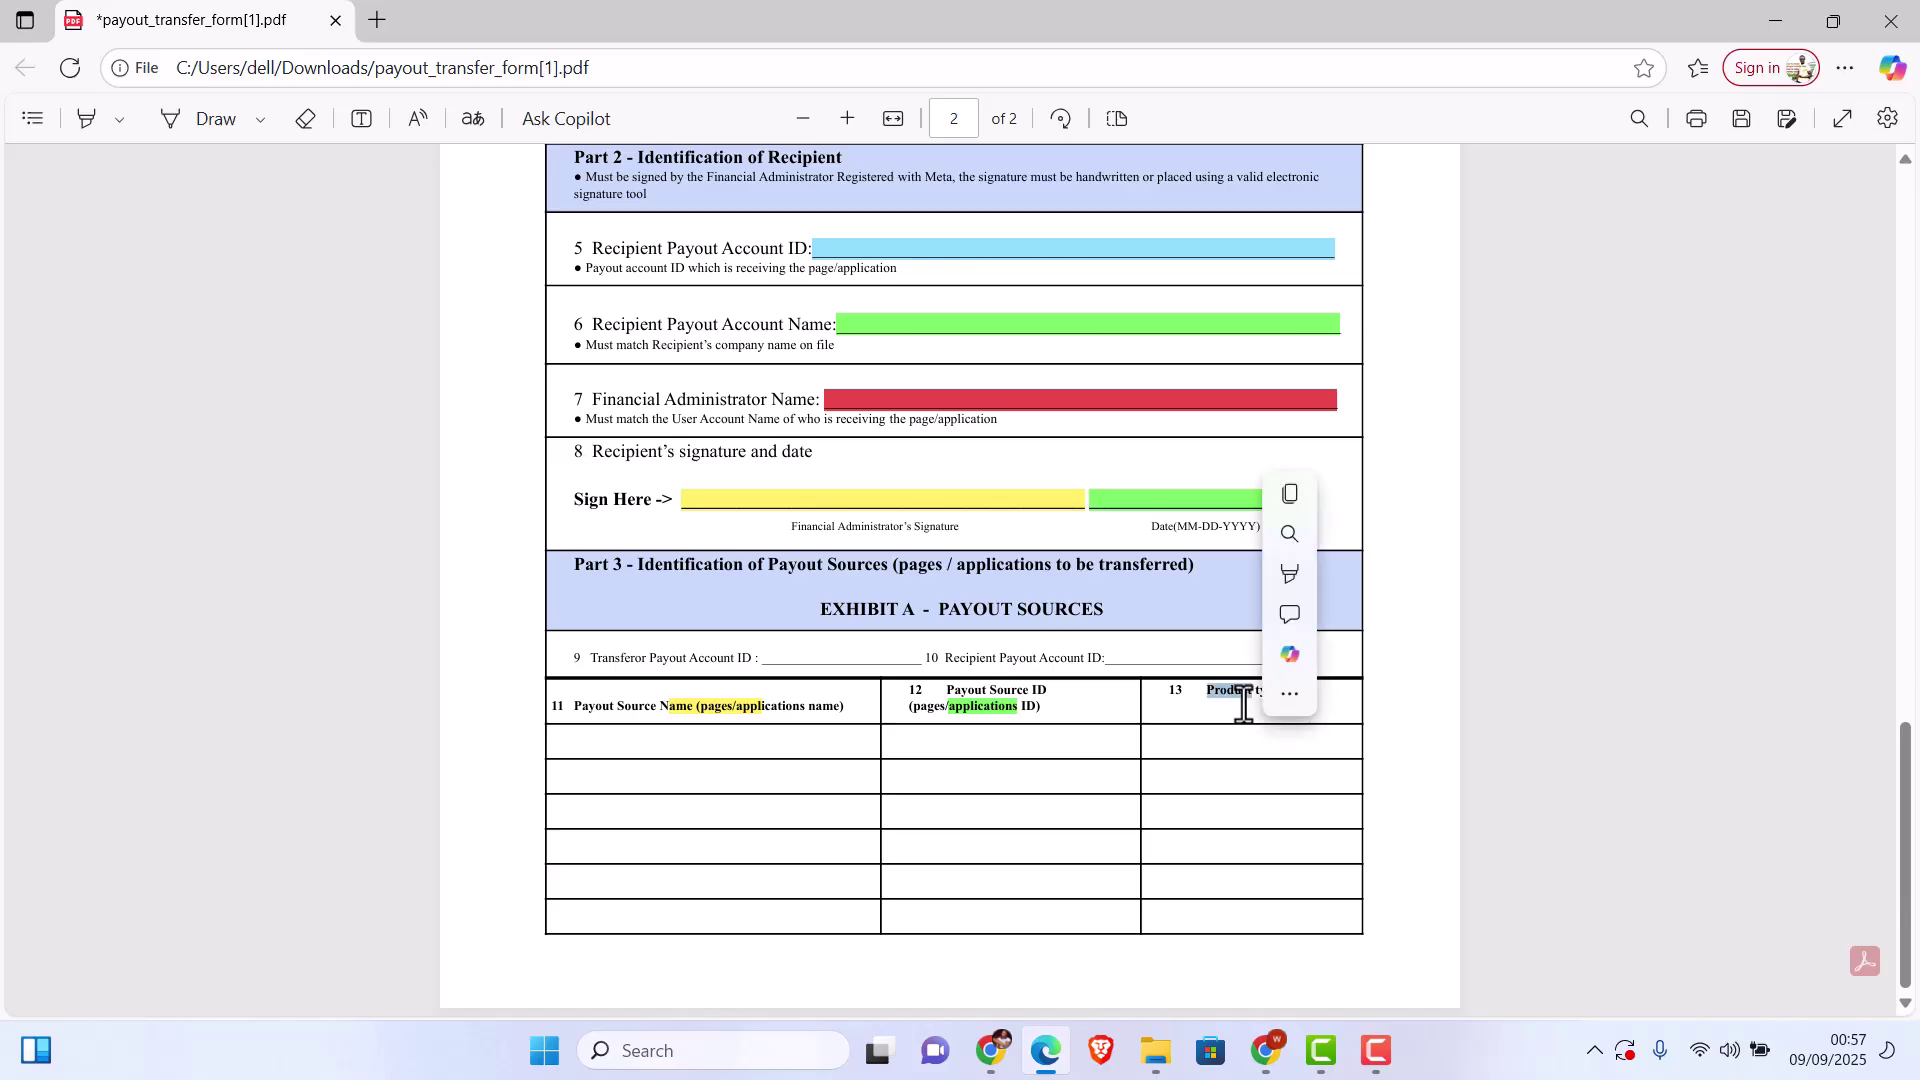
{"action": "mouse_move", "coordinate": [1292, 580]}
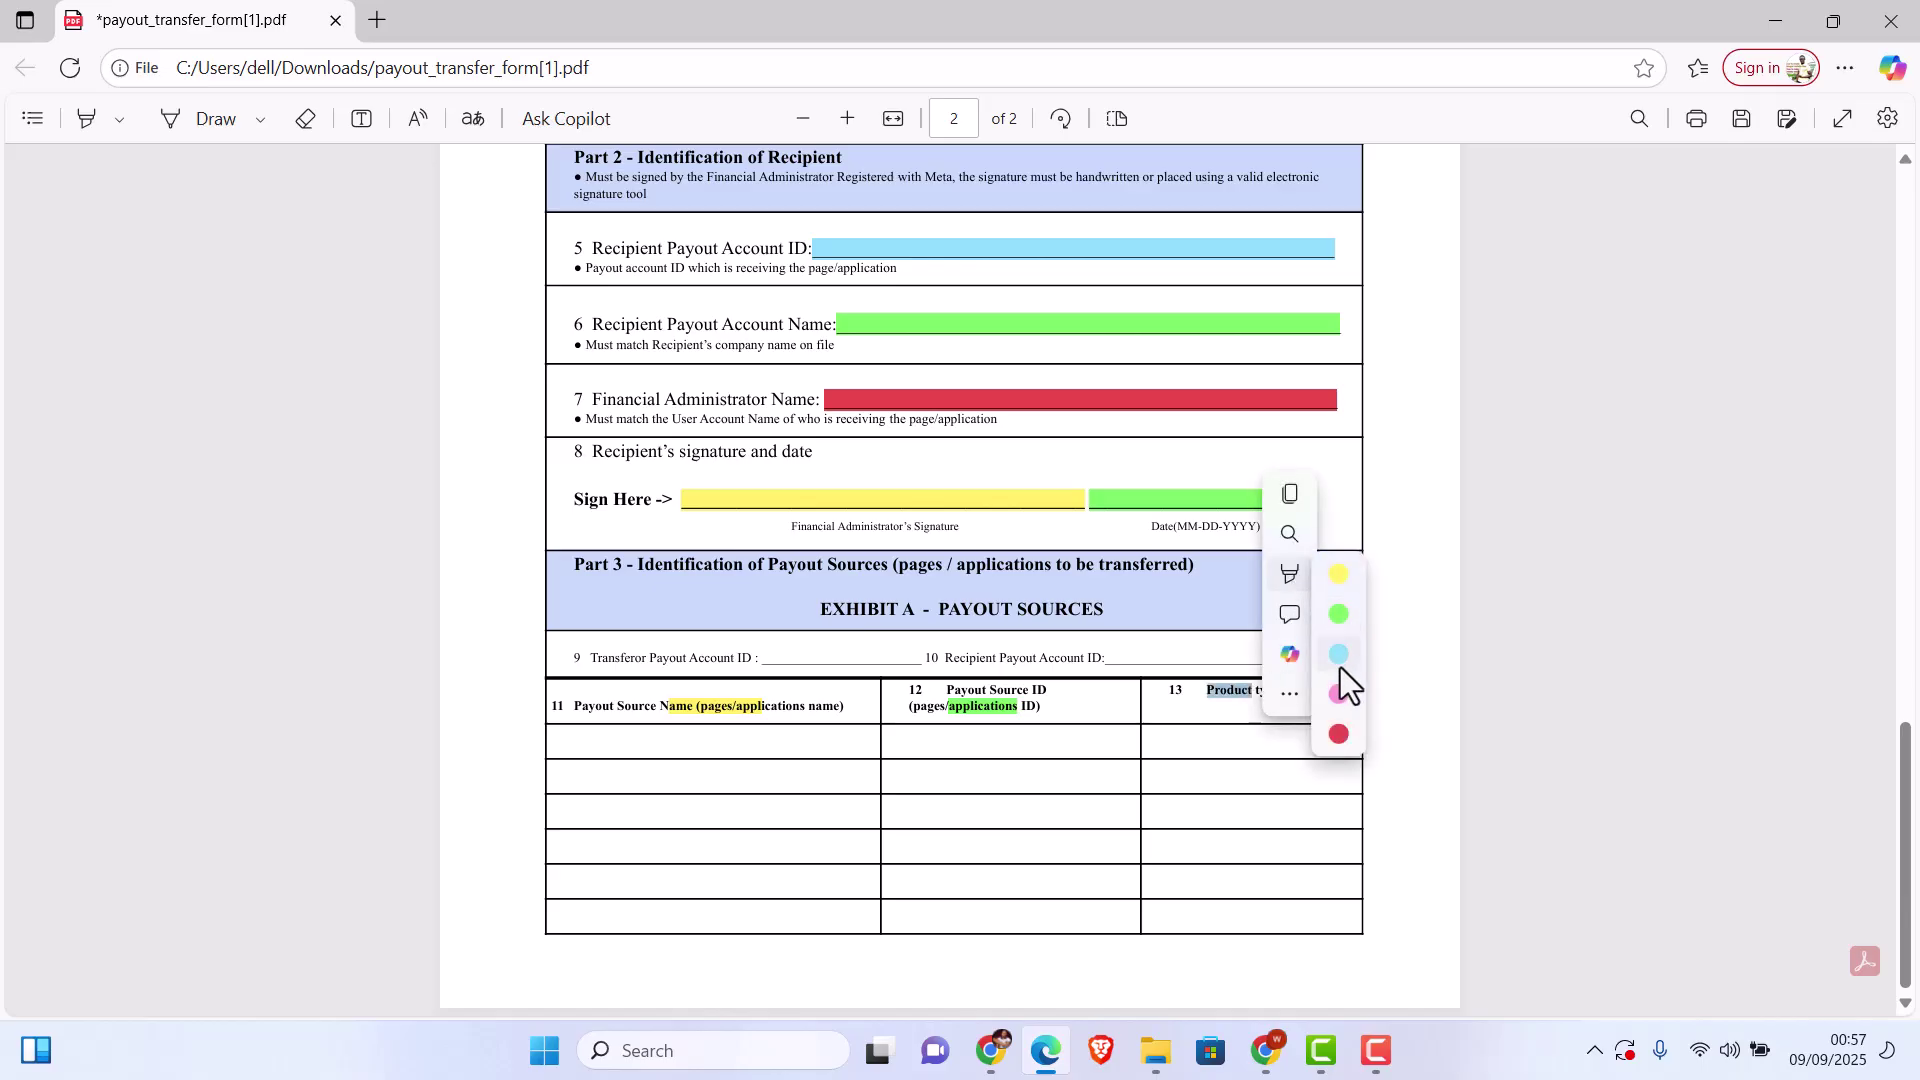
{"action": "left_click", "coordinate": [1339, 662]}
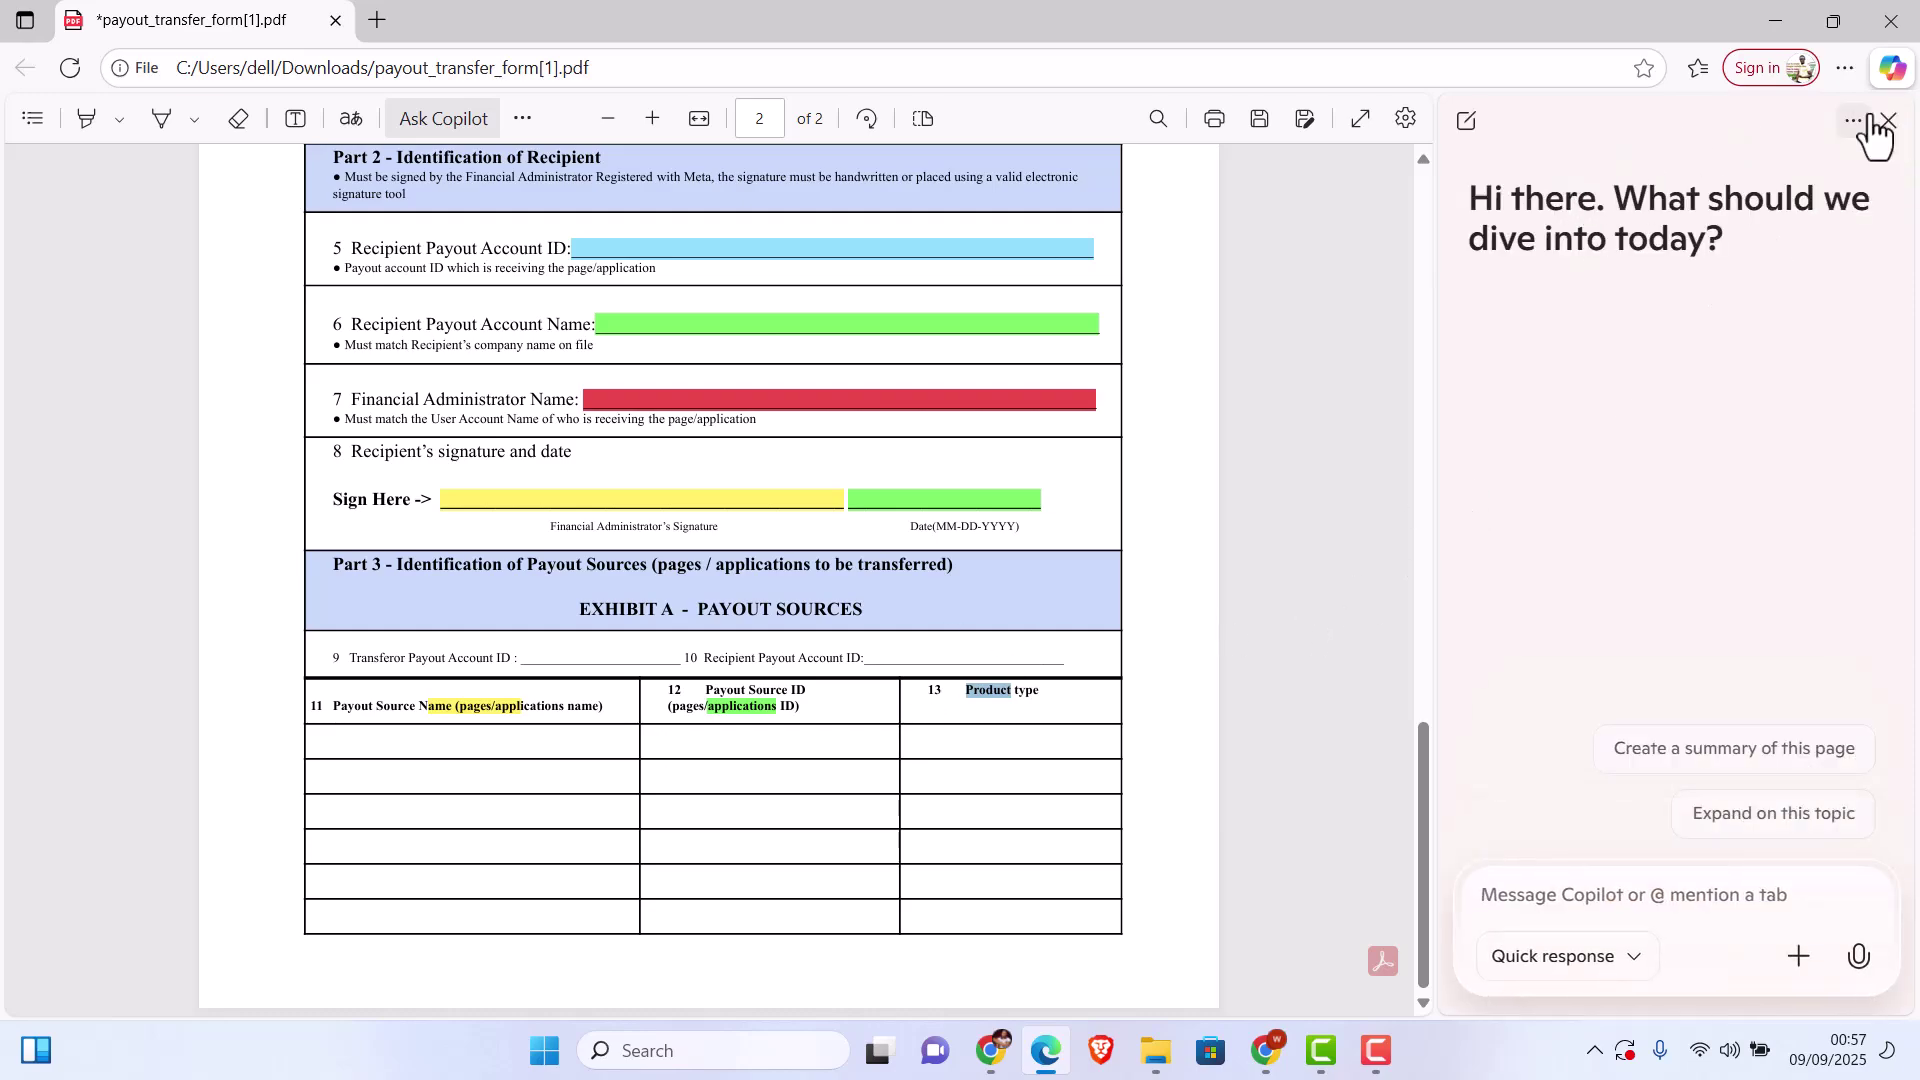
{"action": "left_click", "coordinate": [1890, 120]}
{"action": "left_click", "coordinate": [1888, 118]}
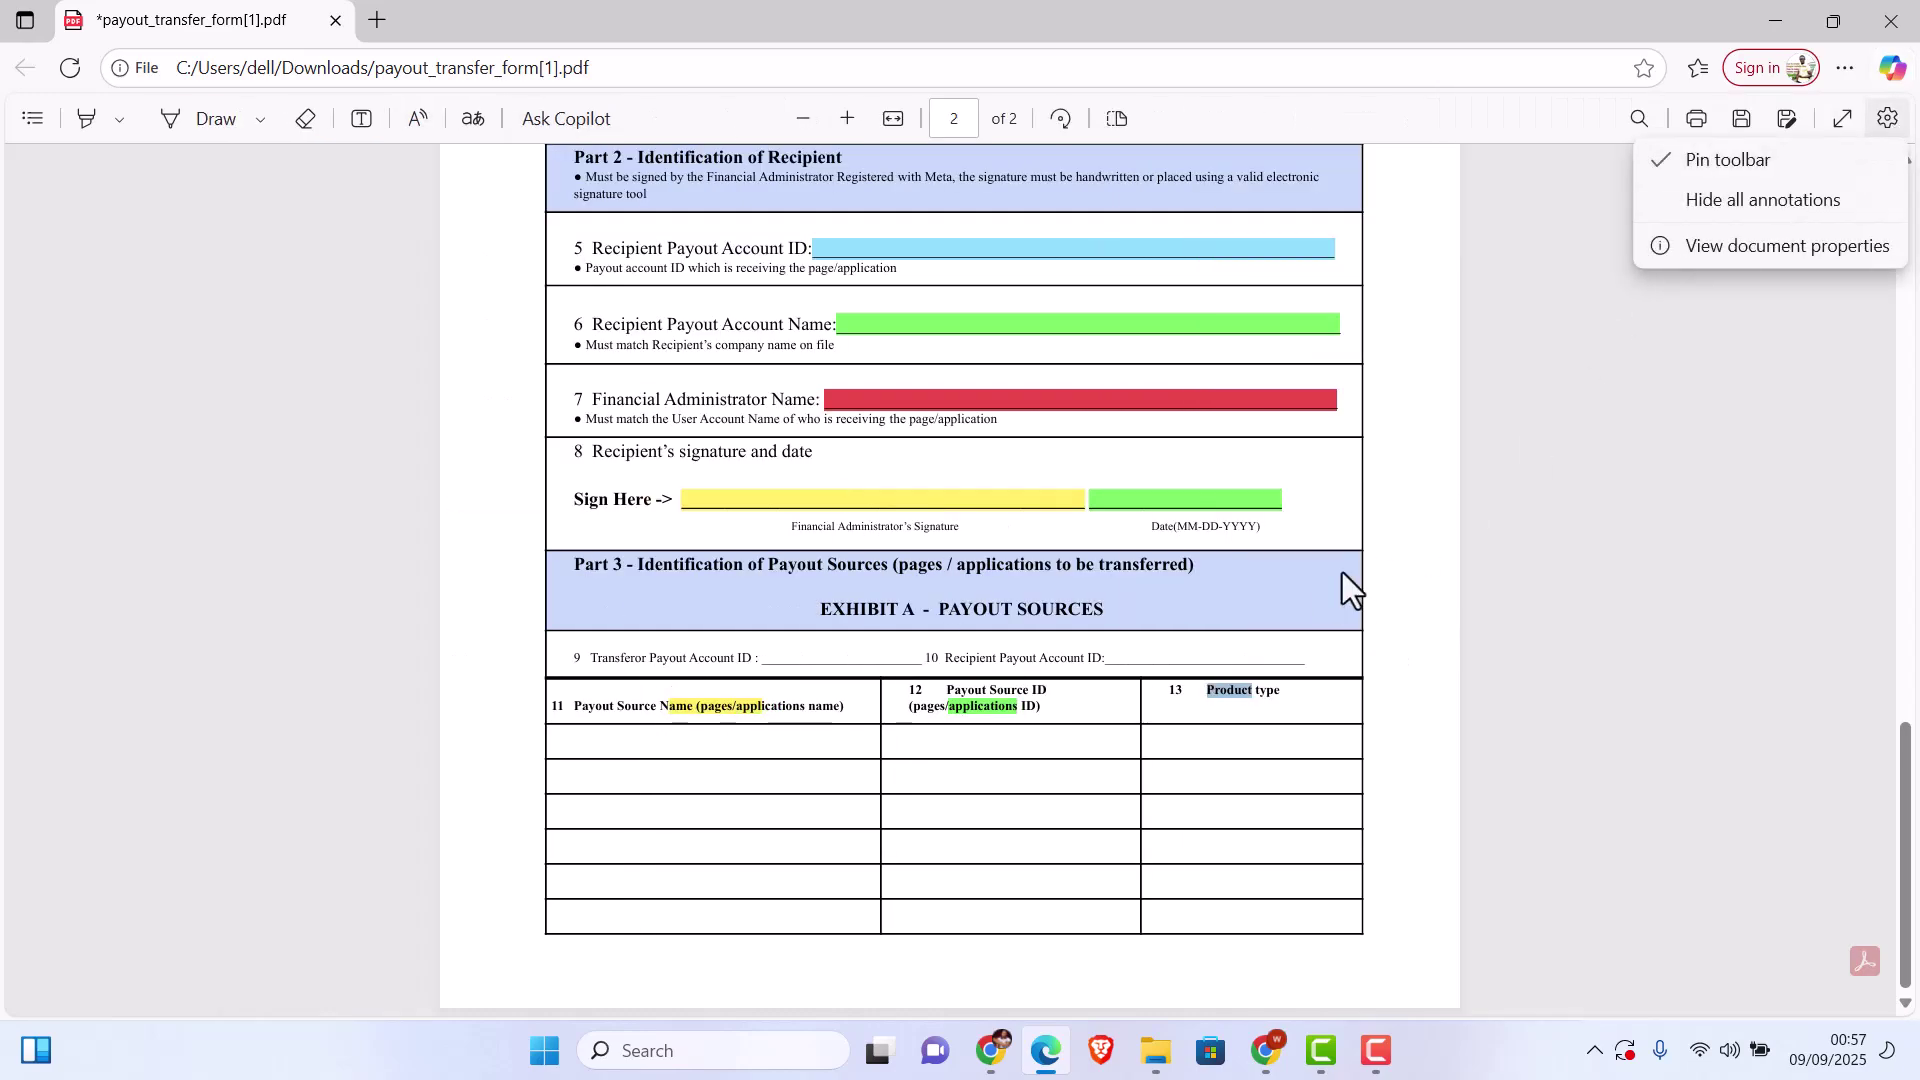
{"action": "left_click", "coordinate": [1212, 694]}
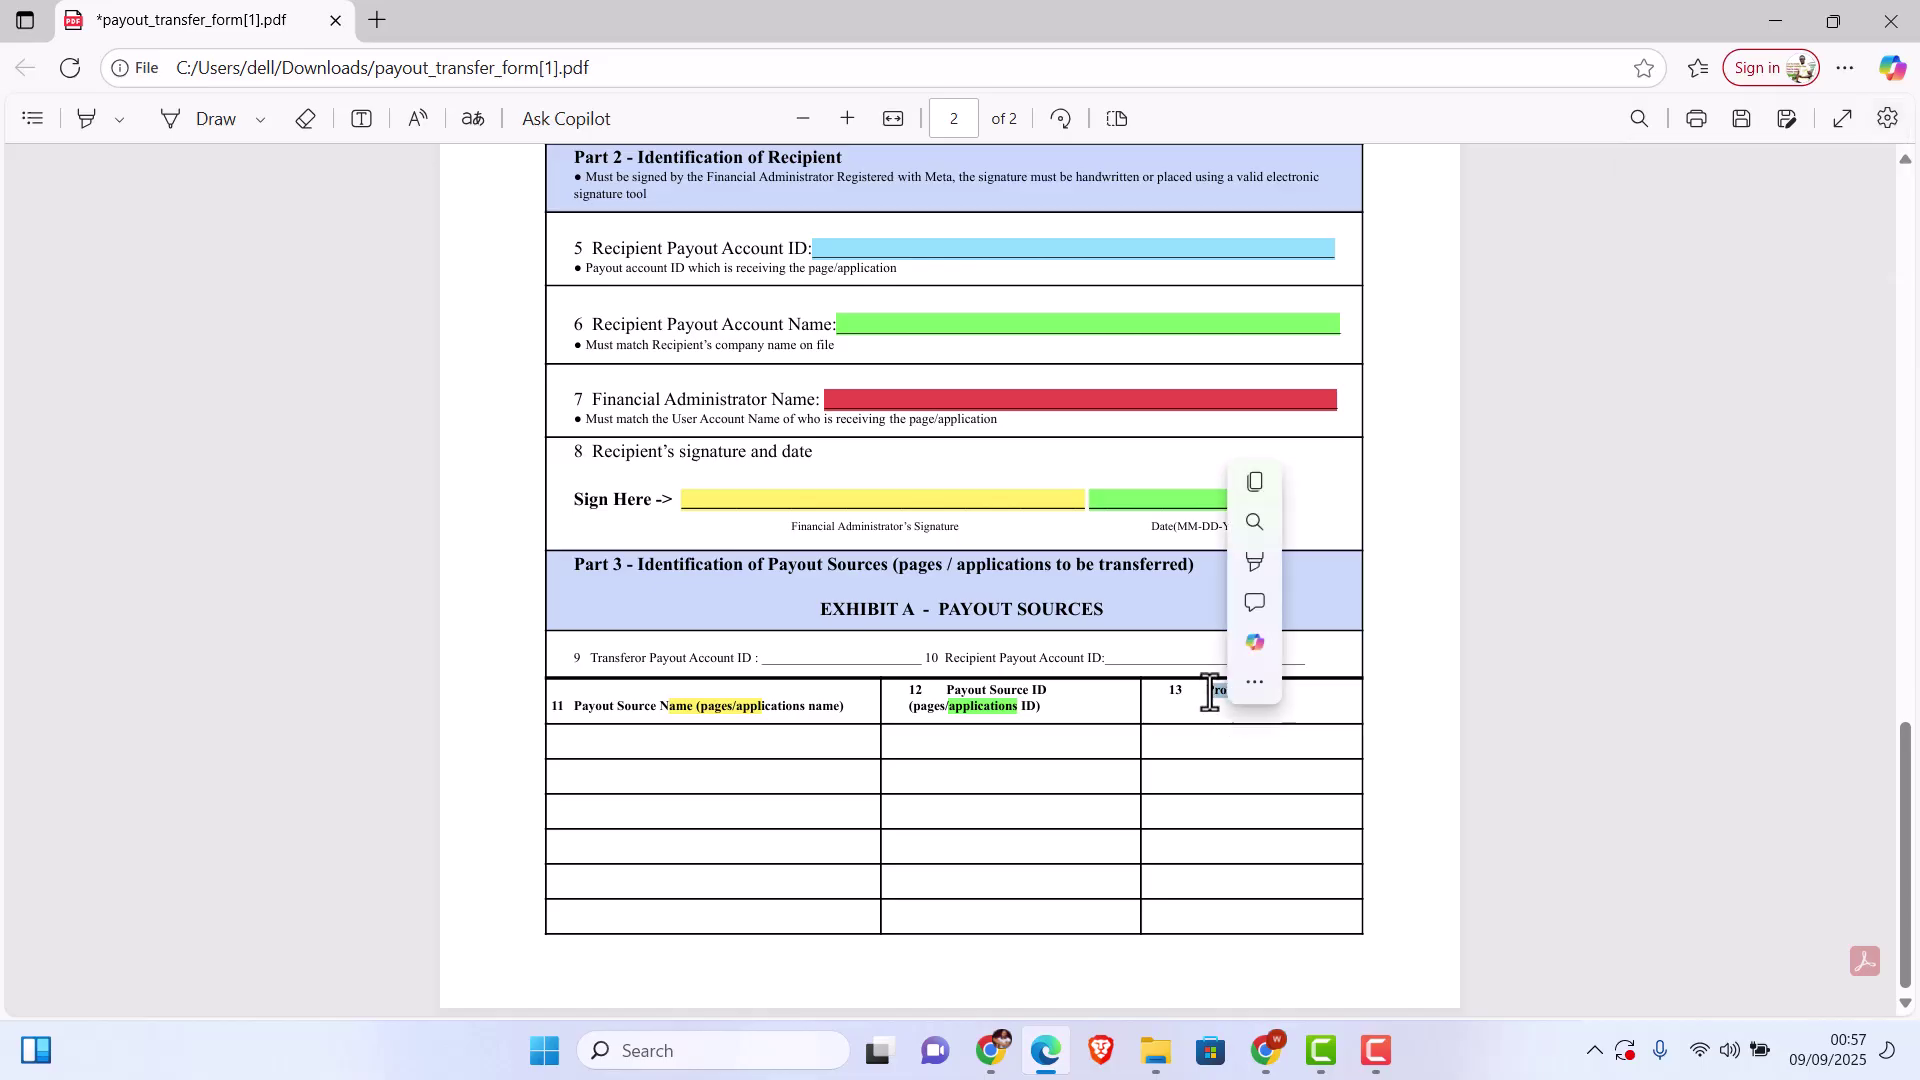
{"action": "mouse_move", "coordinate": [1250, 590]}
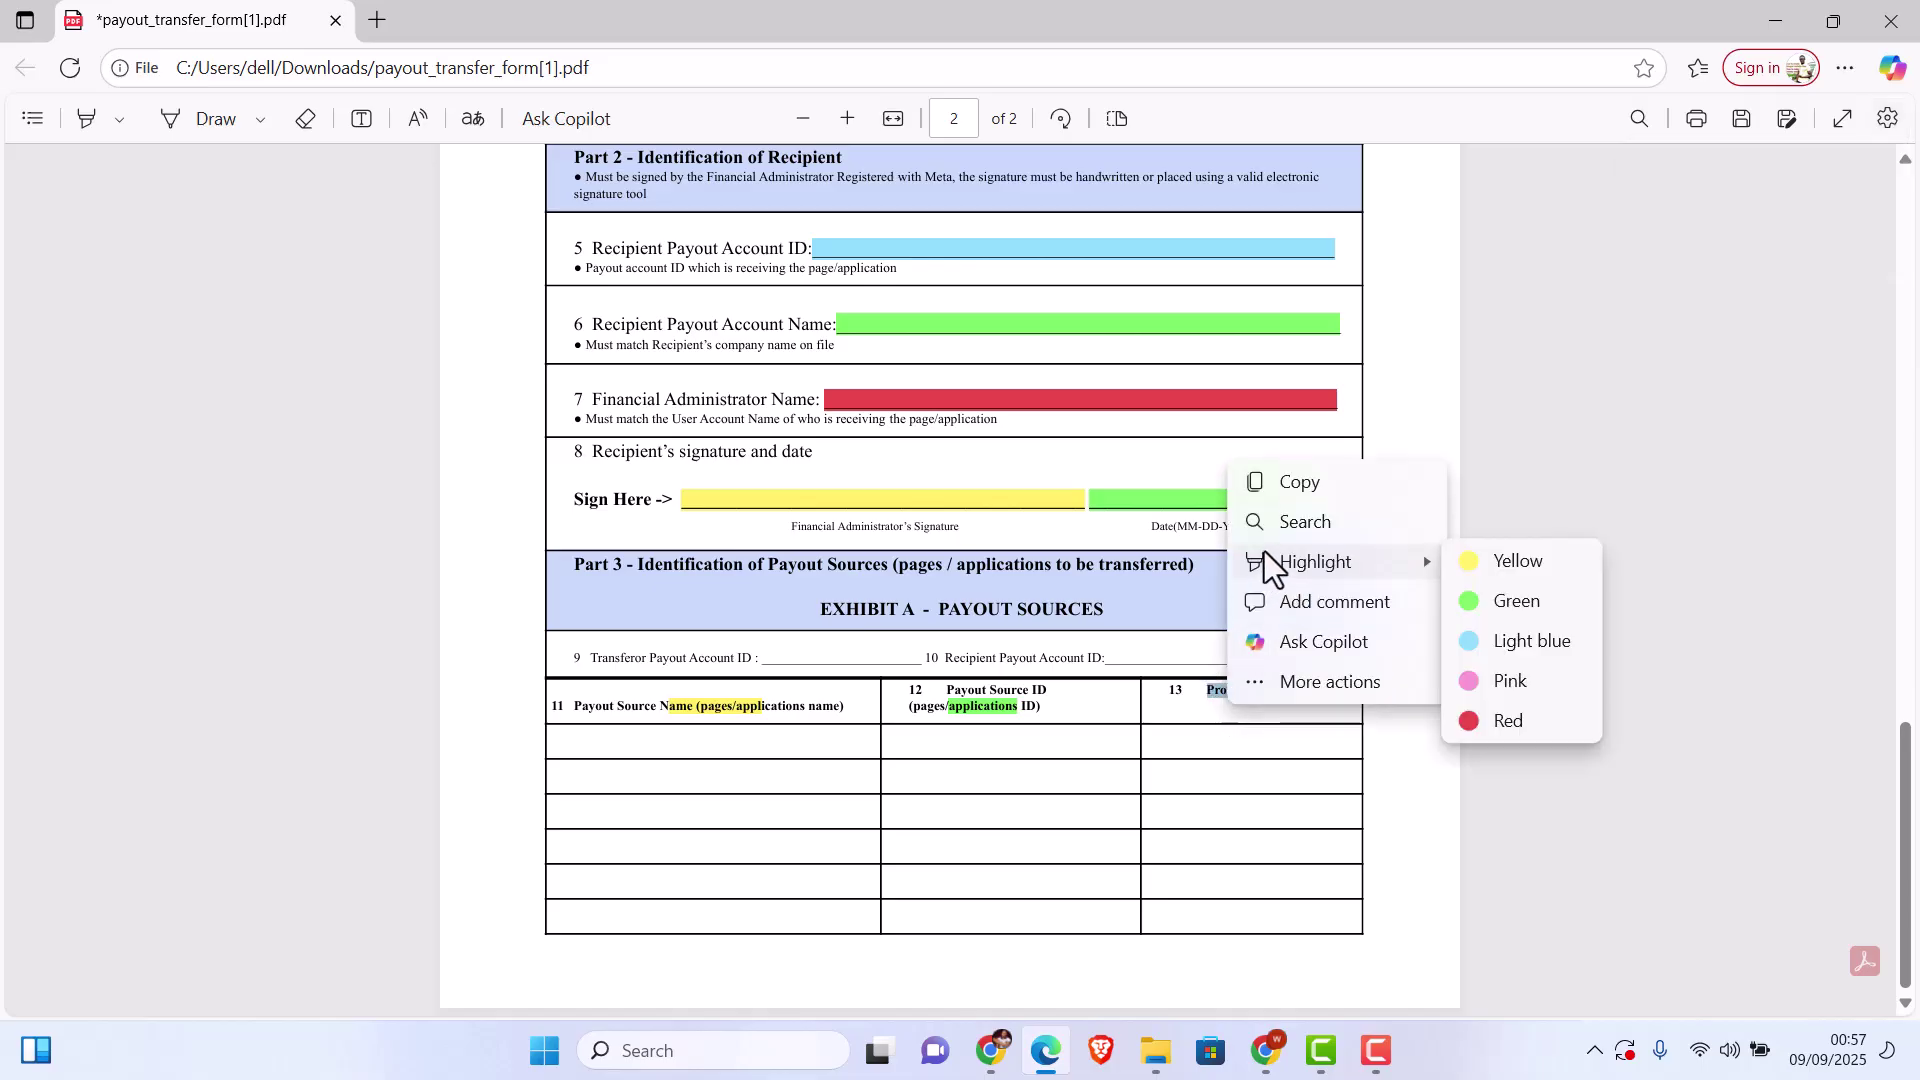
{"action": "left_click", "coordinate": [1461, 686]}
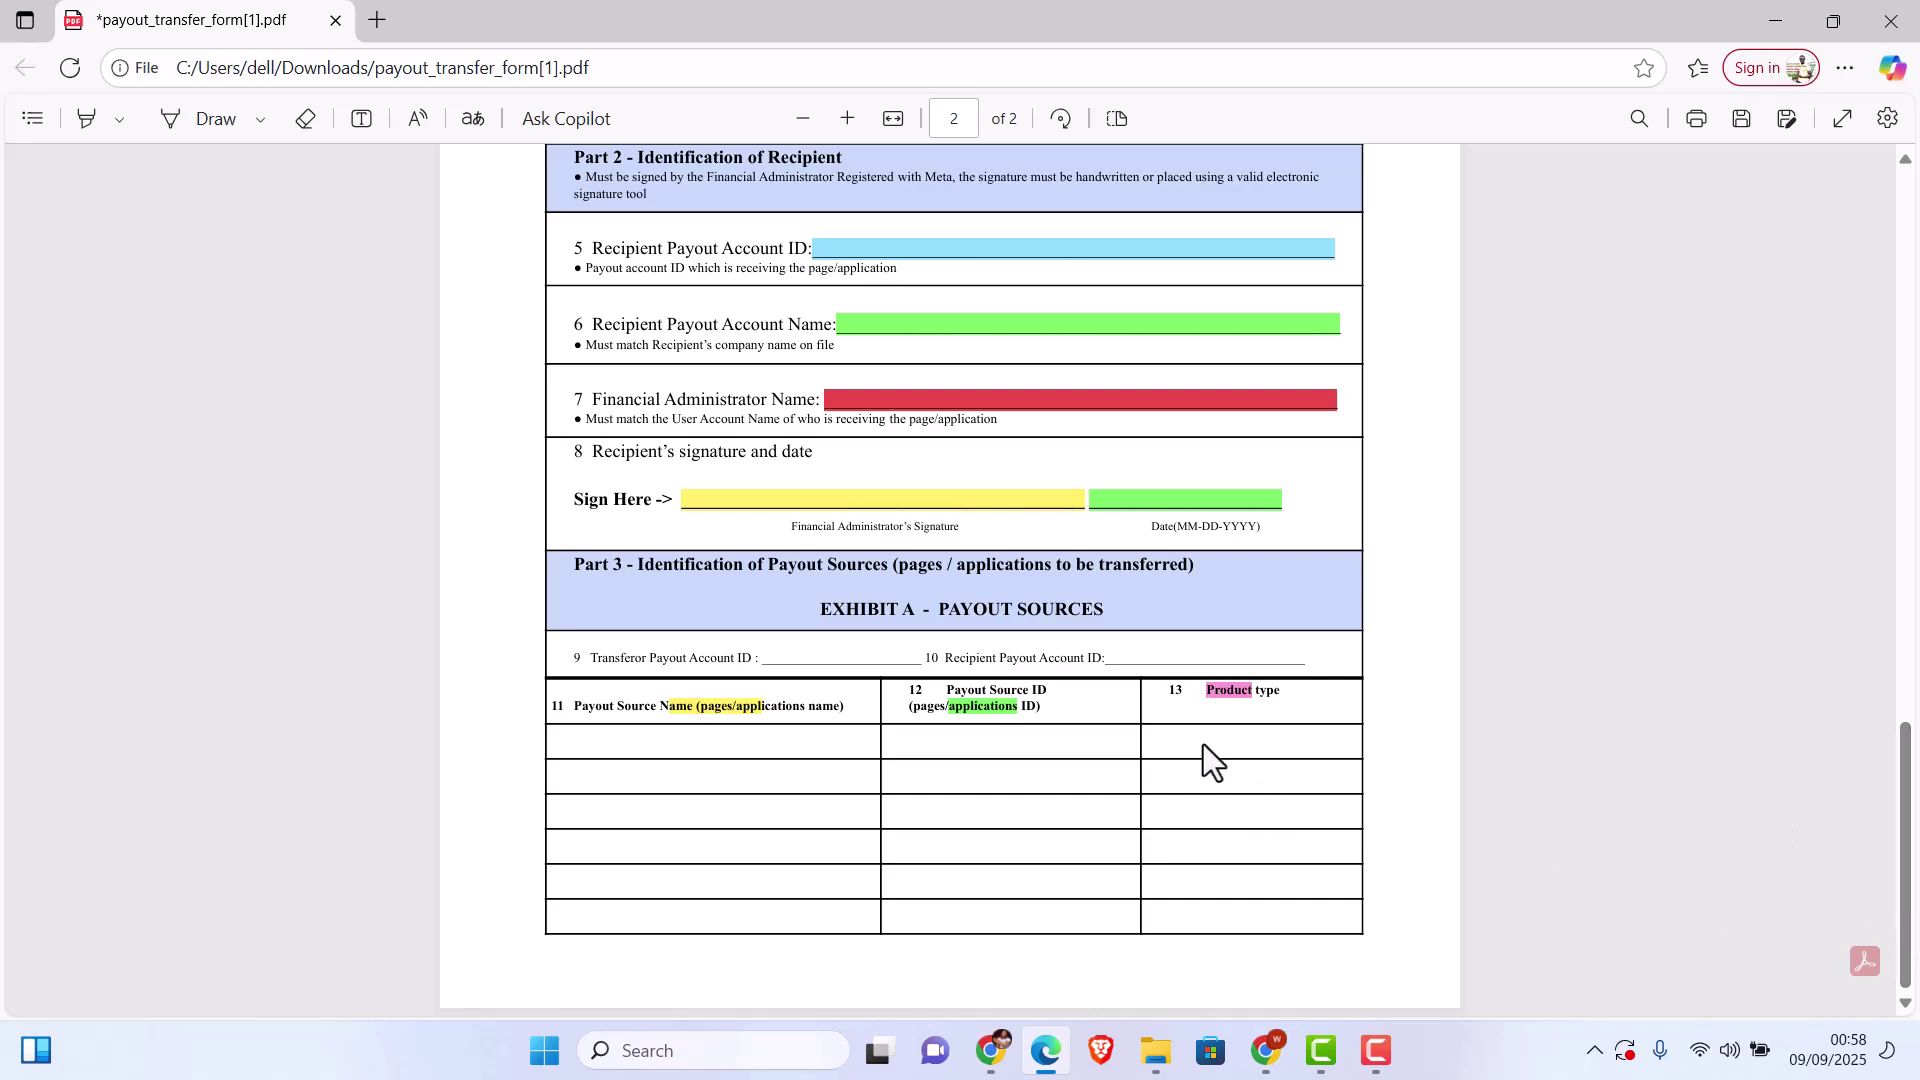
{"action": "left_click_drag", "start_coordinate": [1905, 810], "coordinate": [1888, 262]}
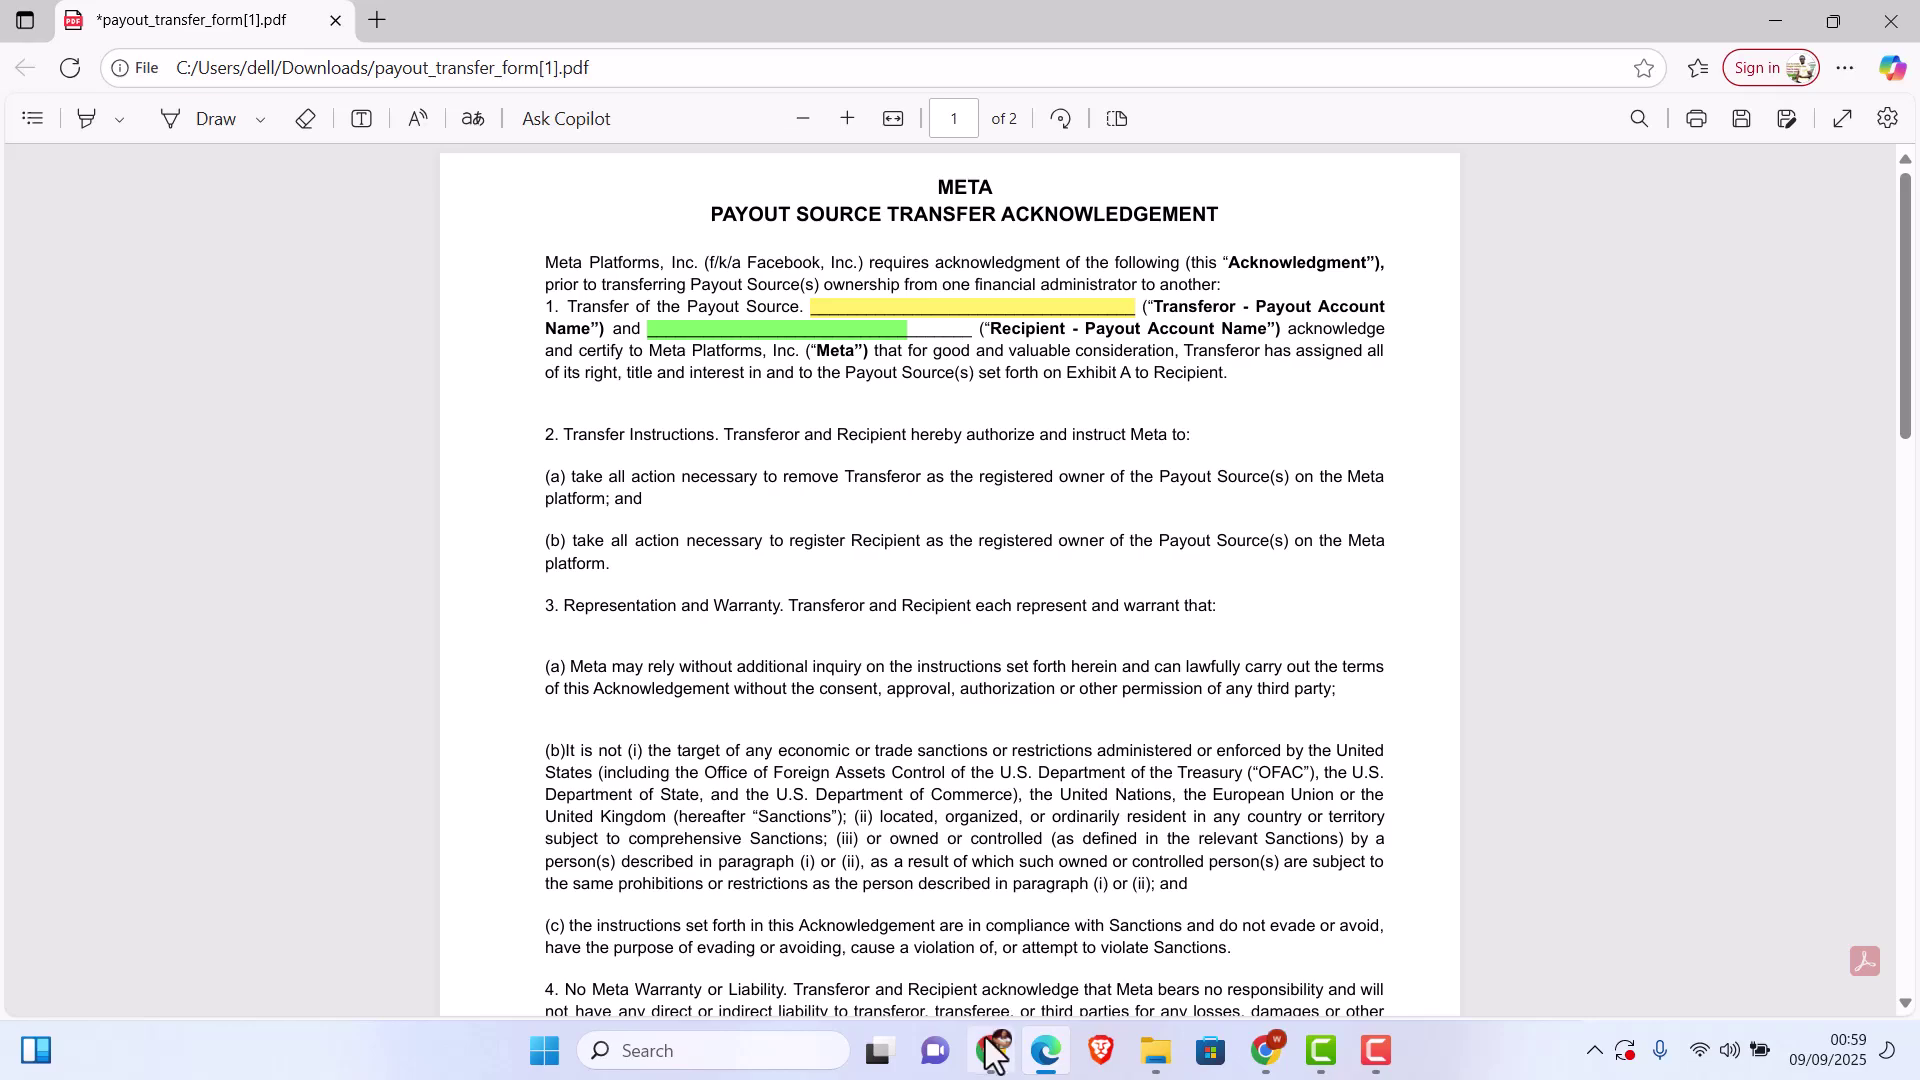
- Switch to Chrome and show the Canva home page tab
{"action": "mouse_move", "coordinate": [999, 1070]}
{"action": "left_click", "coordinate": [1046, 990]}
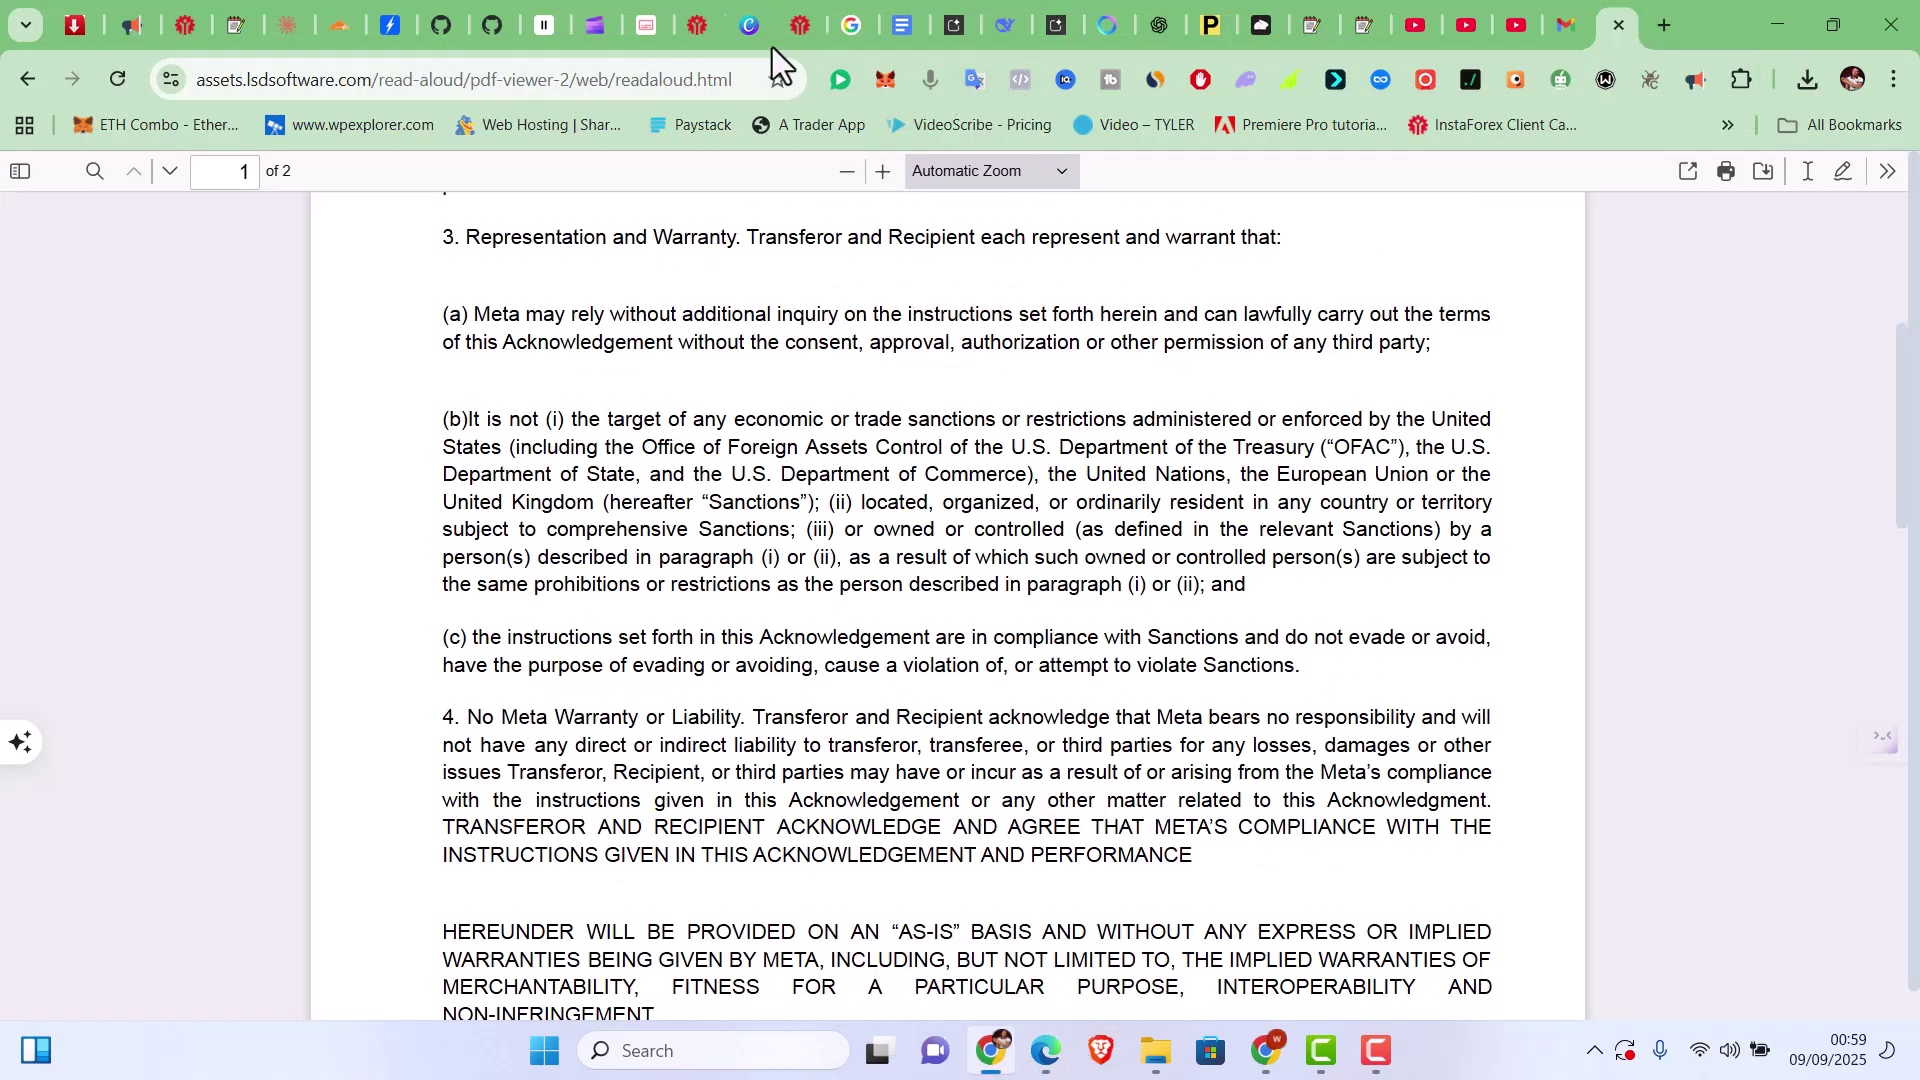
{"action": "left_click", "coordinate": [746, 28]}
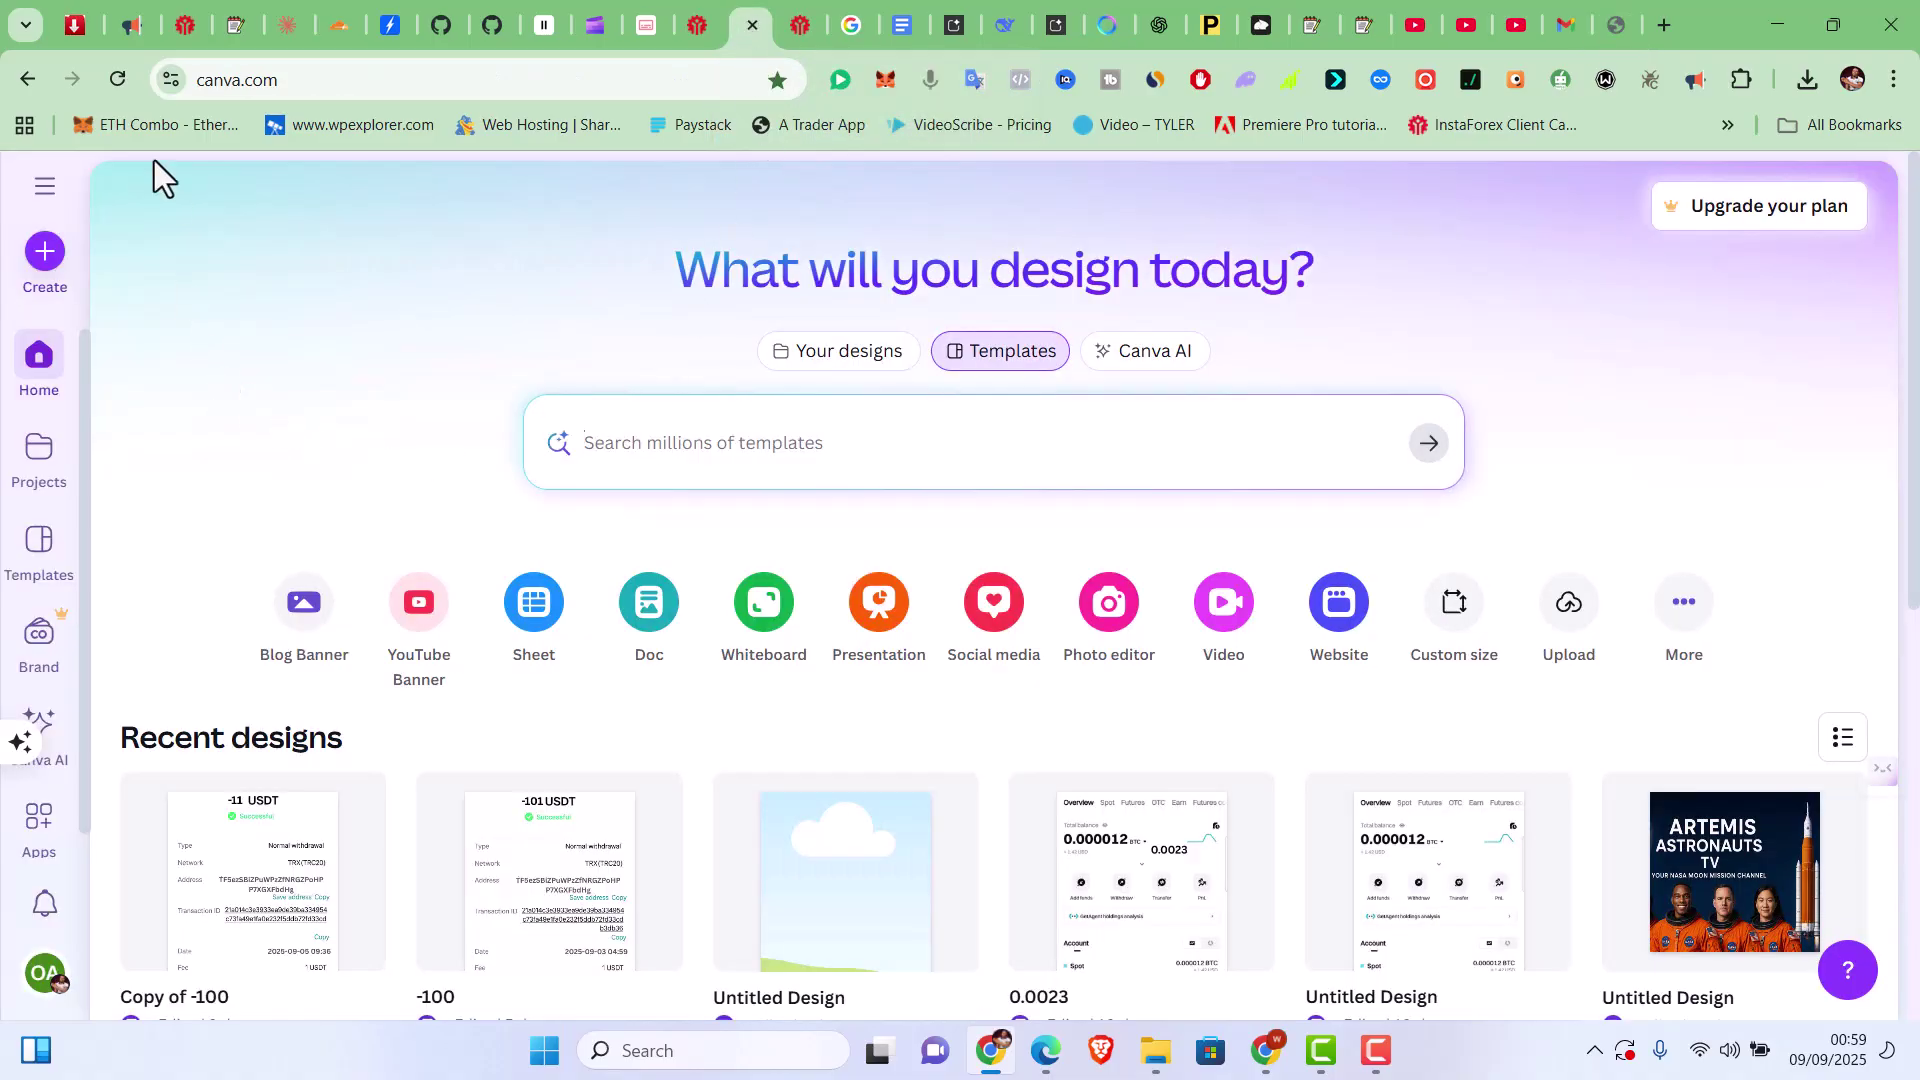
{"action": "left_click", "coordinate": [118, 82]}
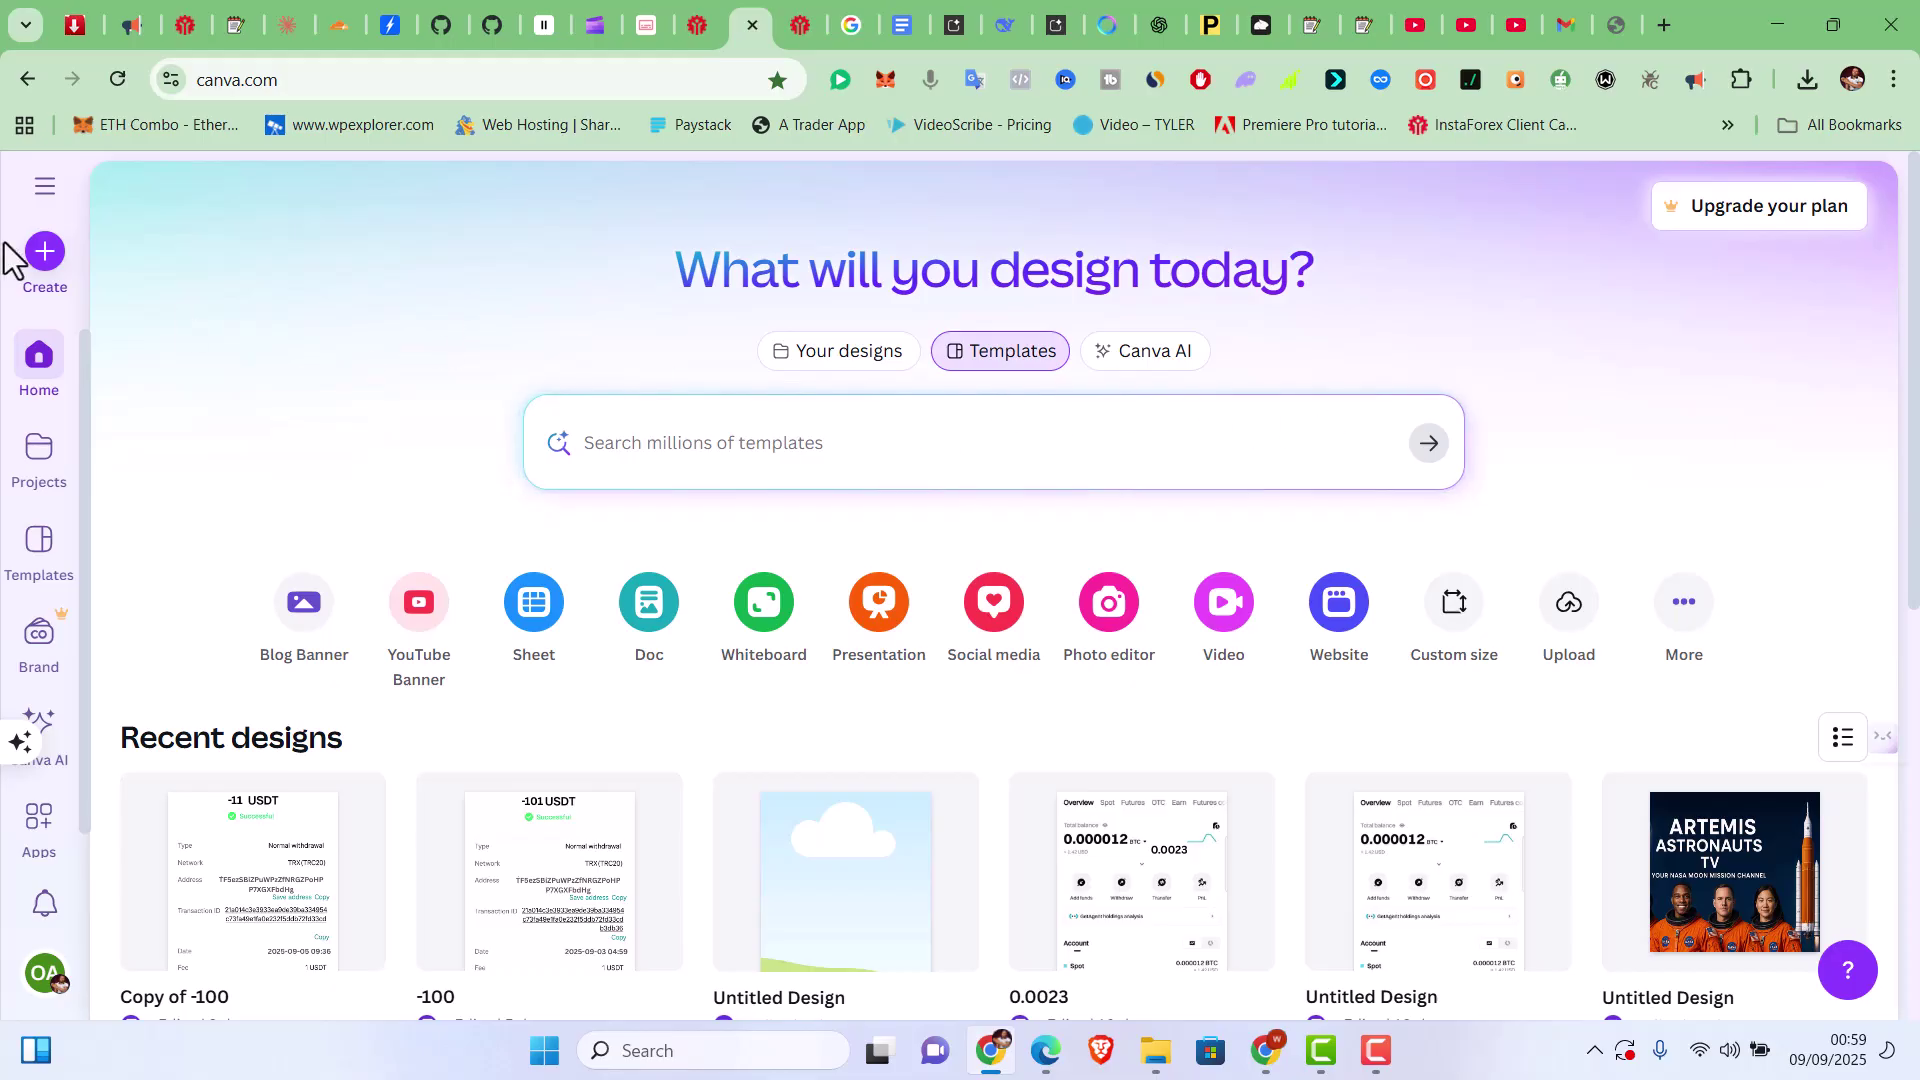
- Upload payout_transfer_form[1].pdf from Downloads to Canva
{"action": "left_click", "coordinate": [36, 252]}
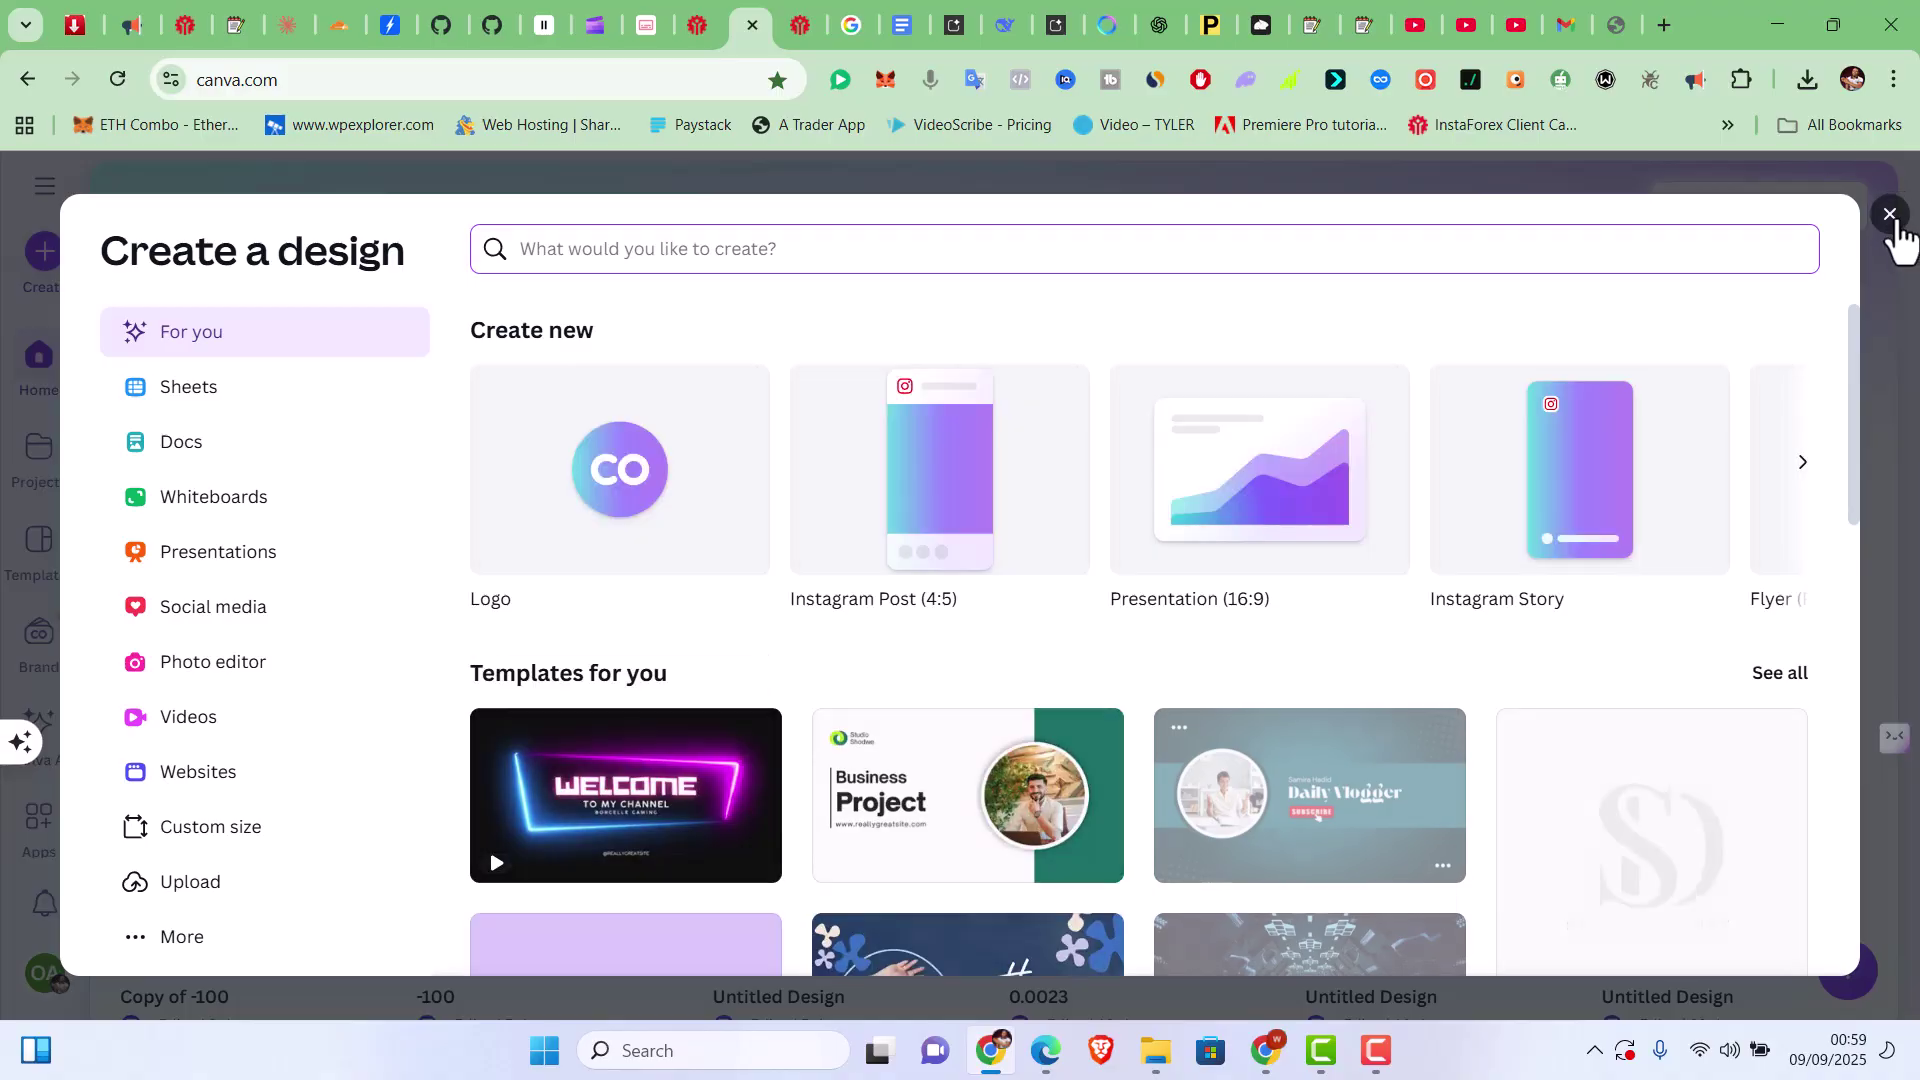
{"action": "left_click", "coordinate": [1889, 216]}
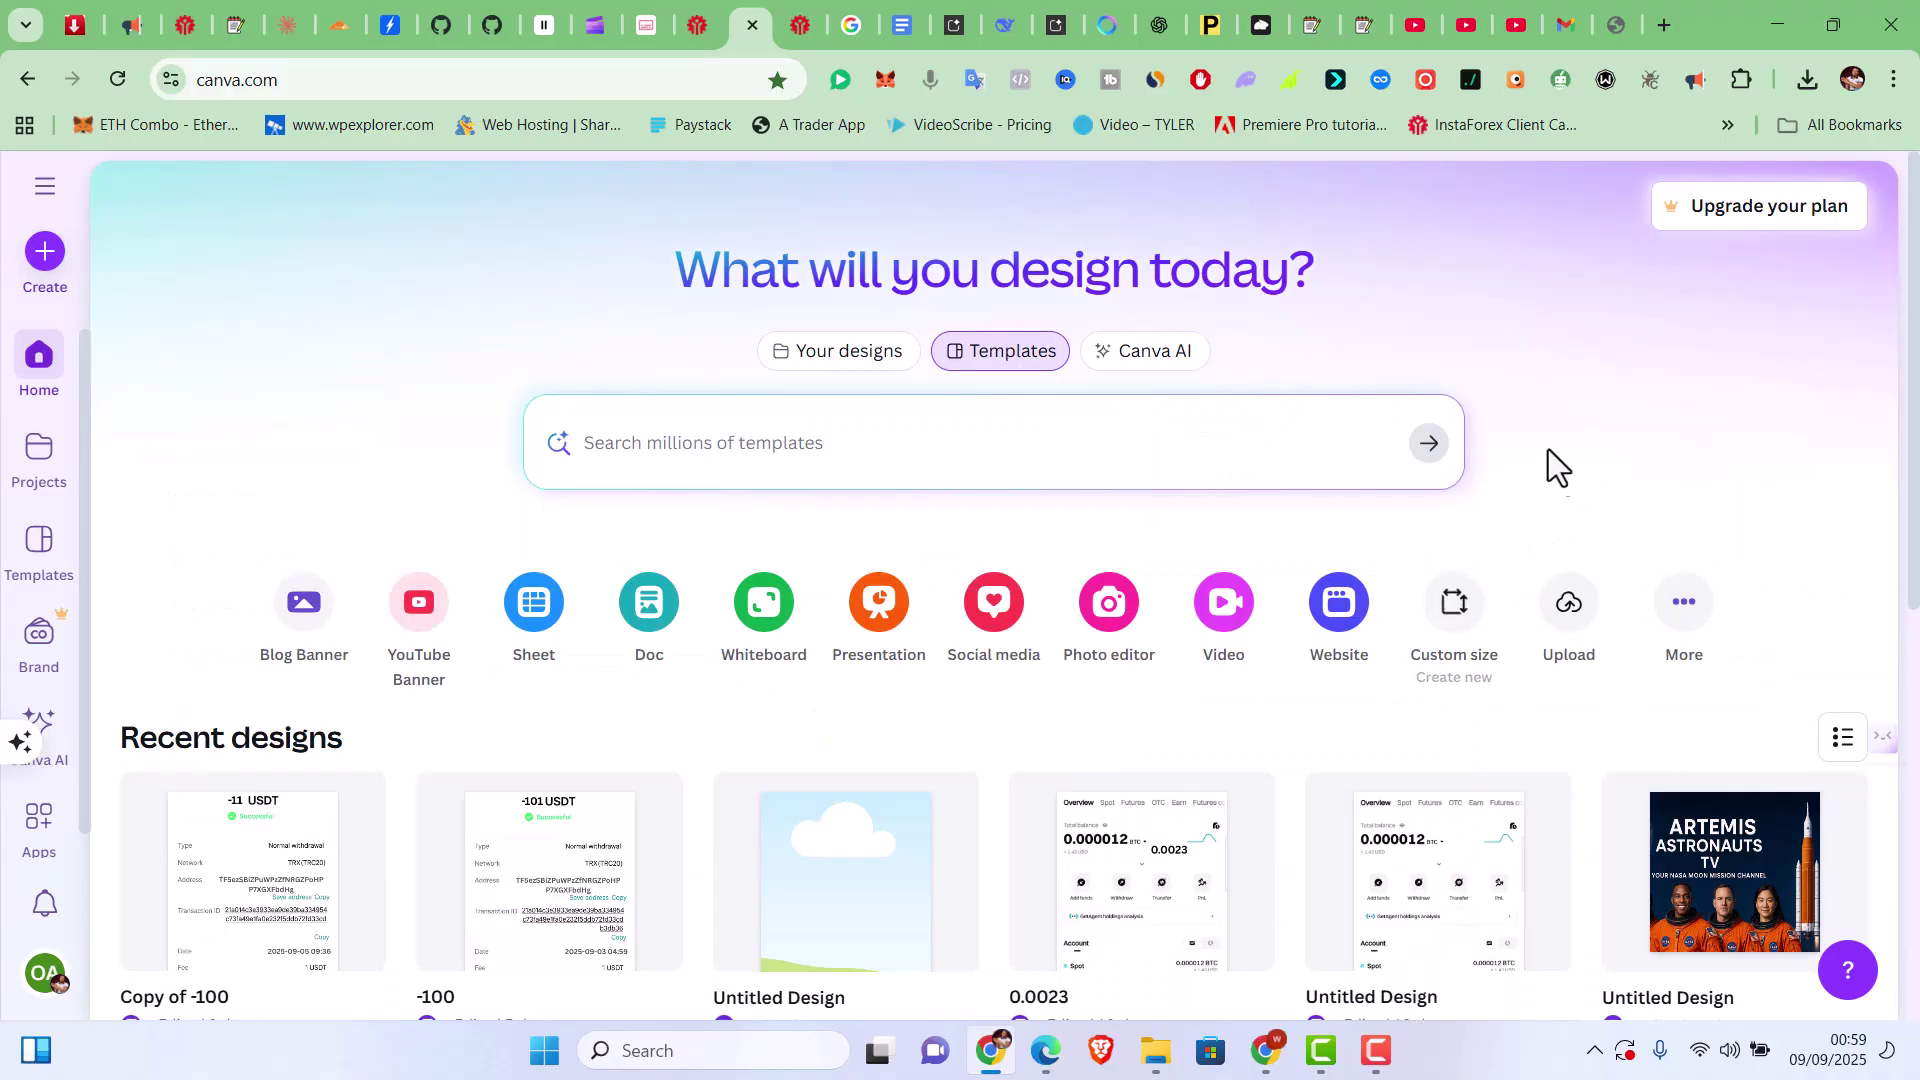
{"action": "left_click", "coordinate": [1570, 640]}
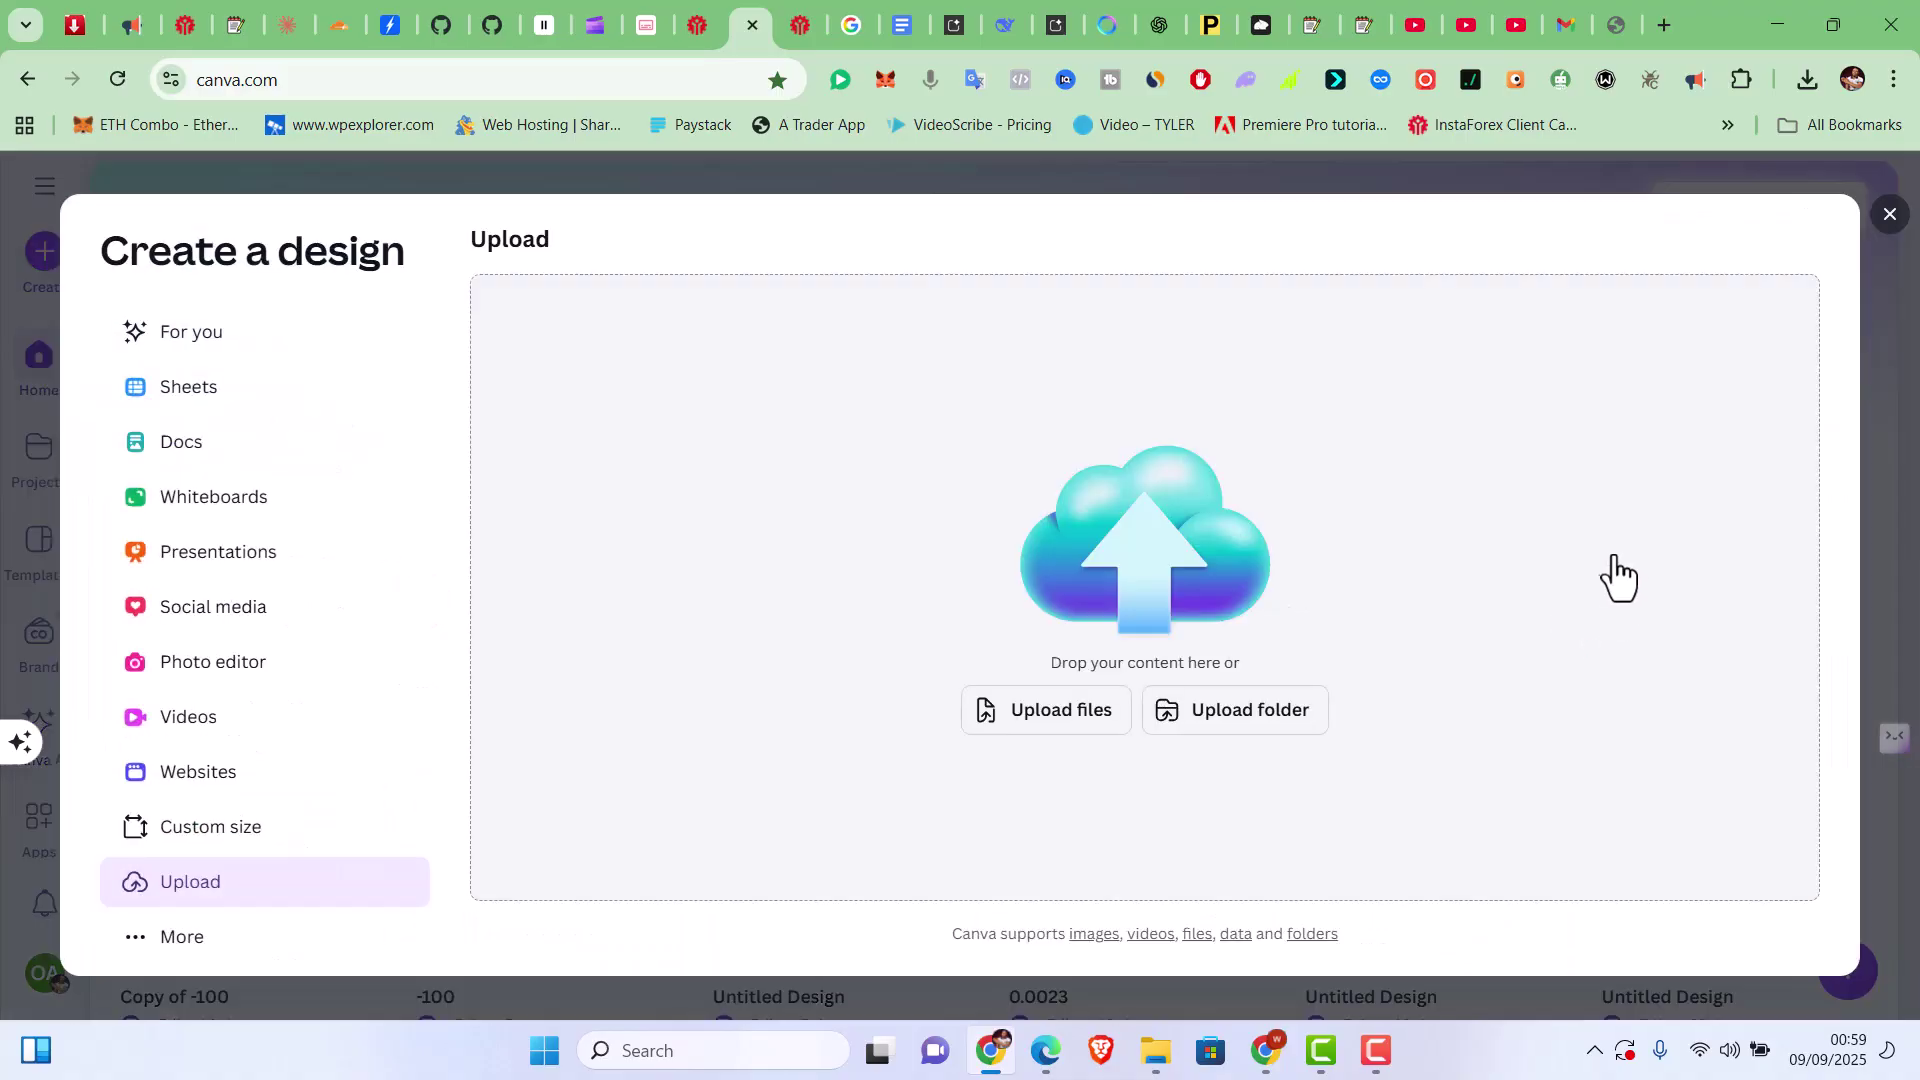
{"action": "left_click", "coordinate": [1058, 717]}
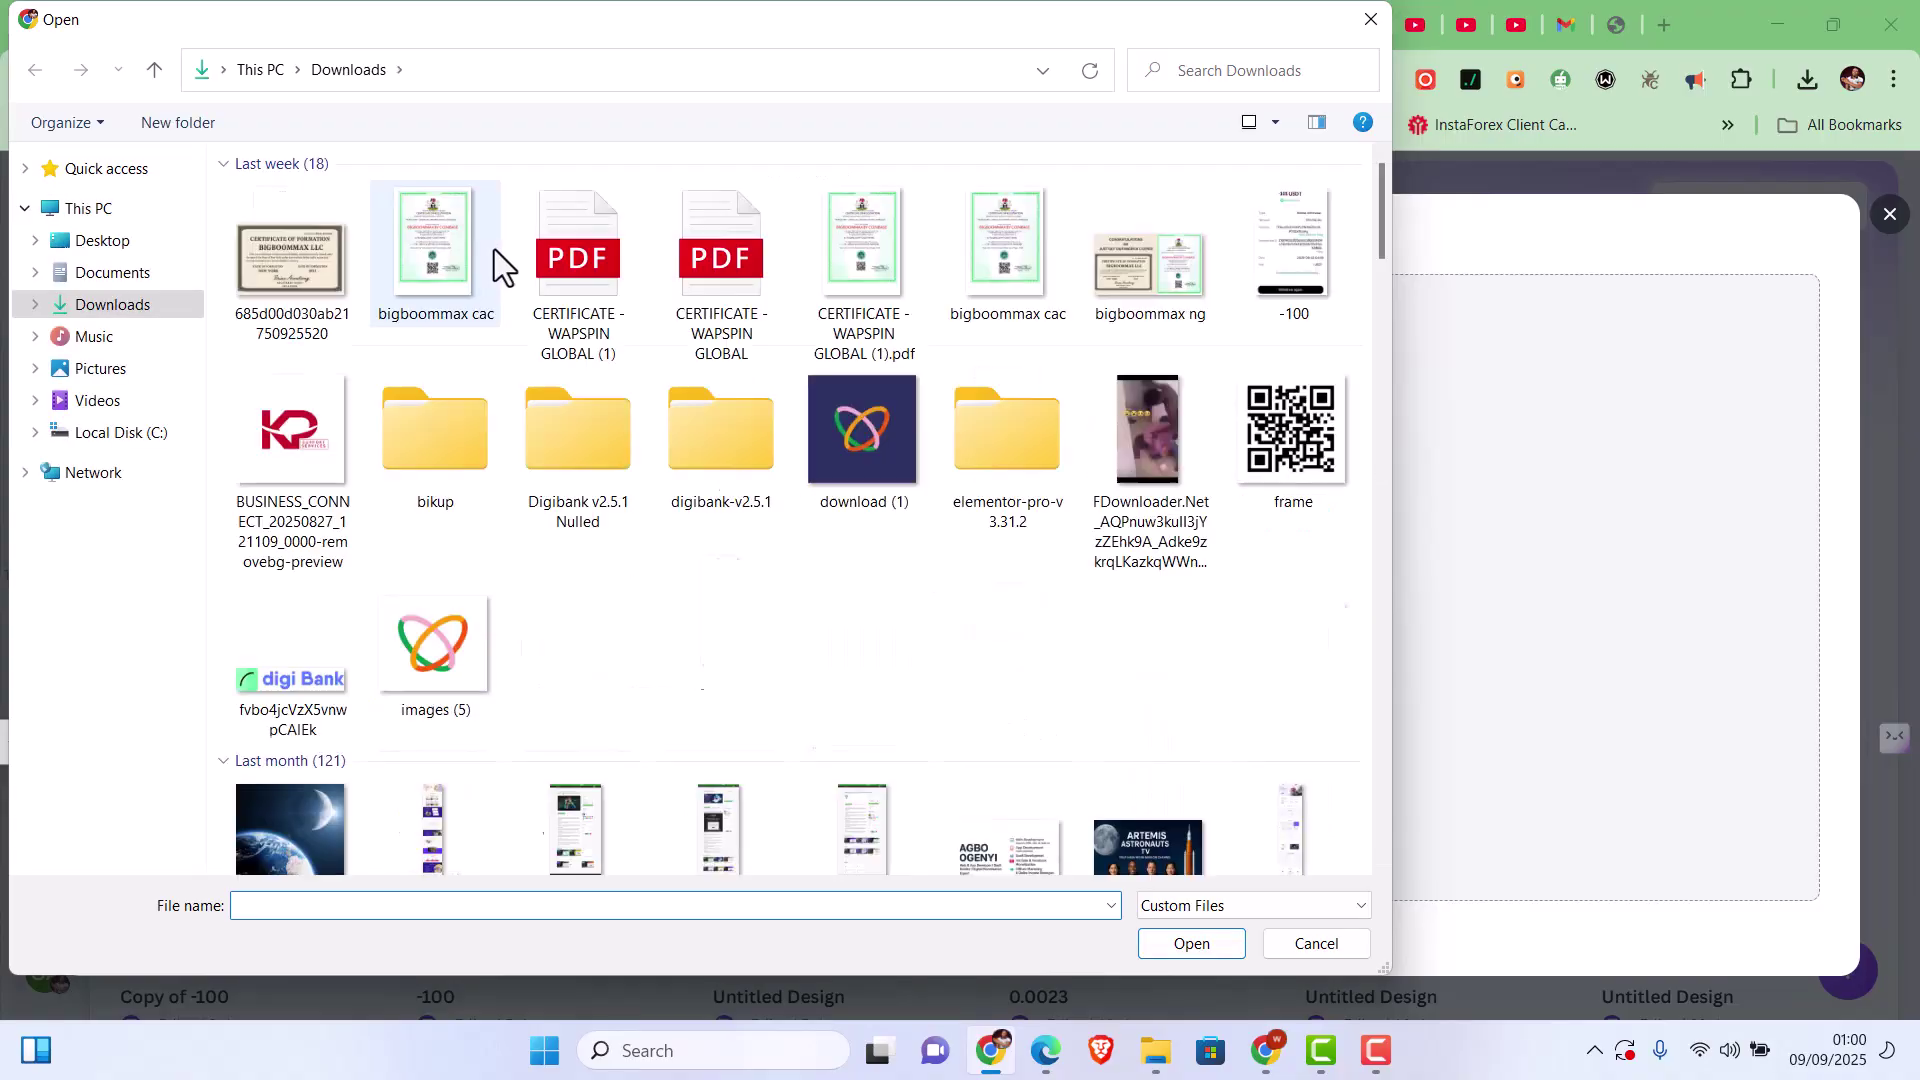
{"action": "left_click", "coordinate": [436, 477]}
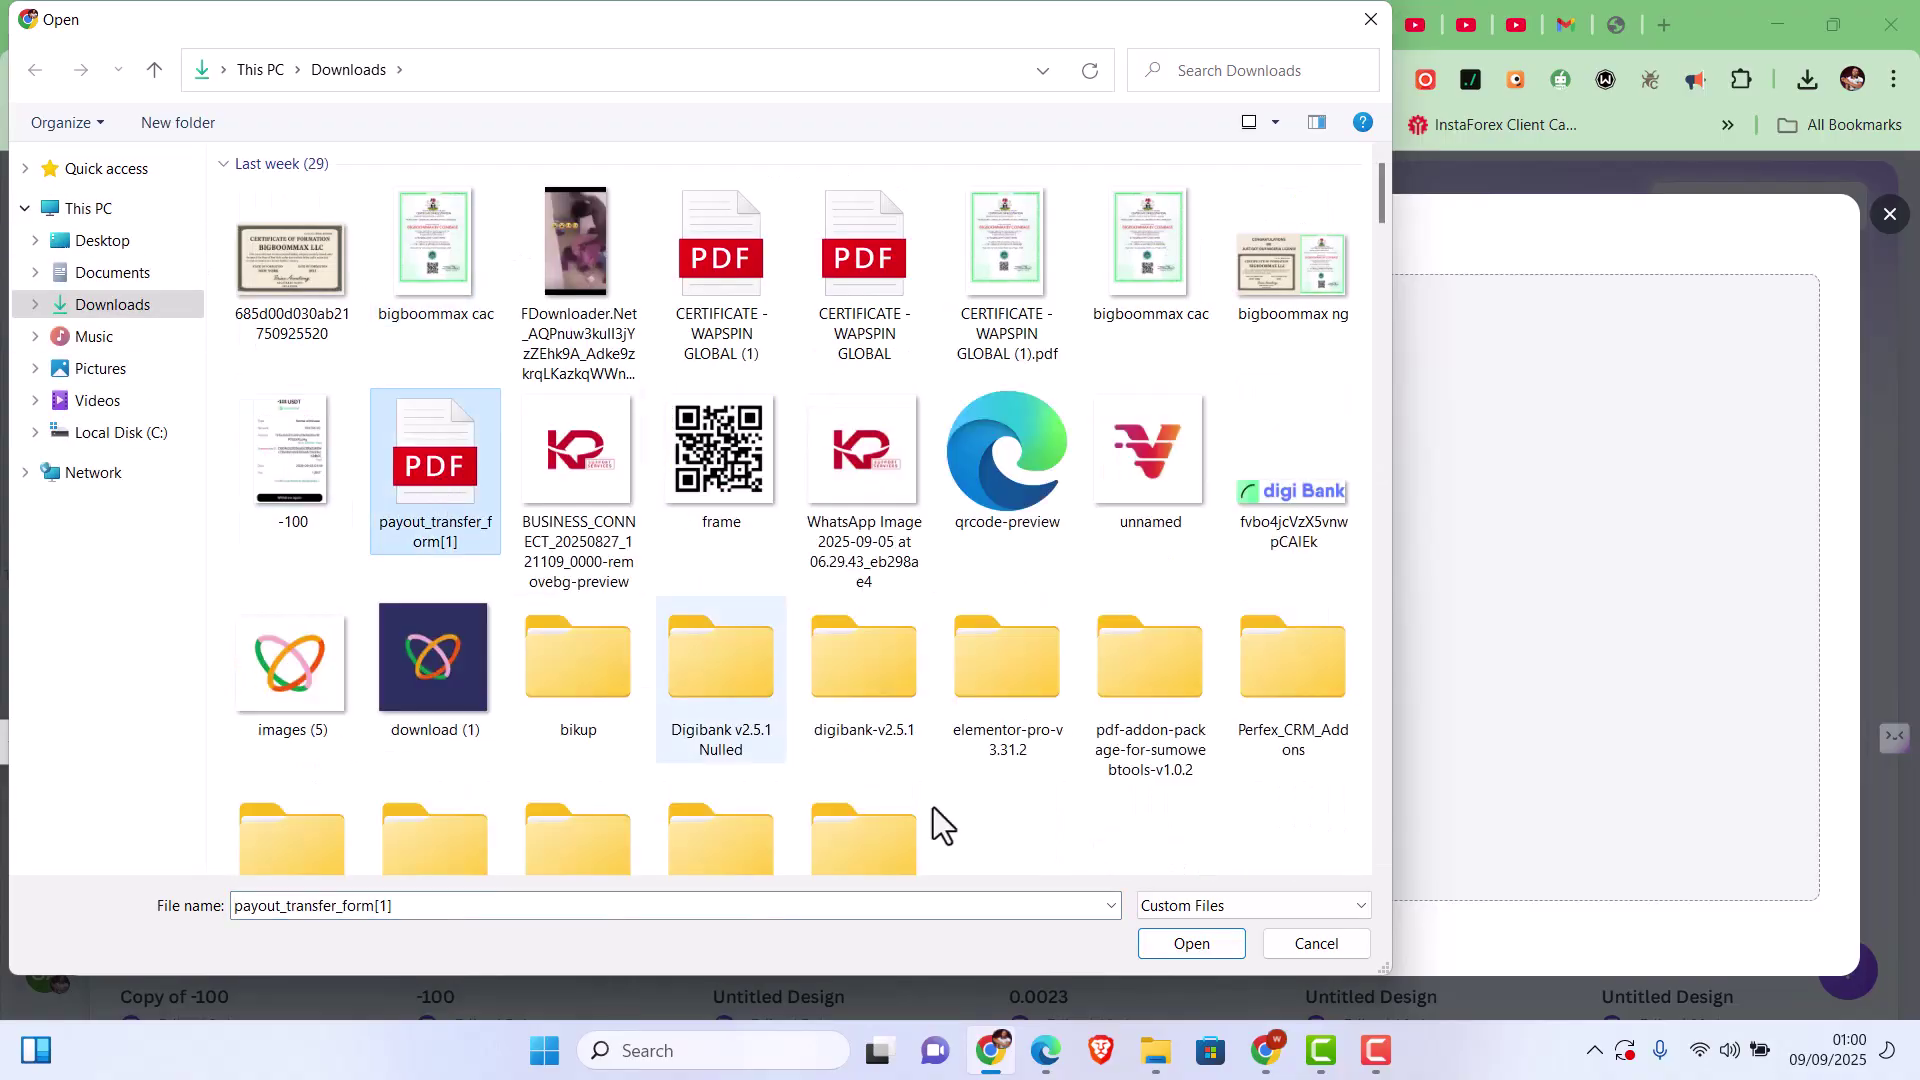
{"action": "left_click", "coordinate": [1195, 944]}
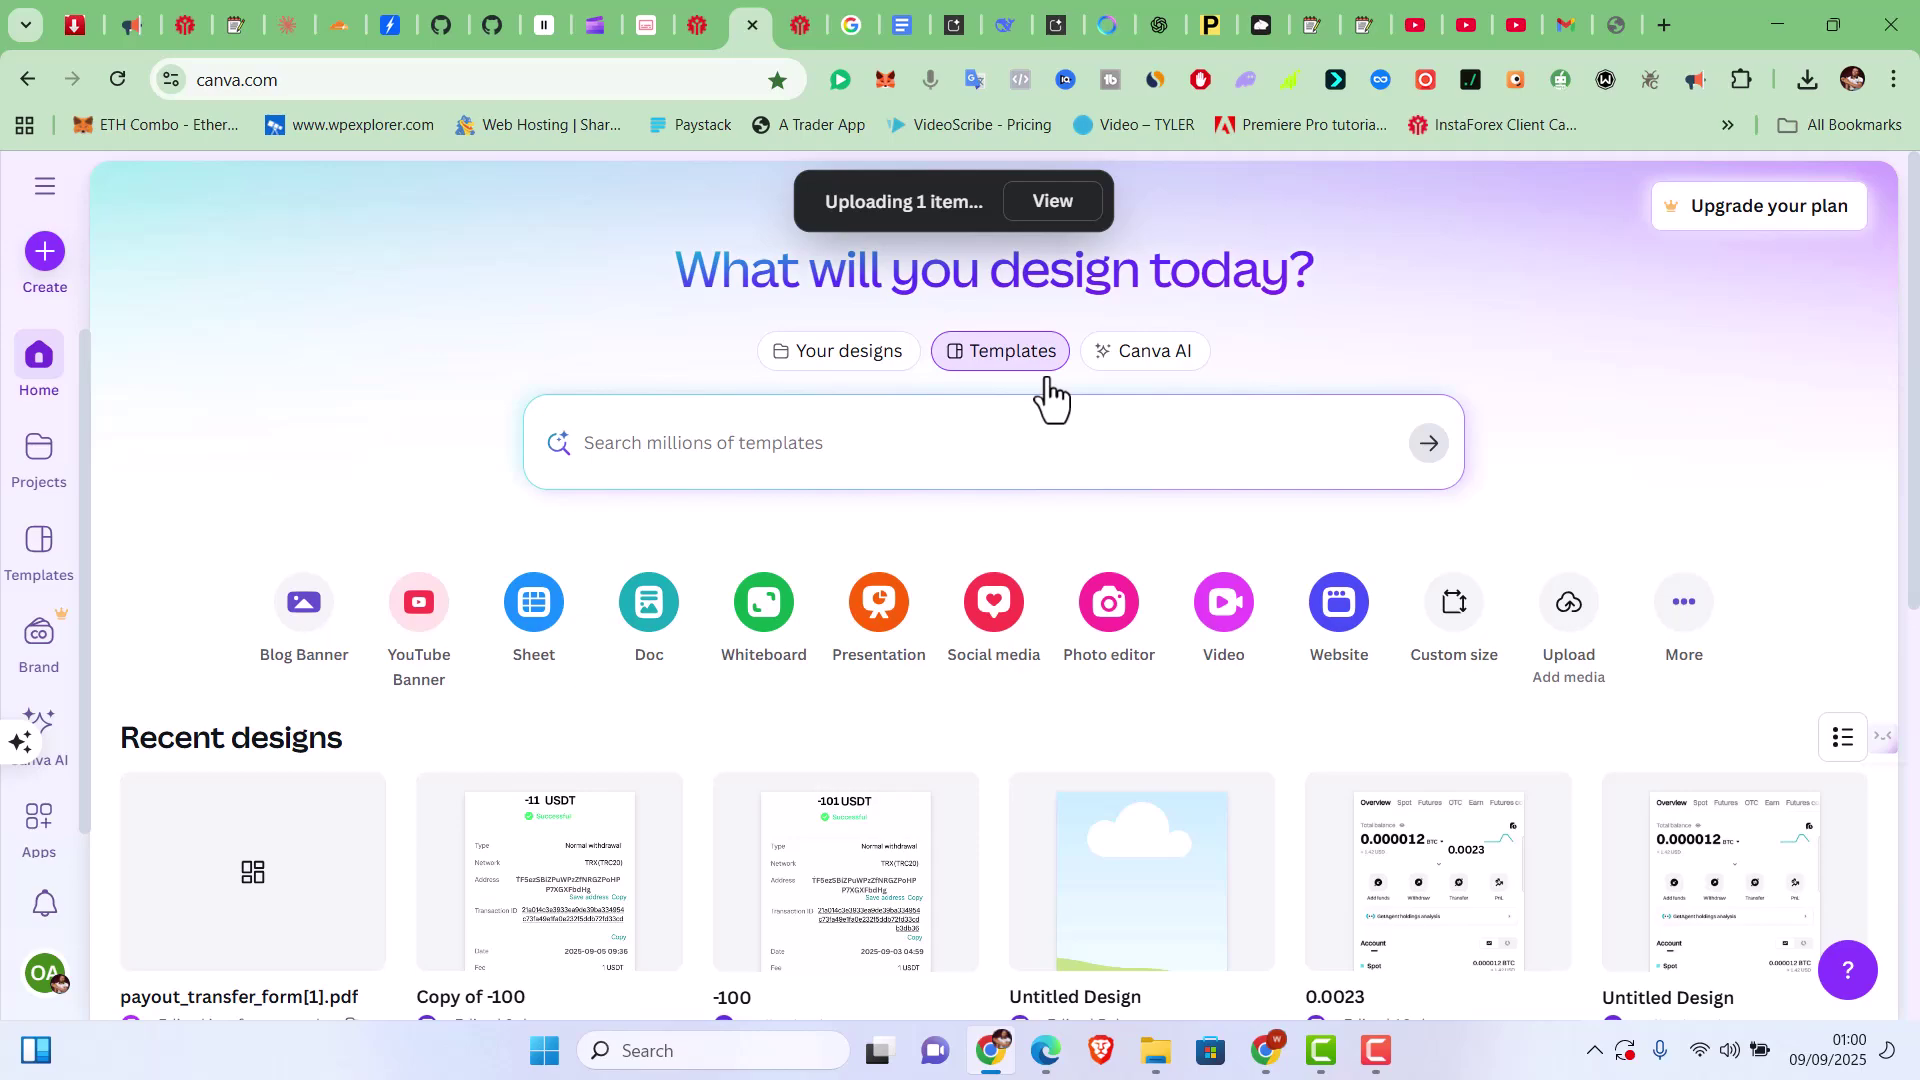
- Open payout_transfer_form[1].pdf in the editor and zoom in on page 1's text
{"action": "left_click", "coordinate": [1054, 203]}
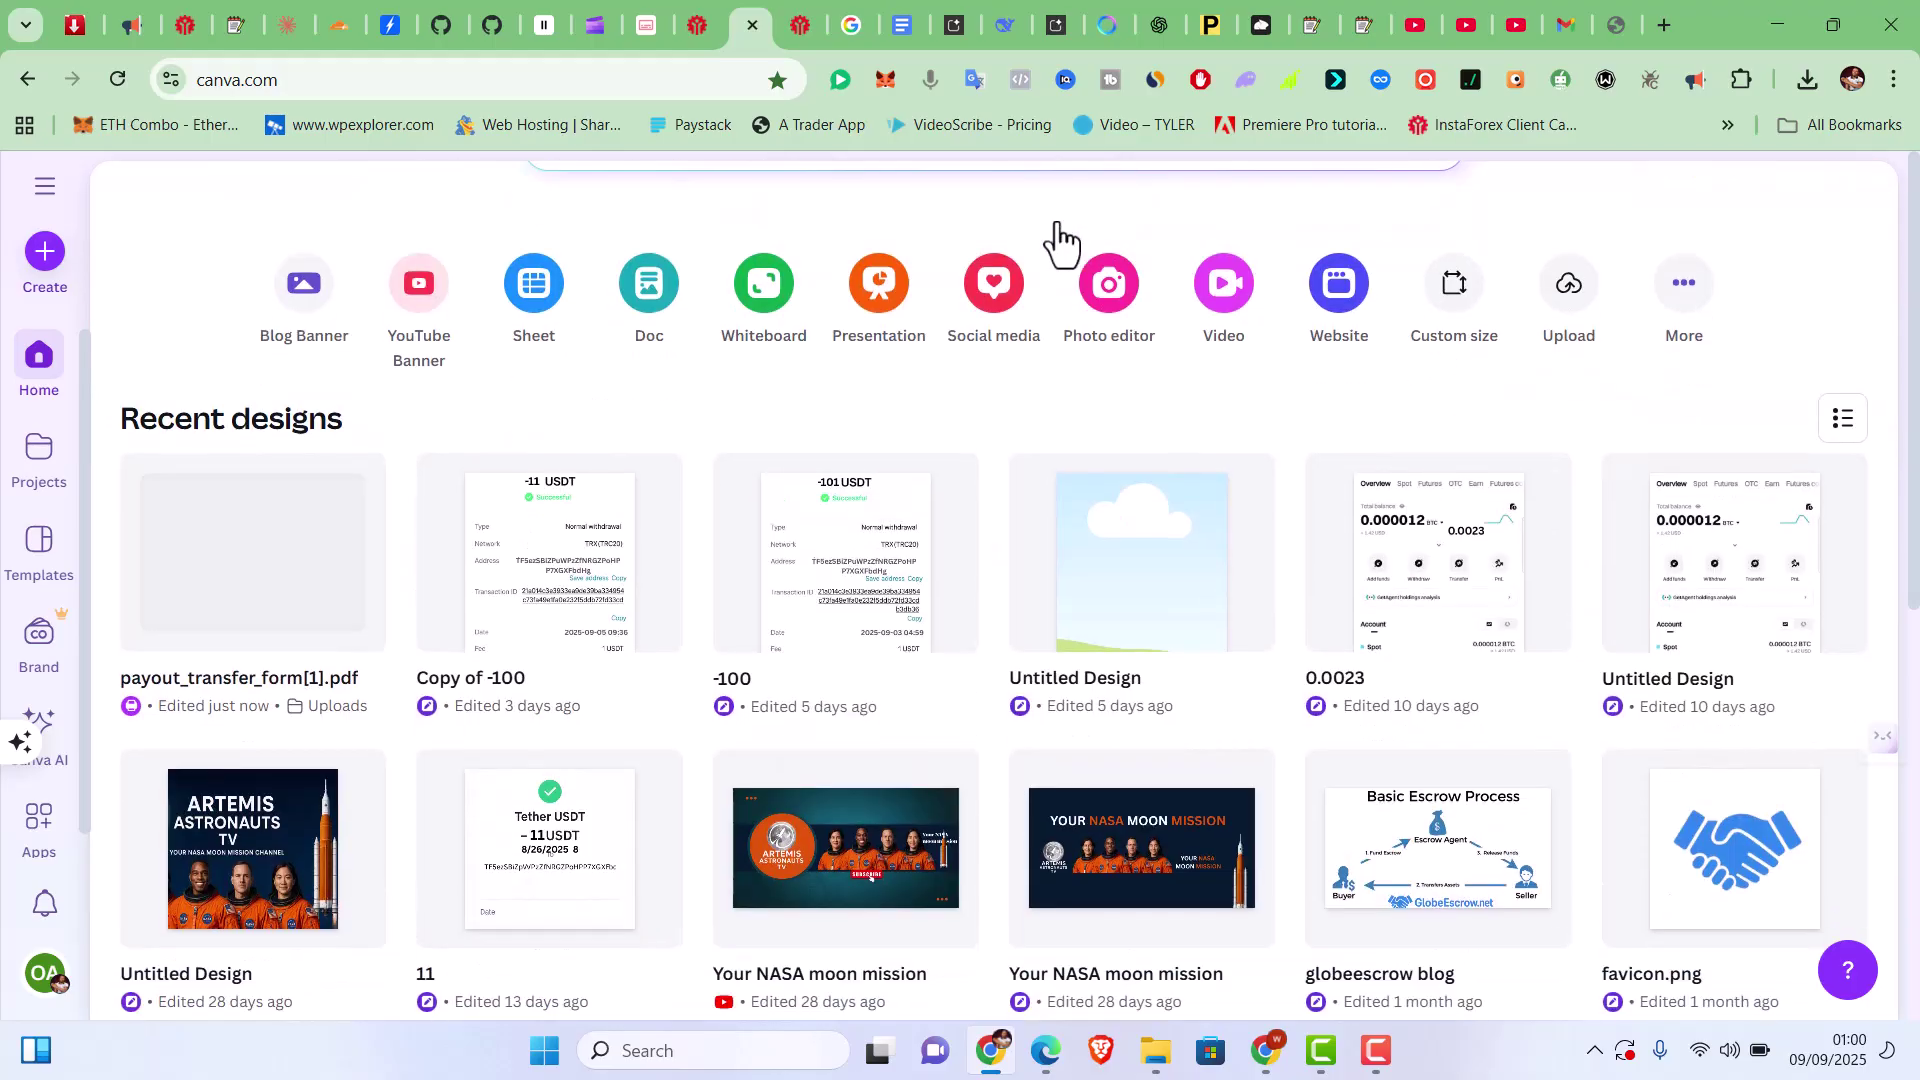
{"action": "left_click", "coordinate": [240, 588]}
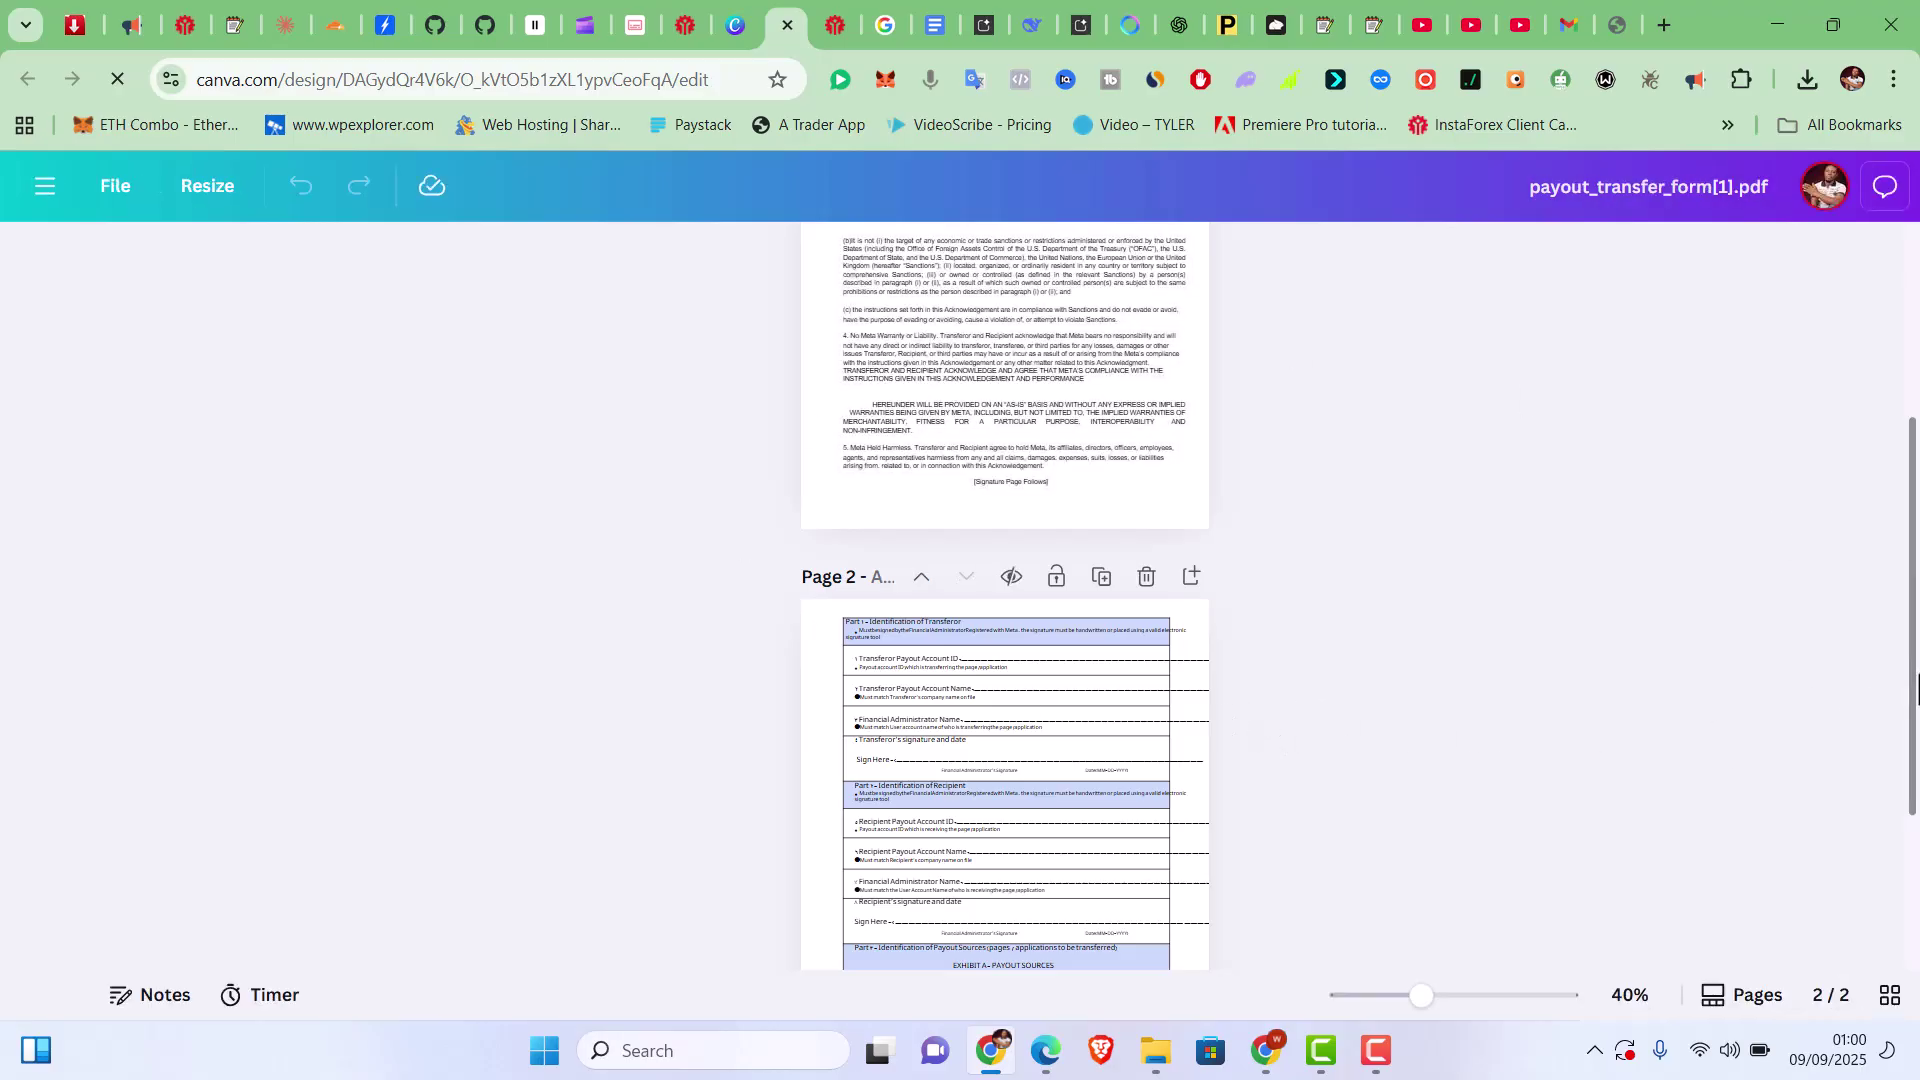
{"action": "left_click_drag", "start_coordinate": [1917, 688], "coordinate": [1917, 507]}
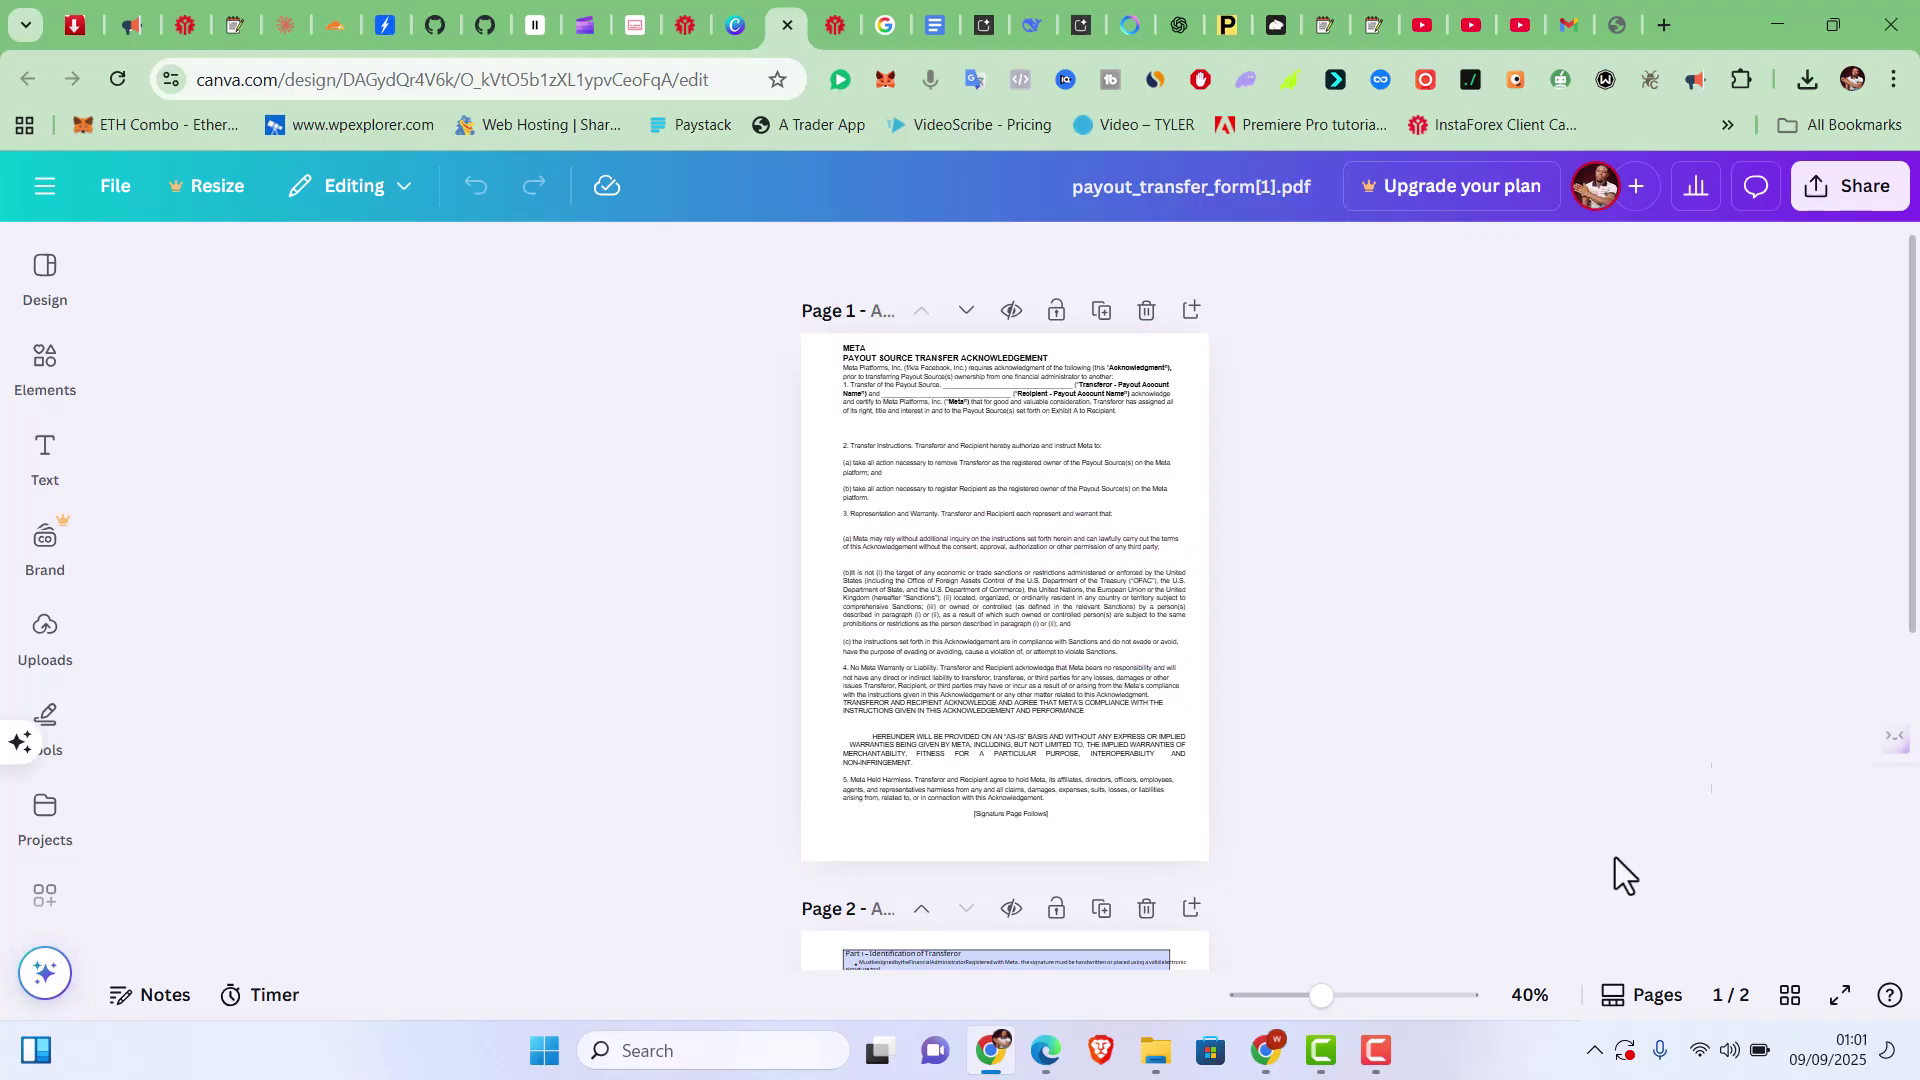
{"action": "left_click_drag", "start_coordinate": [1322, 996], "coordinate": [1374, 1008]}
{"action": "left_click_drag", "start_coordinate": [1911, 531], "coordinate": [1790, 445]}
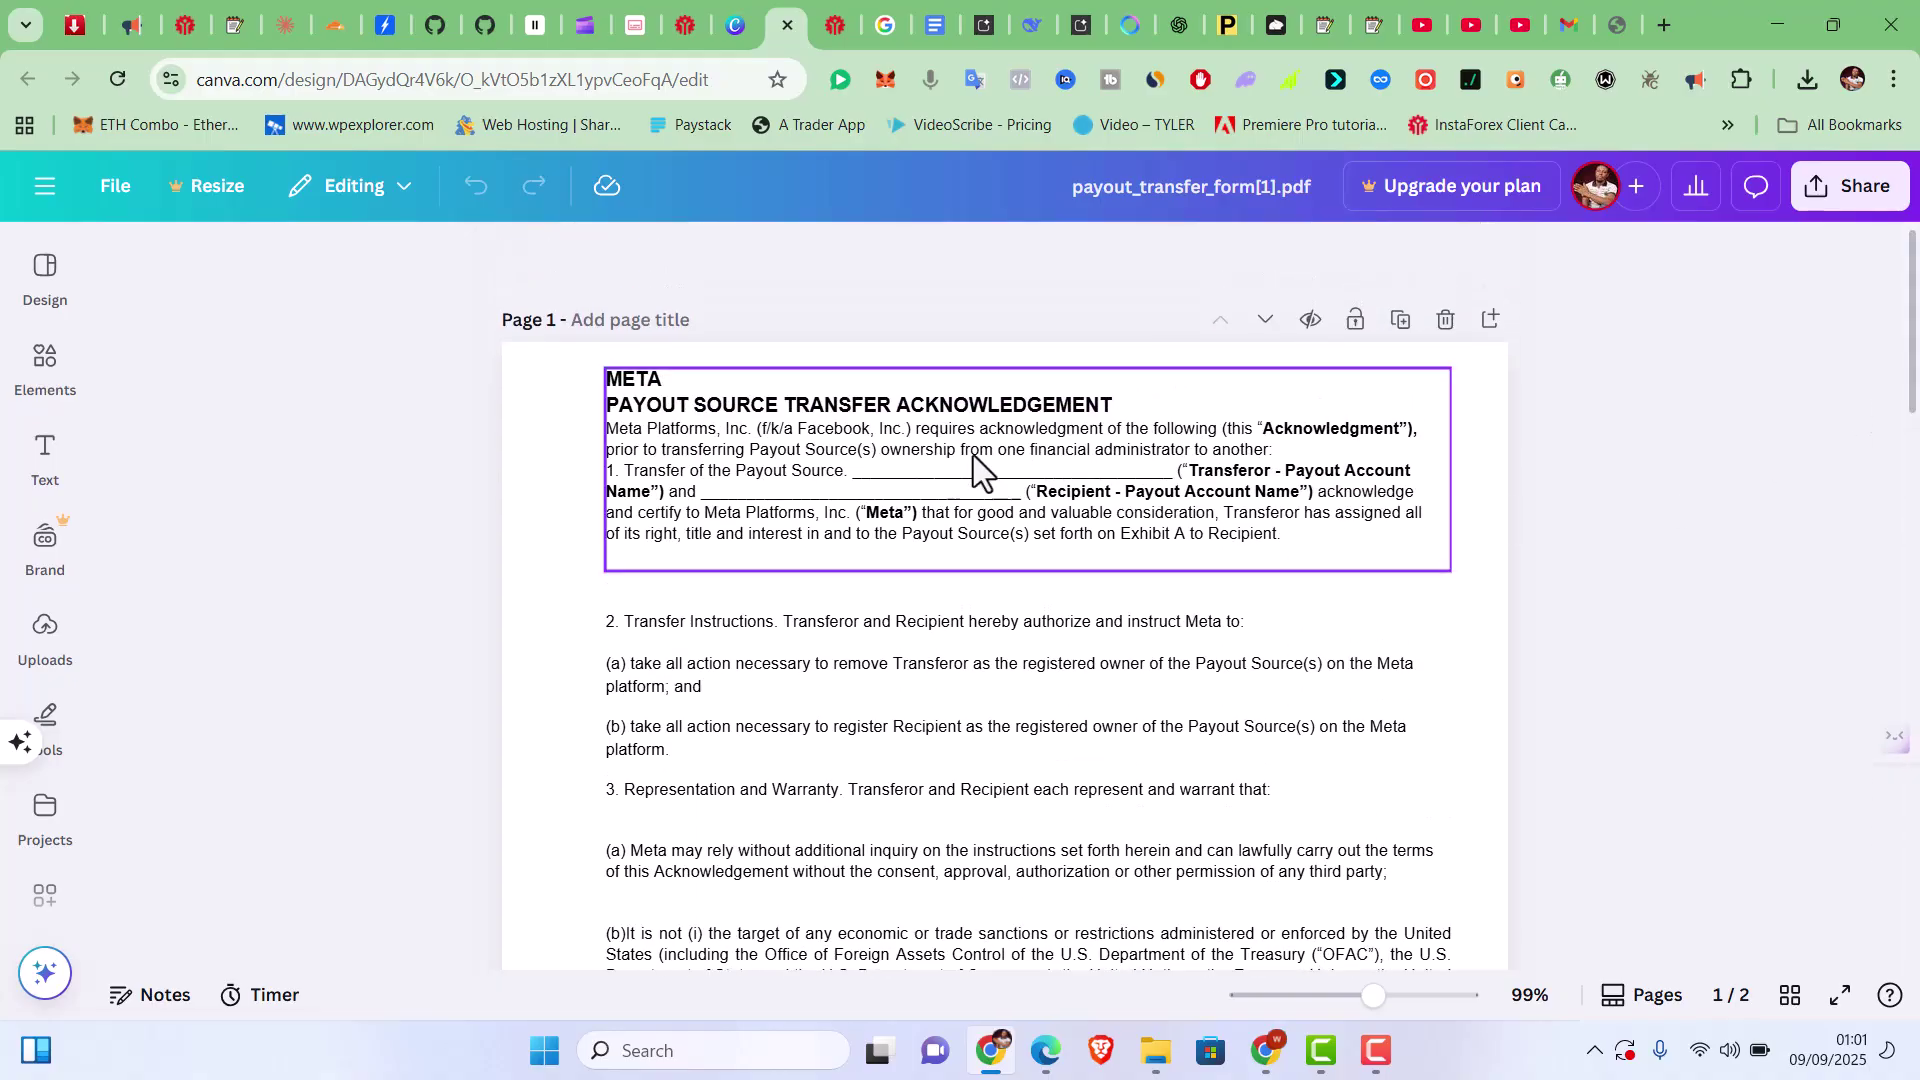
- Type the transferor's payout account ID into the blank after 'Payout Source.'
{"action": "left_click", "coordinate": [940, 482]}
{"action": "double_click", "coordinate": [940, 476]}
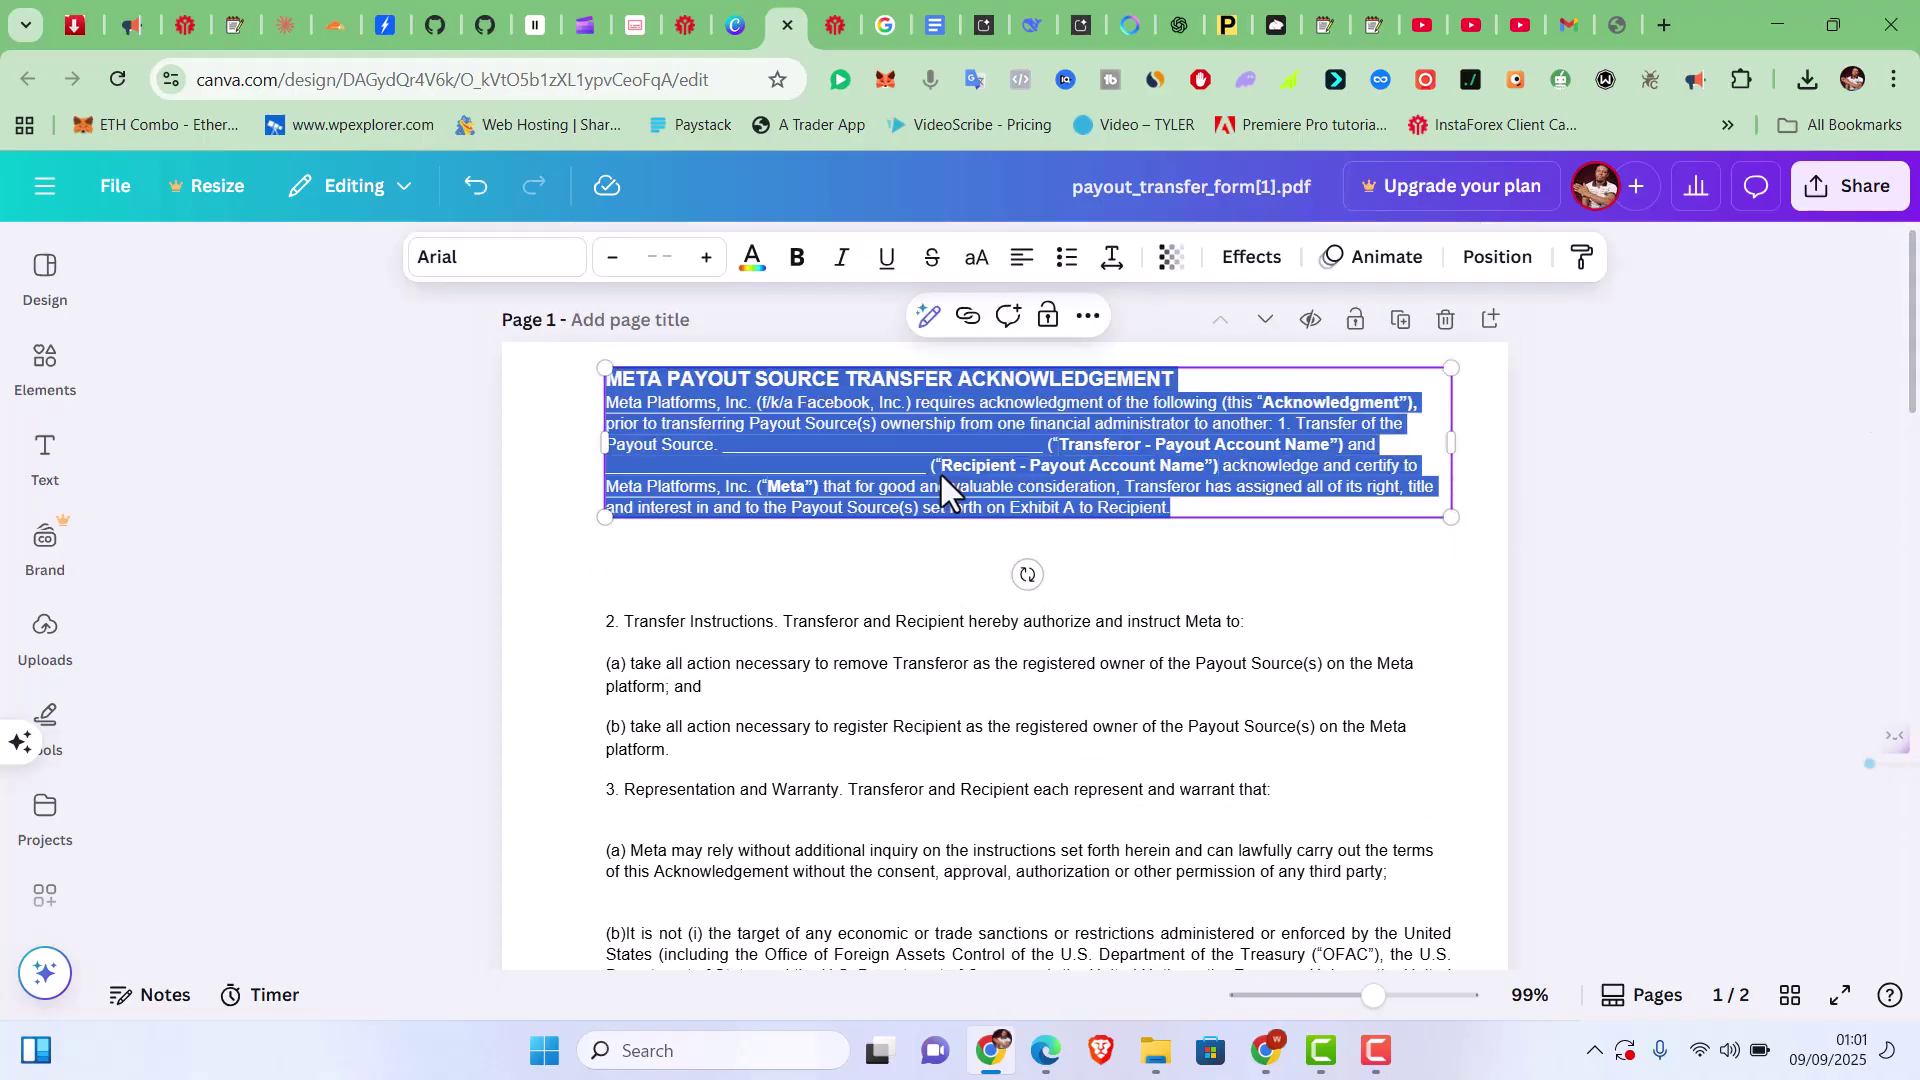
{"action": "left_click", "coordinate": [762, 460]}
{"action": "double_click", "coordinate": [773, 447]}
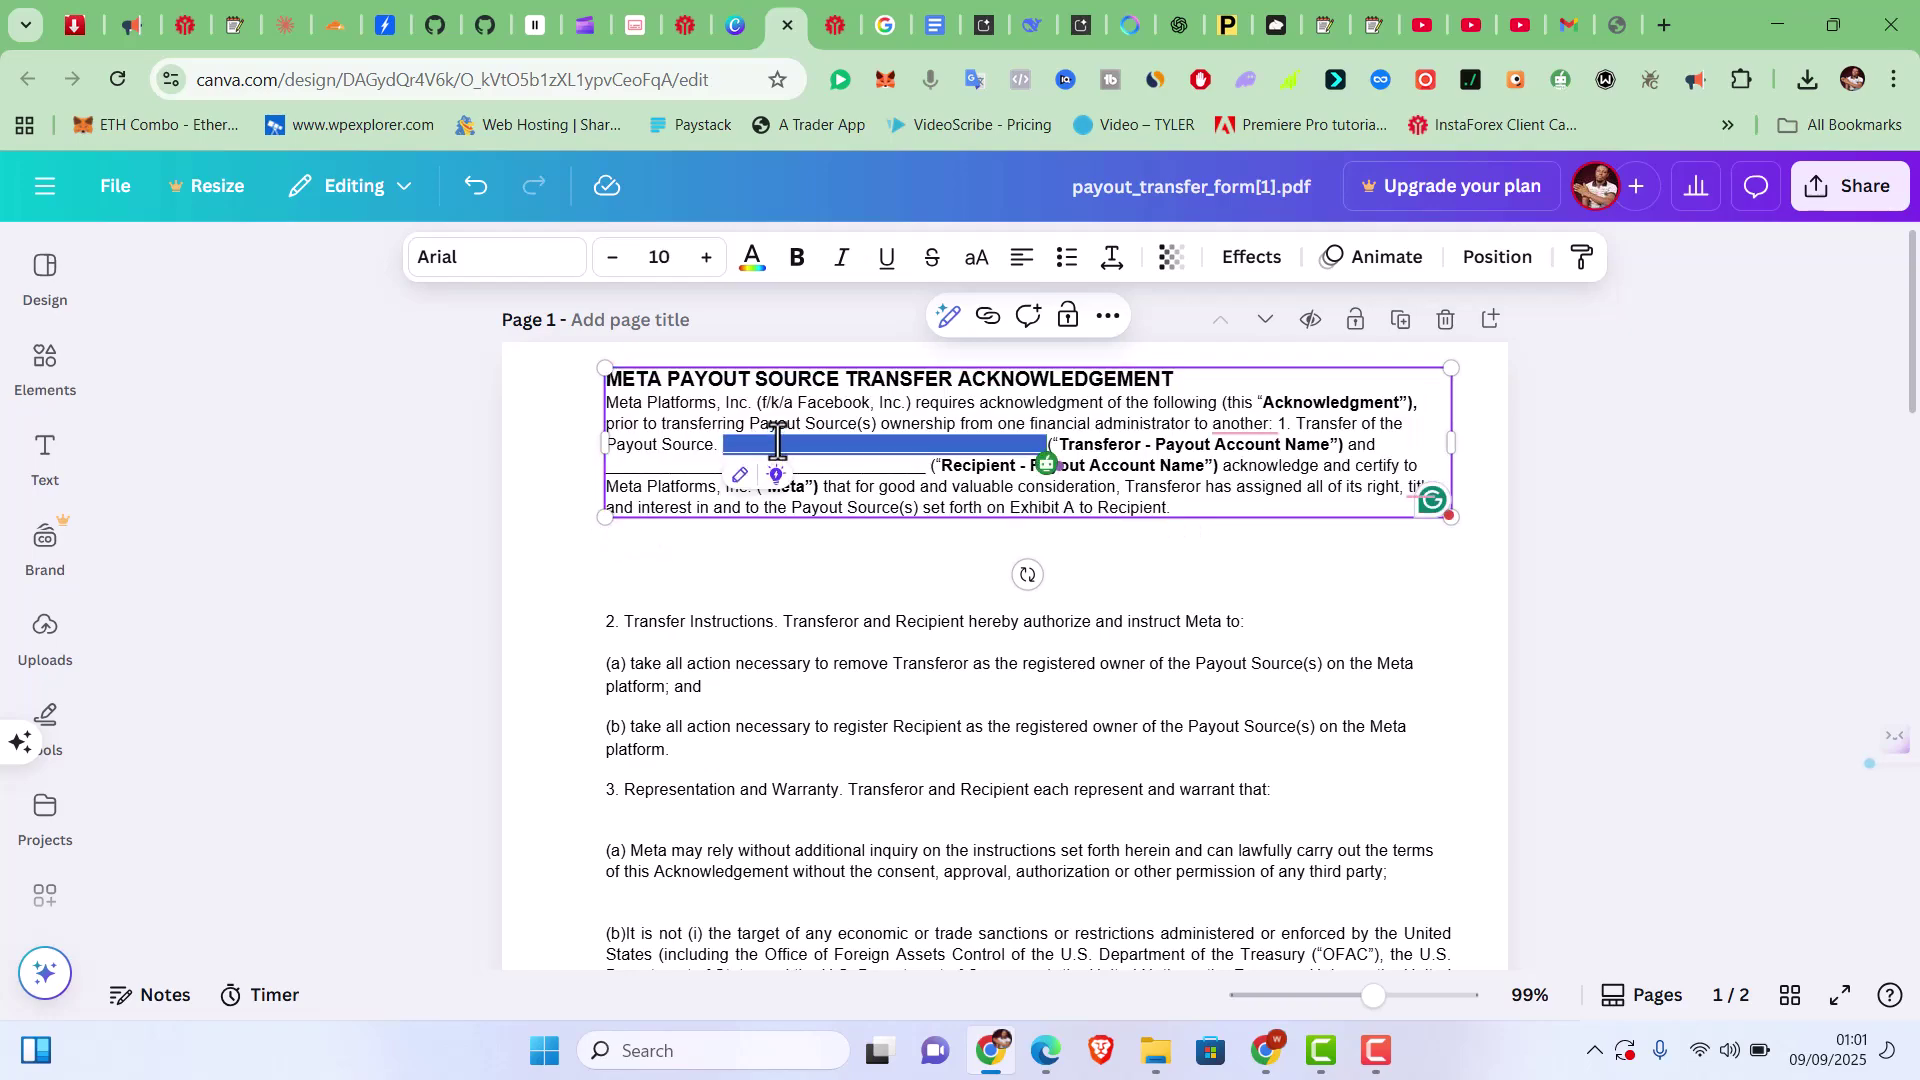
{"action": "key", "text": "BackSpace"}
{"action": "type", "text": "f"}
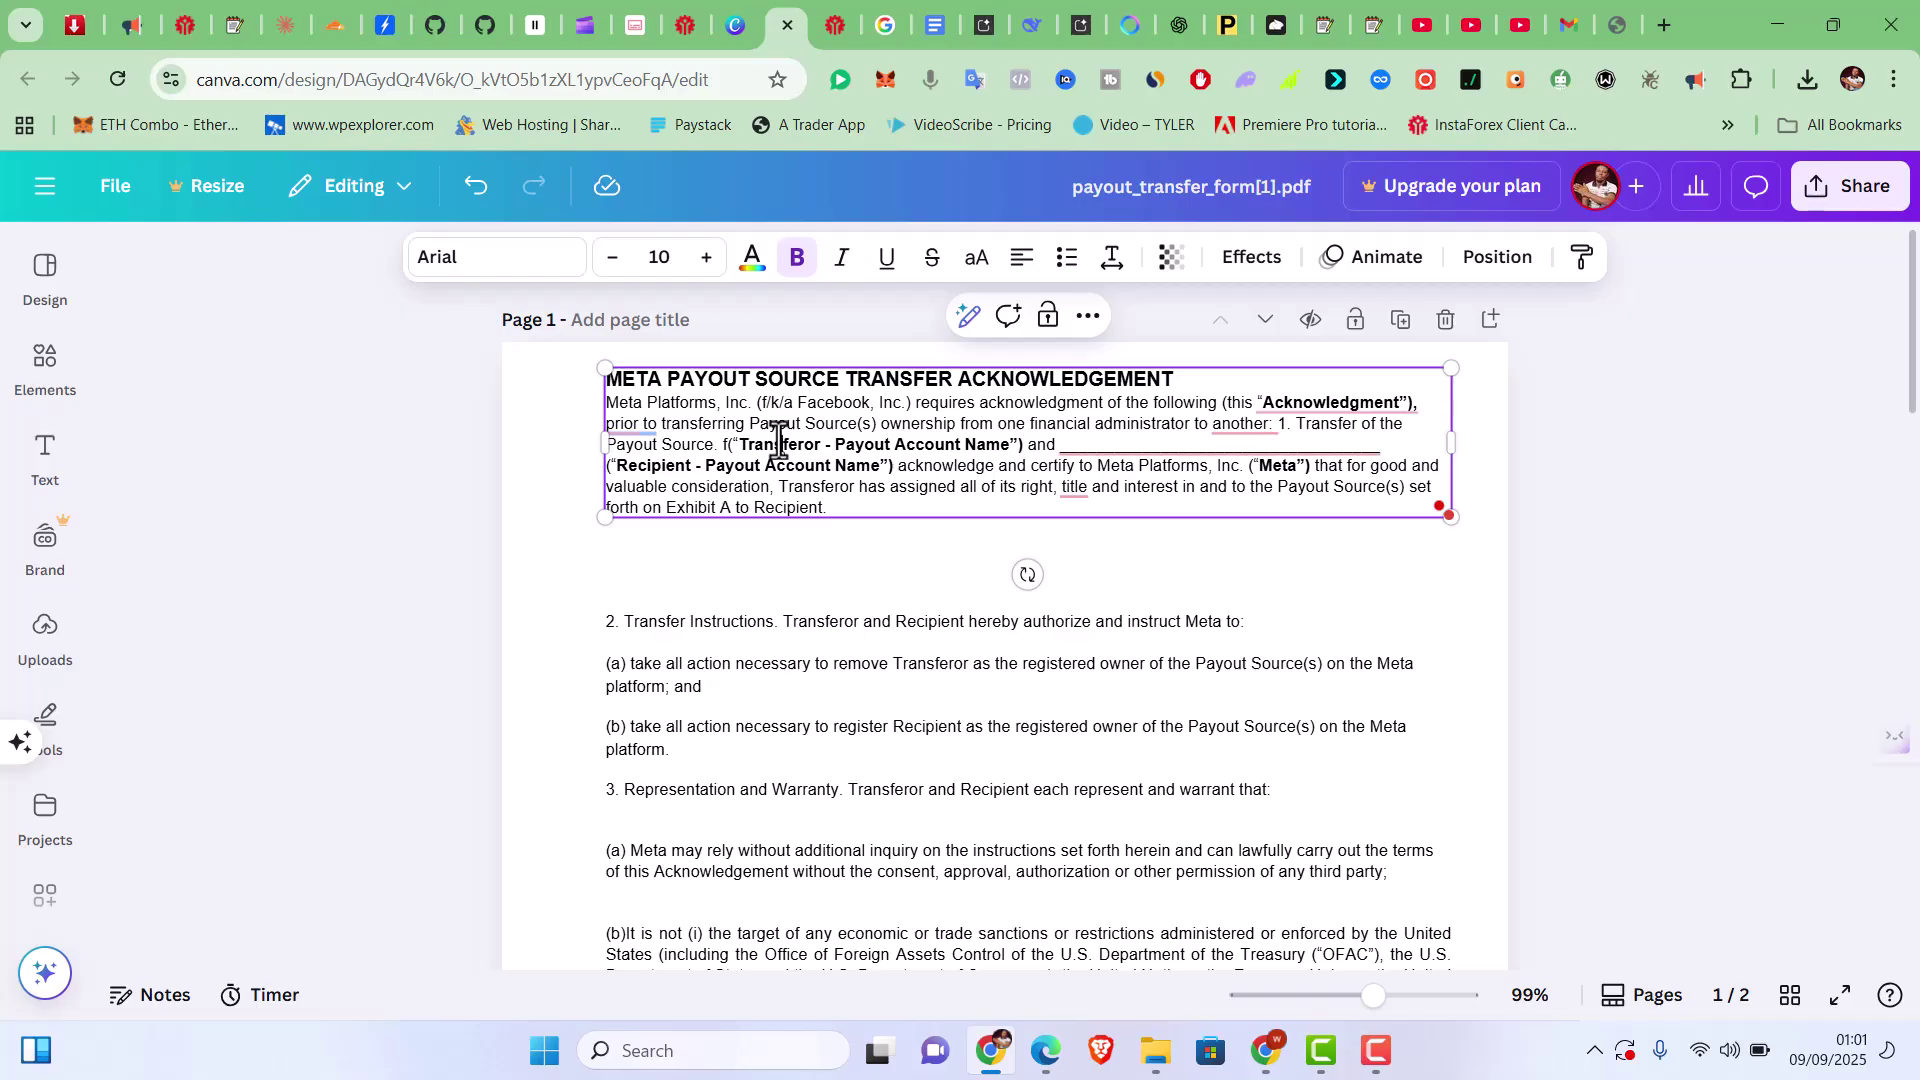
{"action": "key", "text": "ctrl+z"}
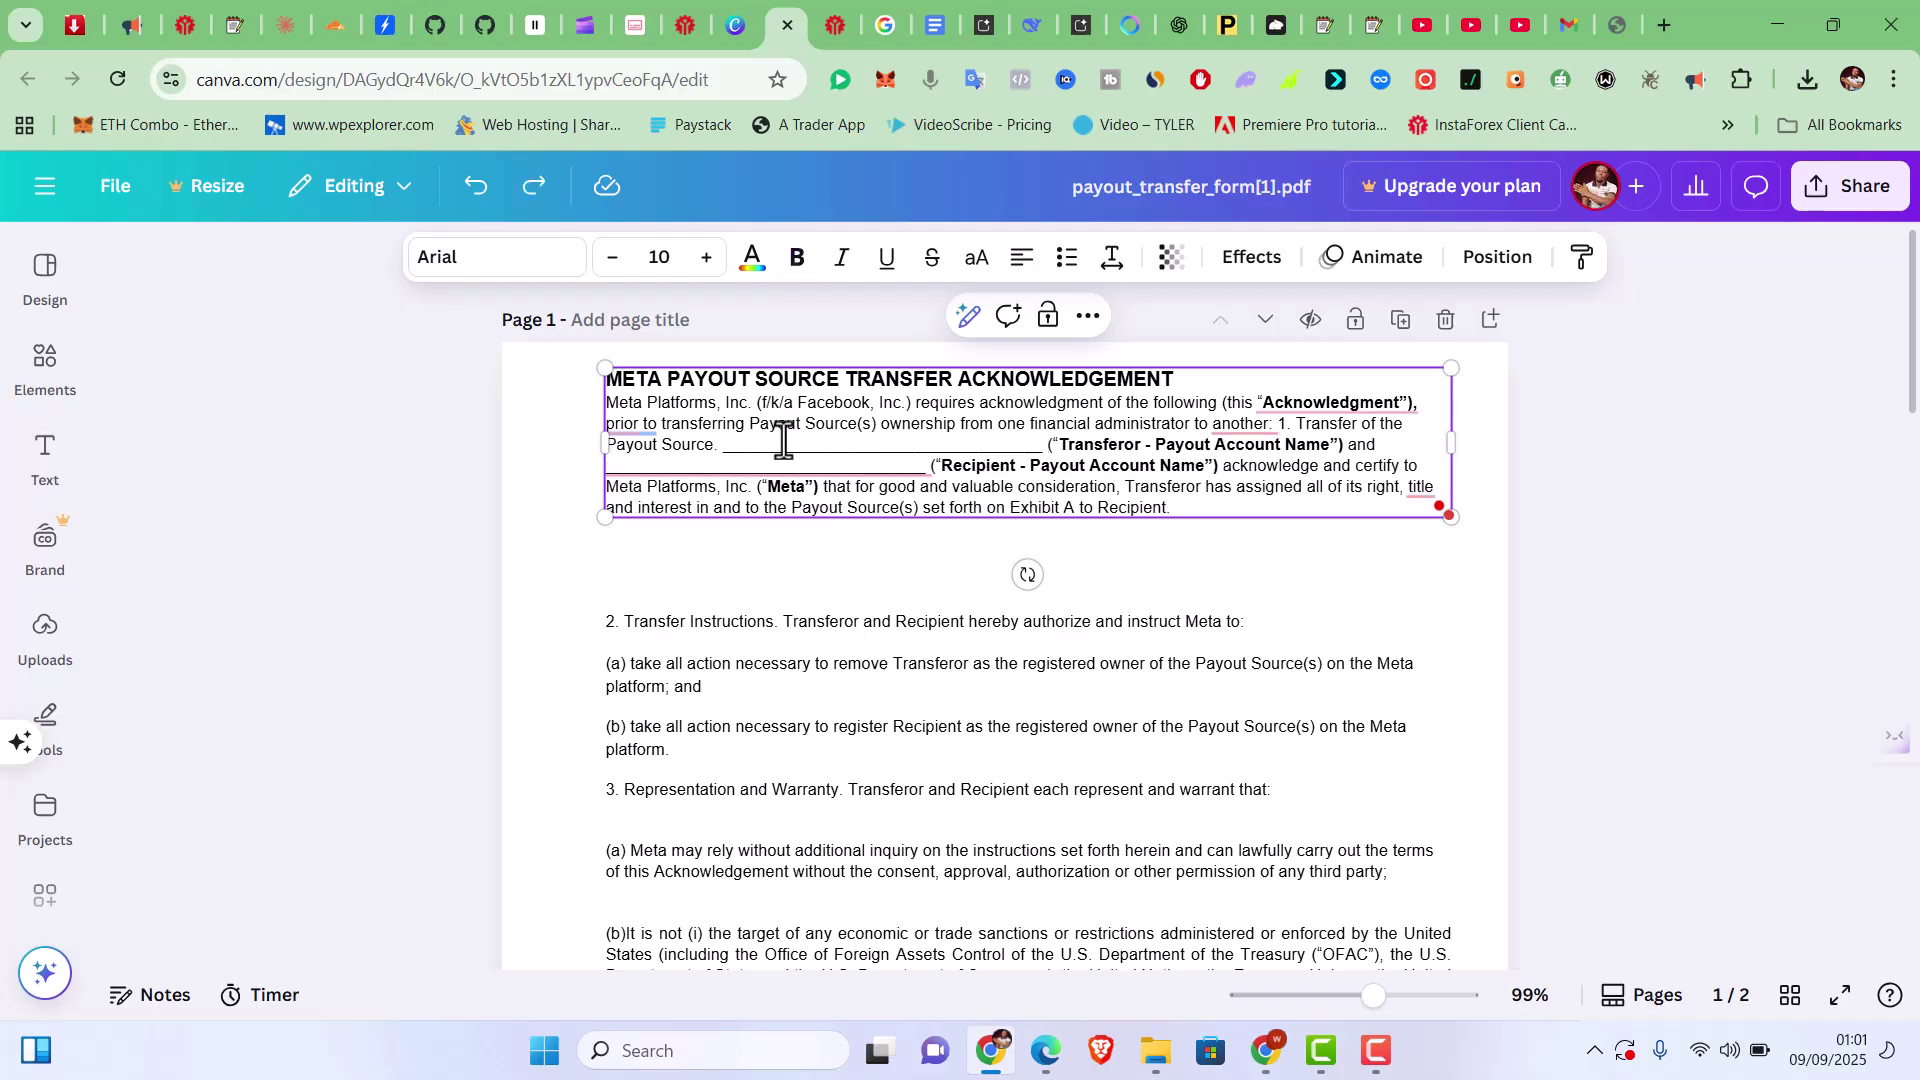
{"action": "type", "text": "d"}
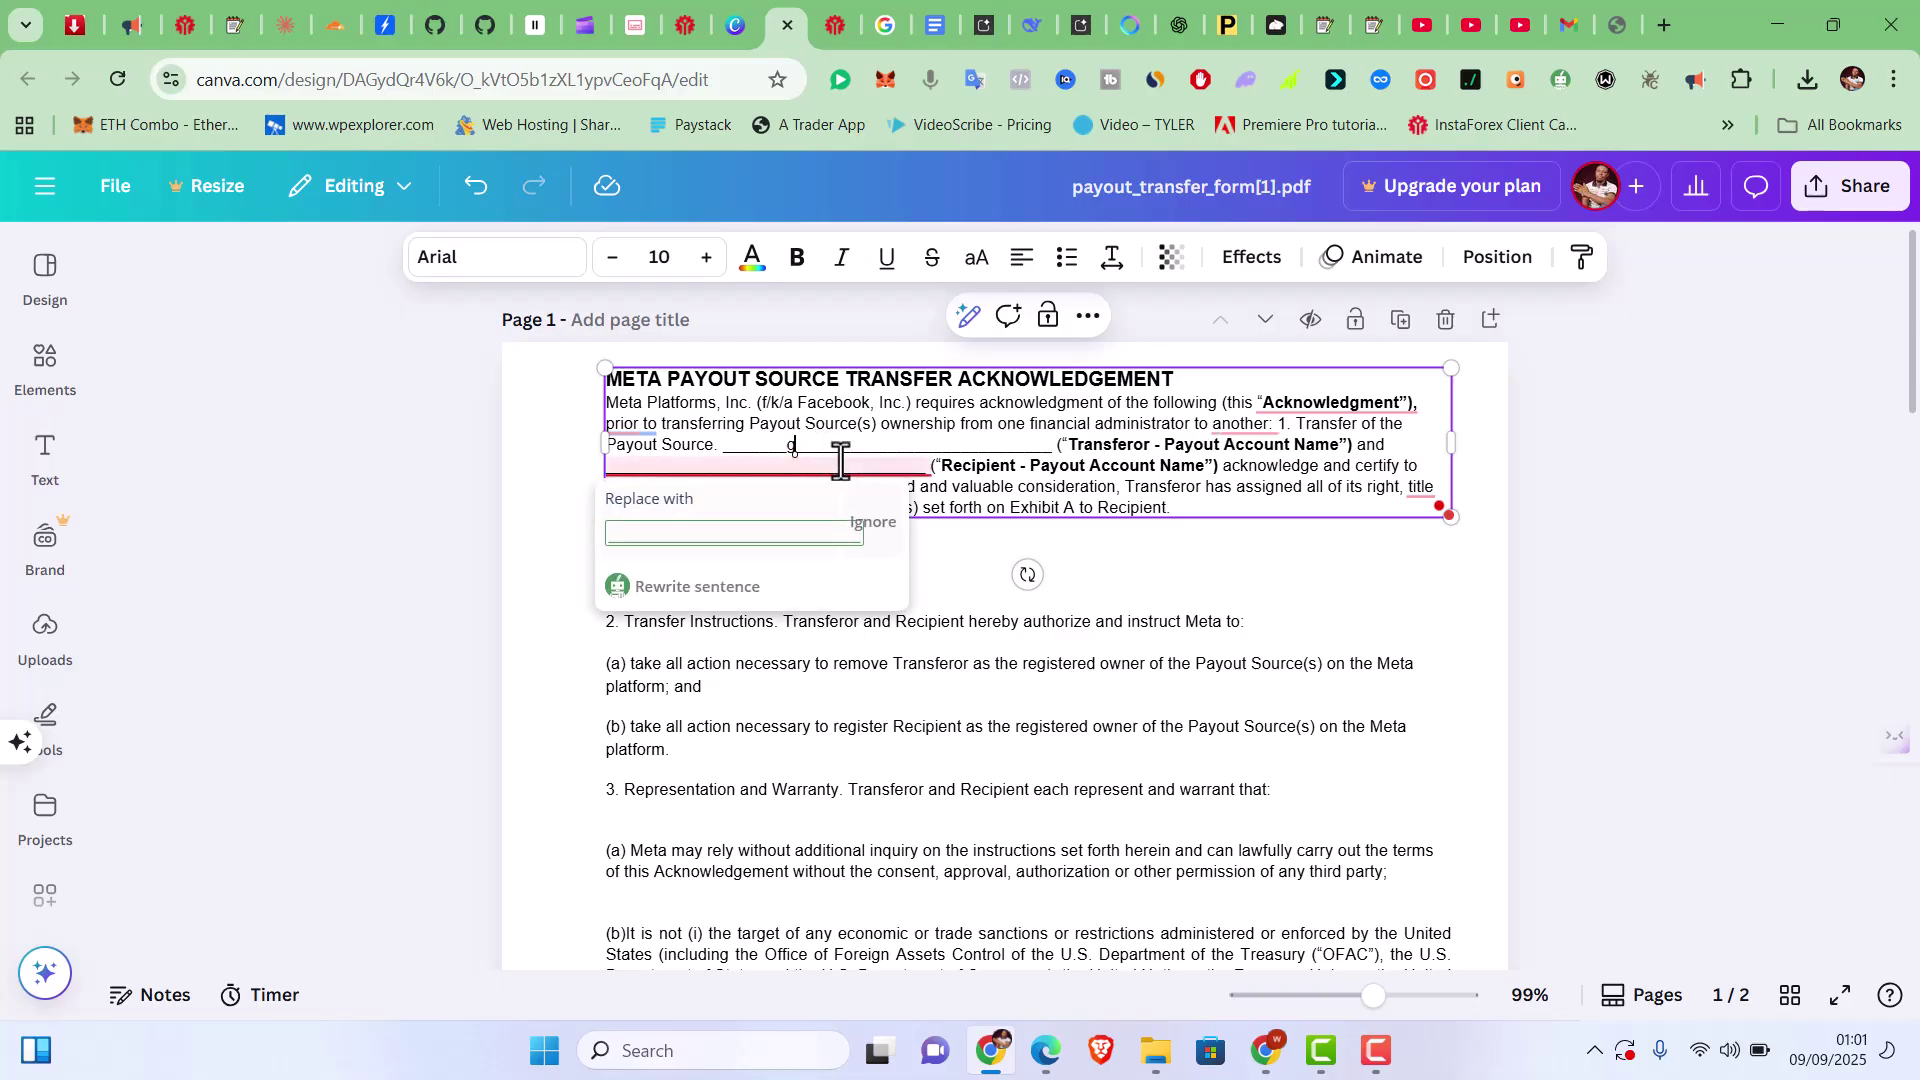
{"action": "key", "text": "BackSpace"}
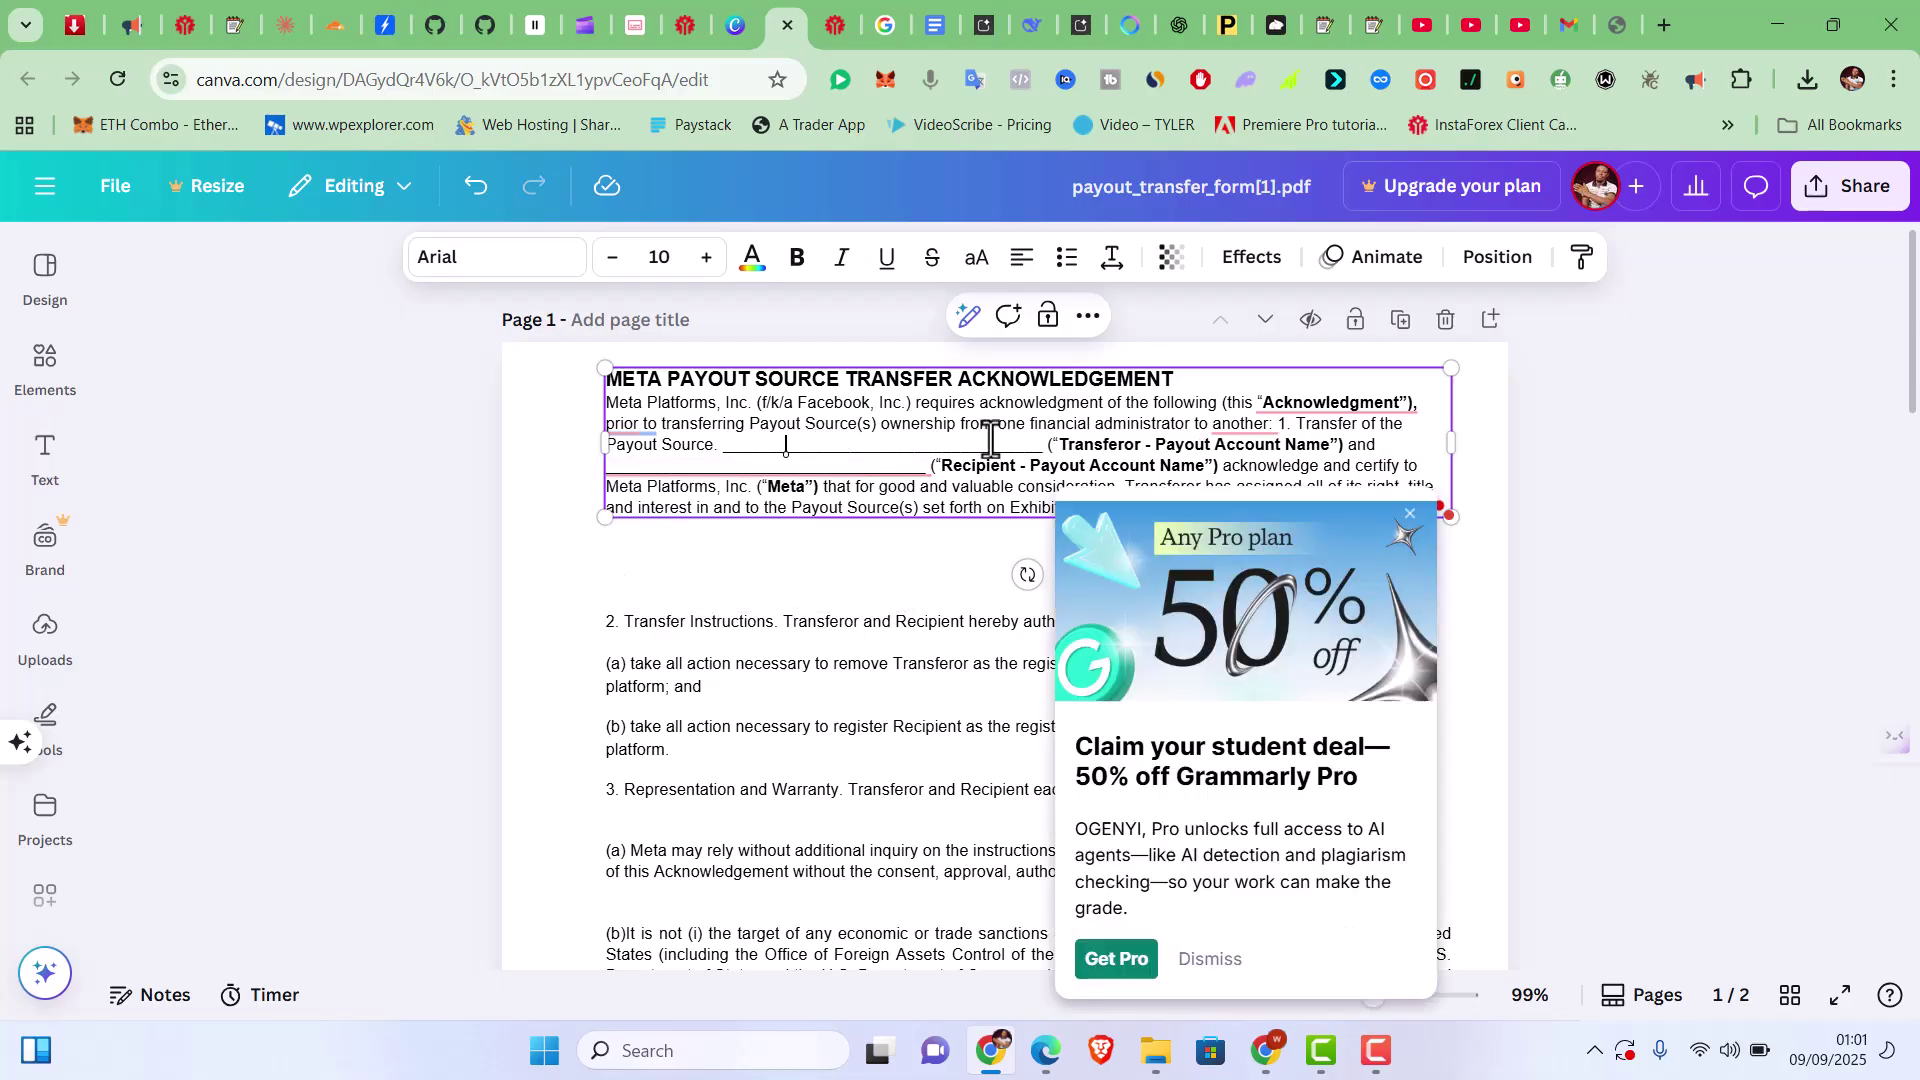
{"action": "left_click", "coordinate": [740, 446]}
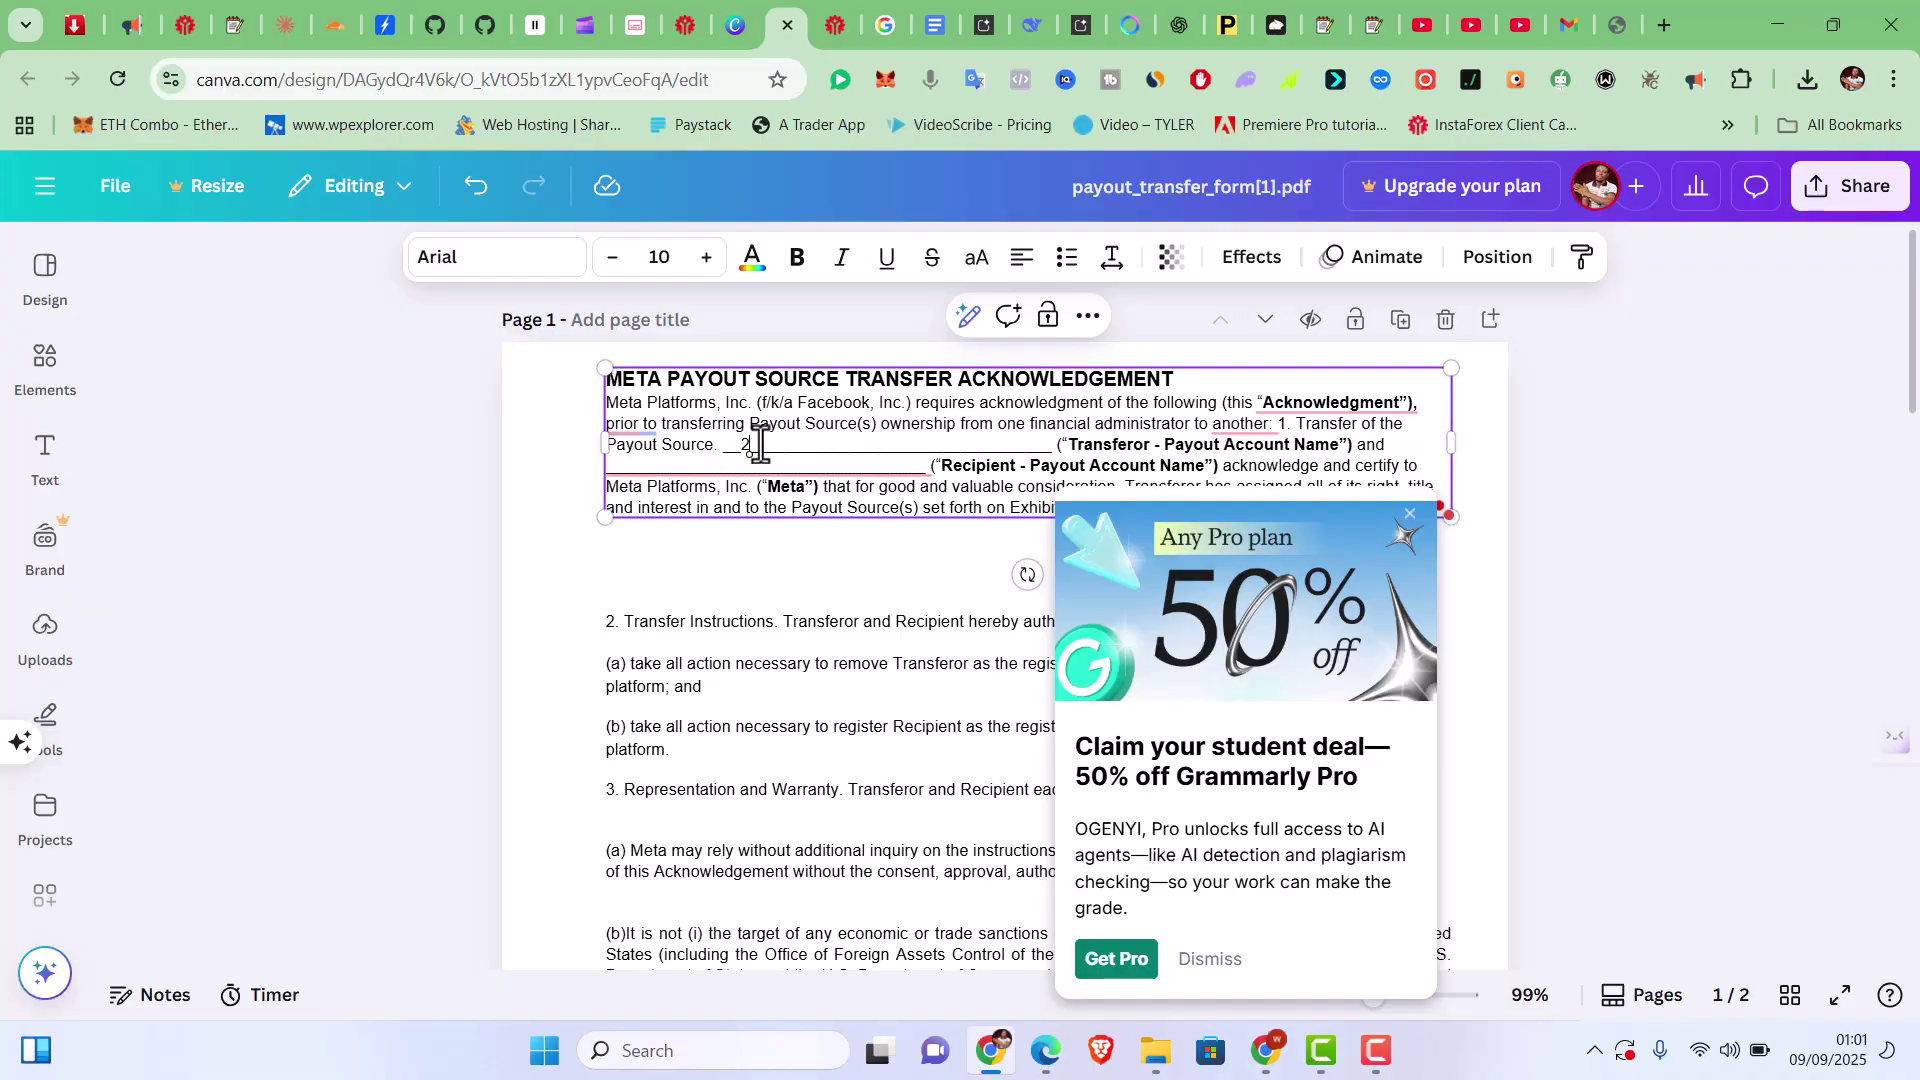
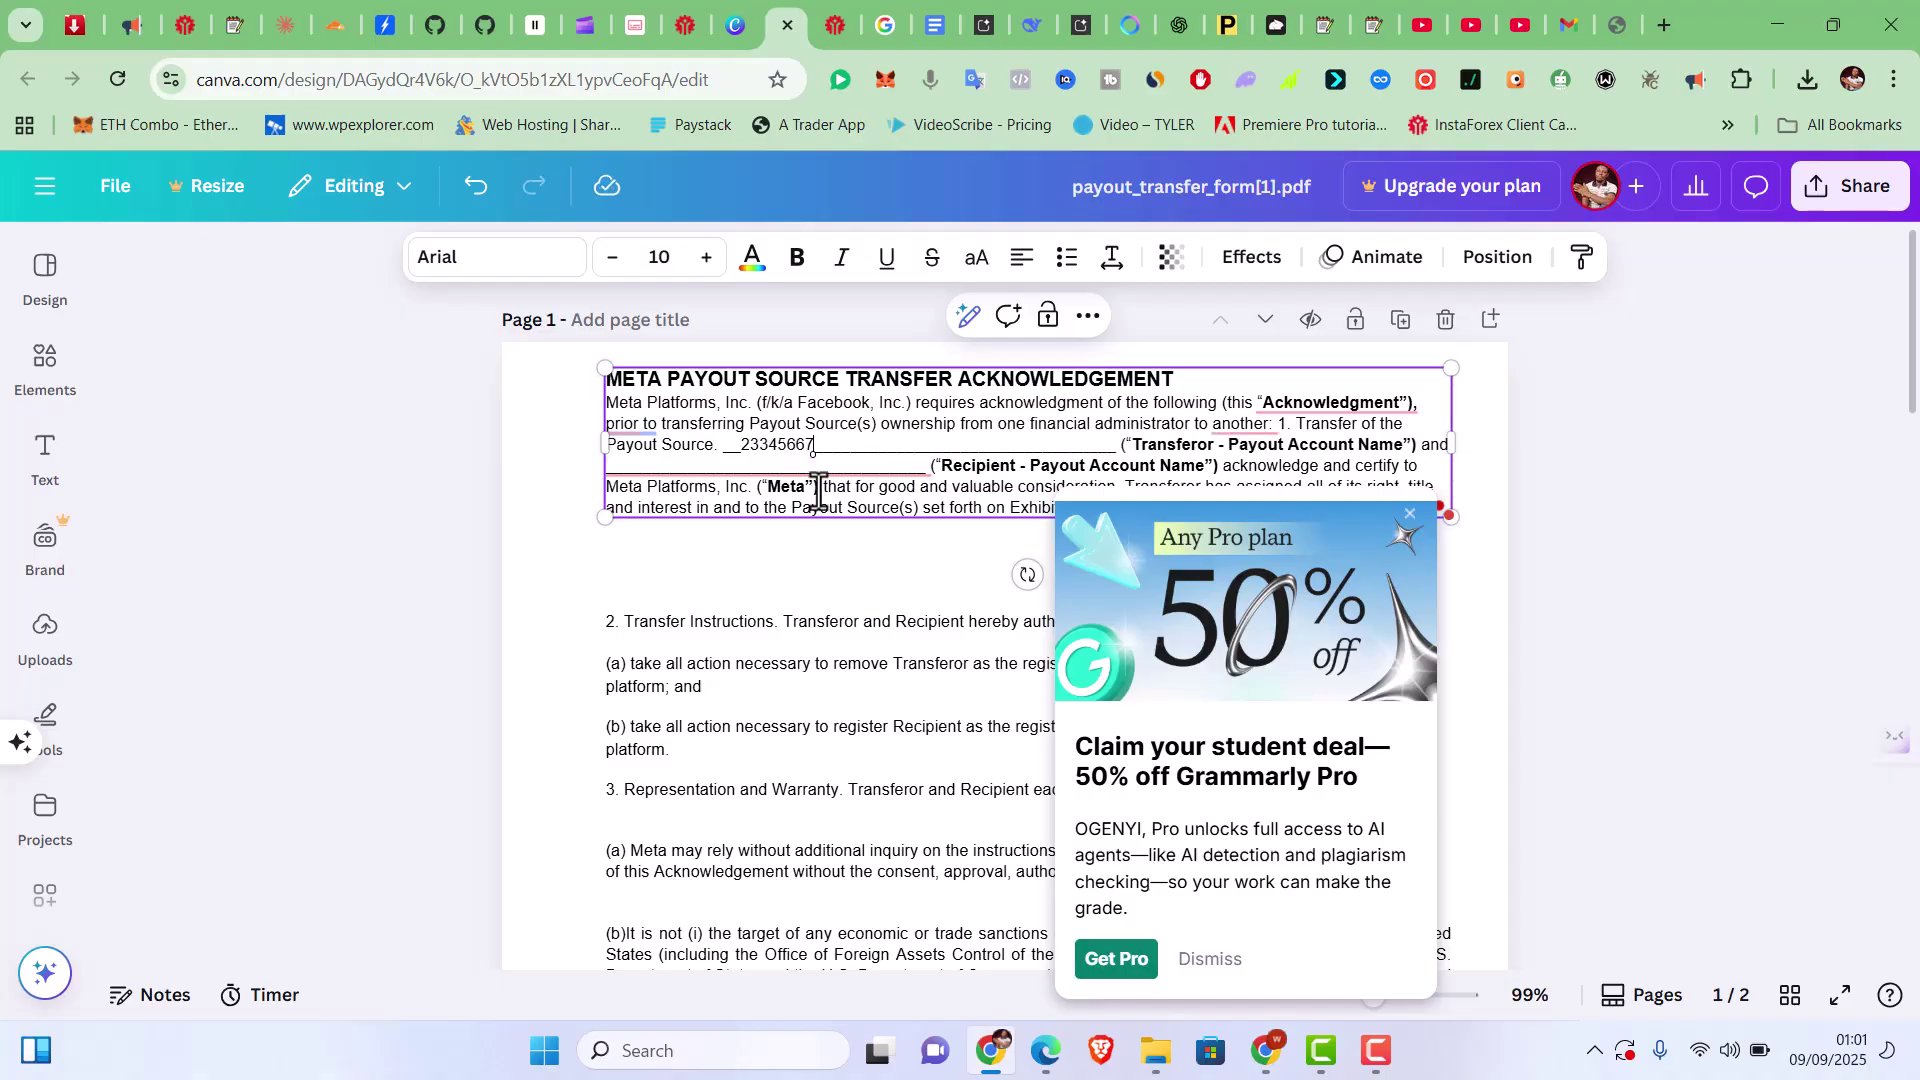
- Type the recipient's first name into the blank before the Recipient label
{"action": "mouse_move", "coordinate": [722, 463]}
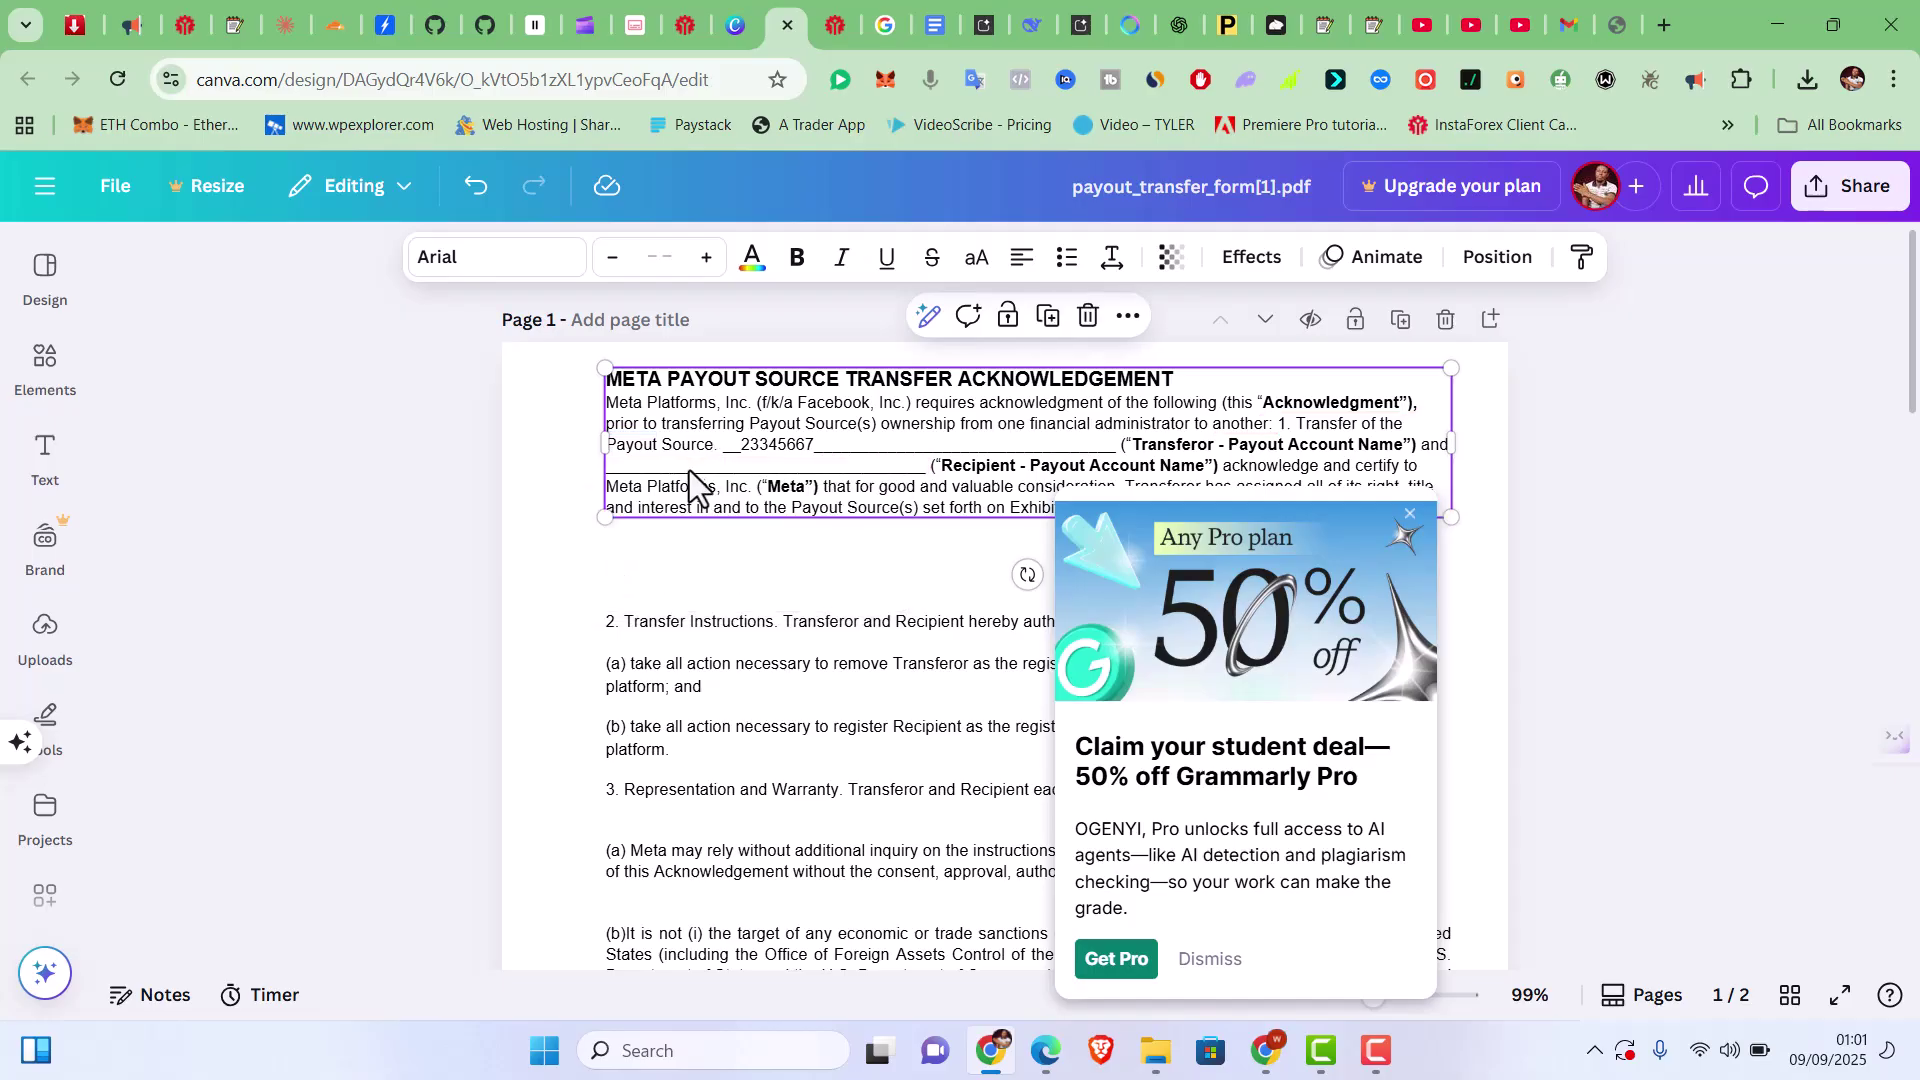
{"action": "left_click", "coordinate": [692, 466]}
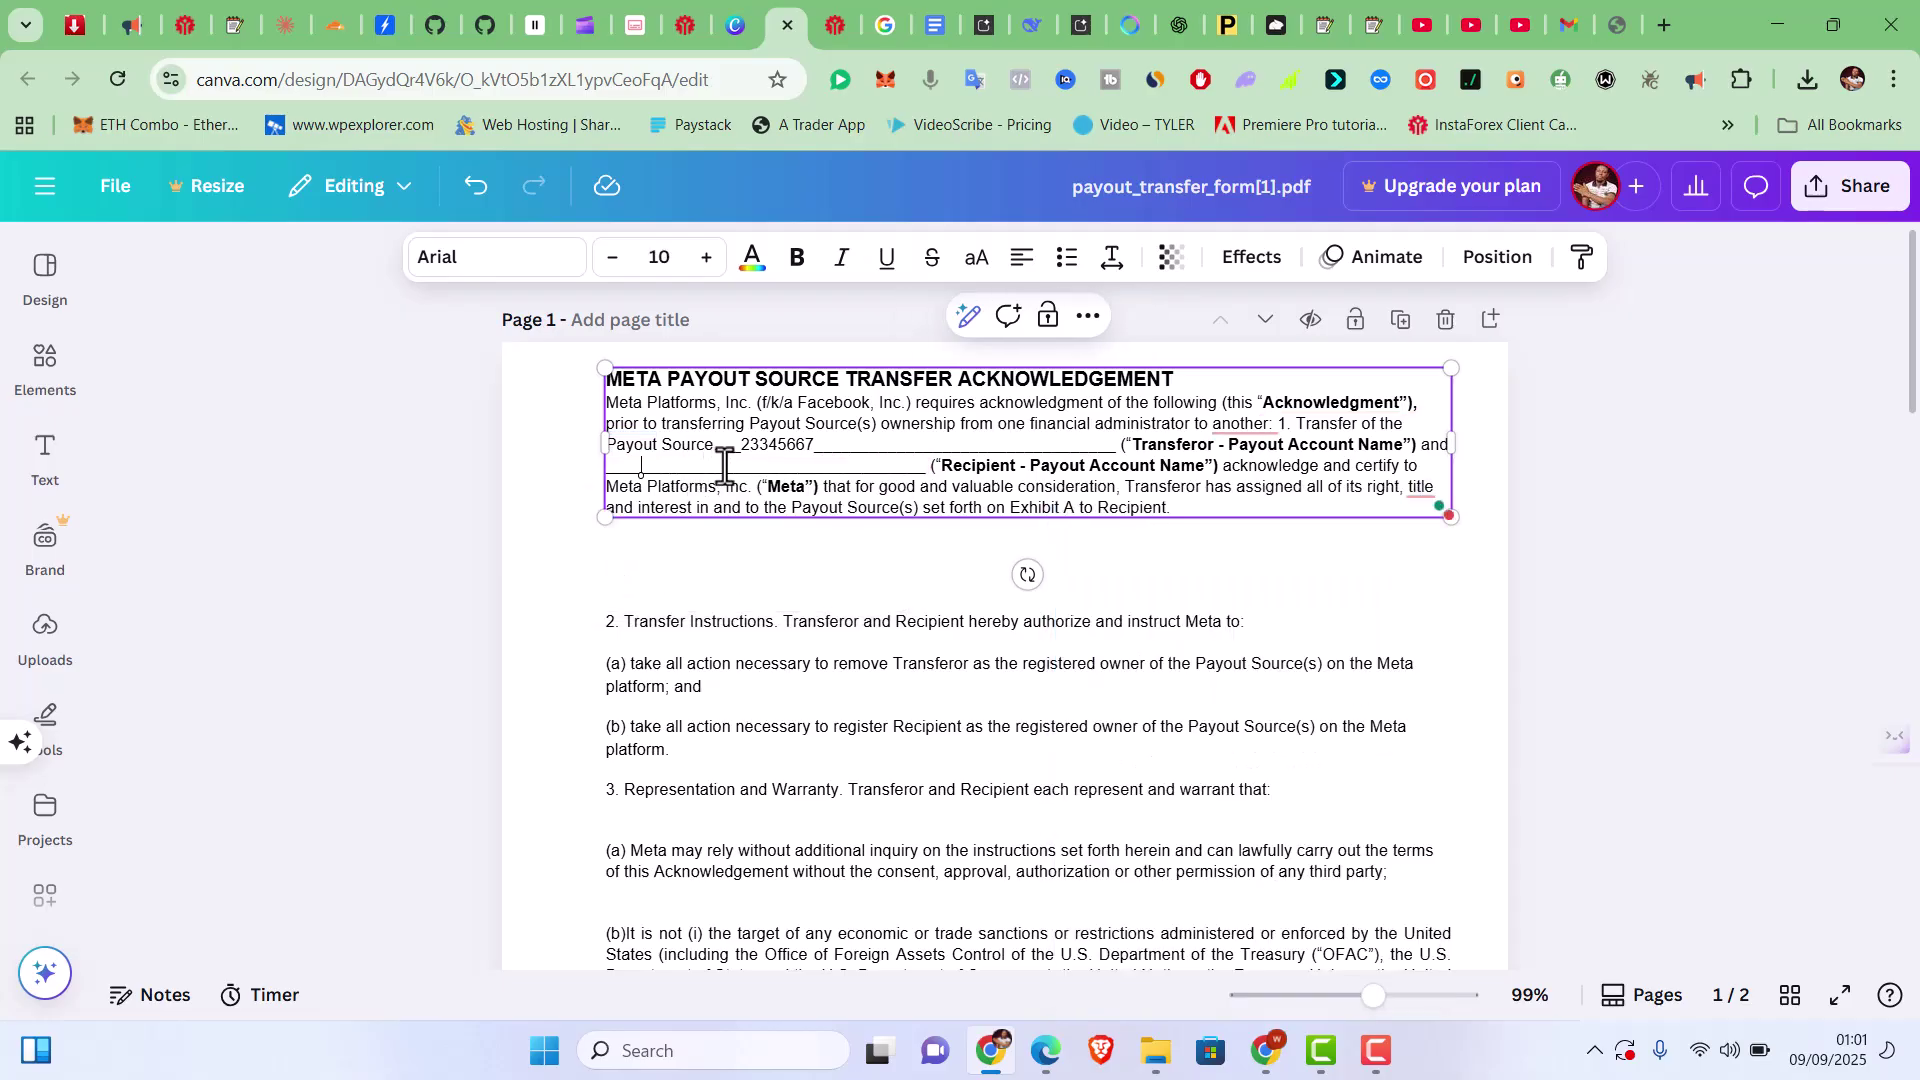
{"action": "type", "text": "daniel"}
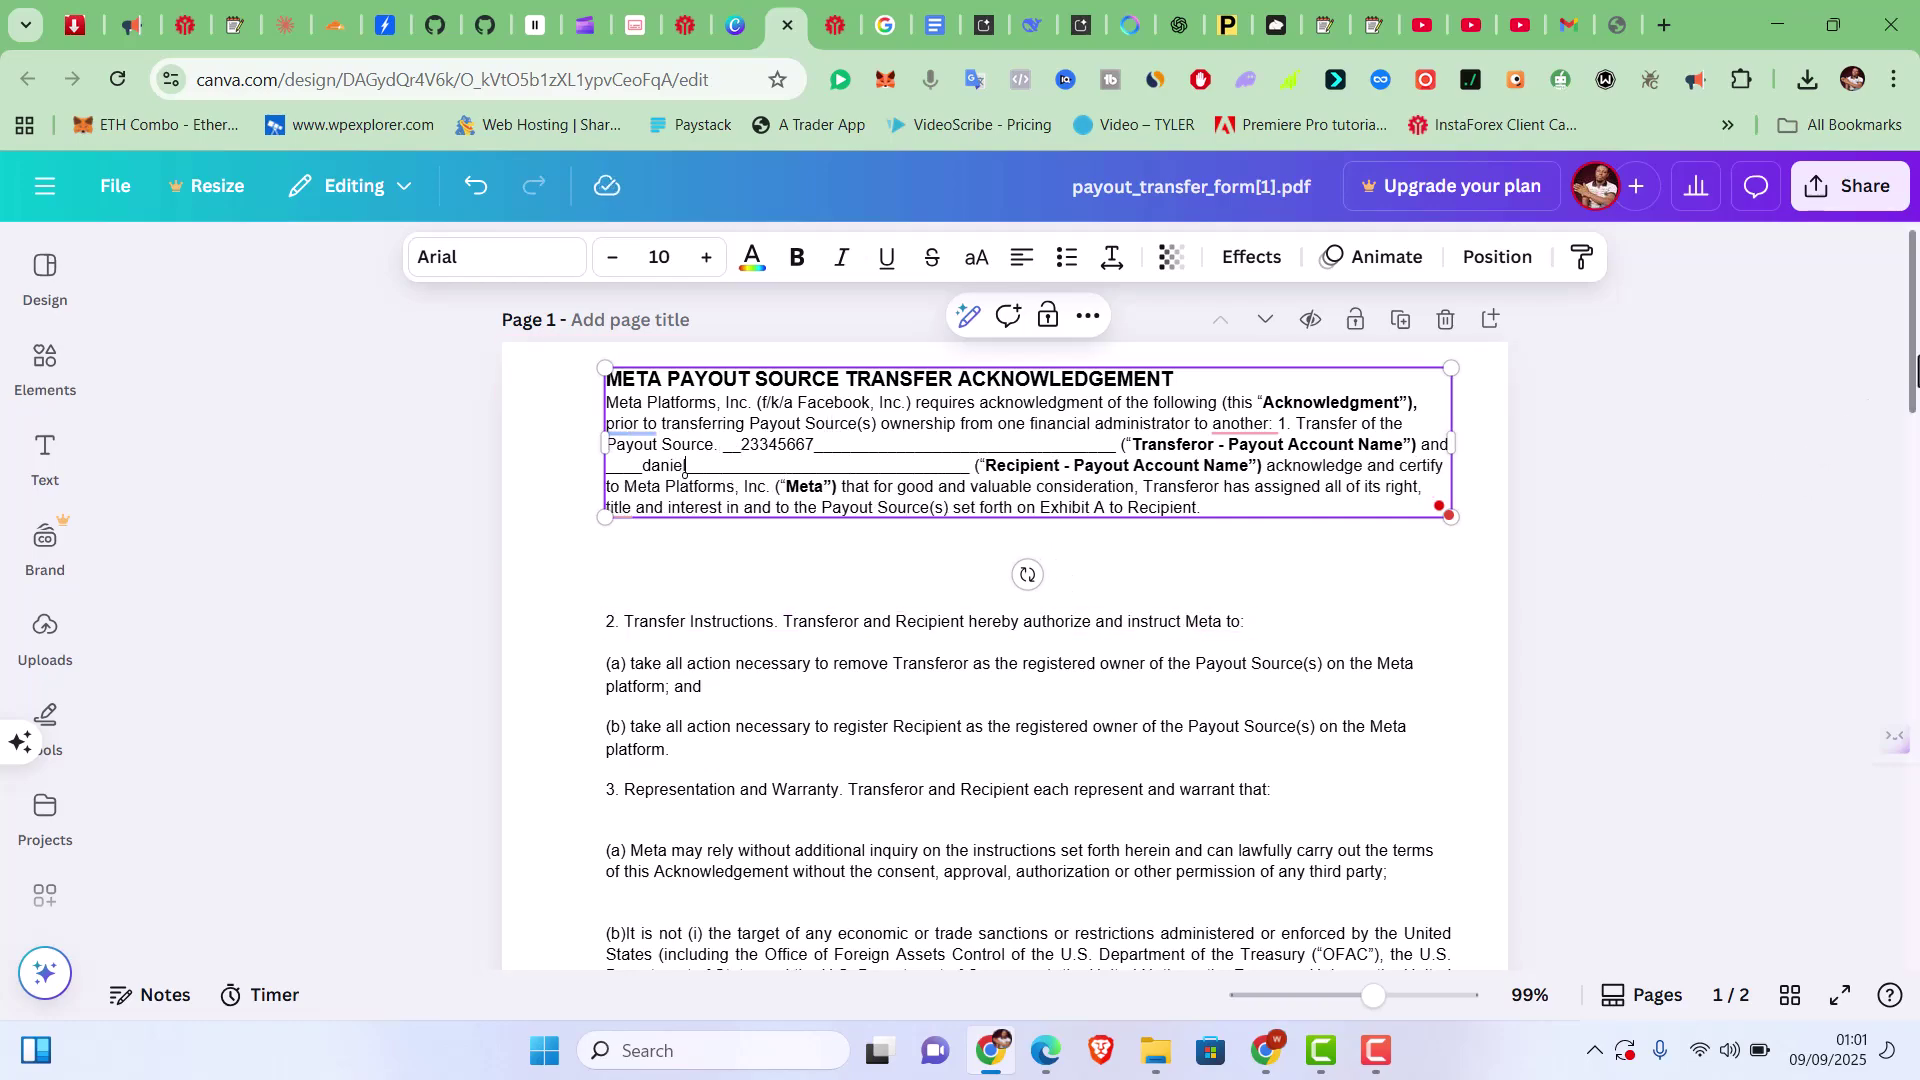
{"action": "left_click_drag", "start_coordinate": [1916, 511], "coordinate": [1905, 805]}
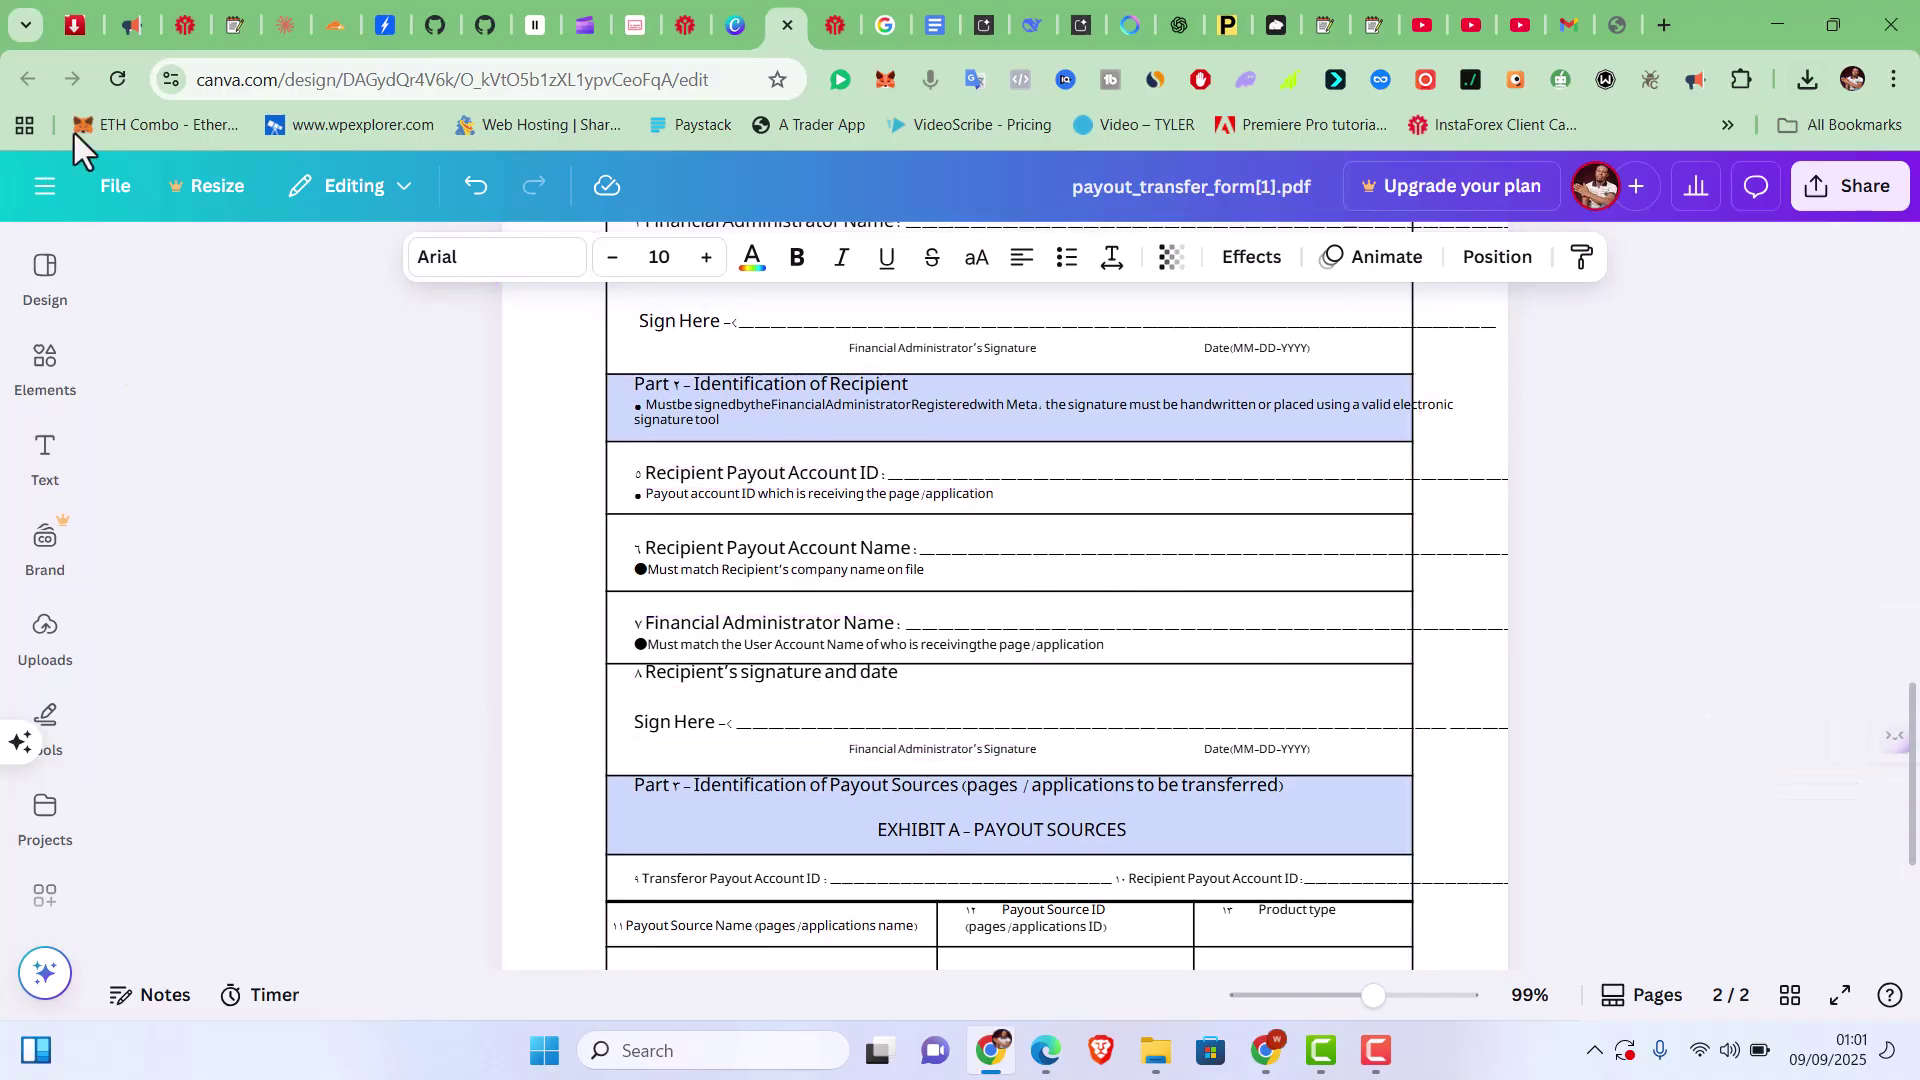
- Open remove.bg in a new Chrome tab
{"action": "left_click", "coordinate": [1615, 23]}
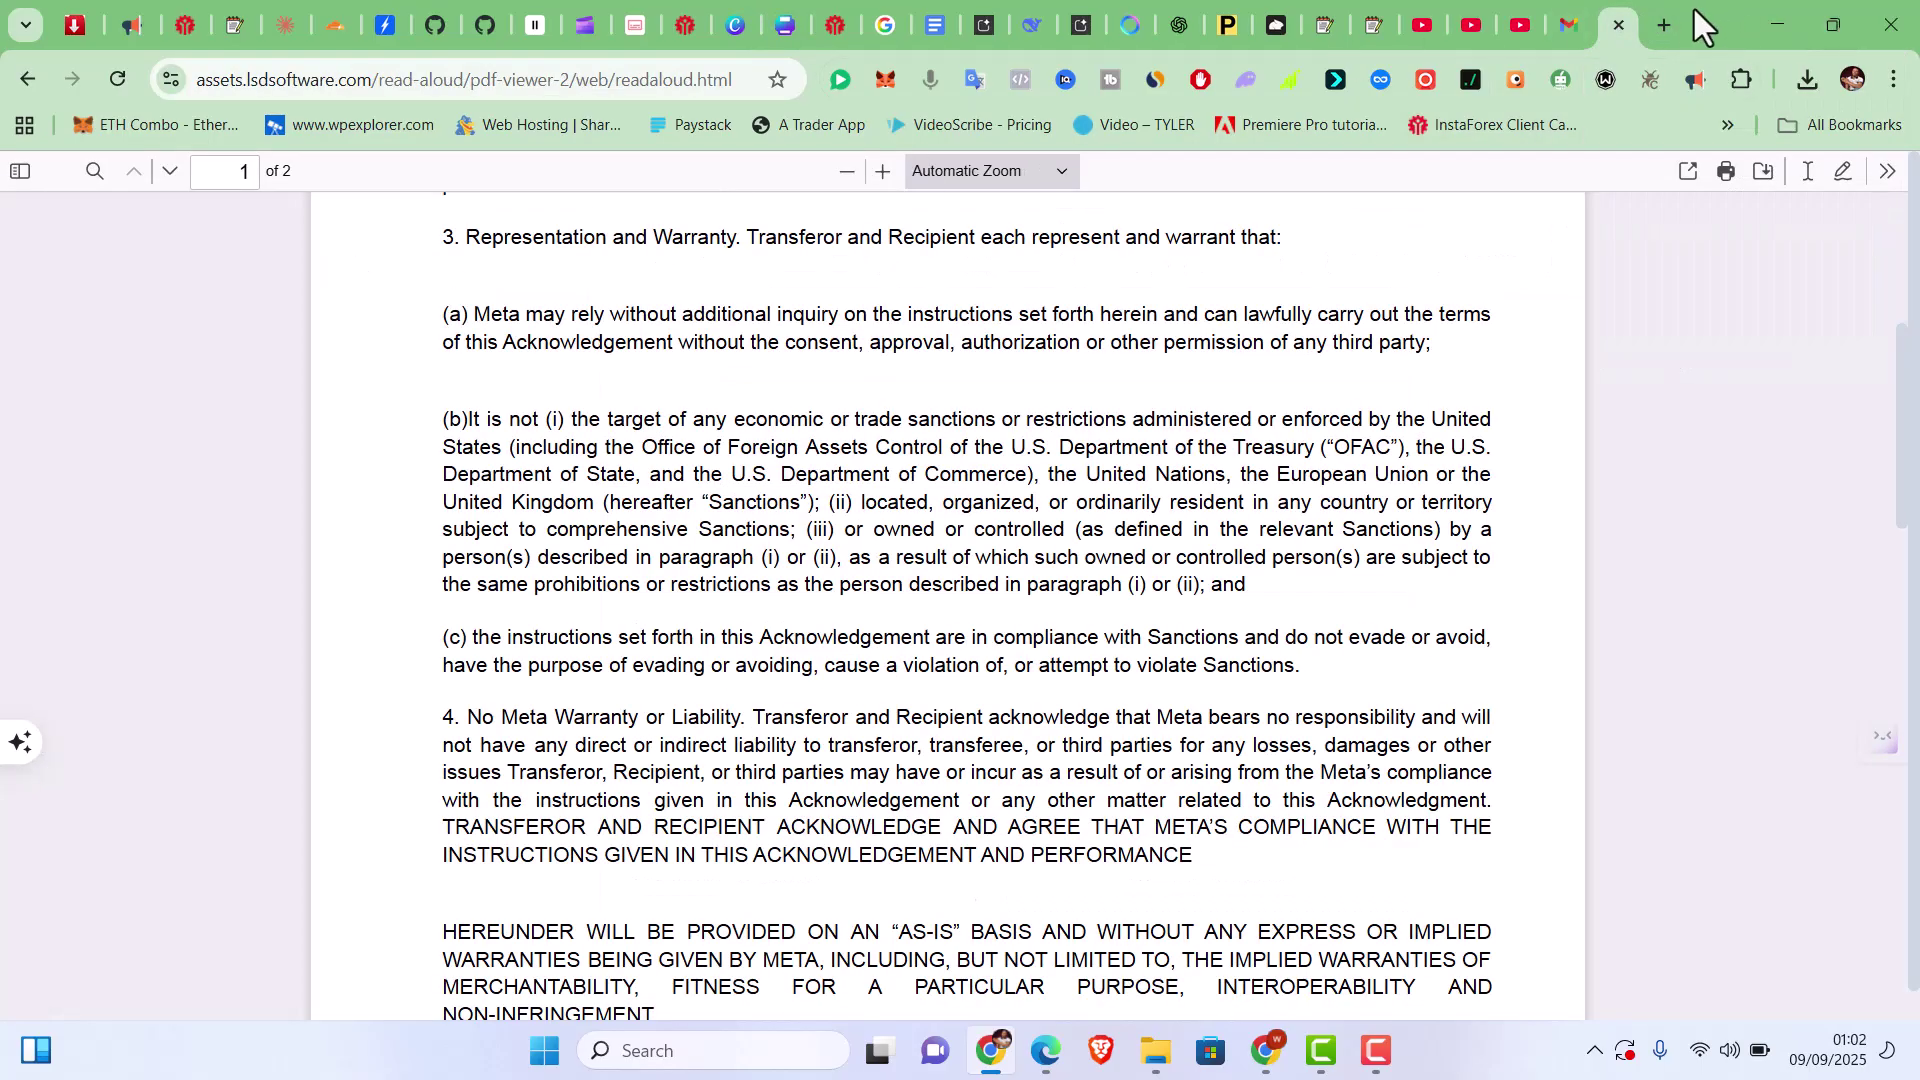
{"action": "left_click", "coordinate": [1665, 24]}
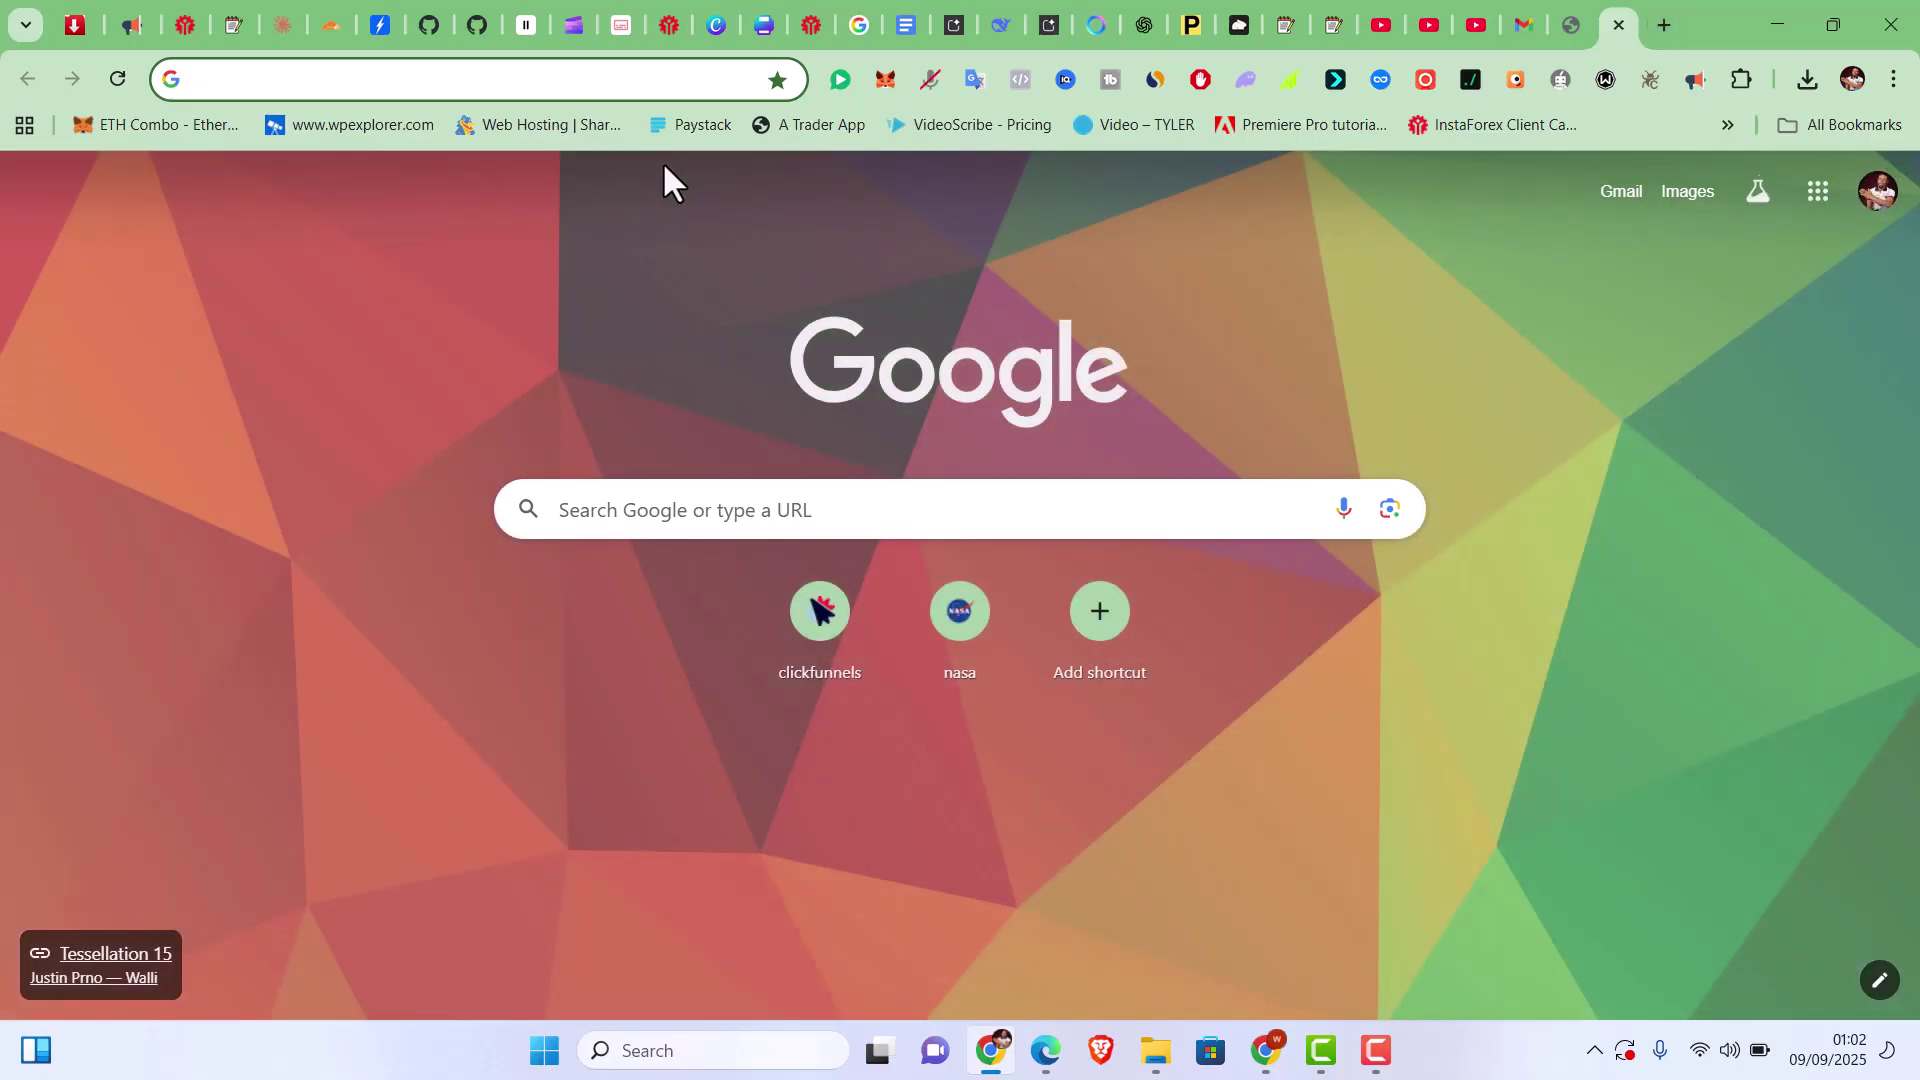
{"action": "type", "text": "b"}
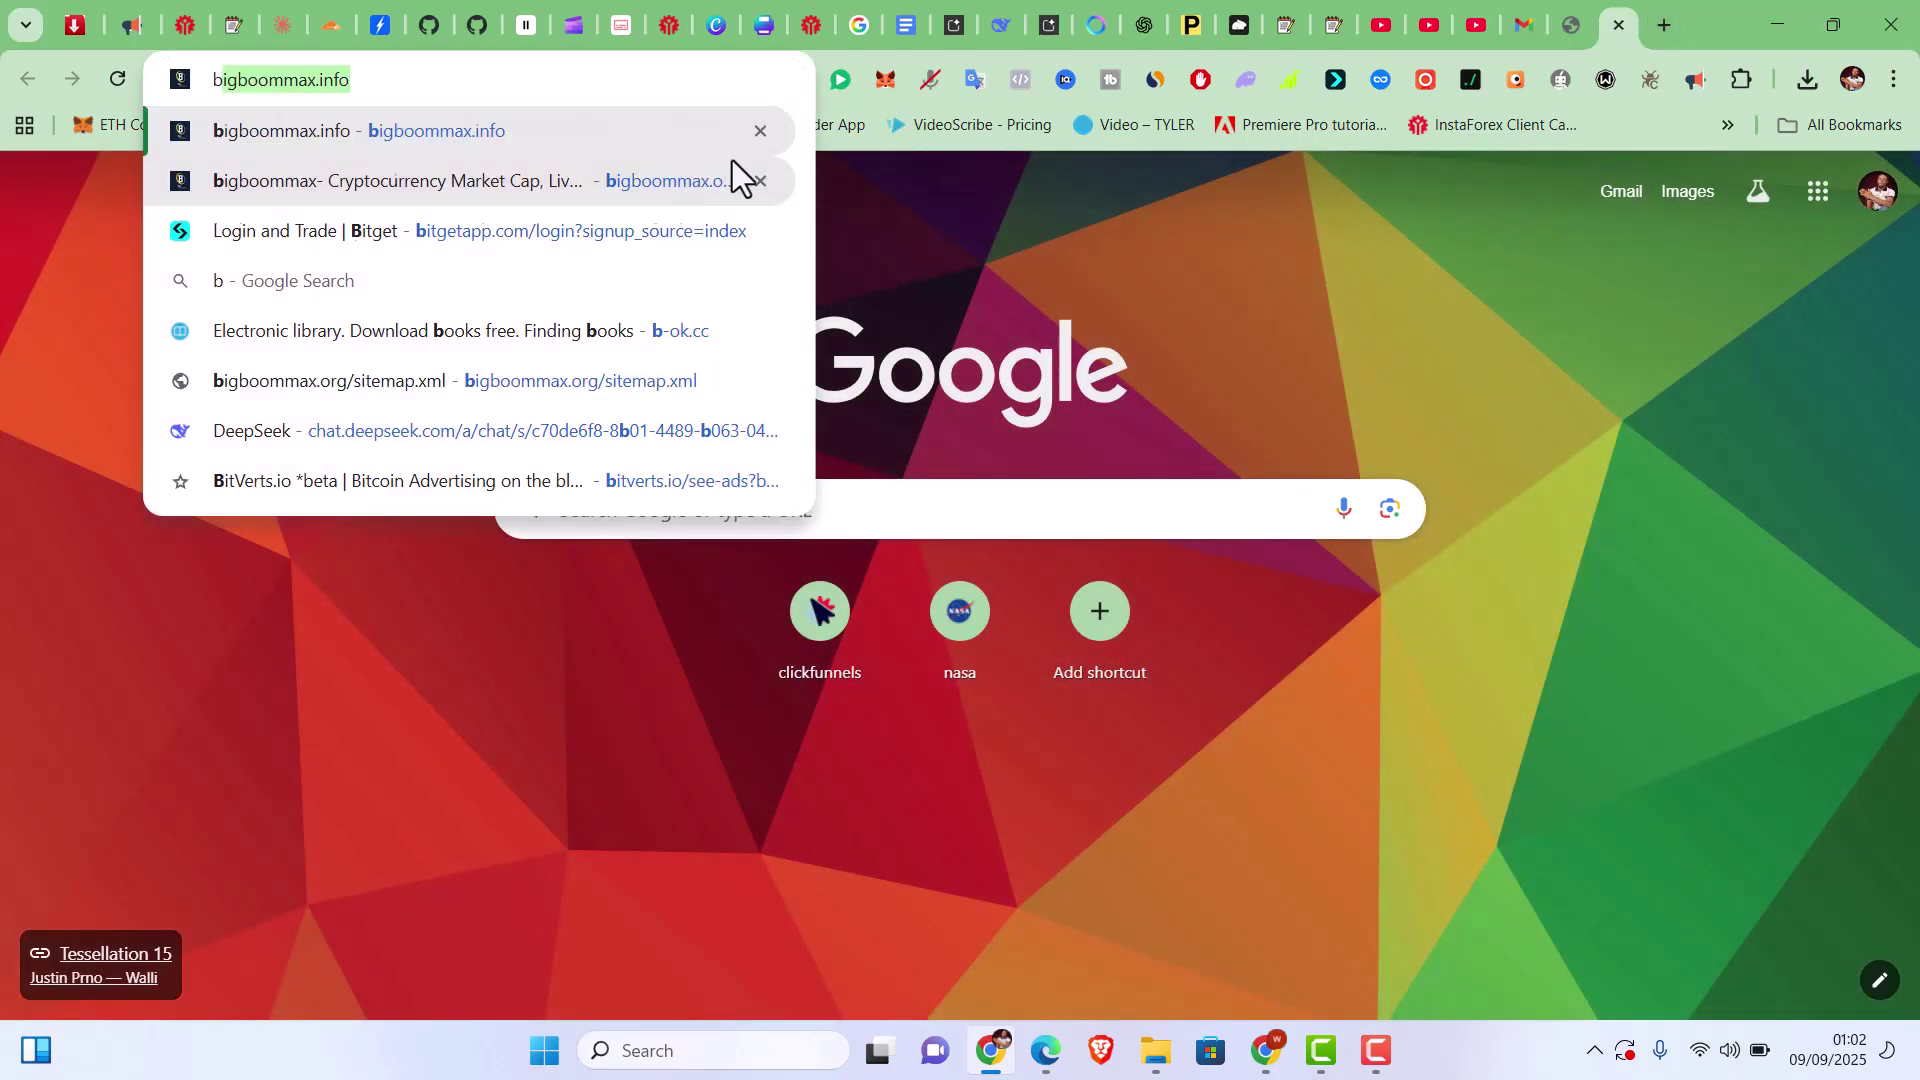
{"action": "type", "text": "g"}
{"action": "left_click", "coordinate": [470, 386]}
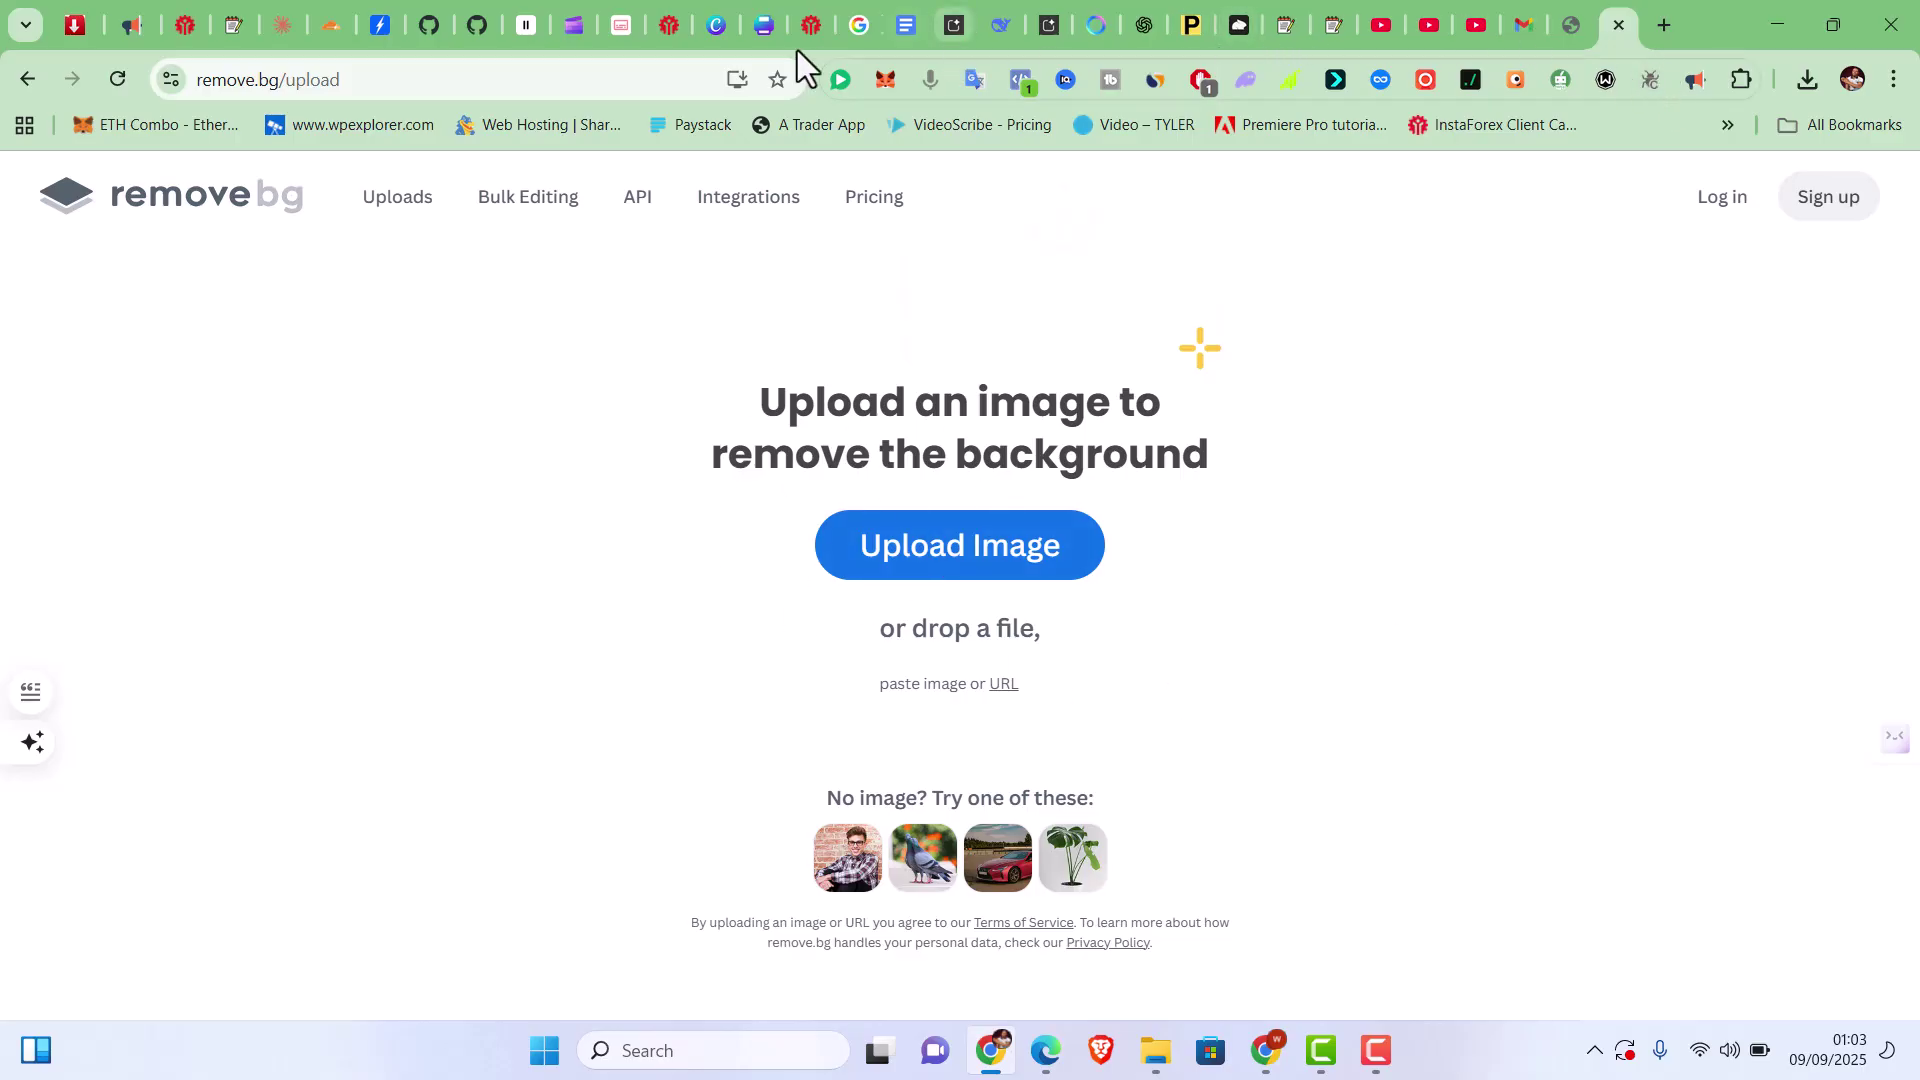
- Close the Canva design tab and then the Canva home tab
{"action": "left_click", "coordinate": [760, 26]}
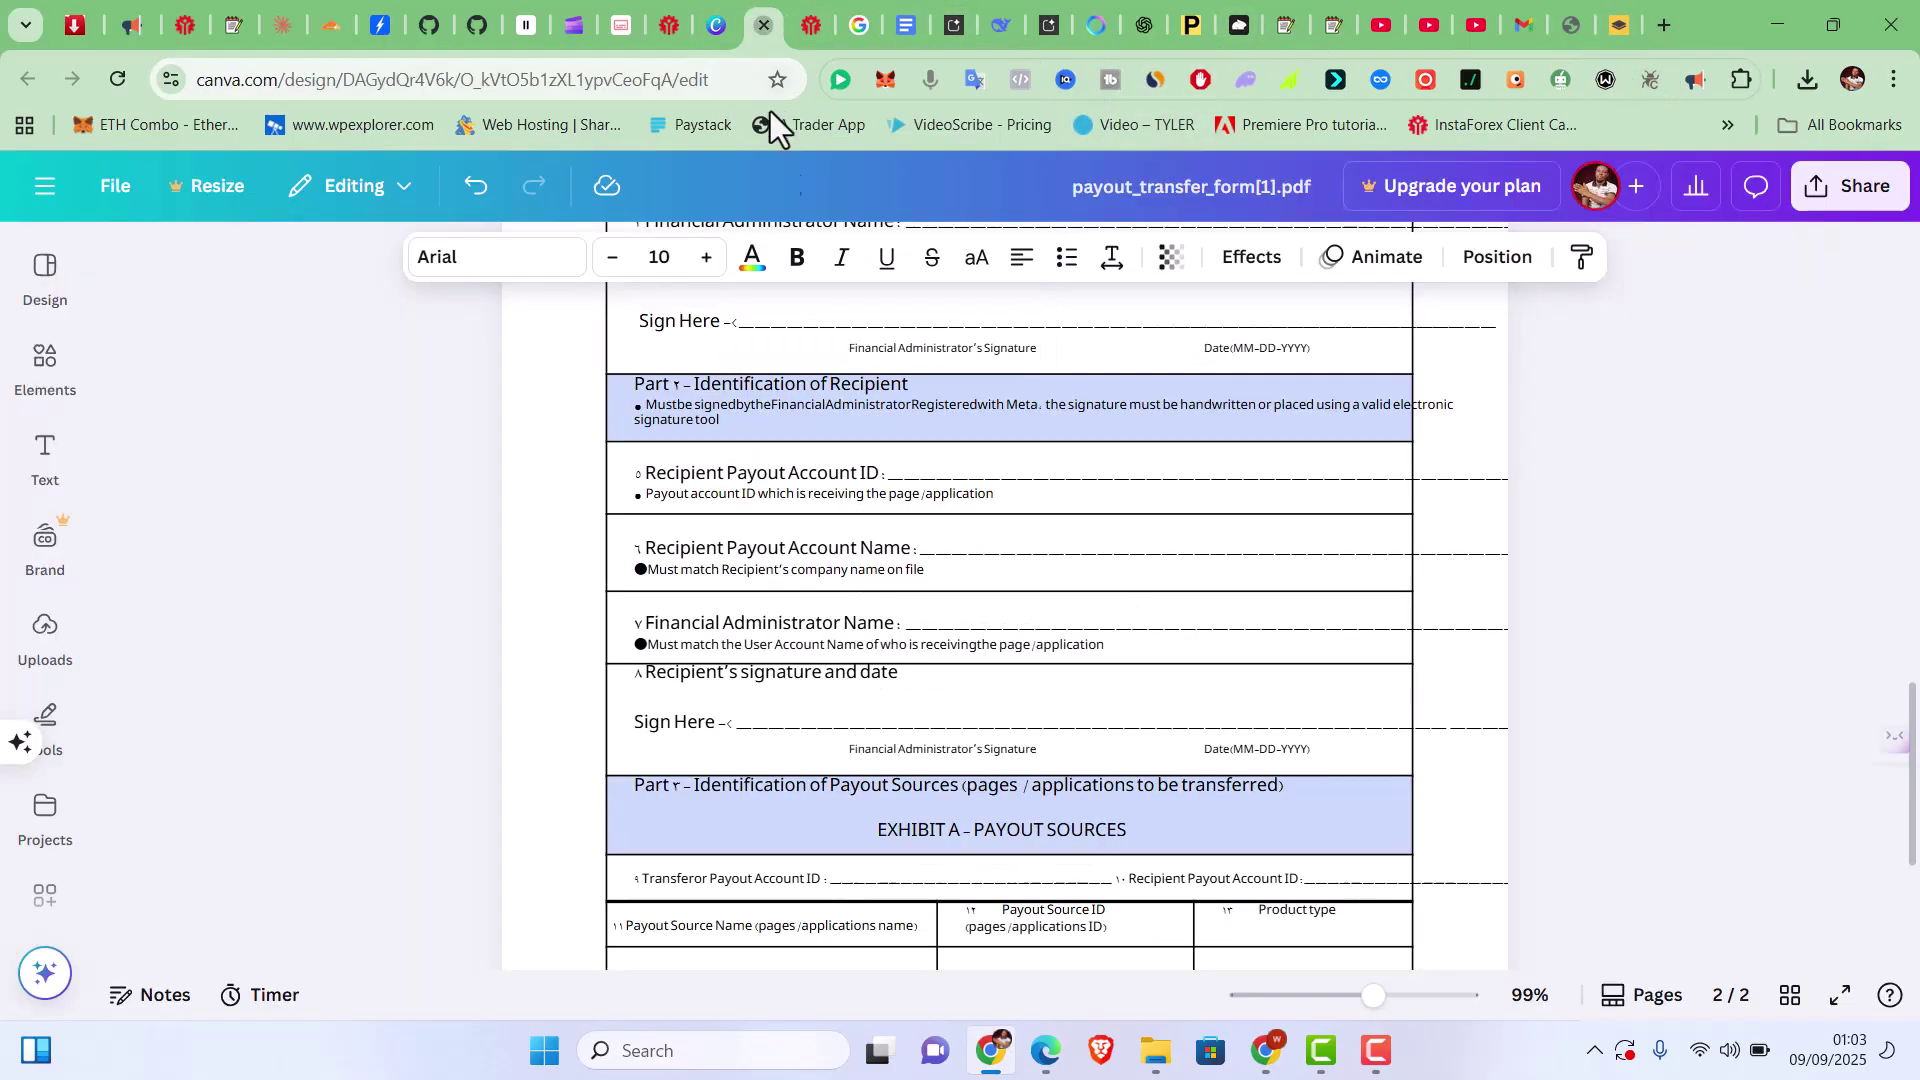
{"action": "key", "text": "ctrl+w"}
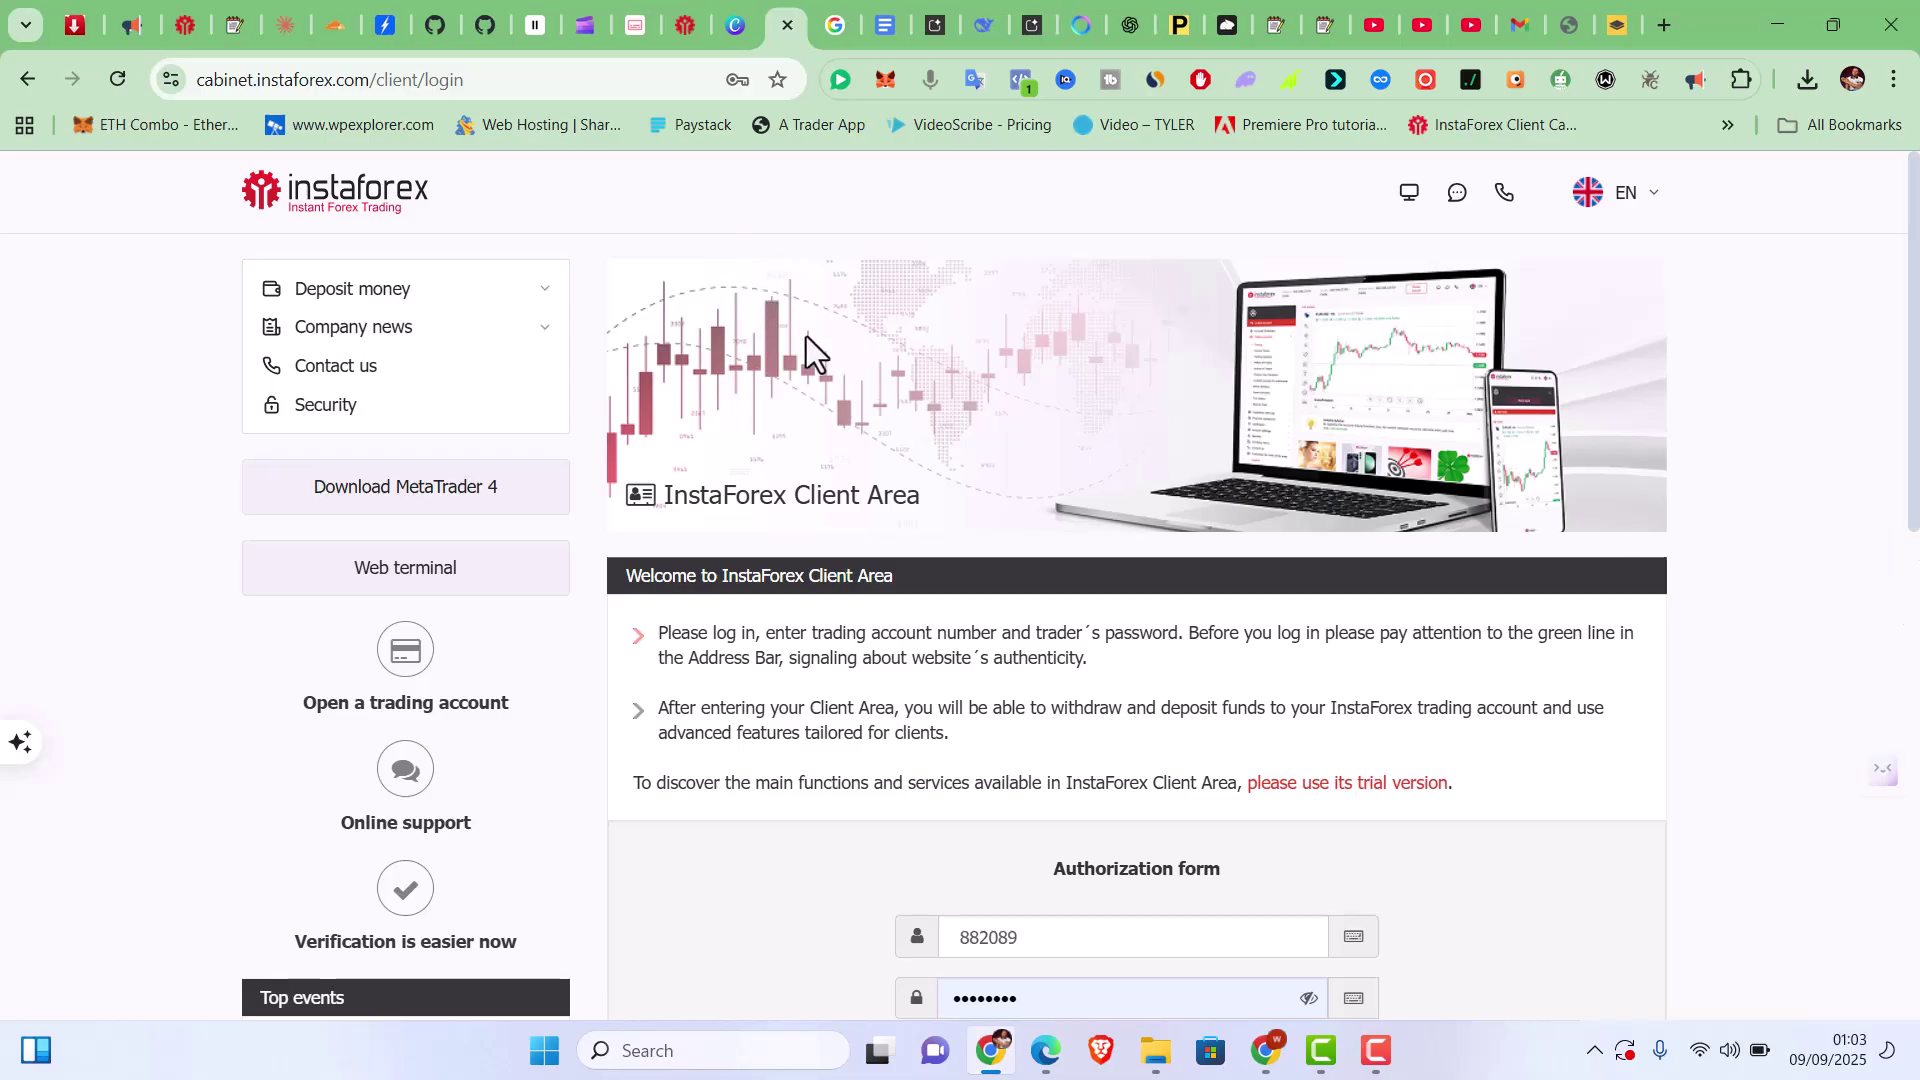
{"action": "left_click", "coordinate": [741, 28]}
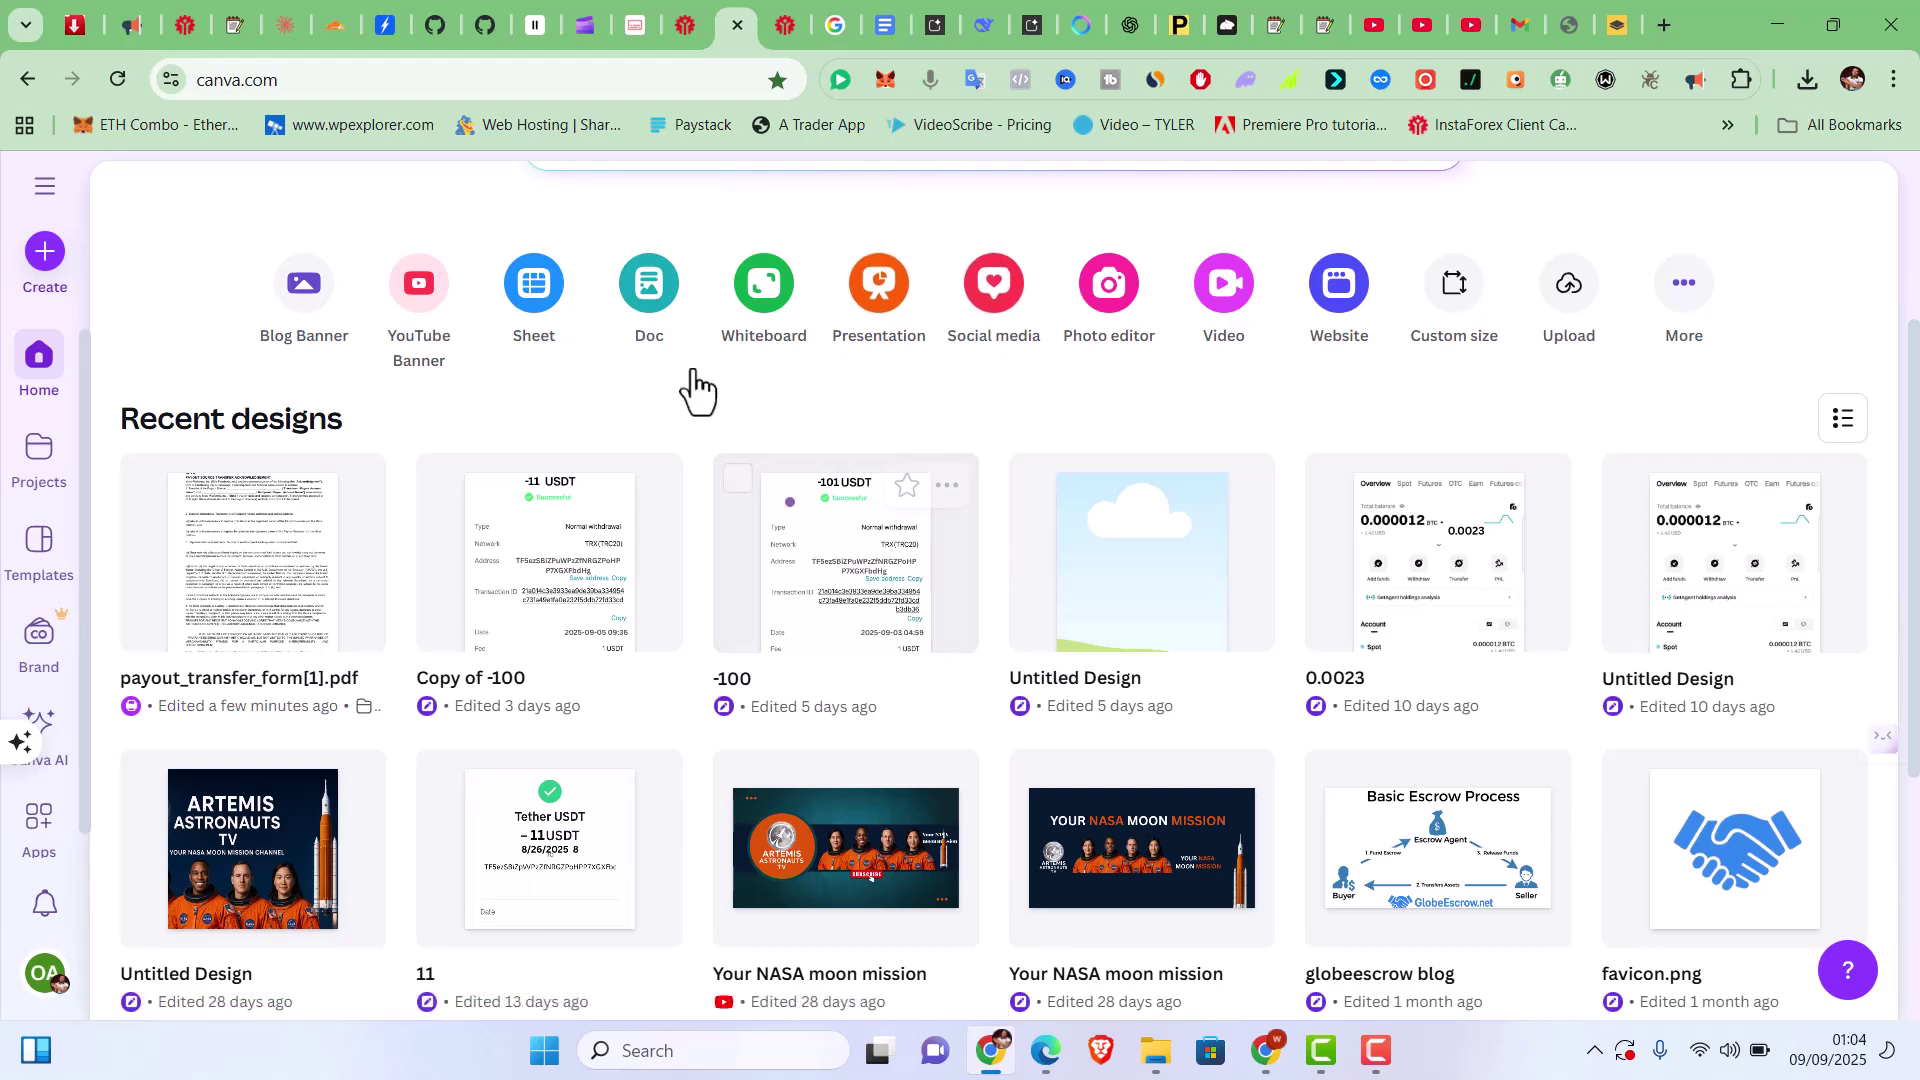
{"action": "left_click", "coordinate": [738, 26]}
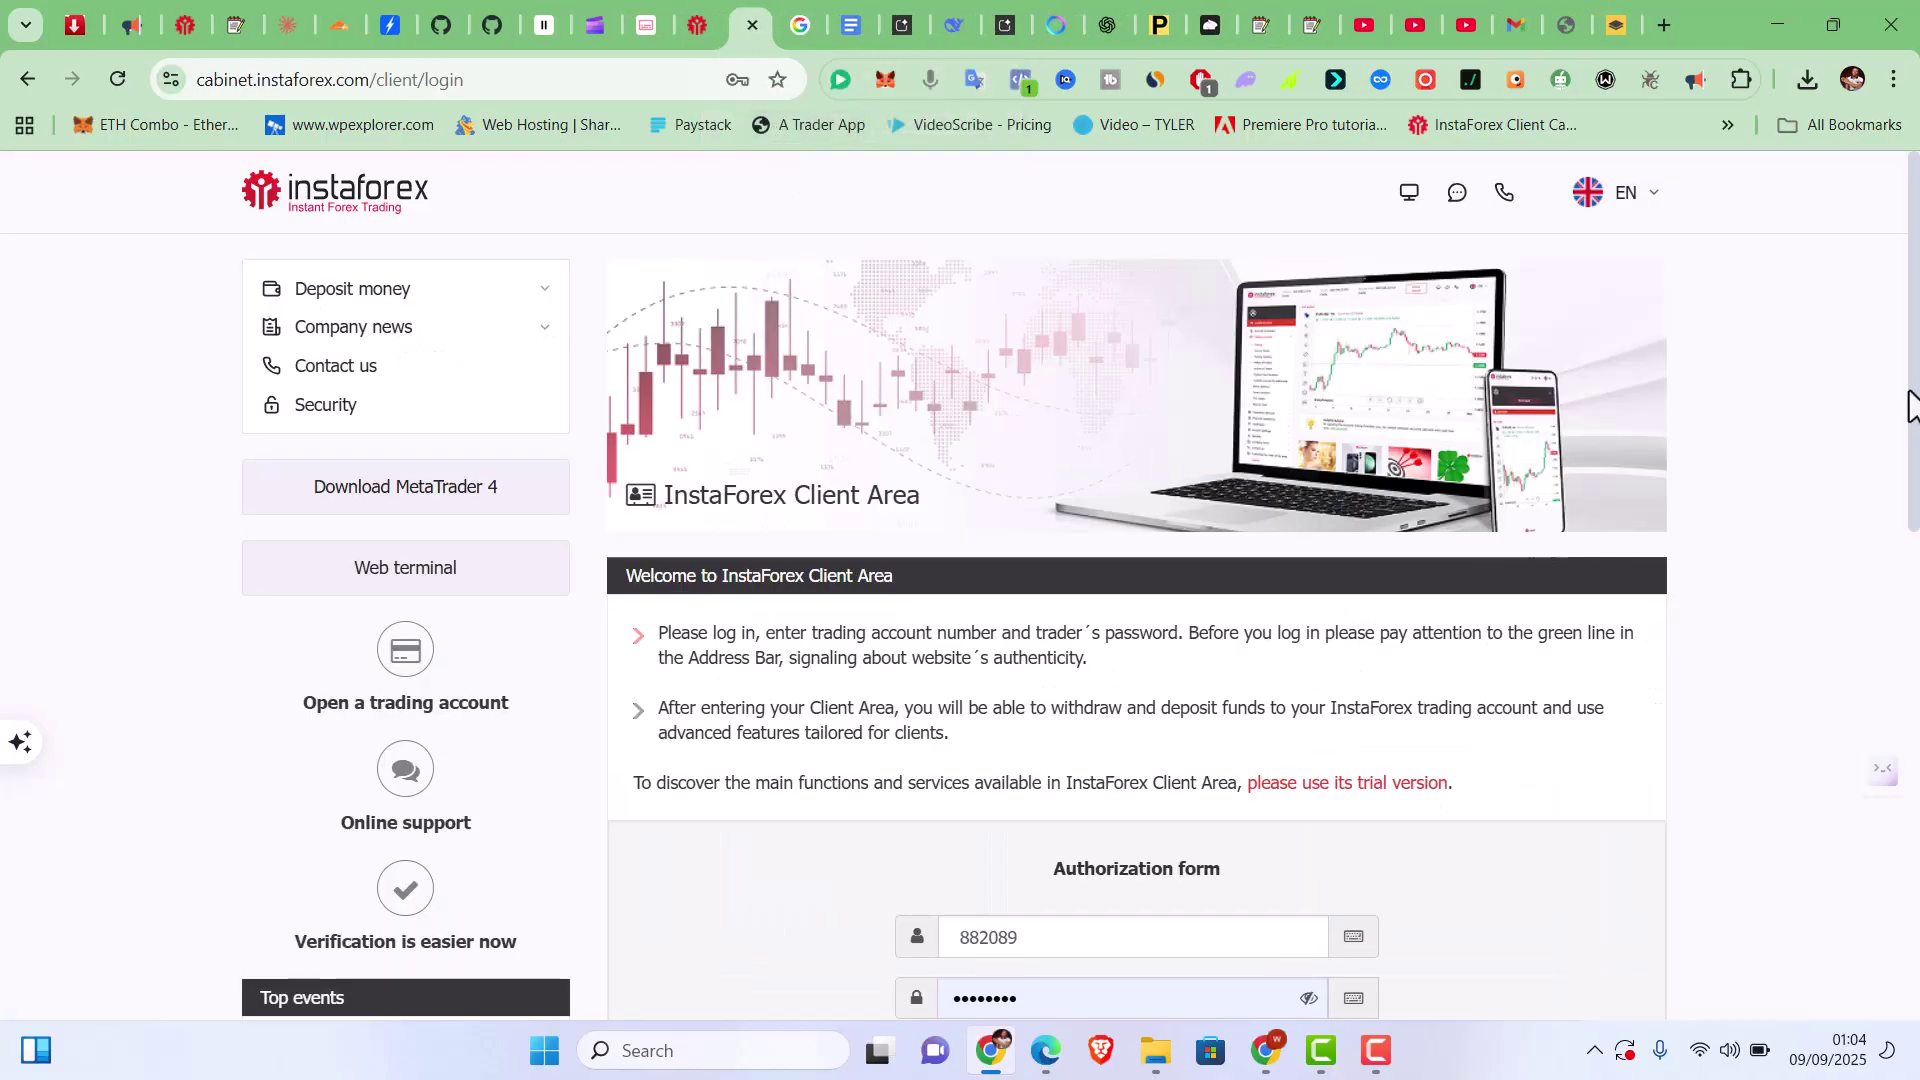